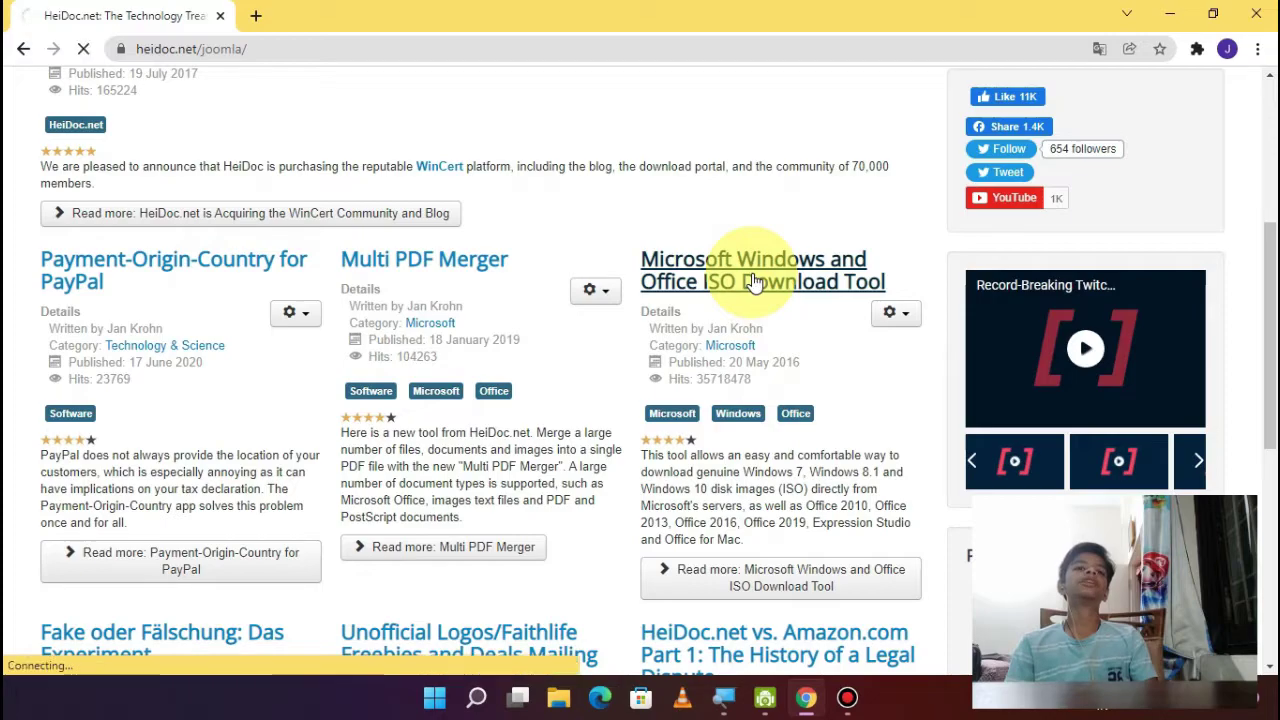
Open the Microsoft Windows and Office ISO Download Tool article on HeiDoc.net.
left_click(737, 255)
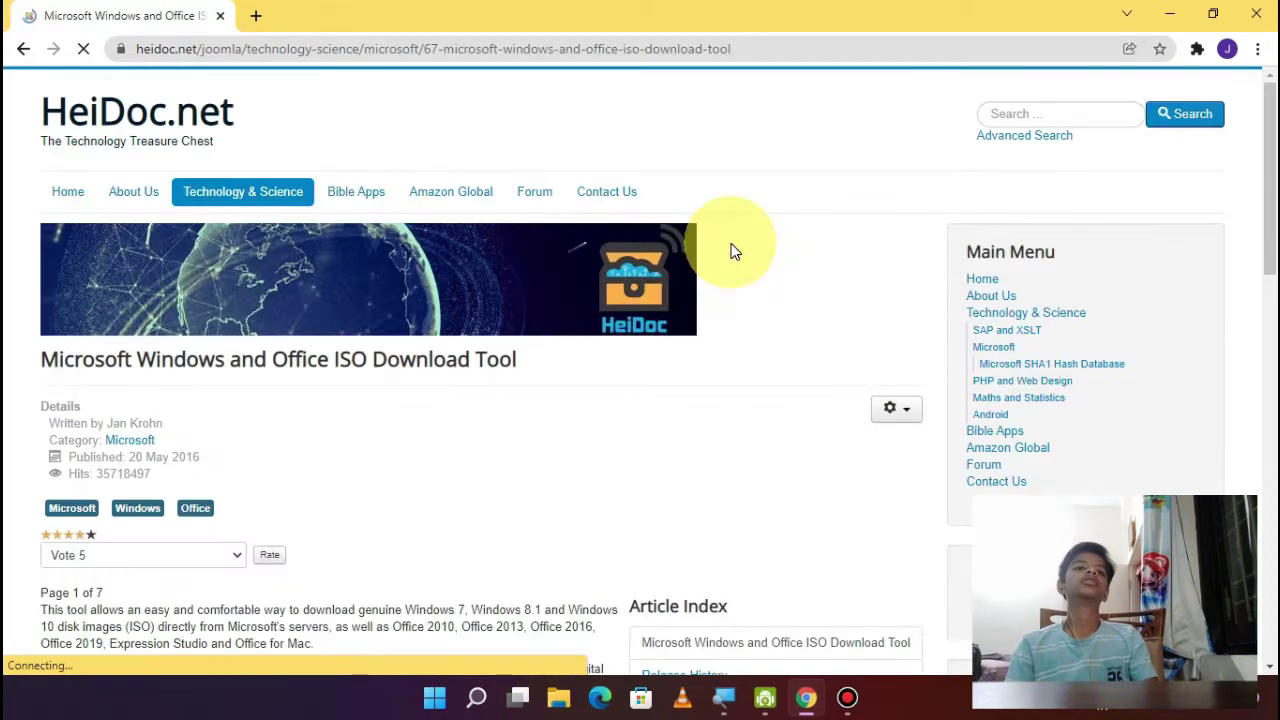
scroll(680, 299, "down", 3)
scroll(582, 263, "up", 3)
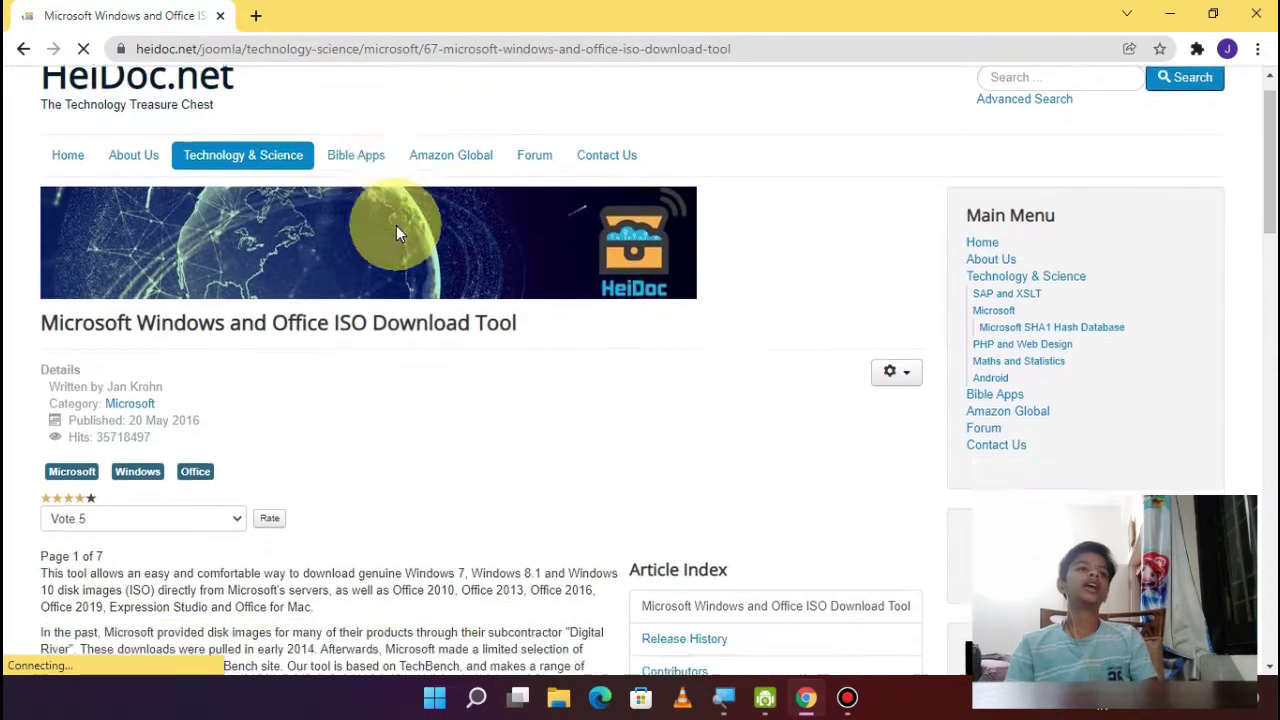
scroll(396, 225, "down", 3)
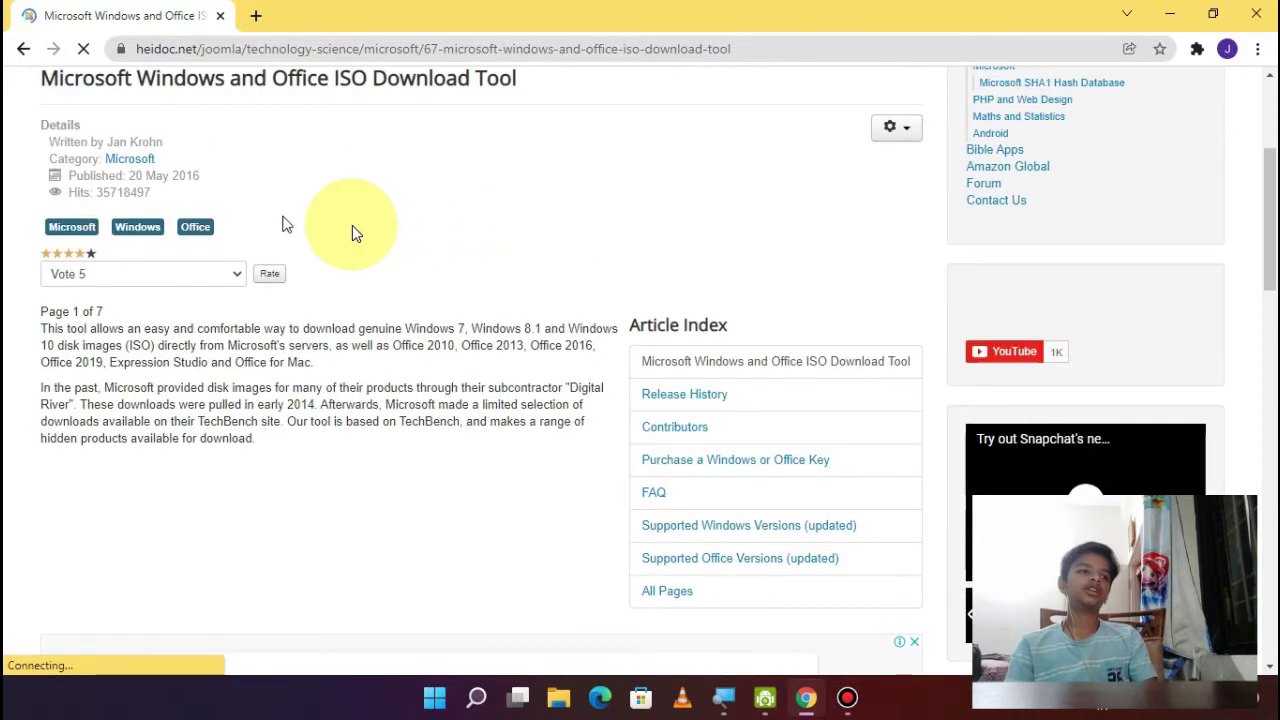
scroll(363, 334, "up", 2)
scroll(494, 391, "up", 1)
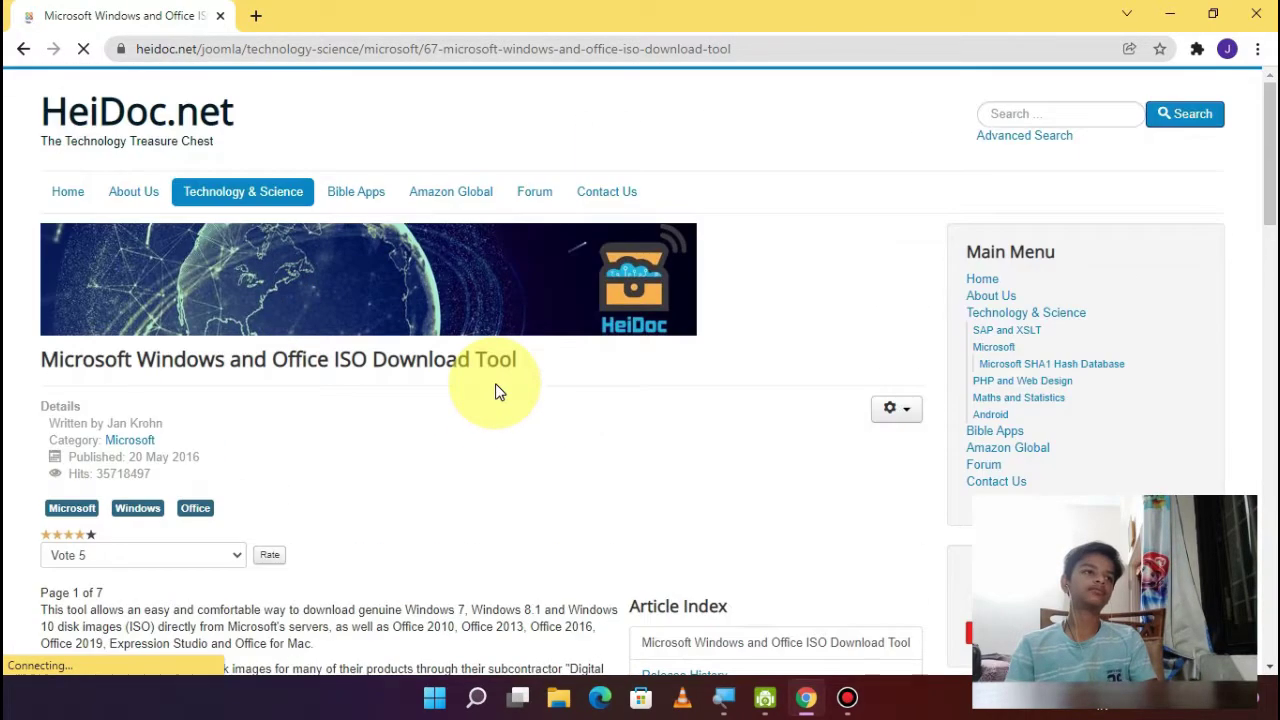
Examine the article's introduction, article index, download details and the downloader preview image.
scroll(495, 391, "down", 2)
scroll(495, 390, "down", 4)
scroll(495, 390, "down", 3)
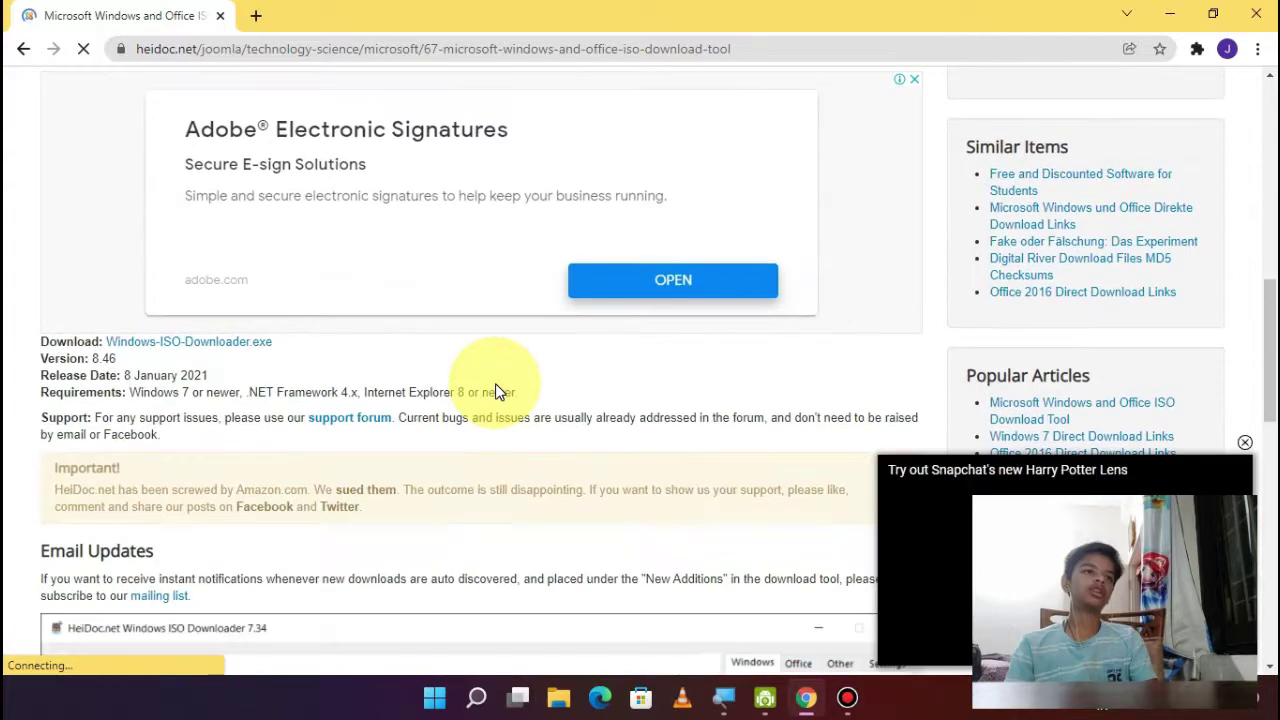
scroll(495, 390, "up", 5)
scroll(500, 391, "down", 12)
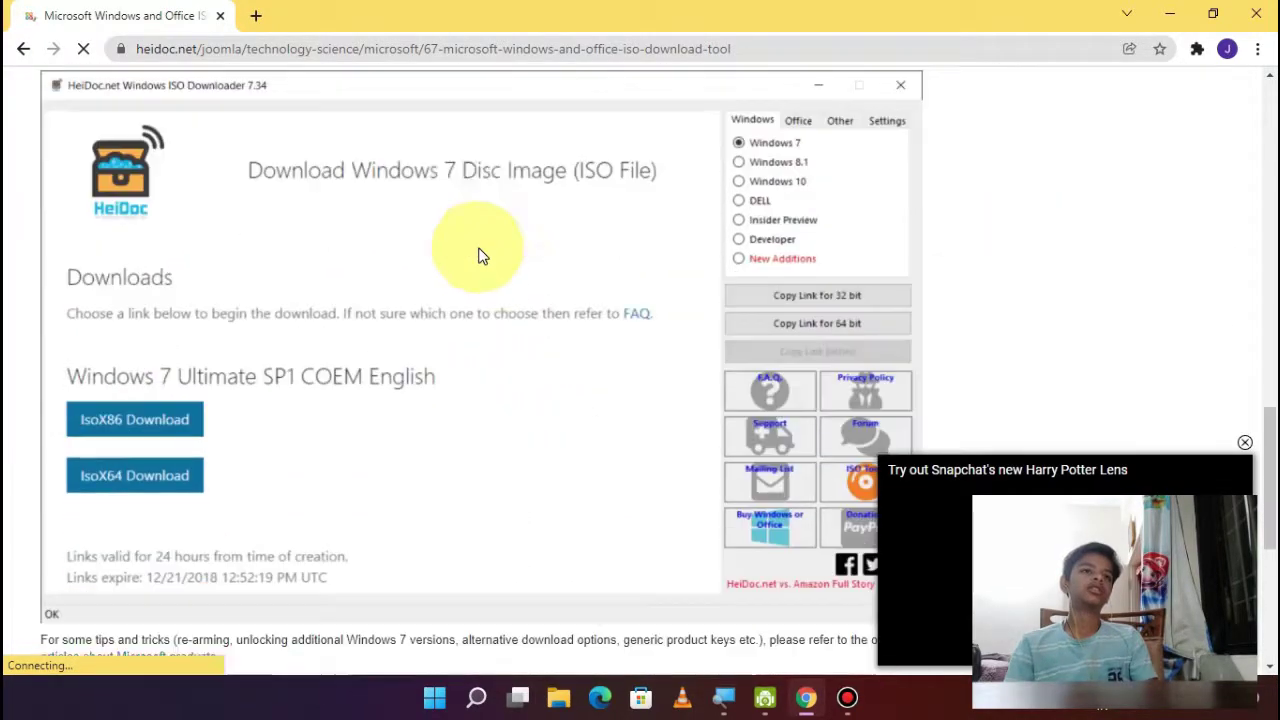
scroll(478, 256, "up", 3)
scroll(478, 256, "down", 5)
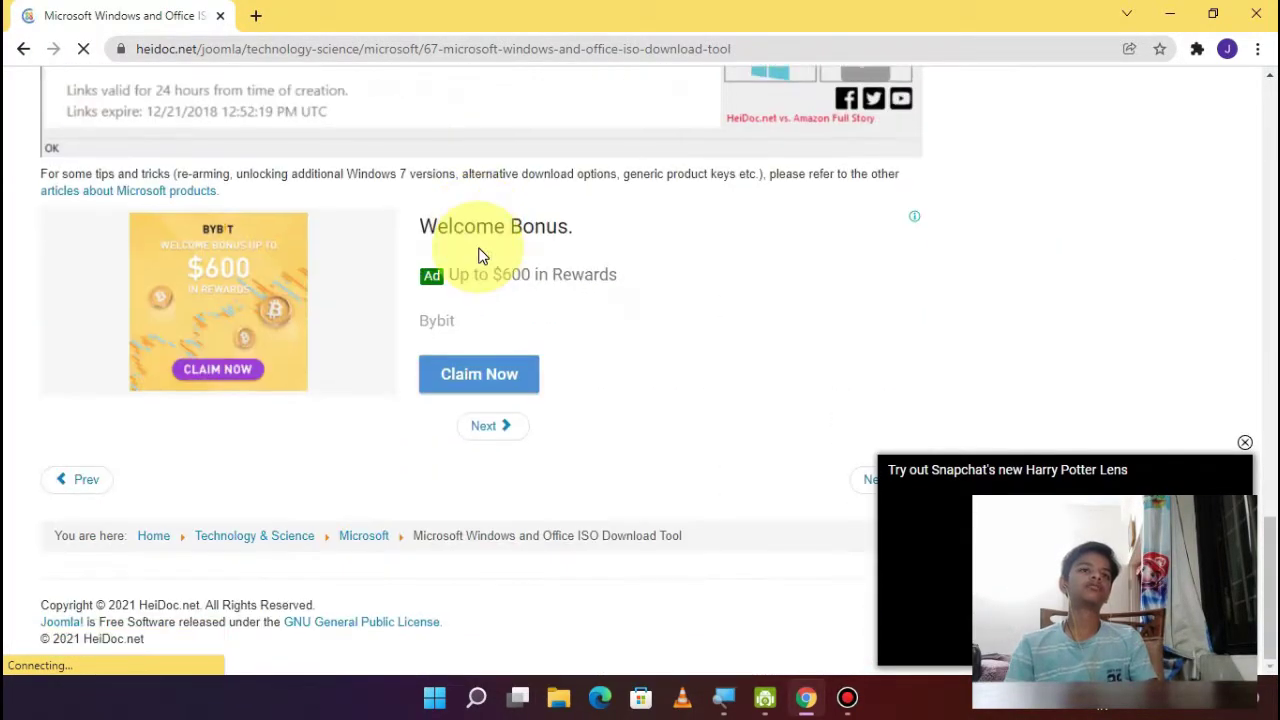
scroll(478, 256, "up", 14)
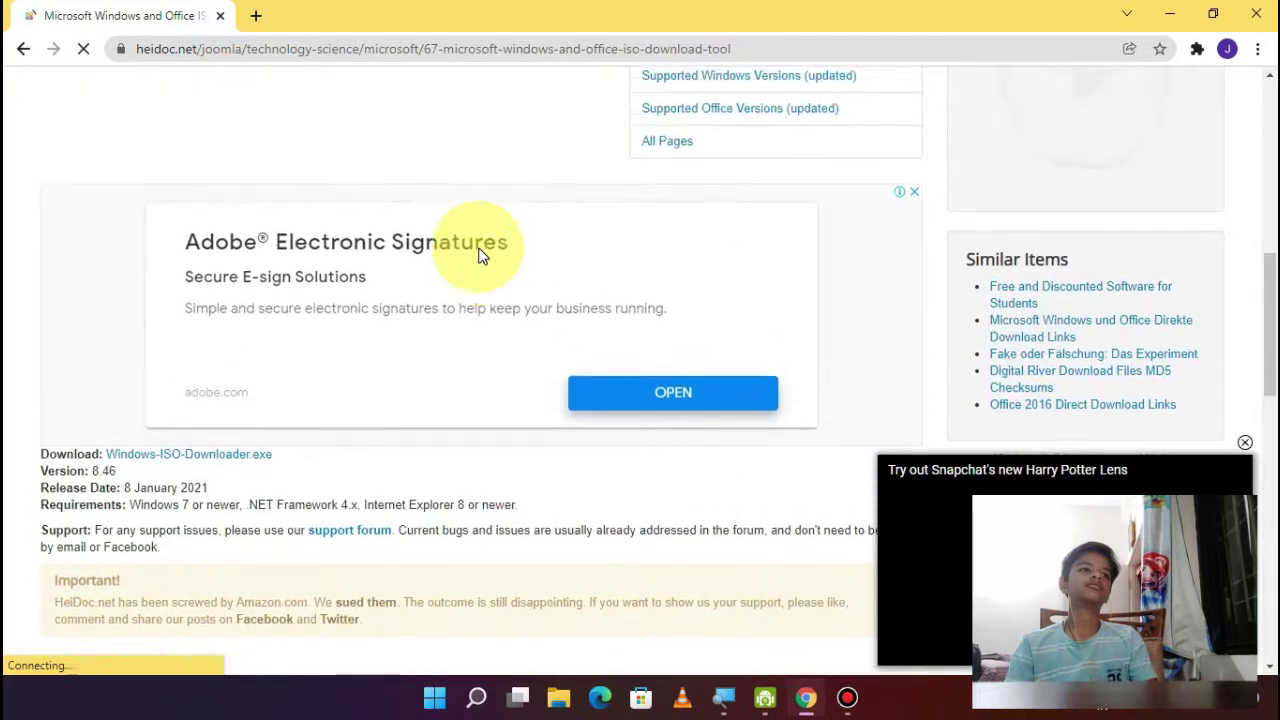
scroll(478, 256, "up", 5)
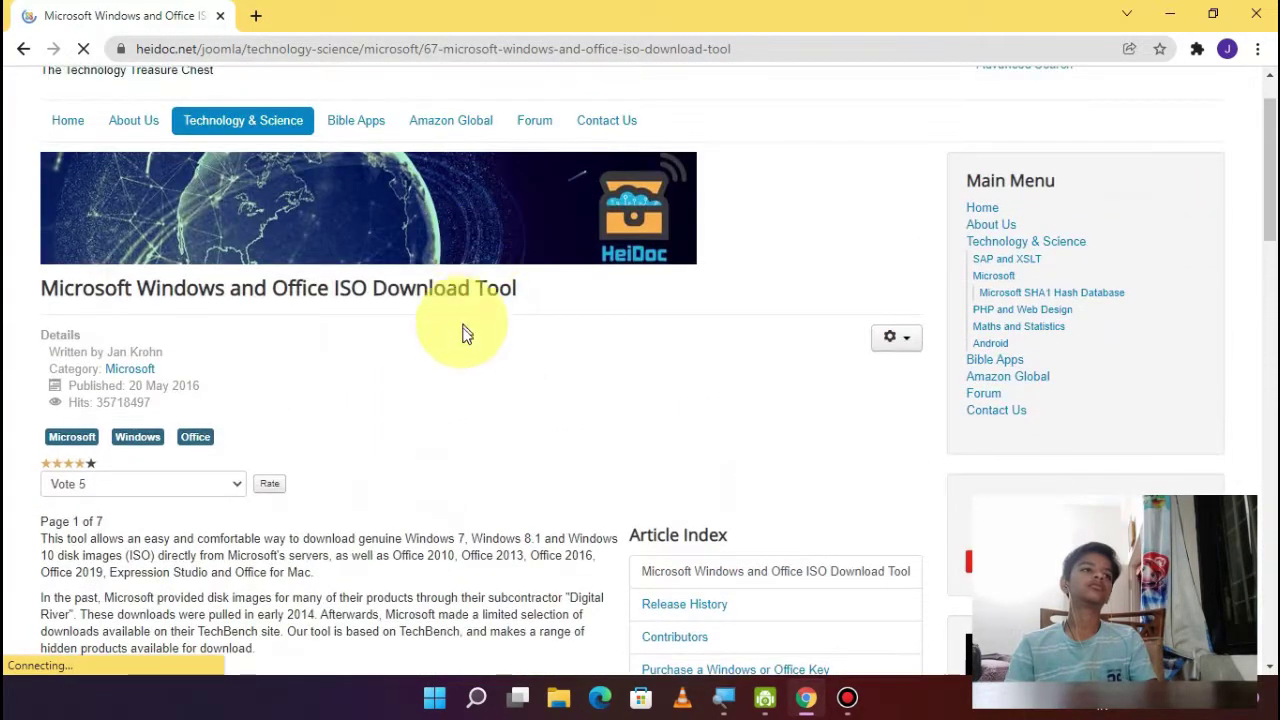
scroll(435, 440, "down", 3)
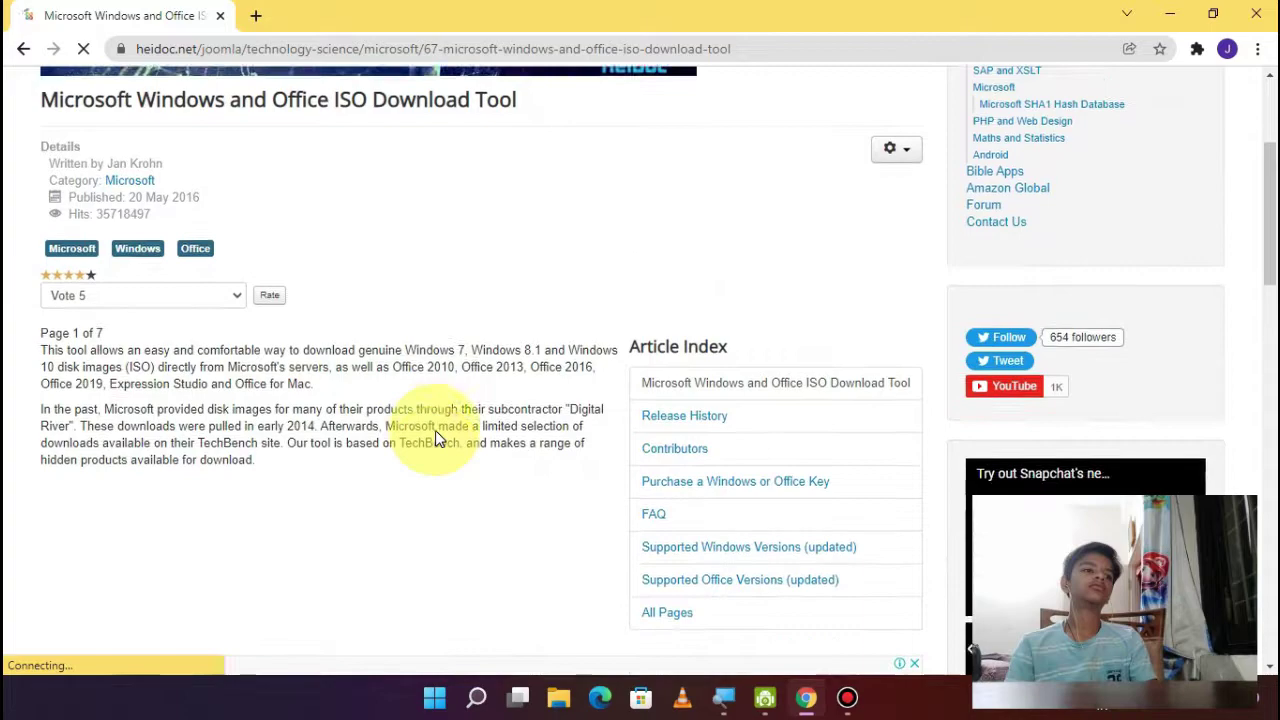
scroll(437, 432, "down", 2)
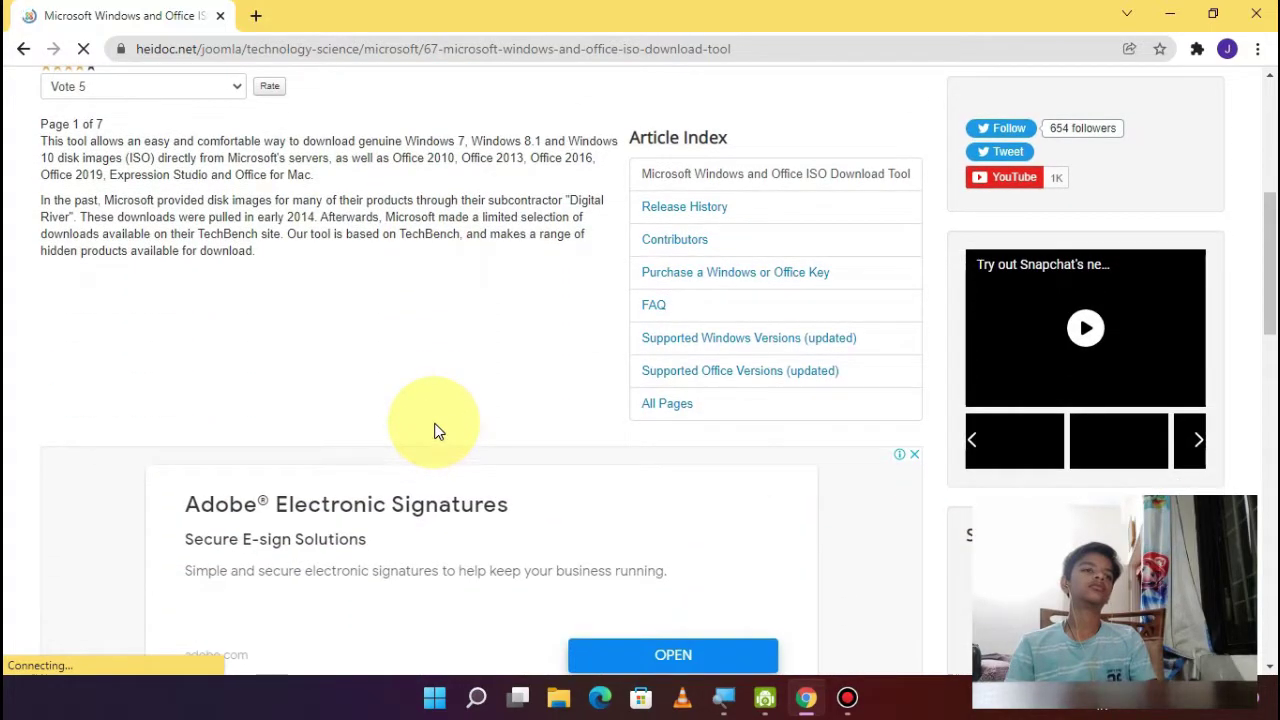
scroll(435, 430, "up", 1)
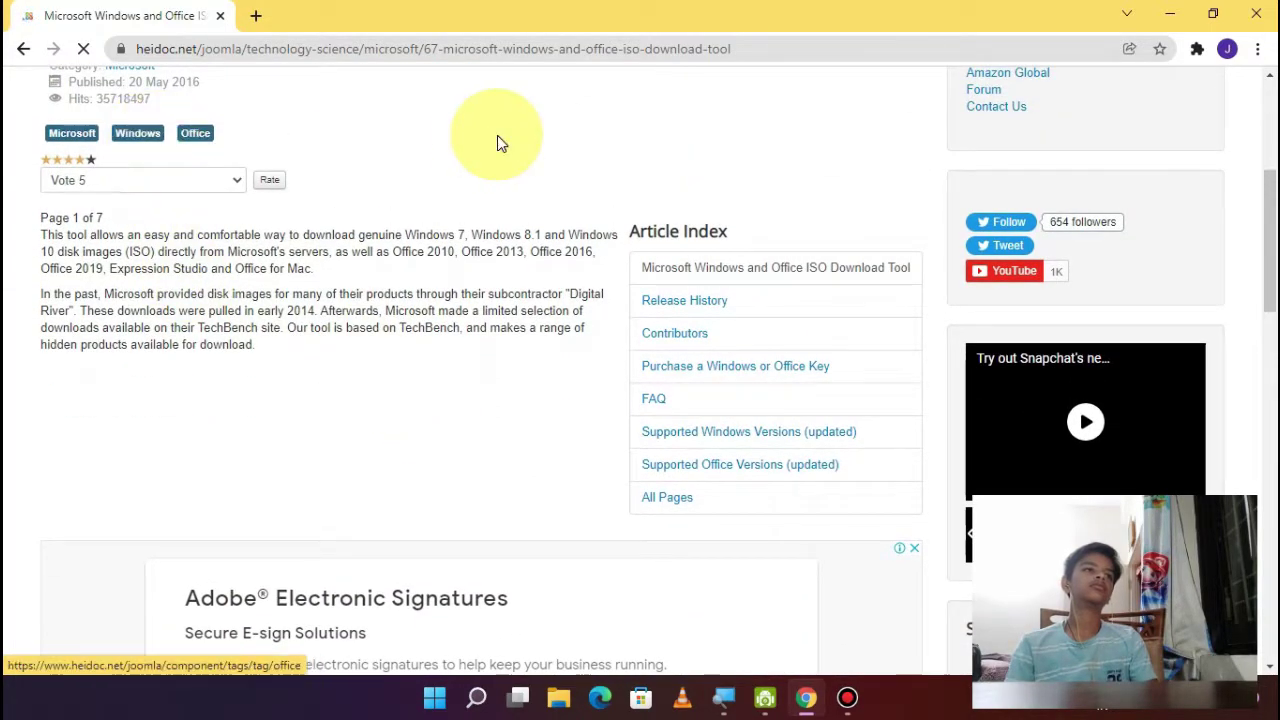
scroll(497, 143, "up", 2)
scroll(480, 285, "up", 2)
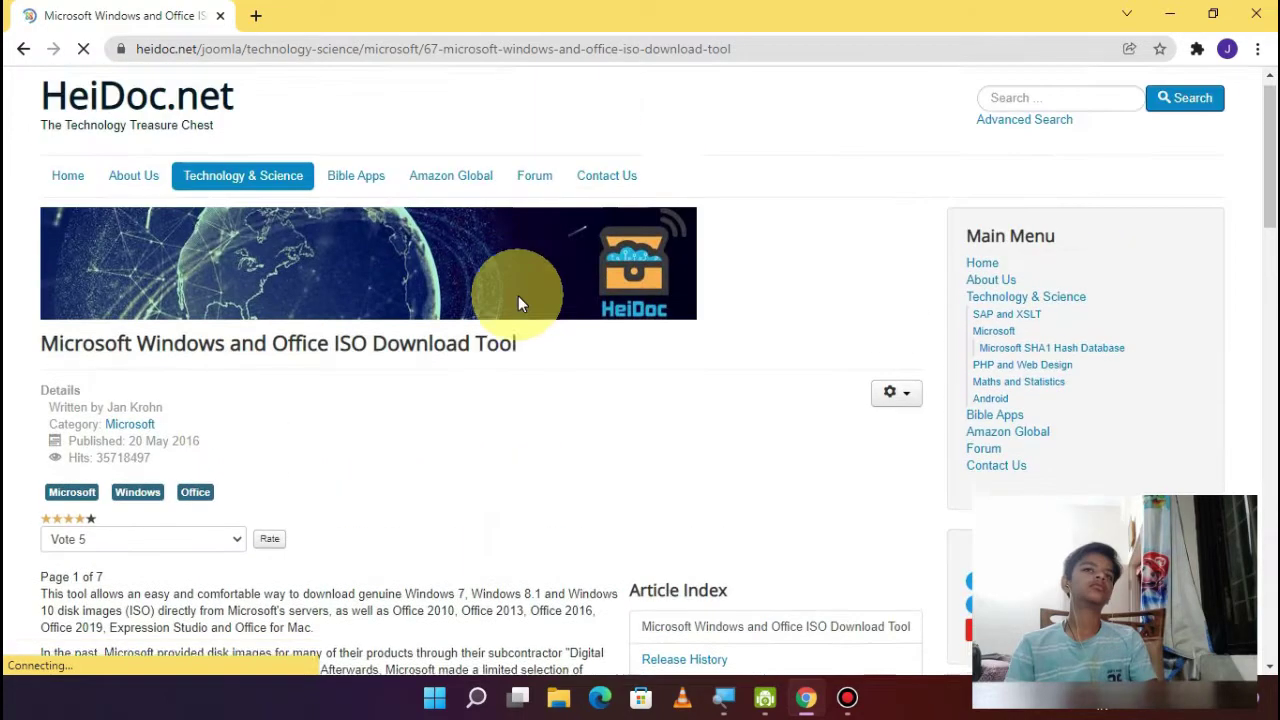
scroll(516, 300, "down", 7)
scroll(538, 425, "up", 3)
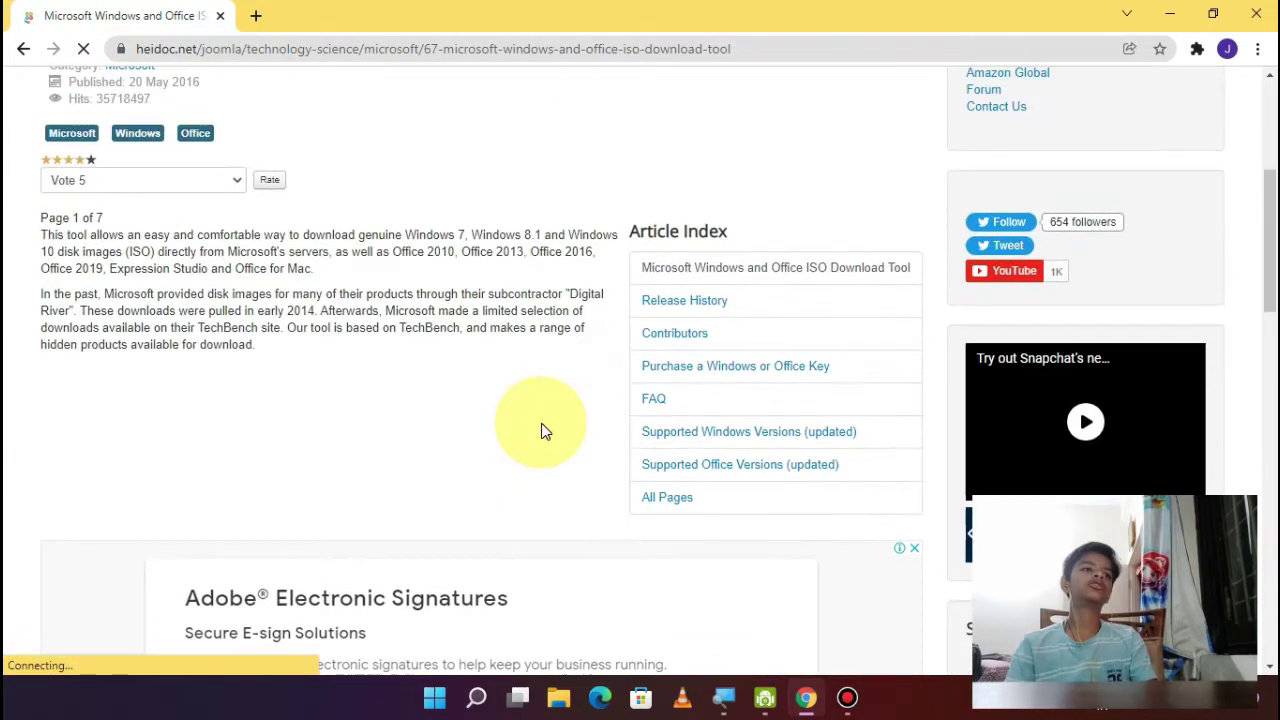
Request the Windows-ISO-Downloader.exe download from the article and dismiss the Grammarly ad.
scroll(541, 430, "down", 4)
scroll(315, 378, "down", 1)
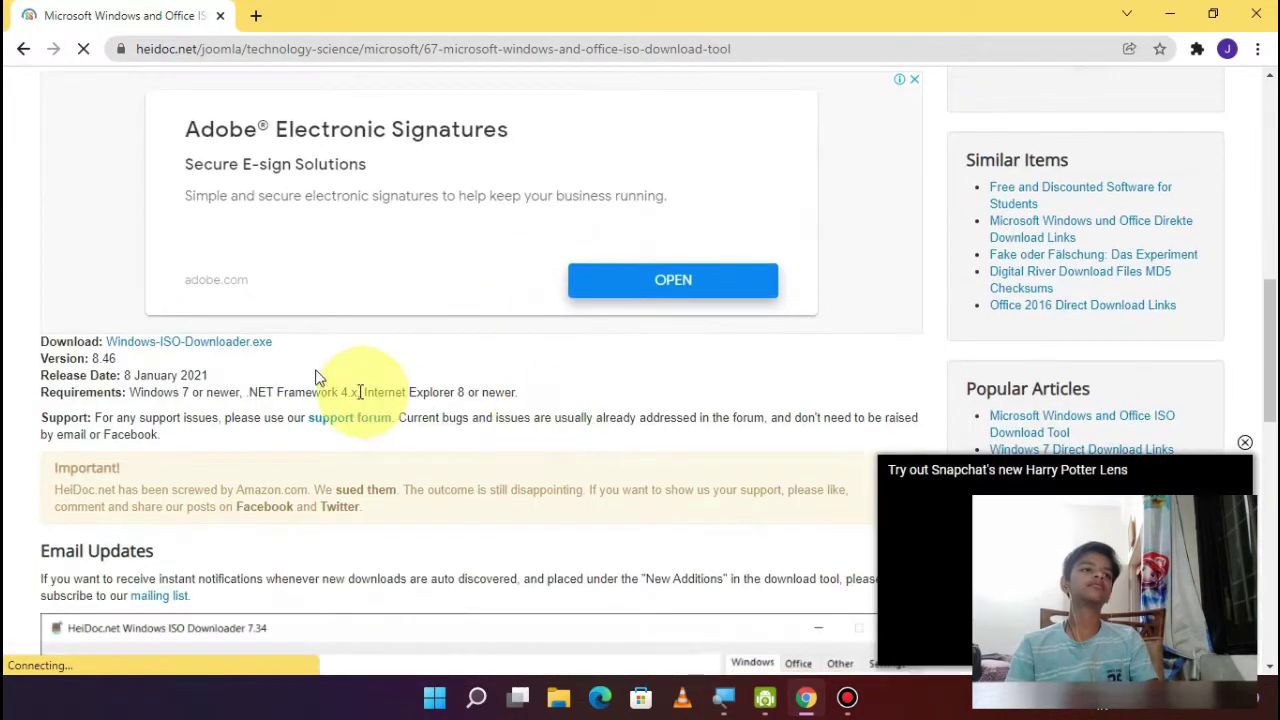
left_click_drag(14, 337, 80, 360)
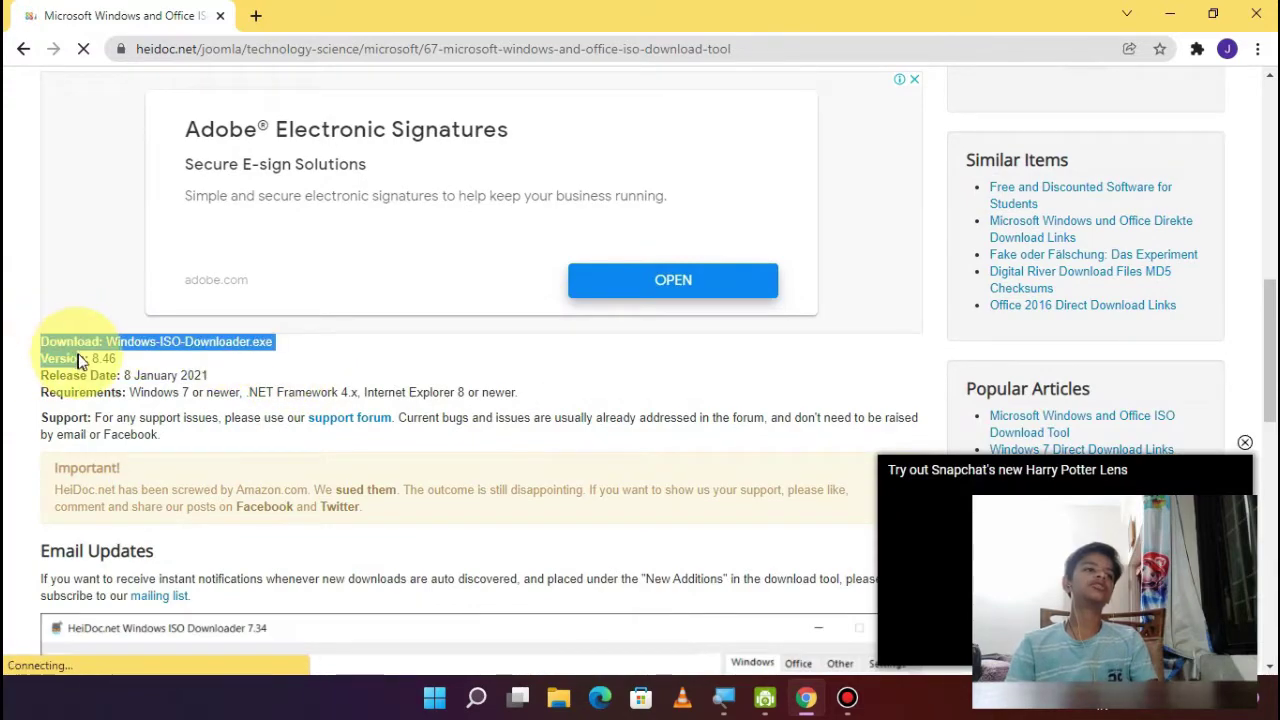
left_click(196, 366)
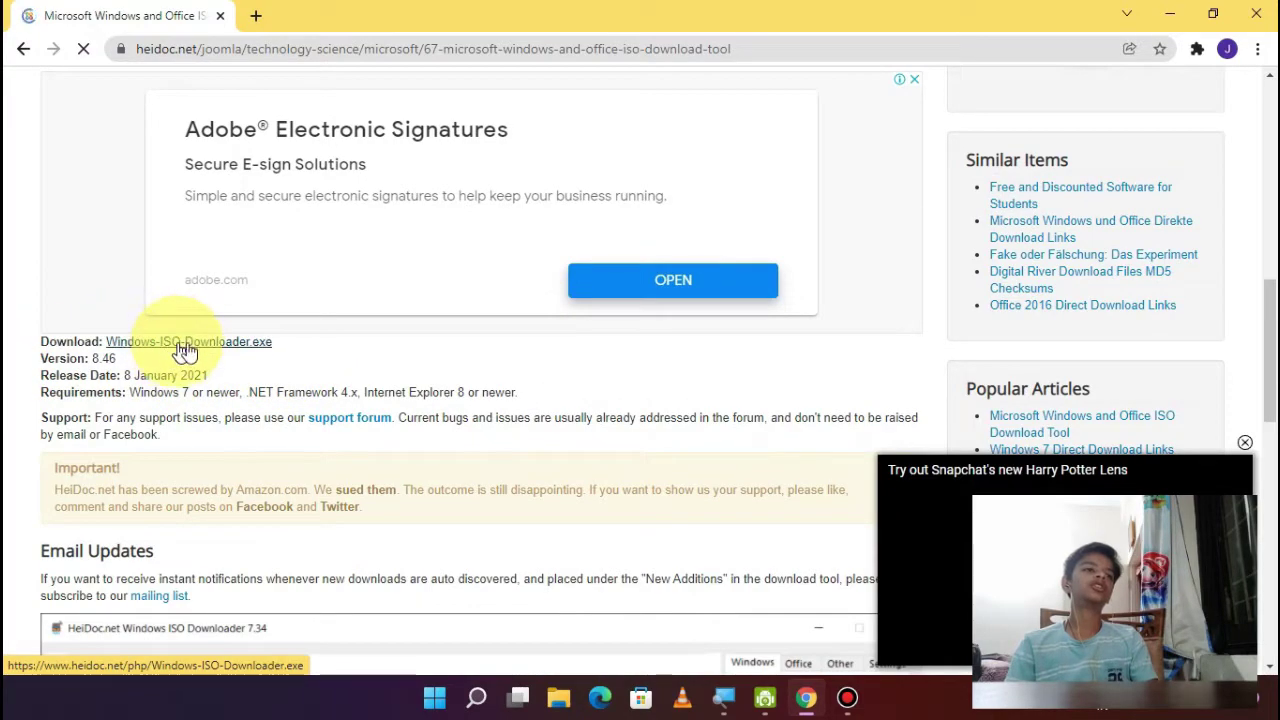
left_click(200, 344)
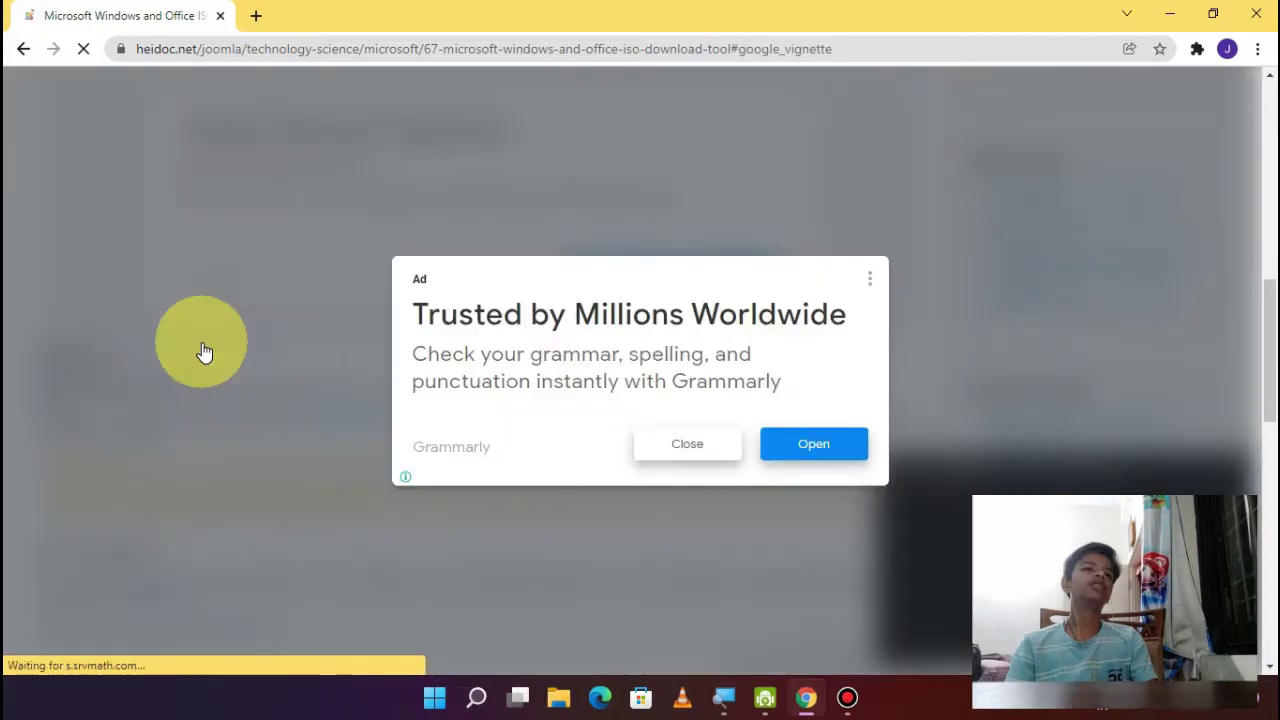
left_click(686, 447)
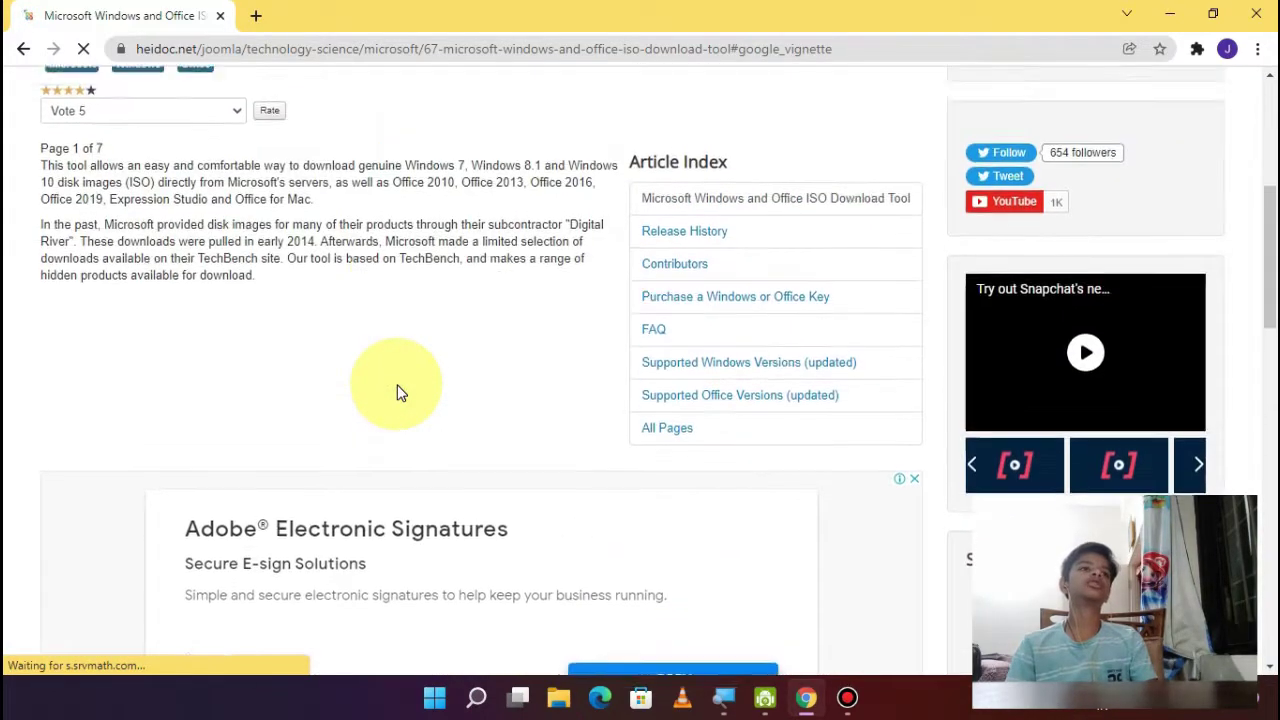
Minimize the browser and start downloading Windows-ISO-Downloader.exe into the Programs category with the download manager.
scroll(440, 389, "up", 5)
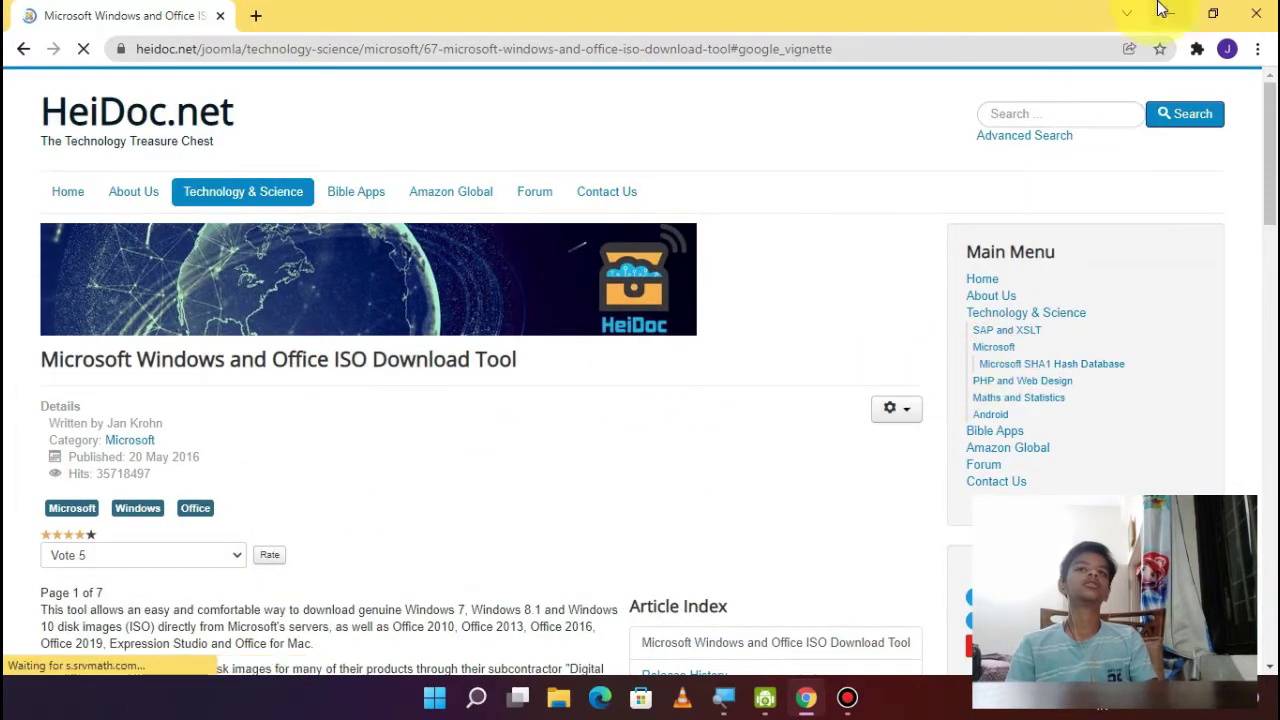
left_click(1160, 10)
left_click_drag(640, 245, 734, 129)
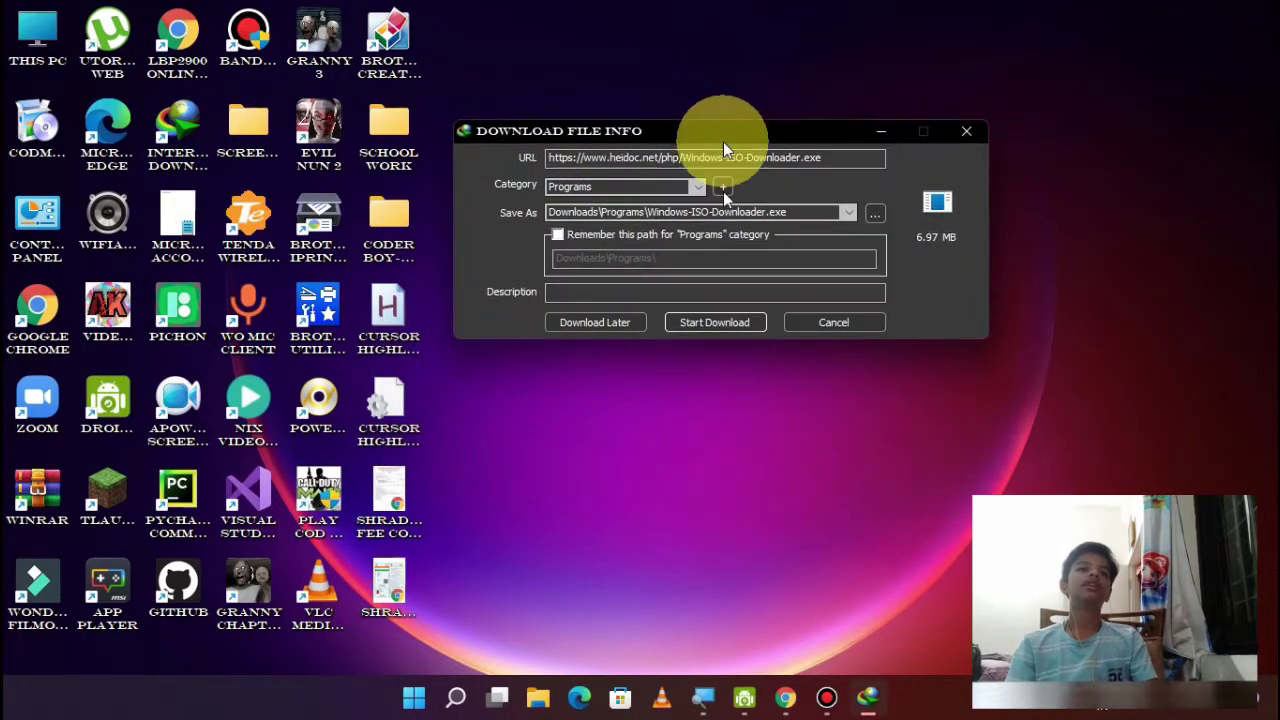
left_click(697, 322)
left_click_drag(581, 145, 609, 137)
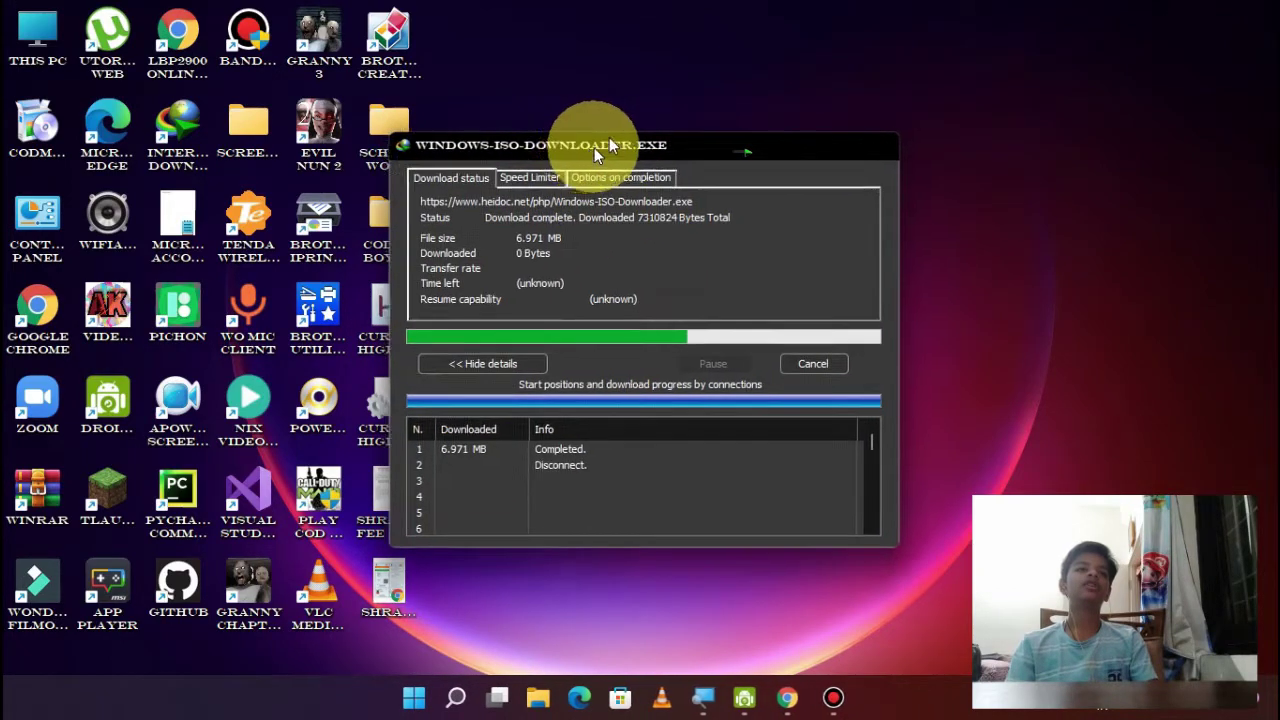
left_click_drag(614, 234, 683, 116)
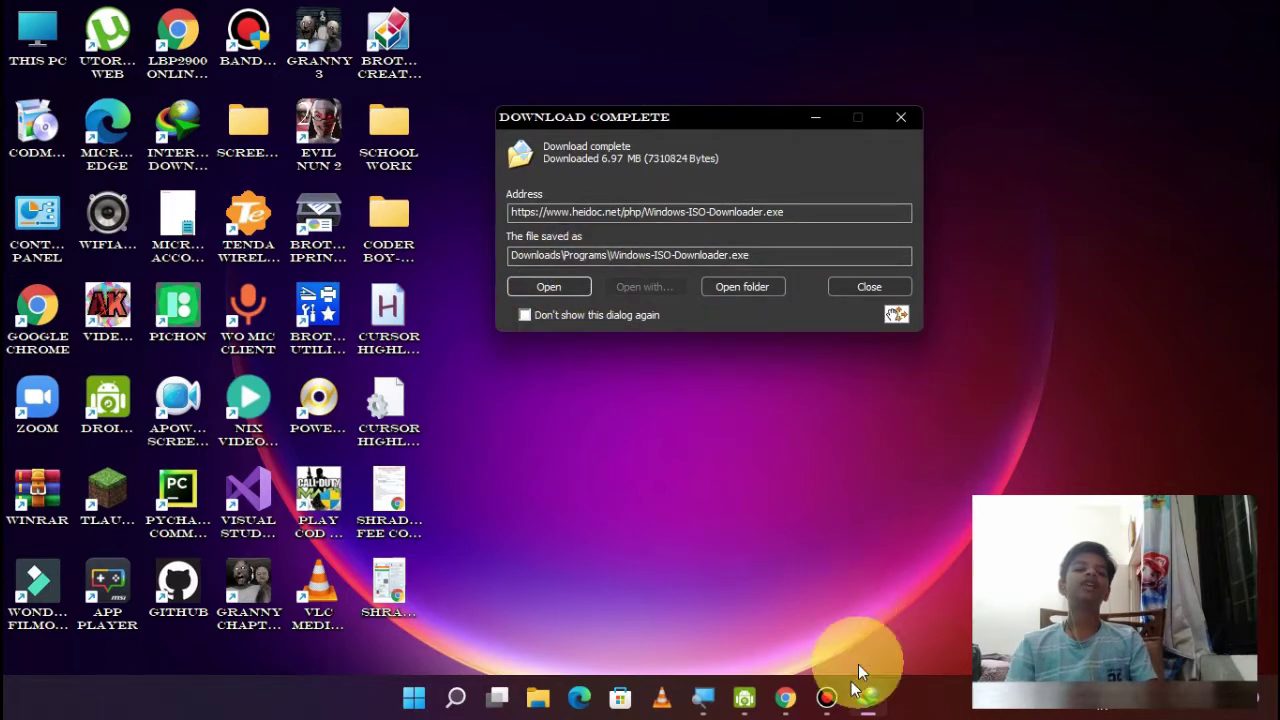
Close the browser and open the folder containing the downloaded Windows-ISO-Downloader.exe.
left_click(785, 697)
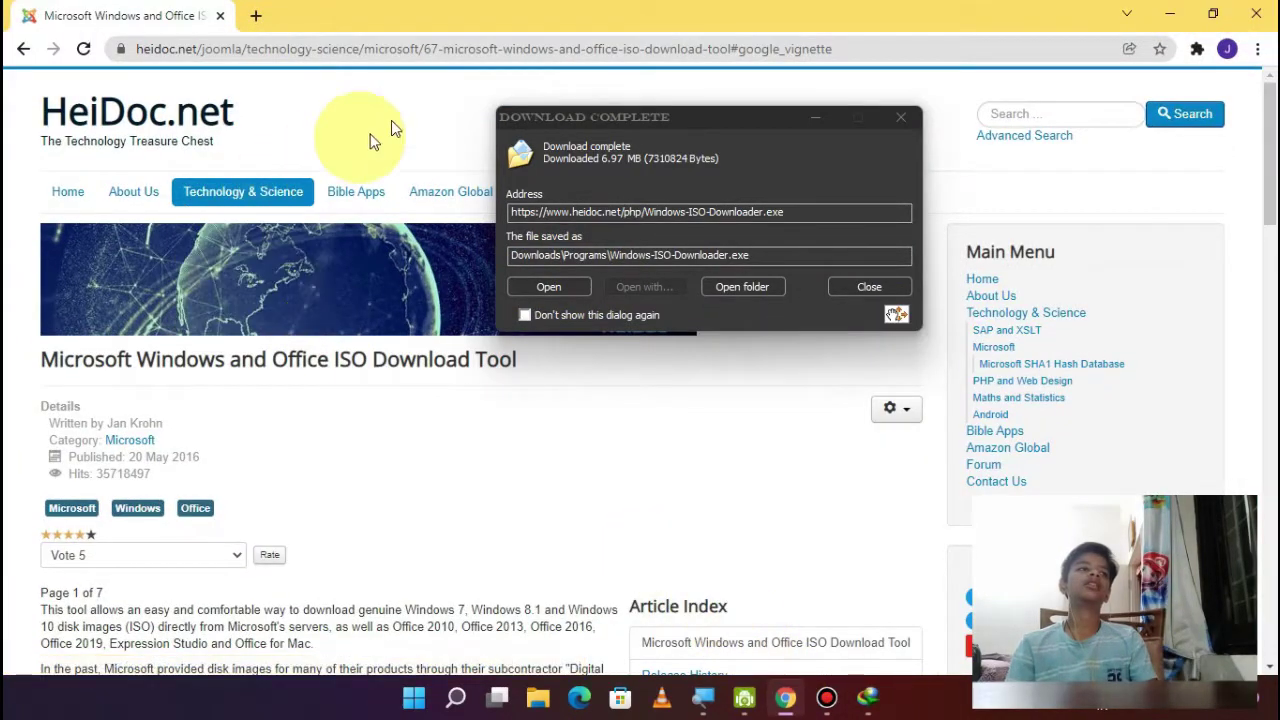
left_click(1256, 14)
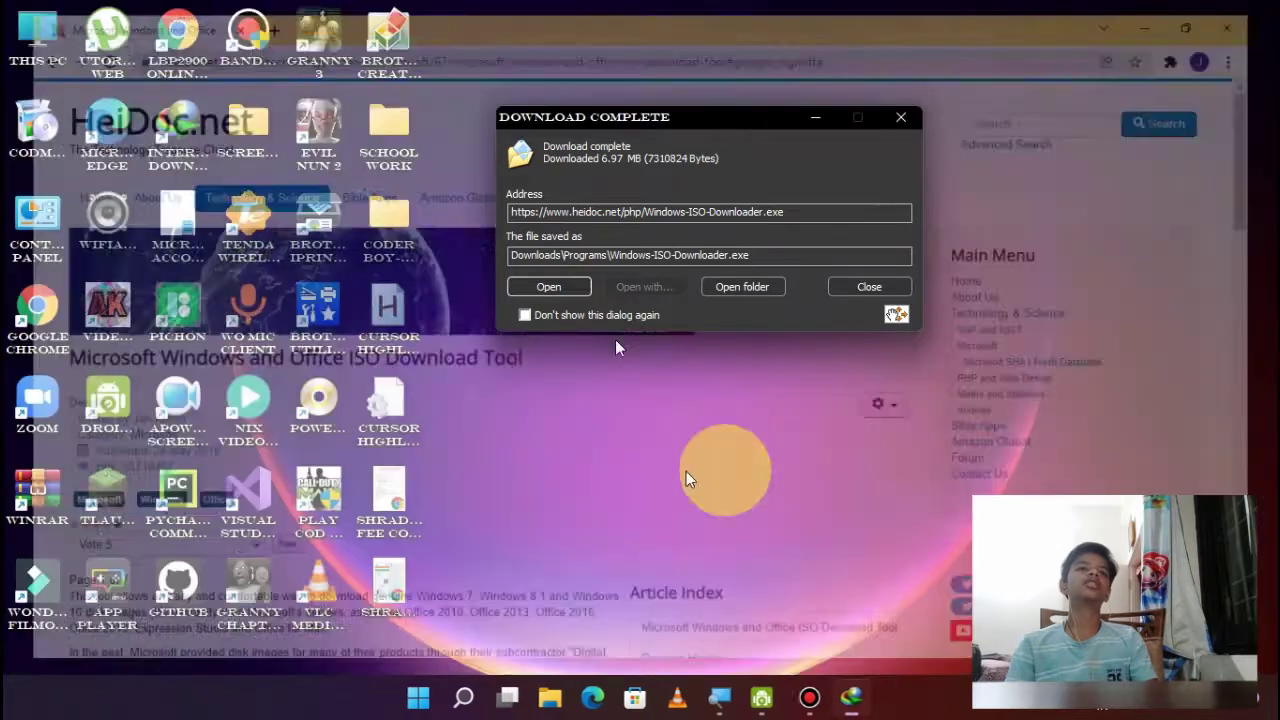
left_click(709, 288)
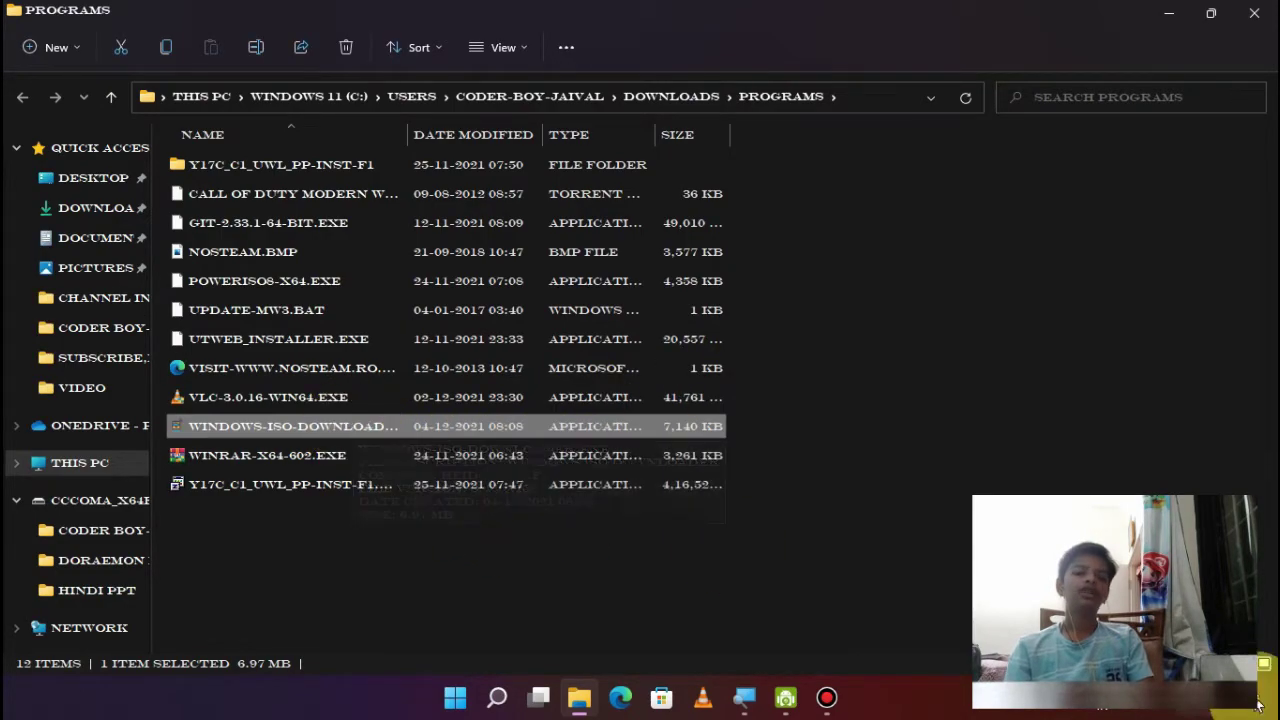
Display the Programs folder's files as enlarged icons and select Windows-ISO-Downloader.exe.
left_click(1265, 662)
left_click(1263, 666)
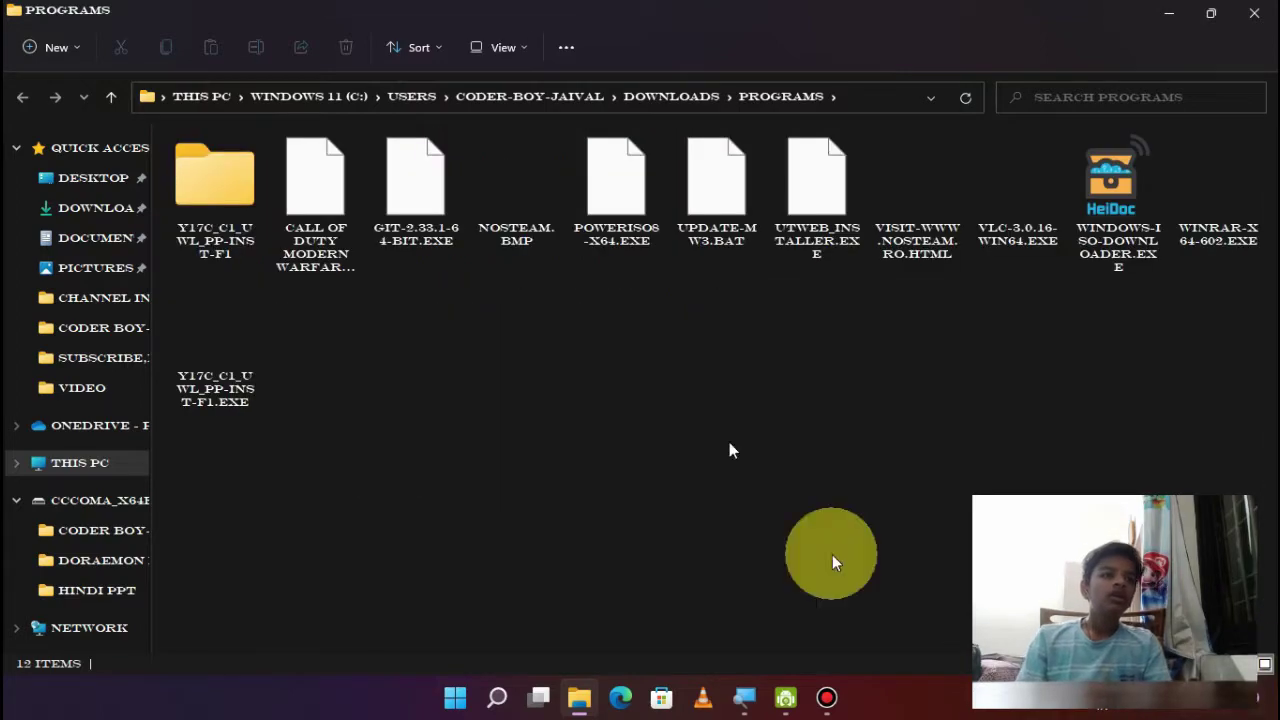
left_click(1111, 245)
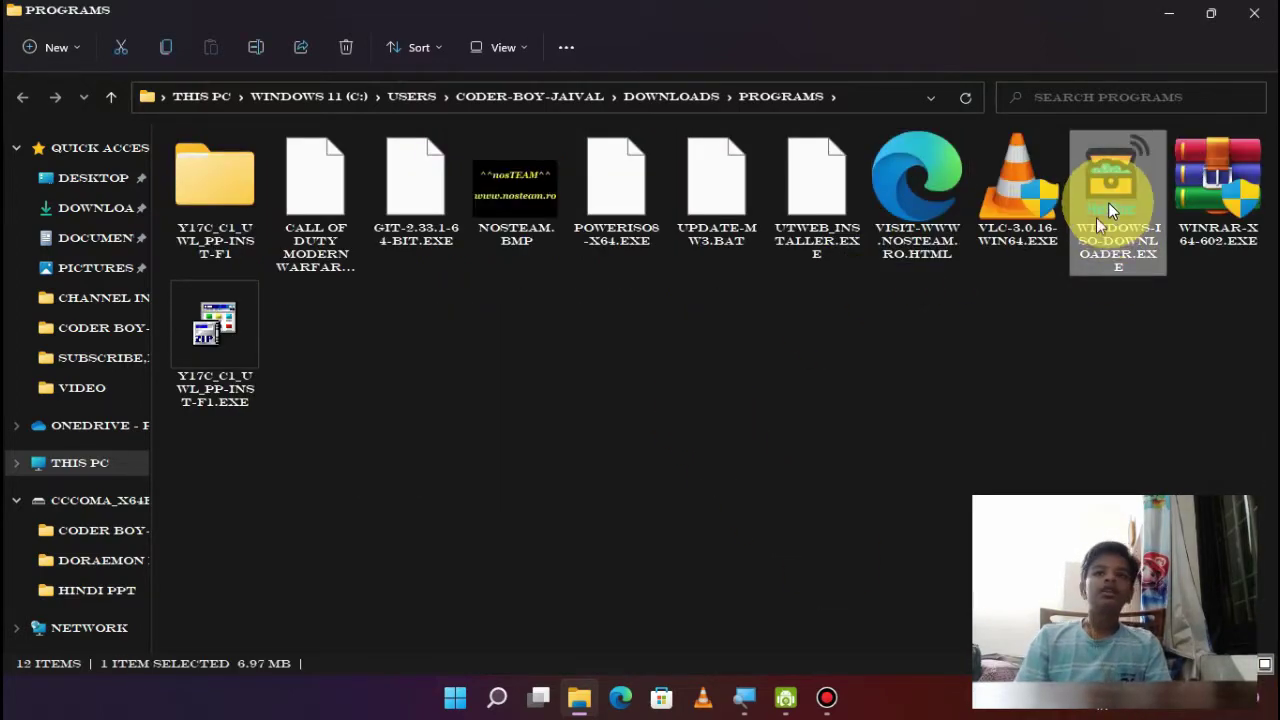
scroll(953, 455, "up", 2, "ctrl")
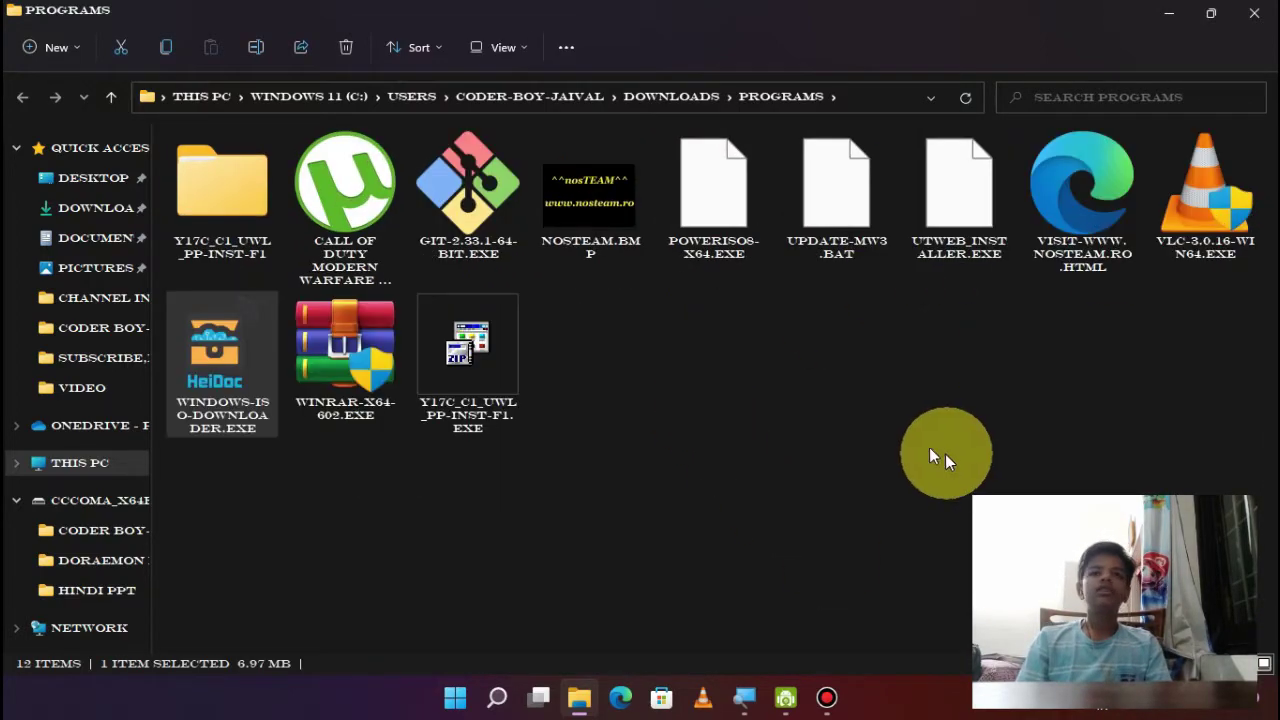
Run Windows-ISO-Downloader.exe as administrator and close the Programs folder window.
right_click(222, 353)
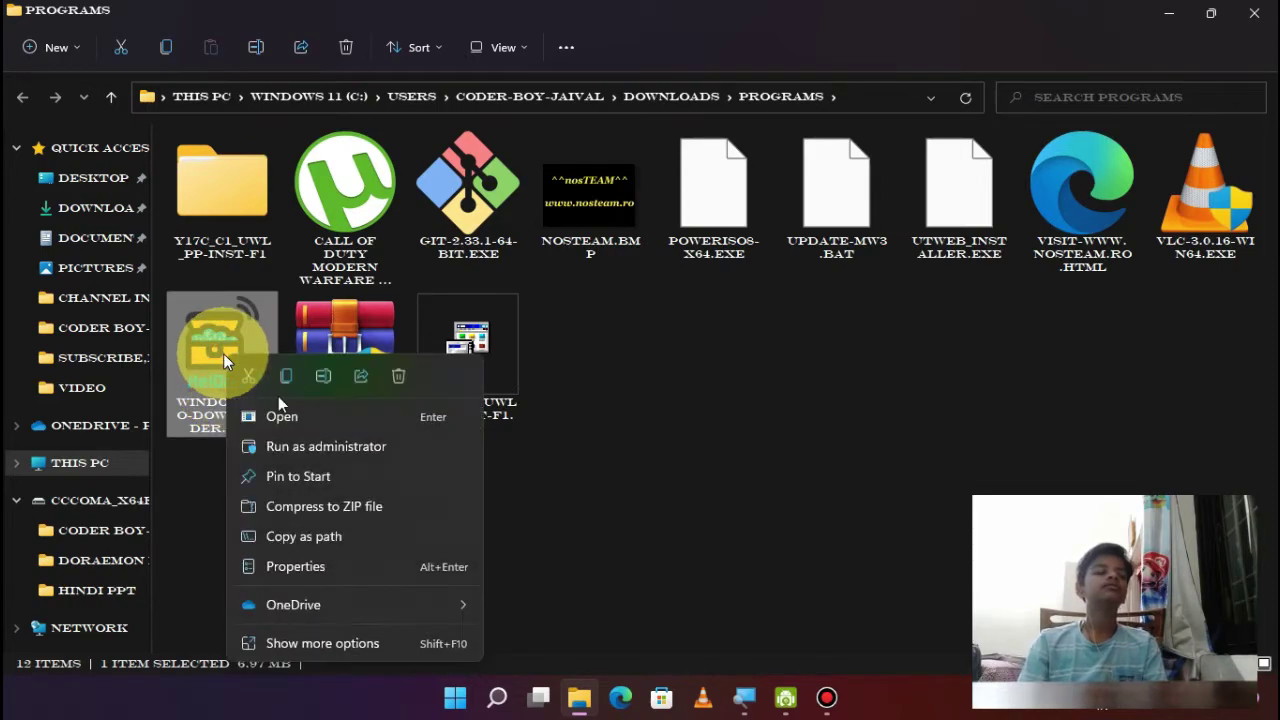
left_click(322, 447)
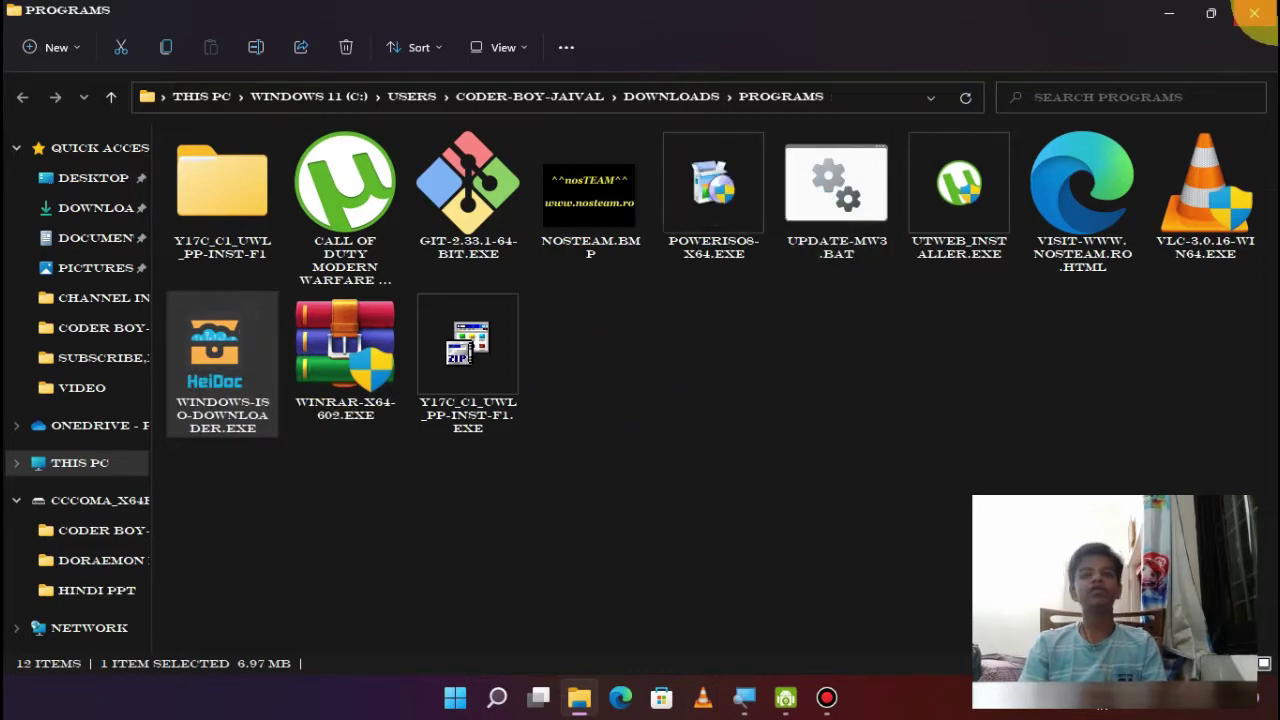
left_click(1255, 12)
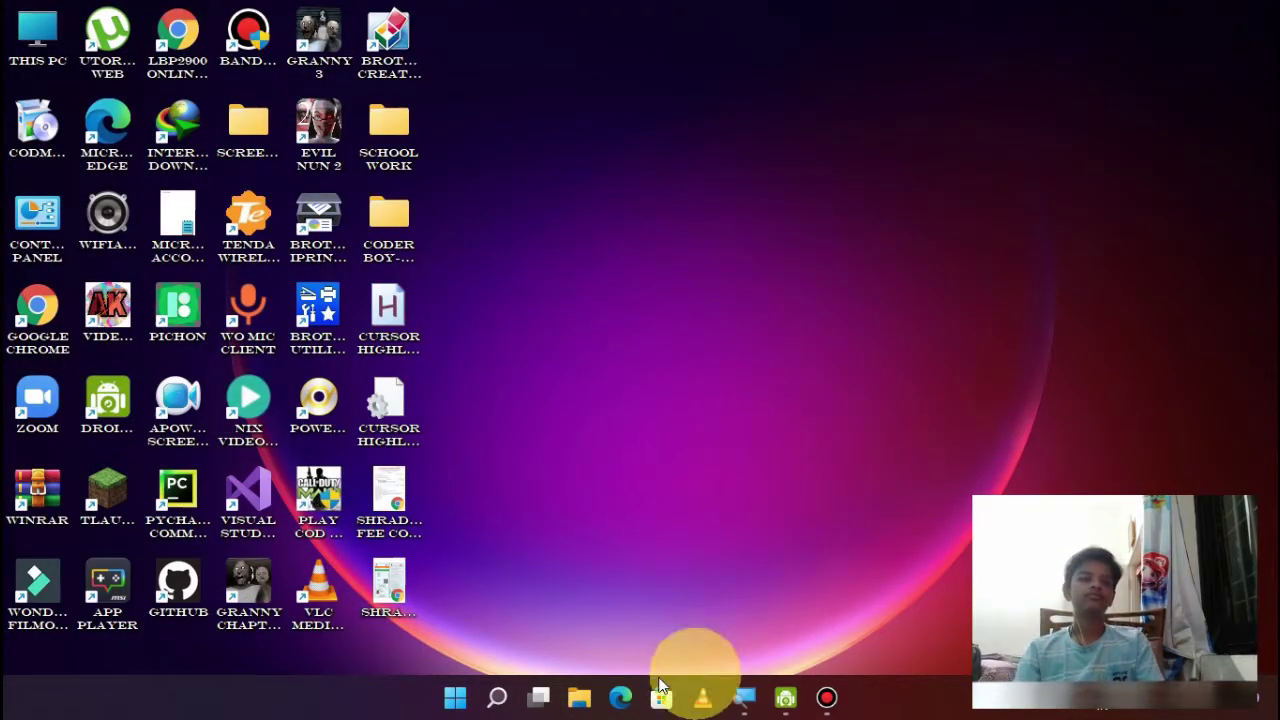
Open File Explorer, minimize it, and move the HeiDoc.net Windows ISO Downloader window higher on the desktop.
left_click(579, 697)
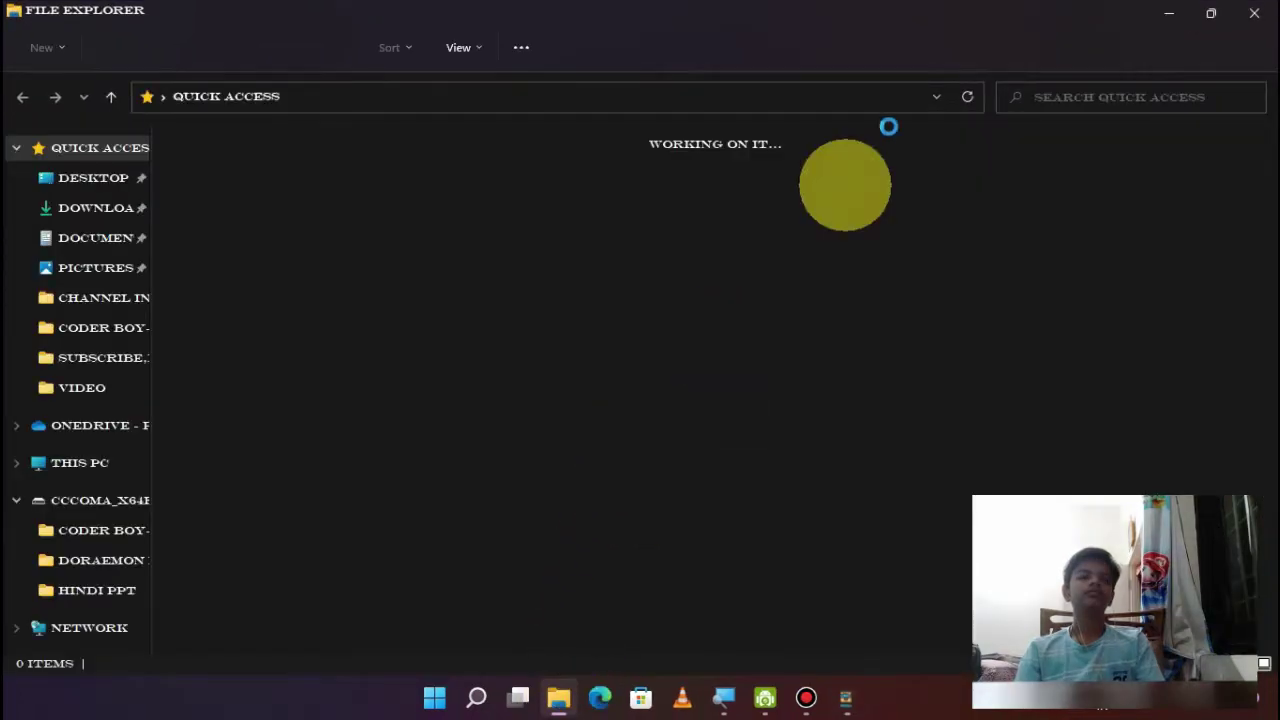
left_click(1169, 13)
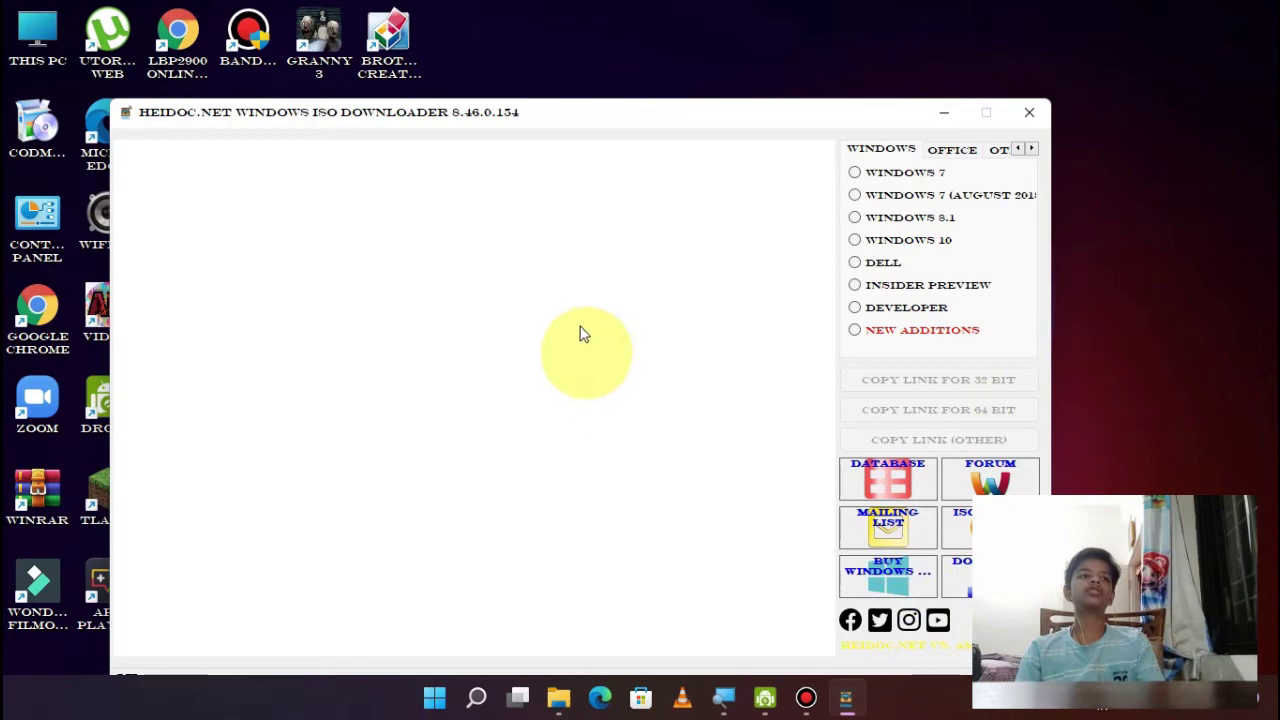
left_click_drag(606, 117, 693, 54)
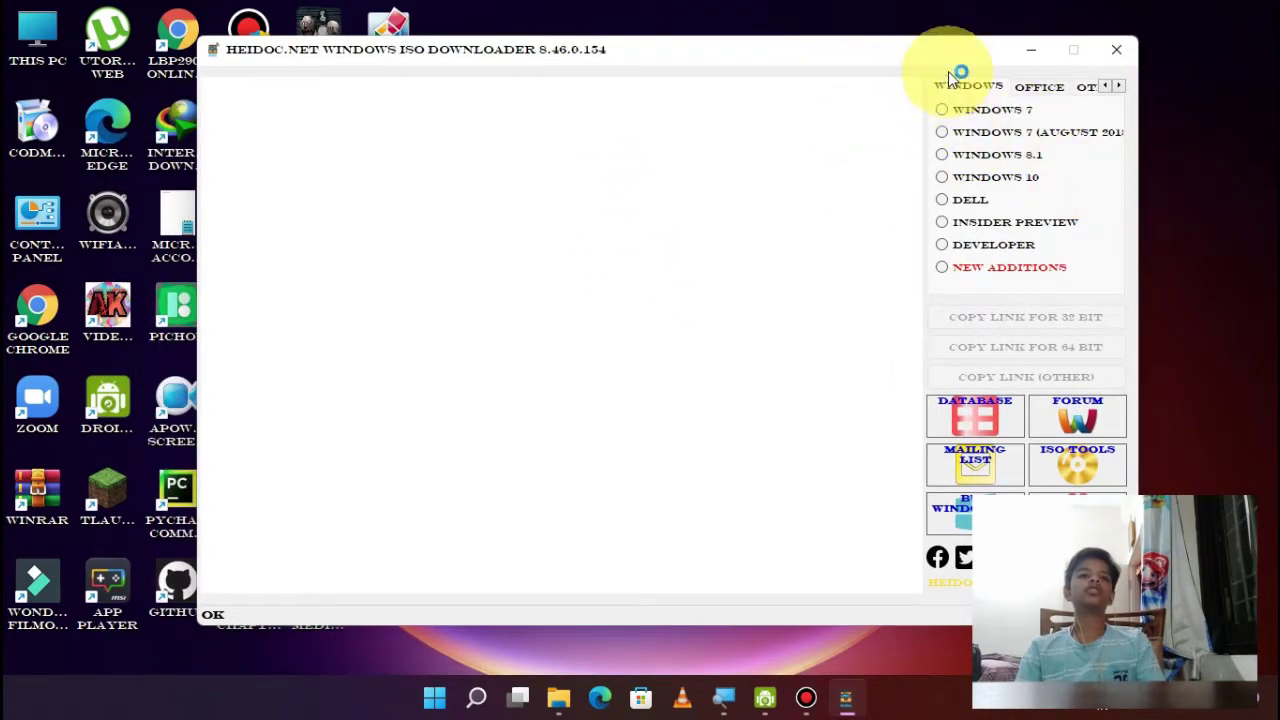
Examine the downloader's Office, Other, Settings and About sections, and return to the list of Windows versions.
left_click(1003, 87)
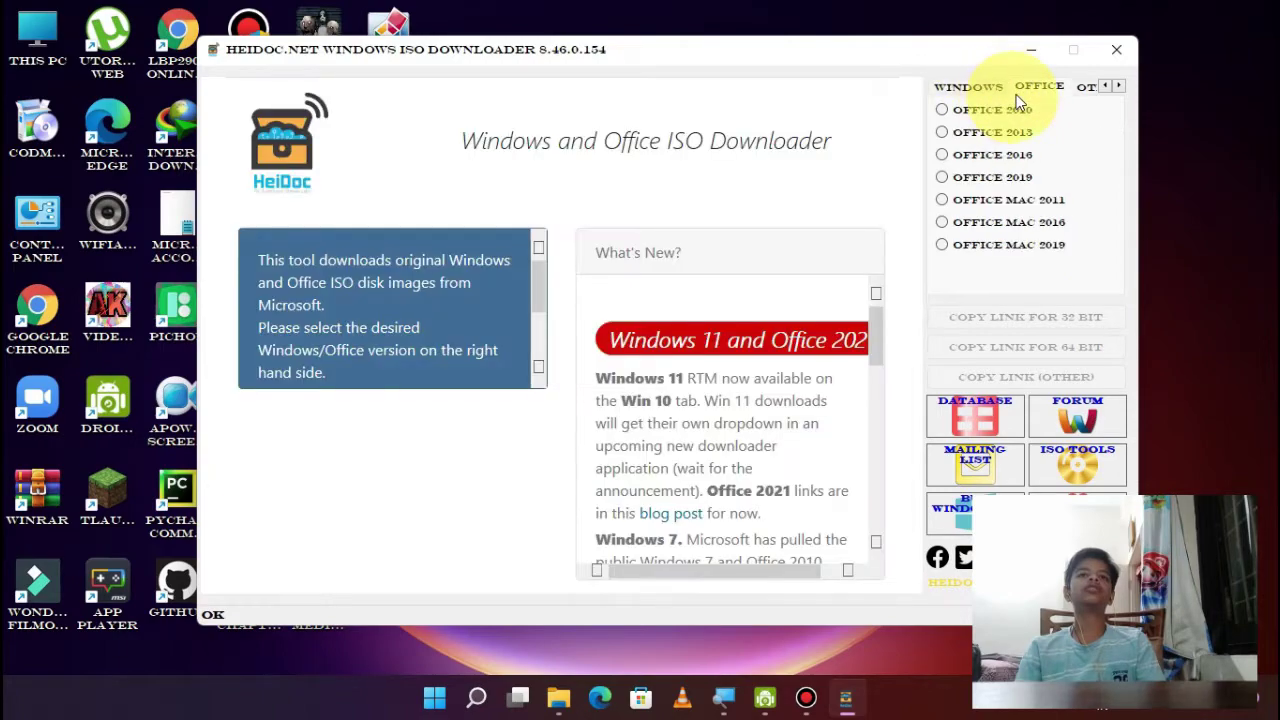
left_click(962, 90)
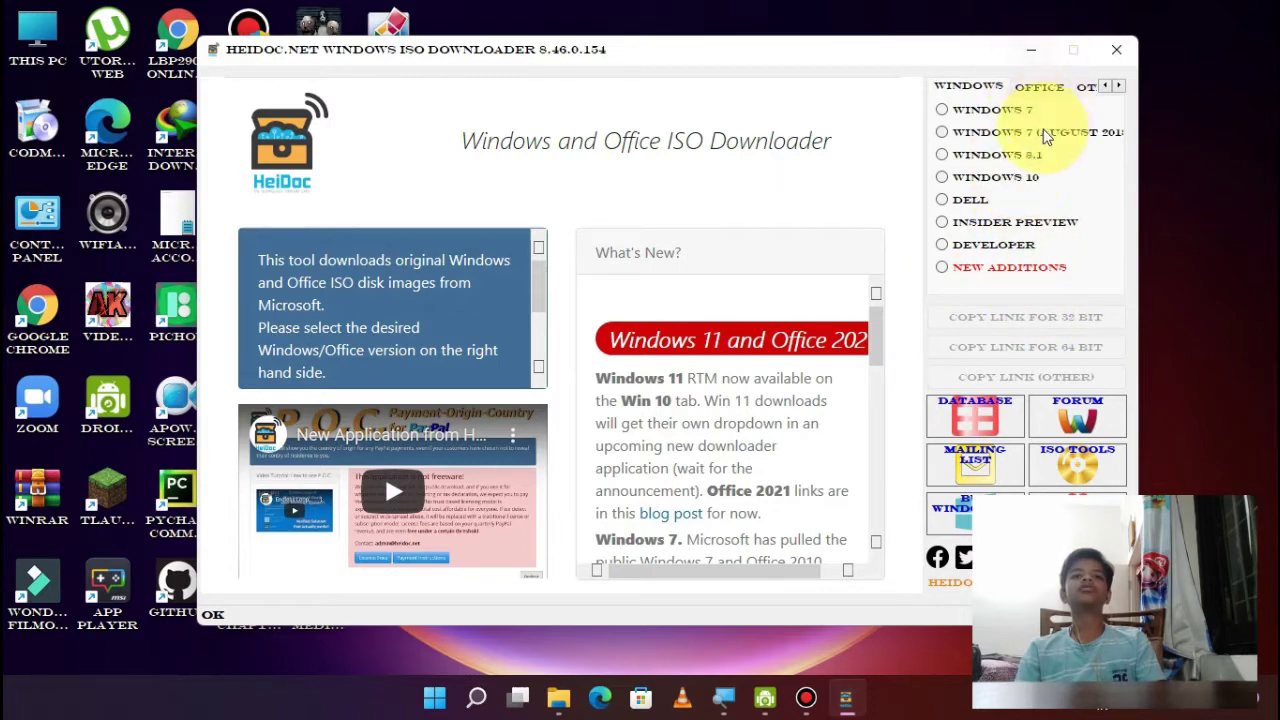
left_click(1040, 86)
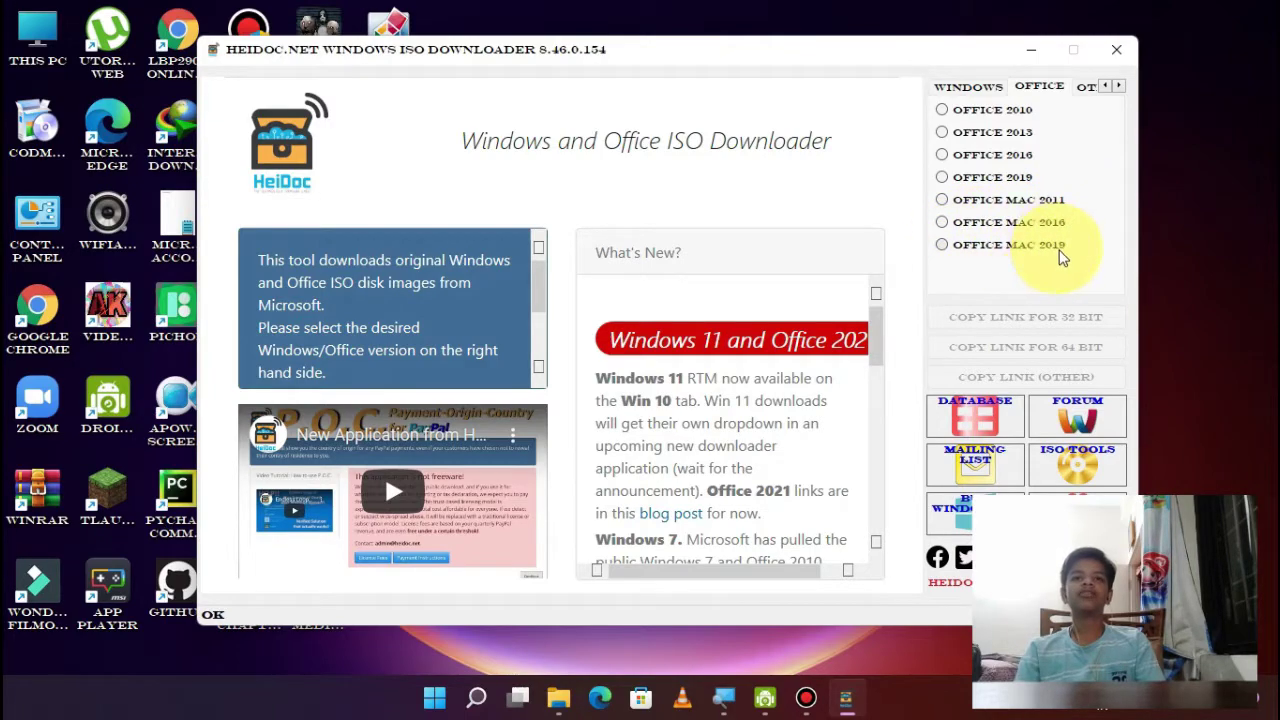
left_click(1081, 92)
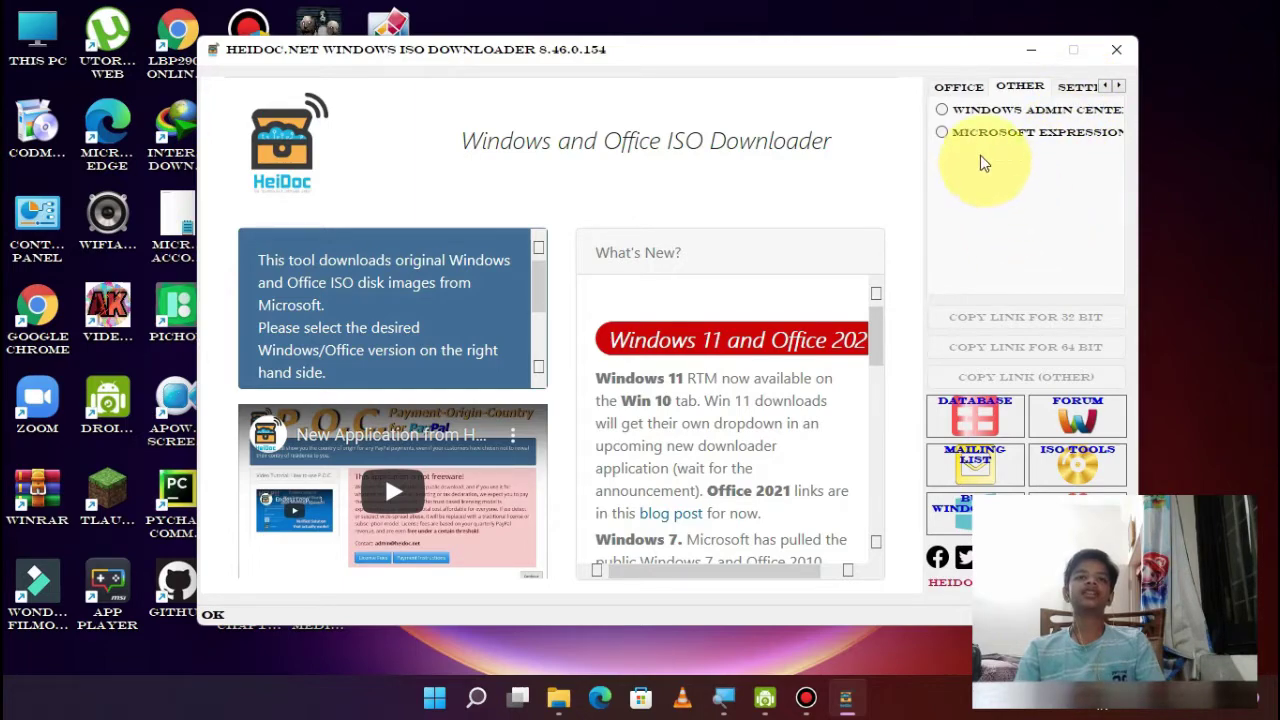
left_click(1082, 92)
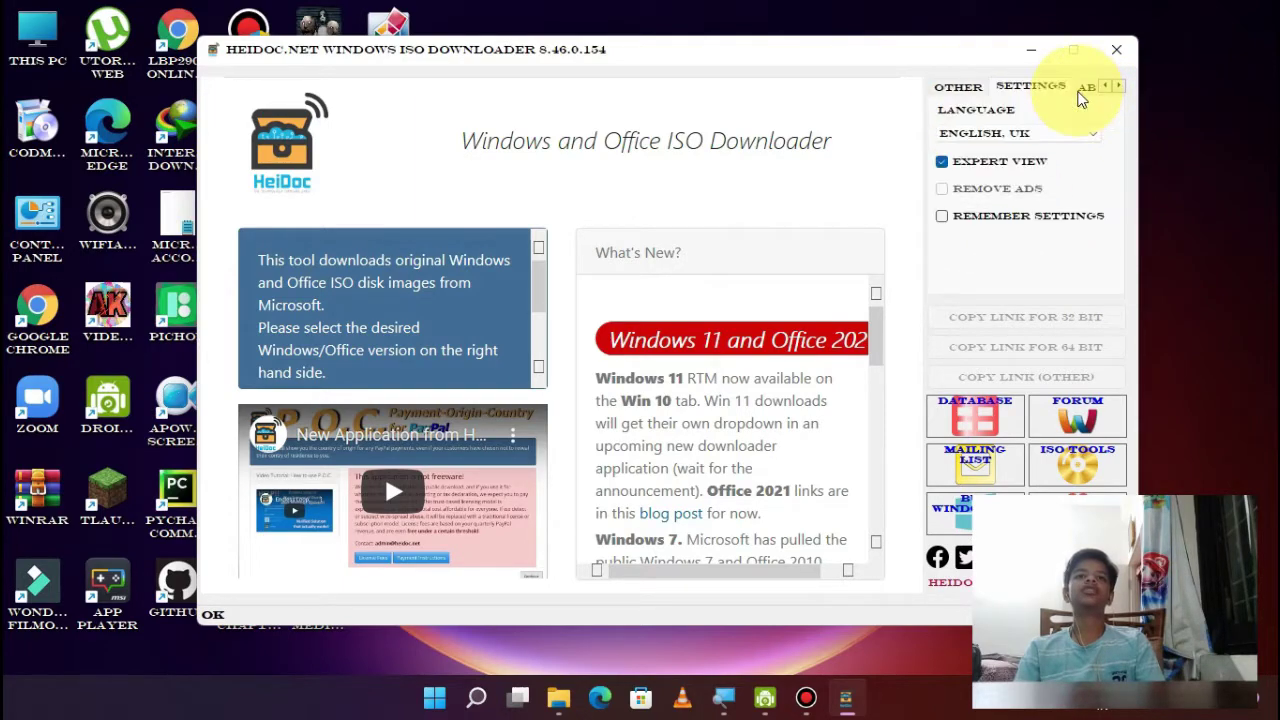
left_click(980, 88)
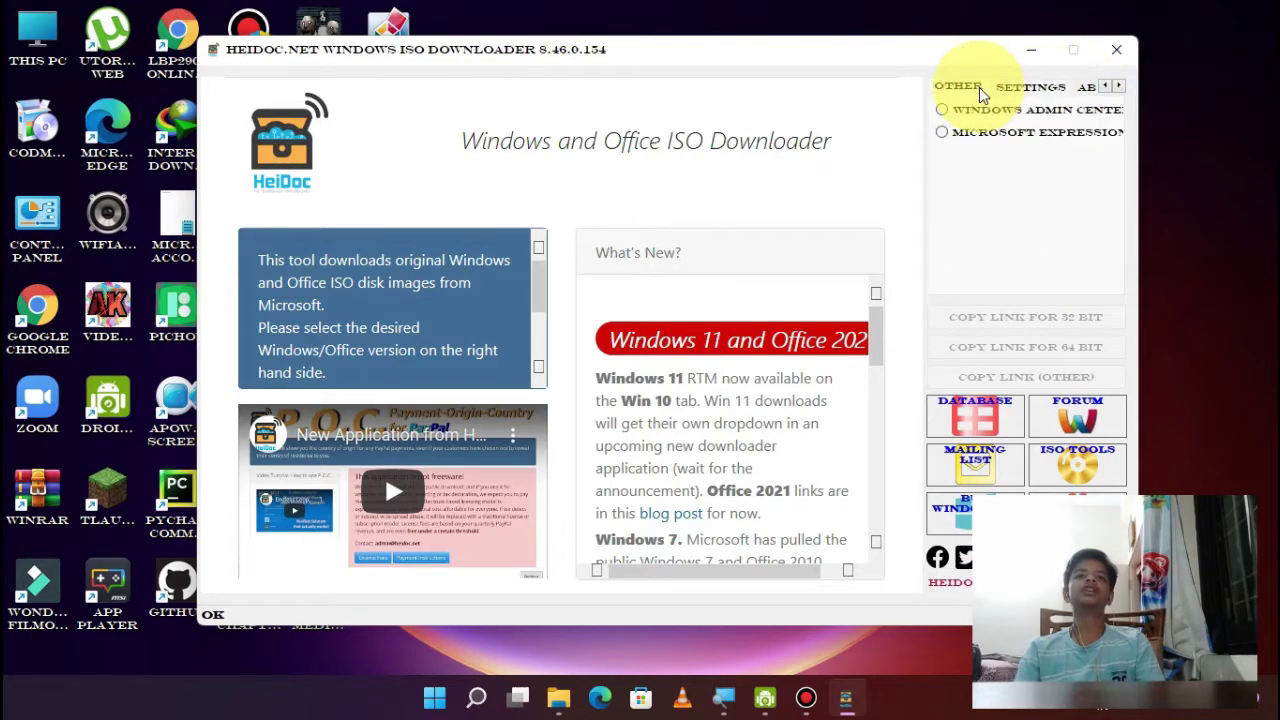
left_click(1030, 90)
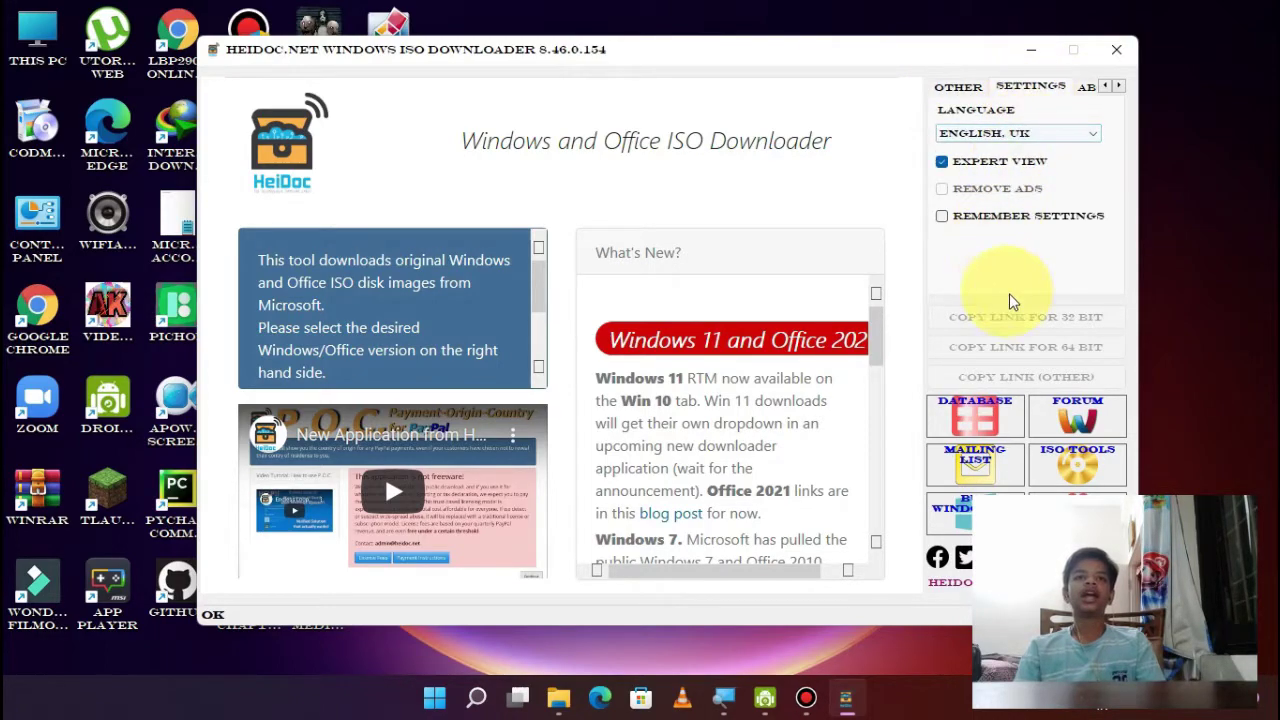
left_click(1085, 87)
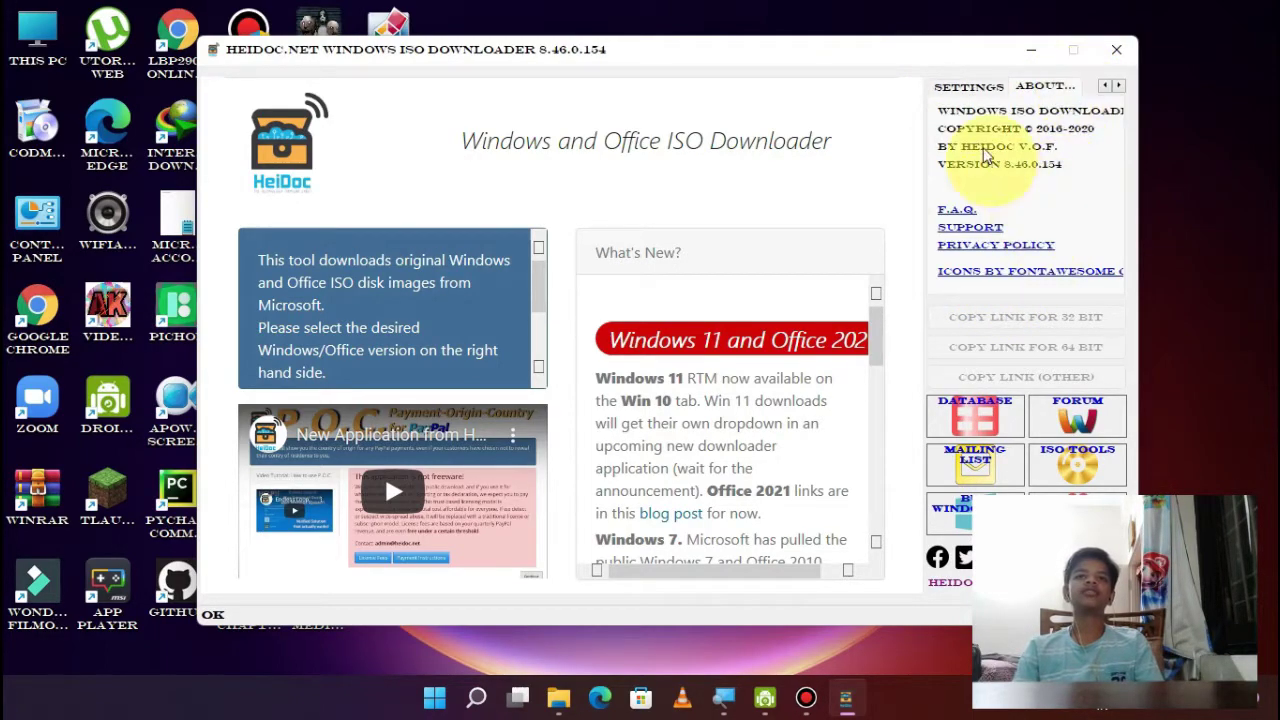
left_click(963, 90)
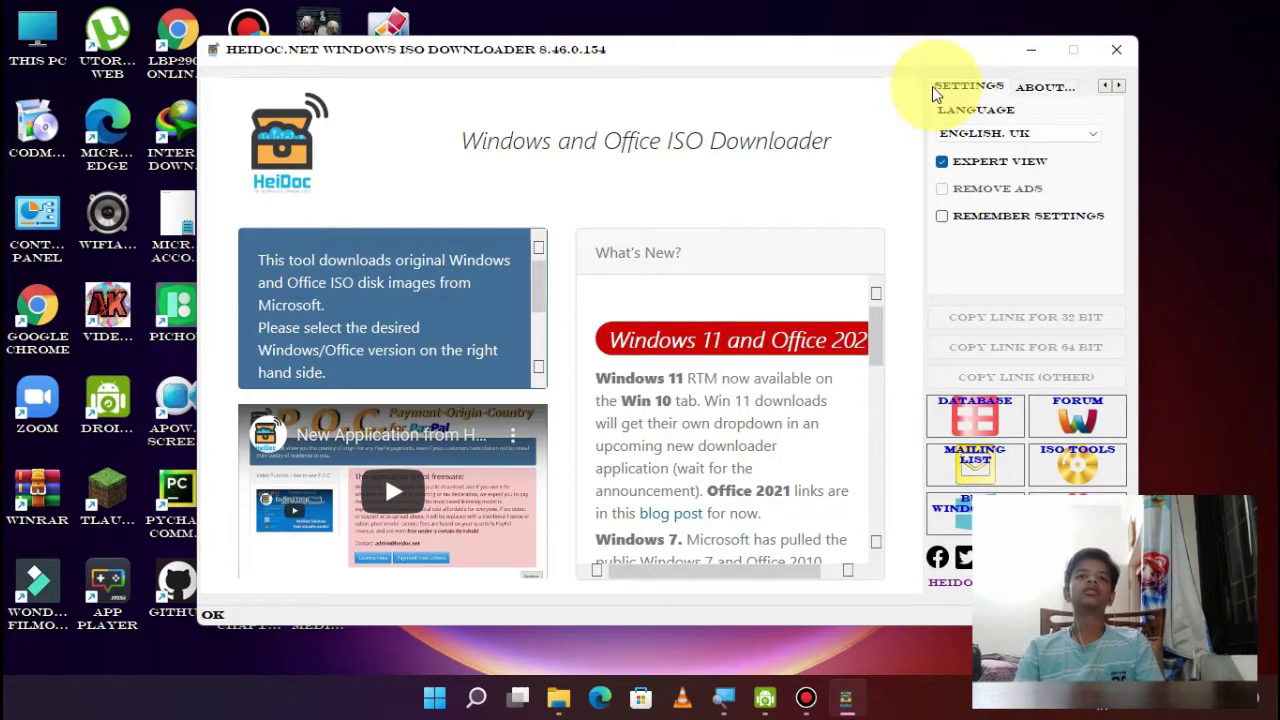
left_click(1050, 89)
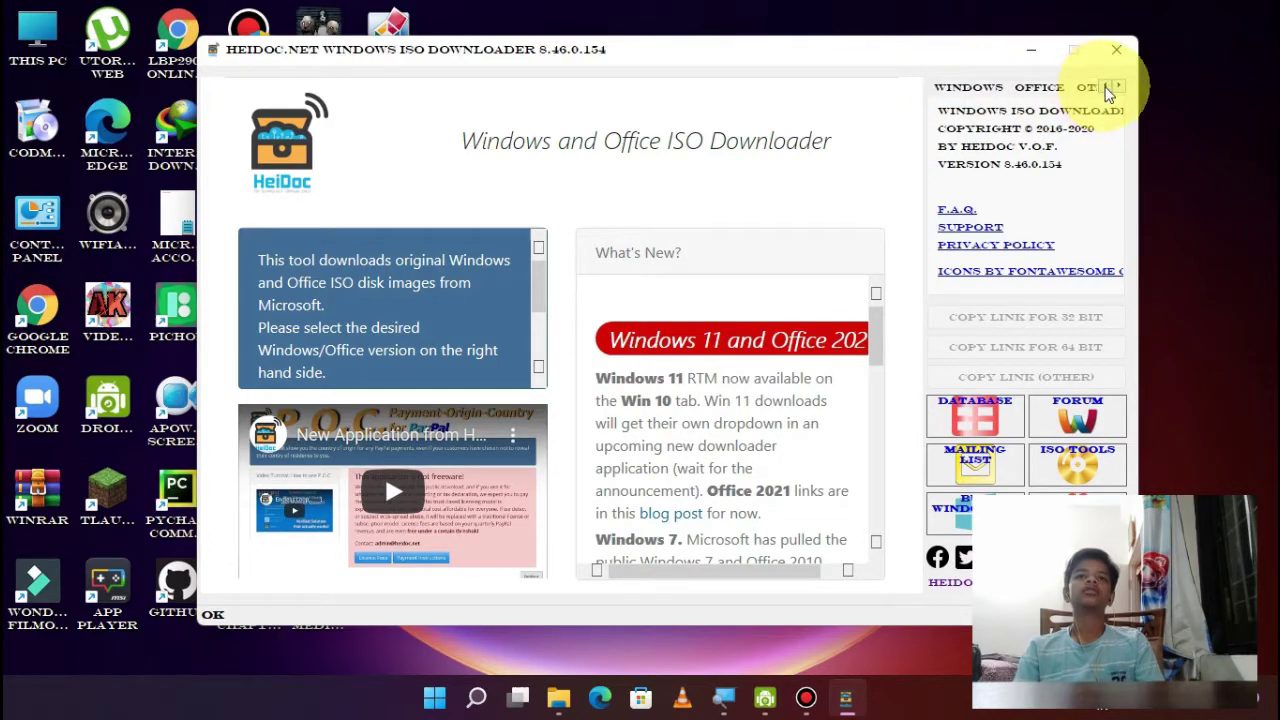
left_click(966, 87)
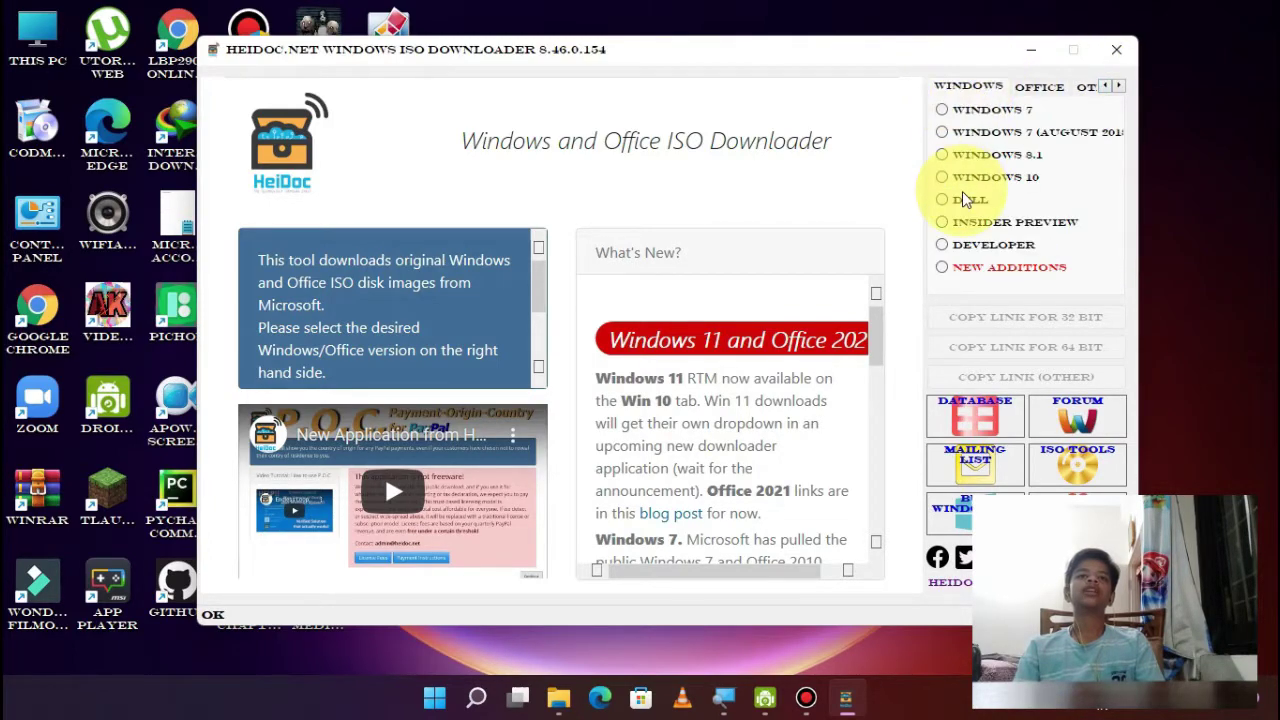
Try to request the Windows 7 Ultimate SP1 disc image with English, US as the product language.
left_click(987, 111)
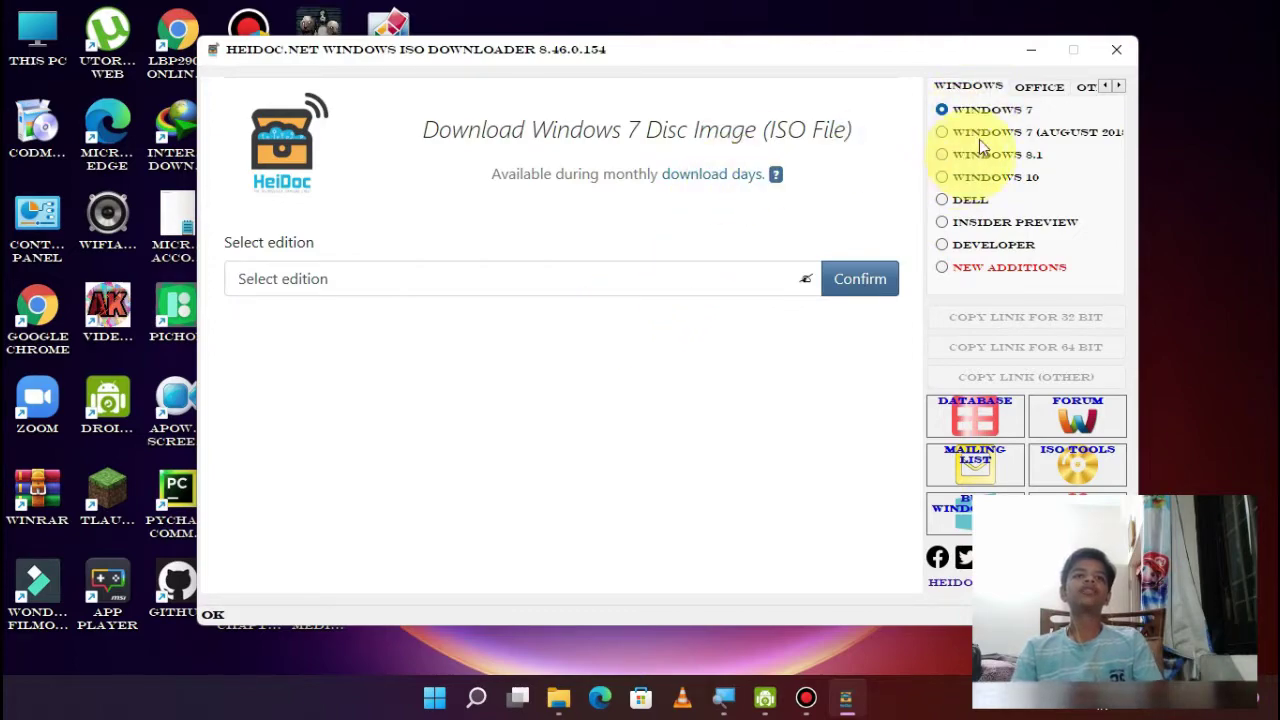
left_click(540, 283)
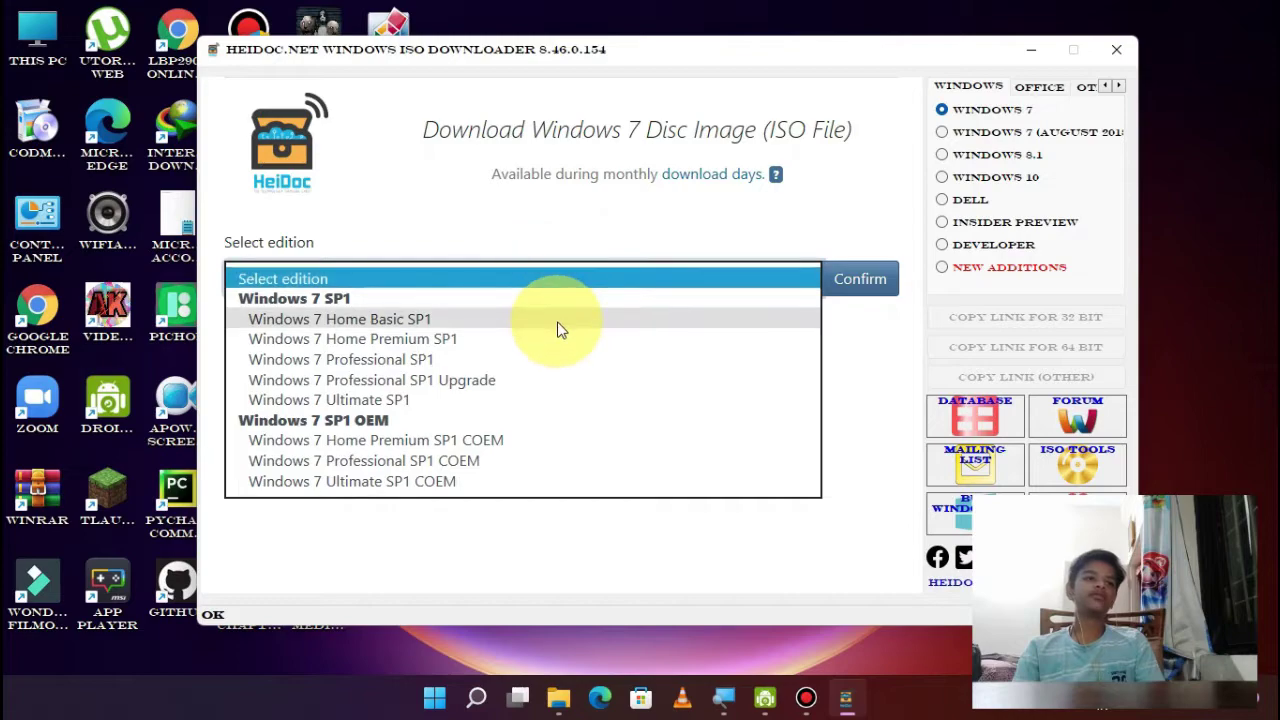
left_click(334, 402)
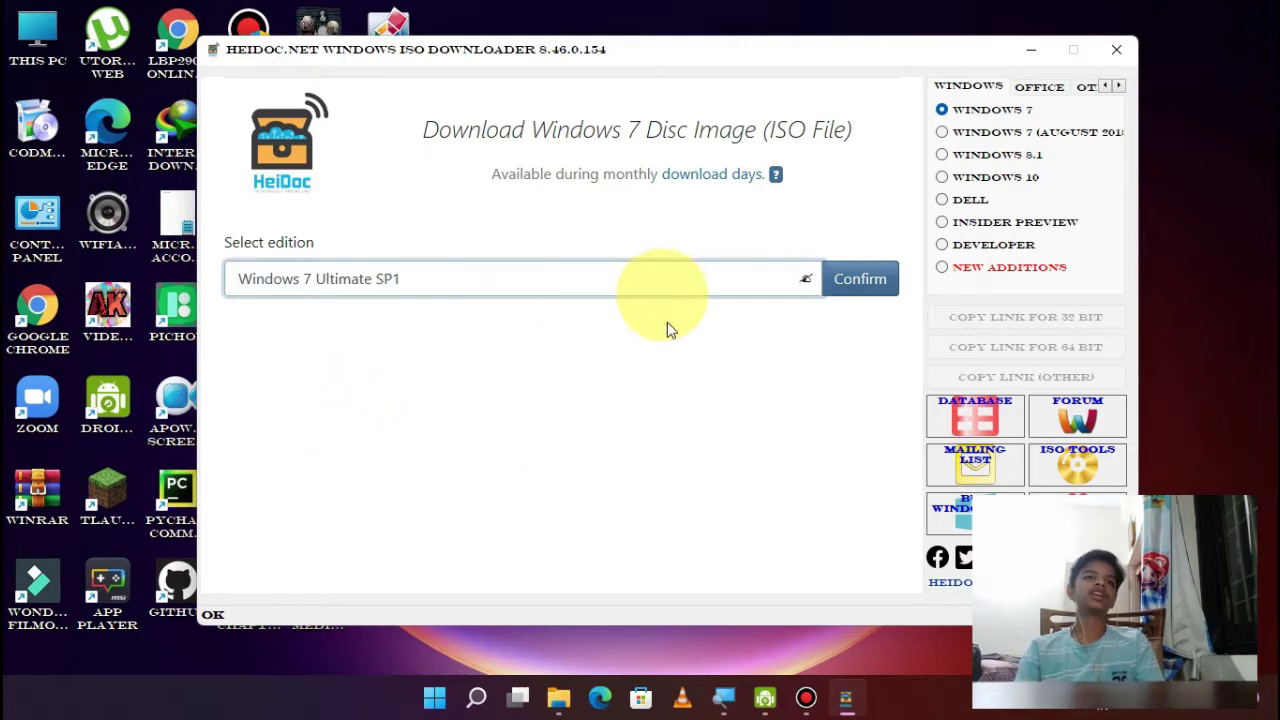
left_click(860, 283)
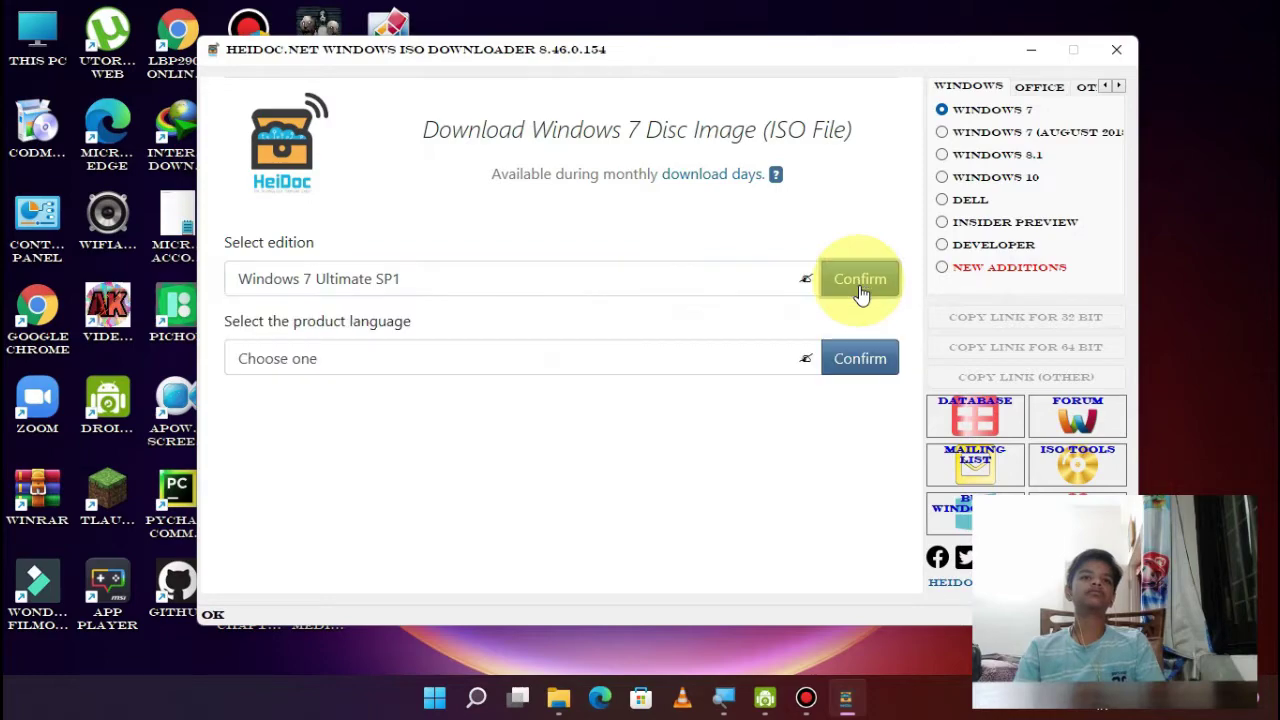
left_click(637, 358)
scroll(580, 390, "down", 2)
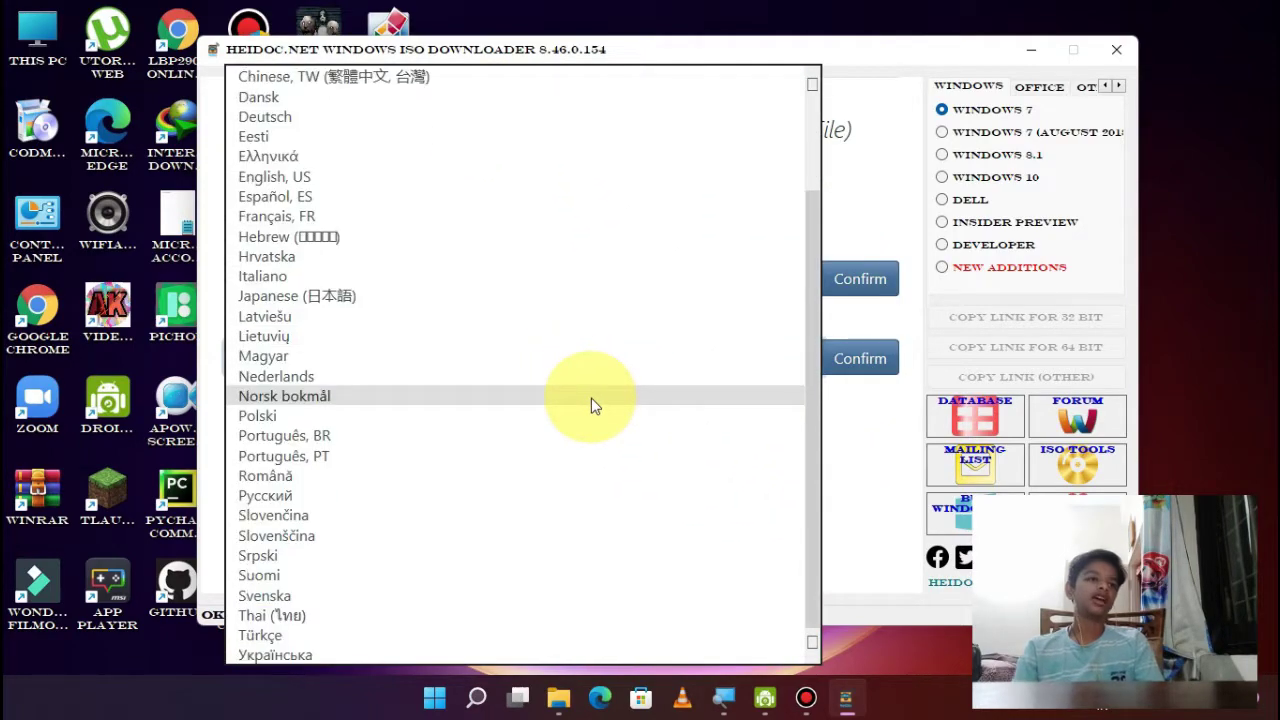
scroll(614, 263, "up", 2)
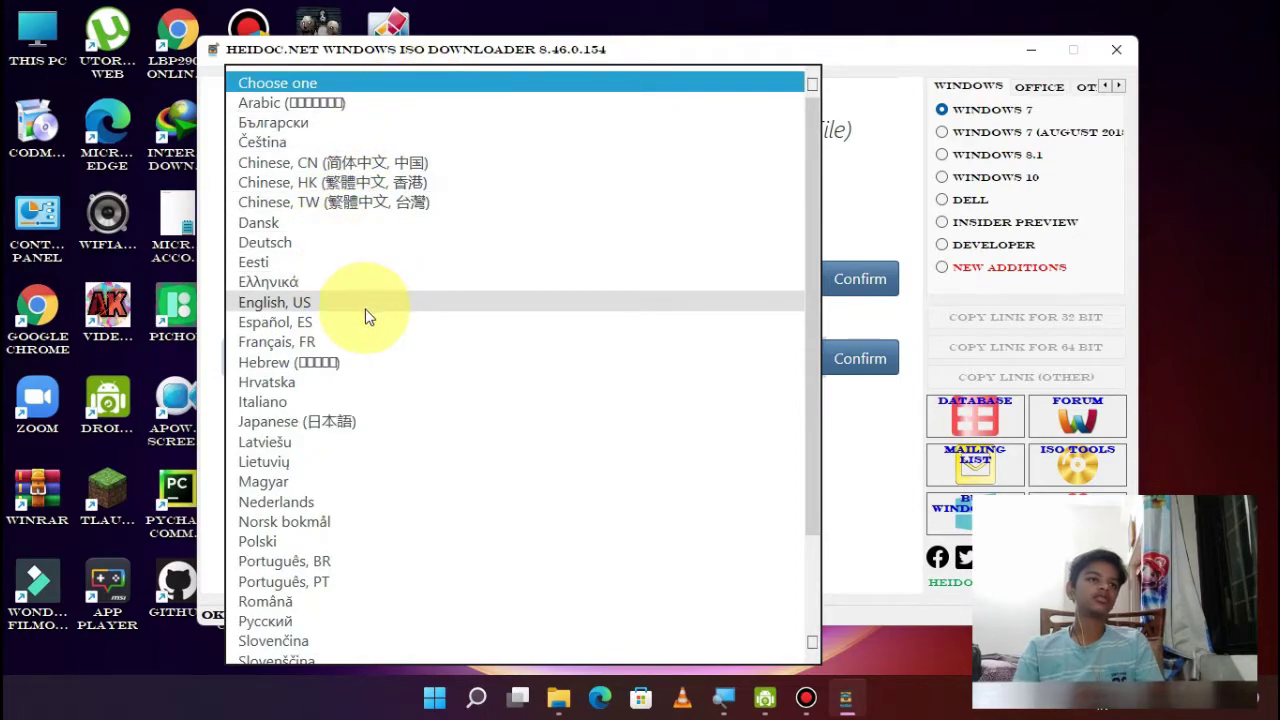
left_click(286, 302)
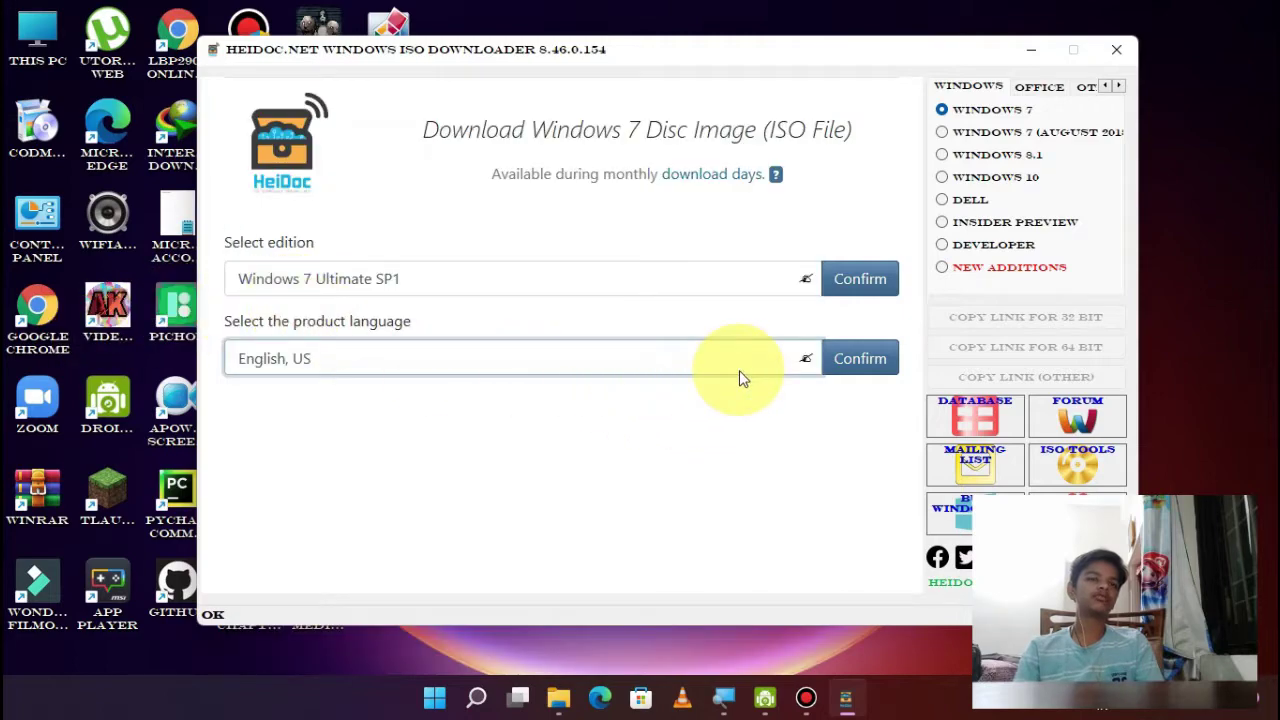
left_click(847, 365)
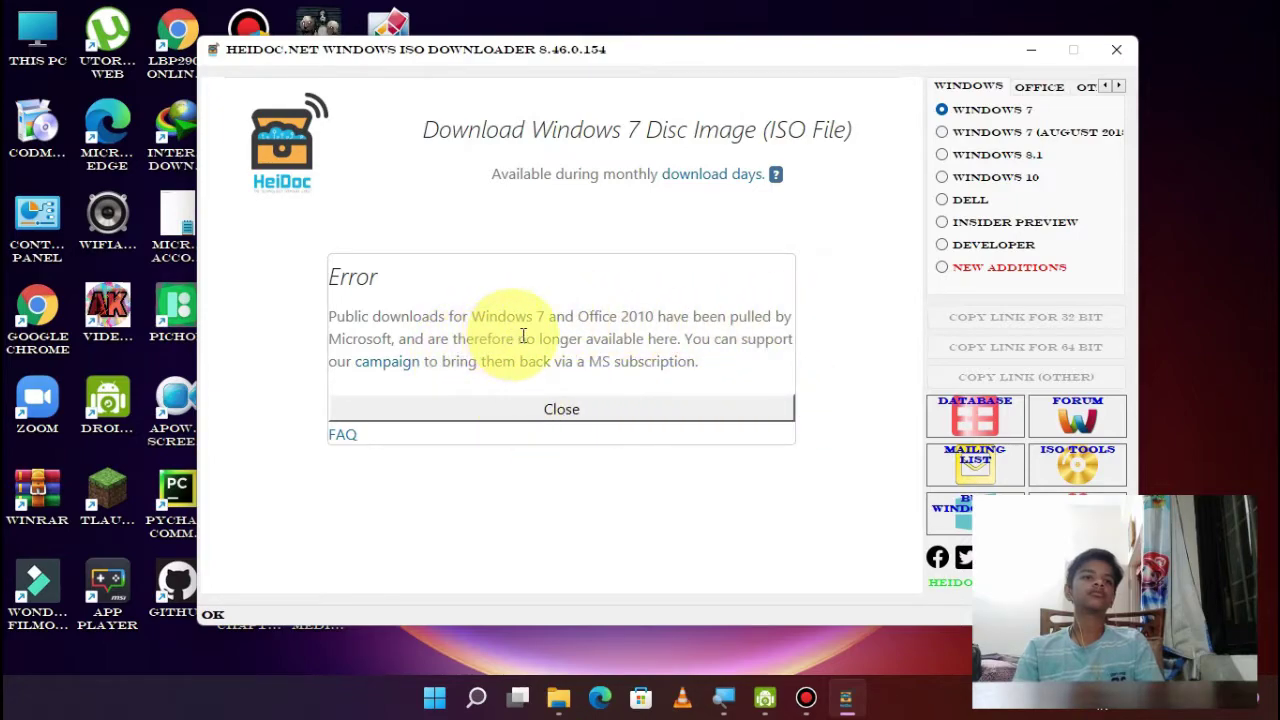
left_click(615, 410)
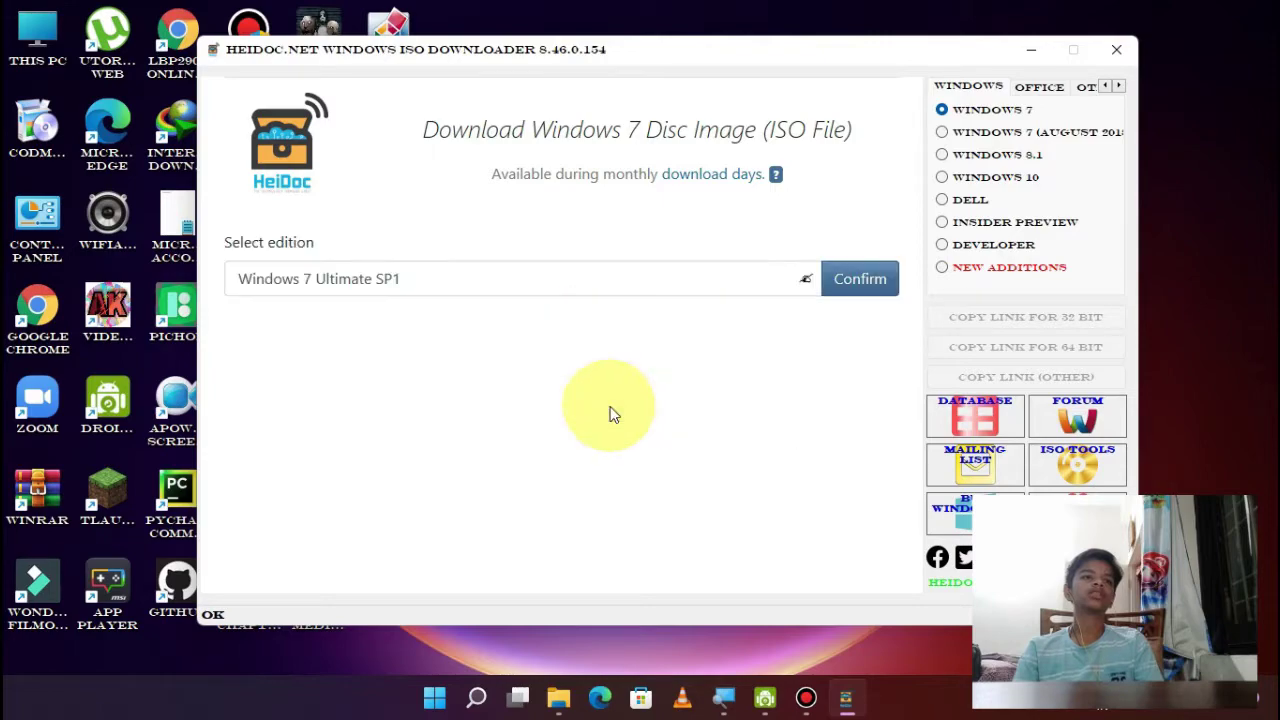
Request the Windows 7 (August 2018) download with the Windows 7 Ultimate 64-bit edition and English, US as product language.
left_click(1000, 136)
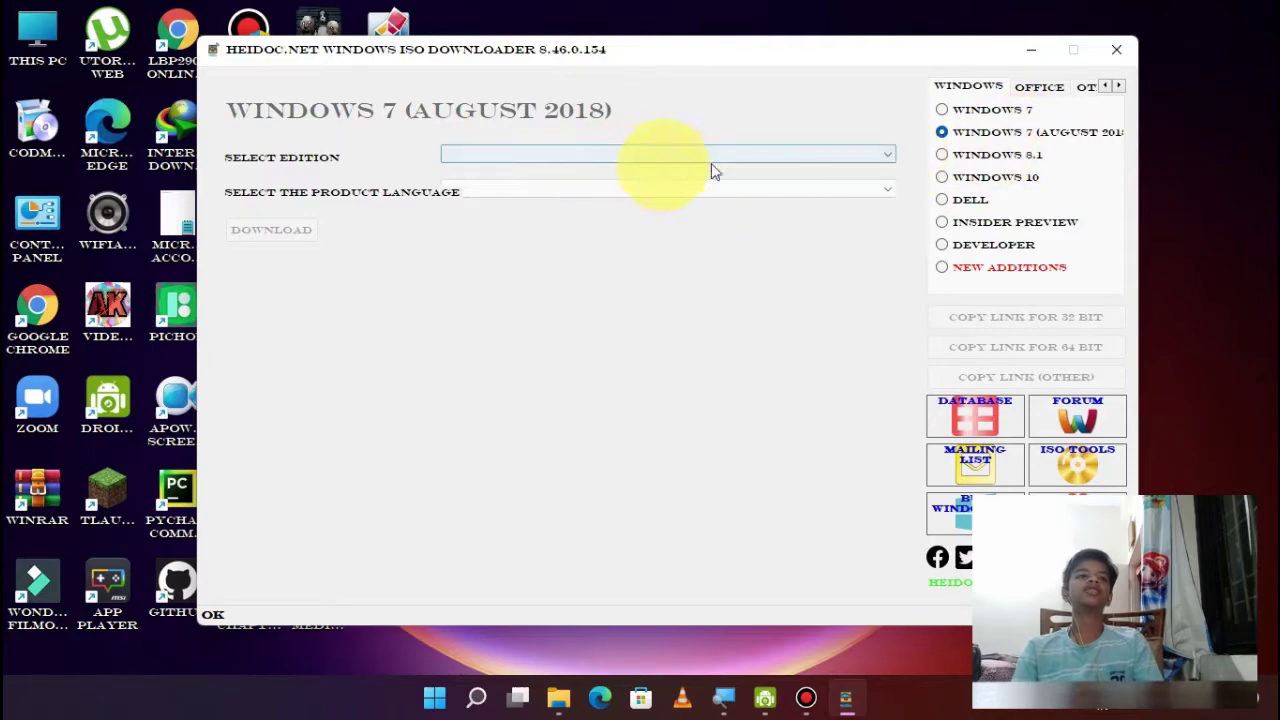
left_click(880, 157)
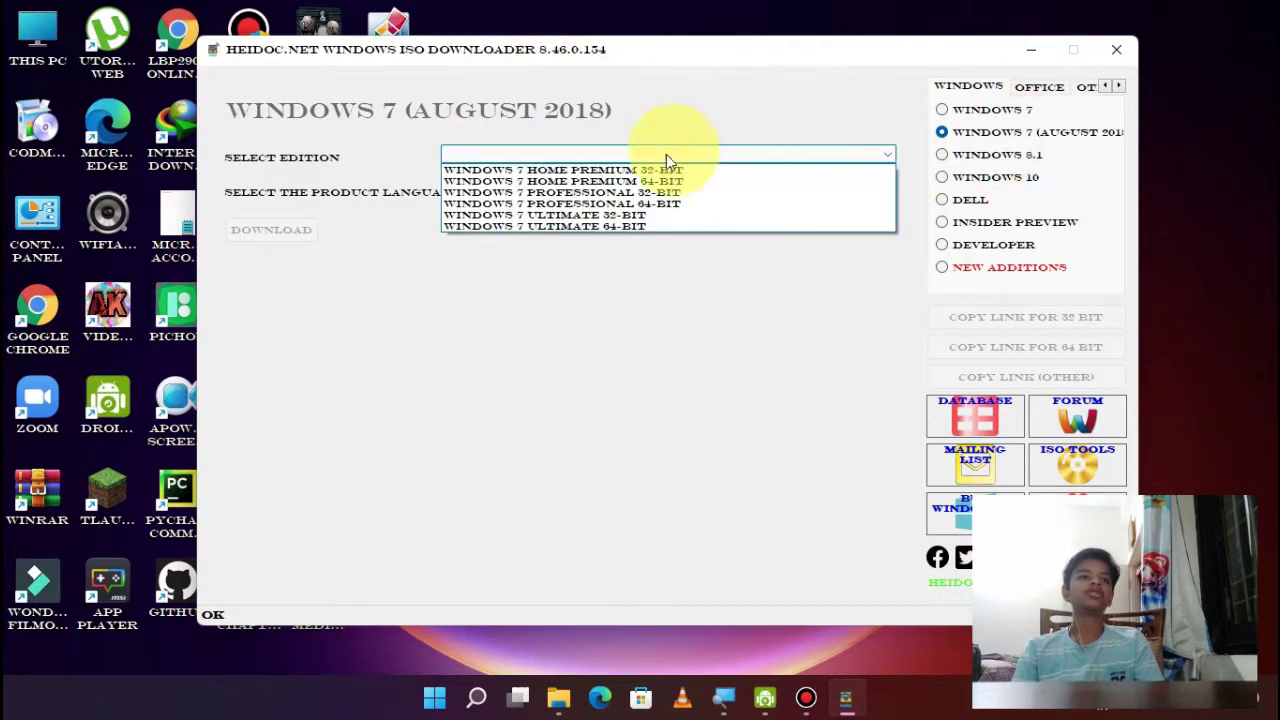
left_click(616, 226)
left_click(578, 190)
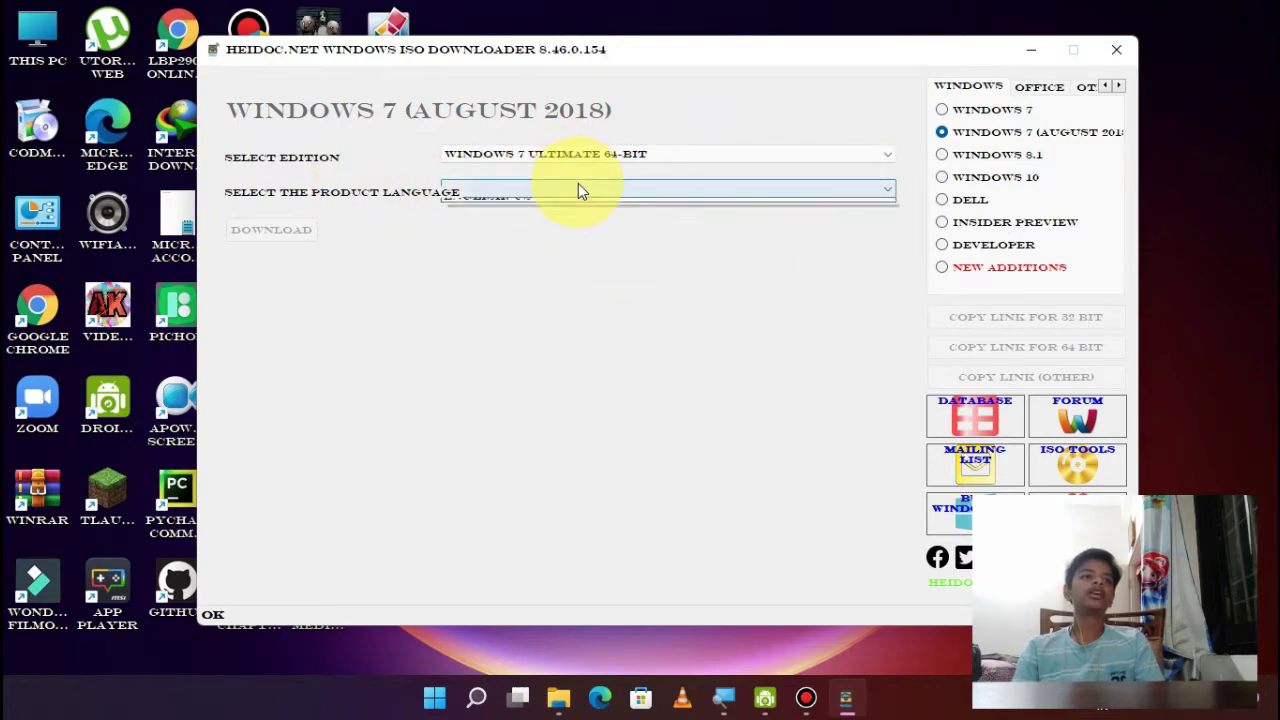
left_click(552, 205)
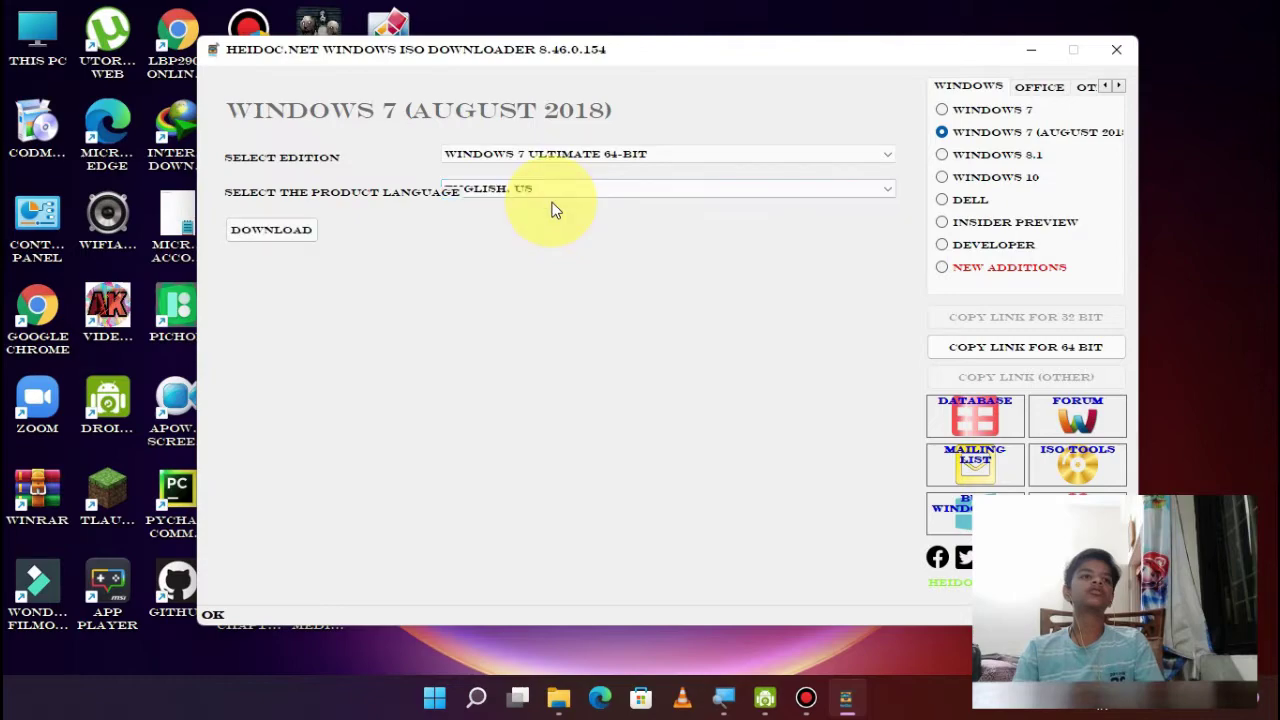
left_click(279, 233)
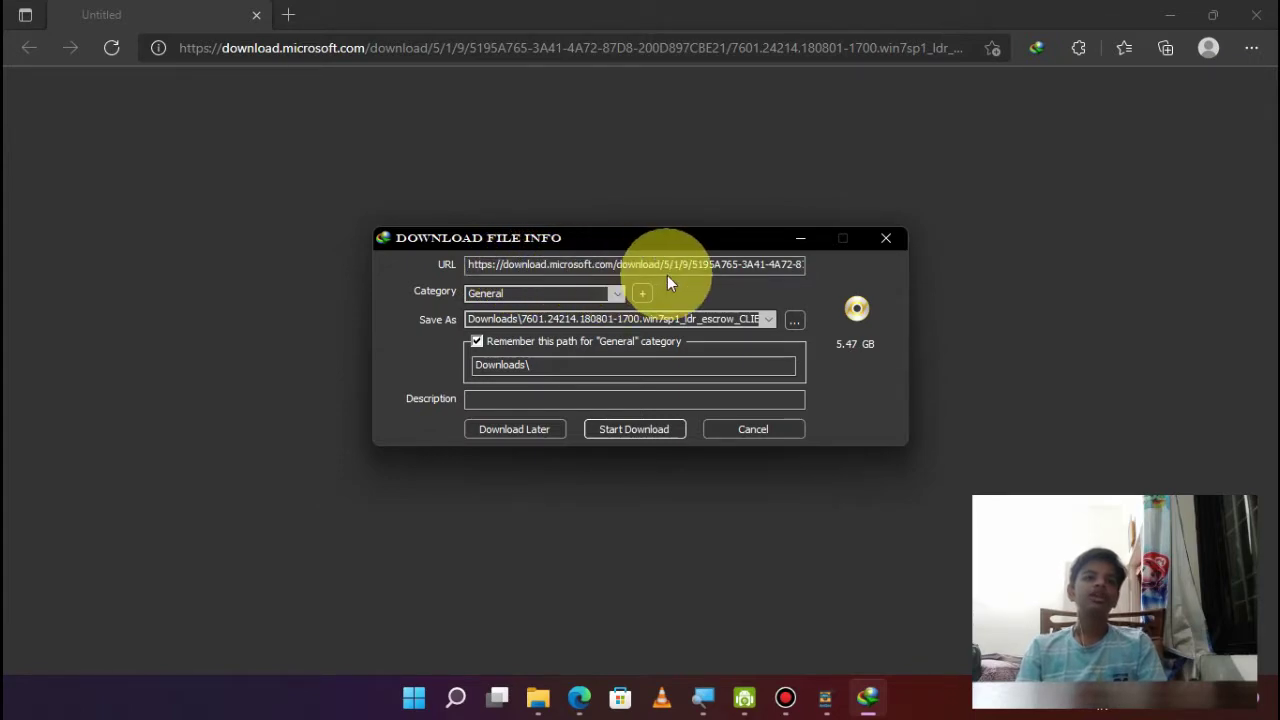
Highlight the Microsoft domain in the download's URL and start downloading the Windows 7 image to the Downloads folder.
left_click_drag(550, 263, 601, 265)
key("shift+Right")
key("shift+Right")
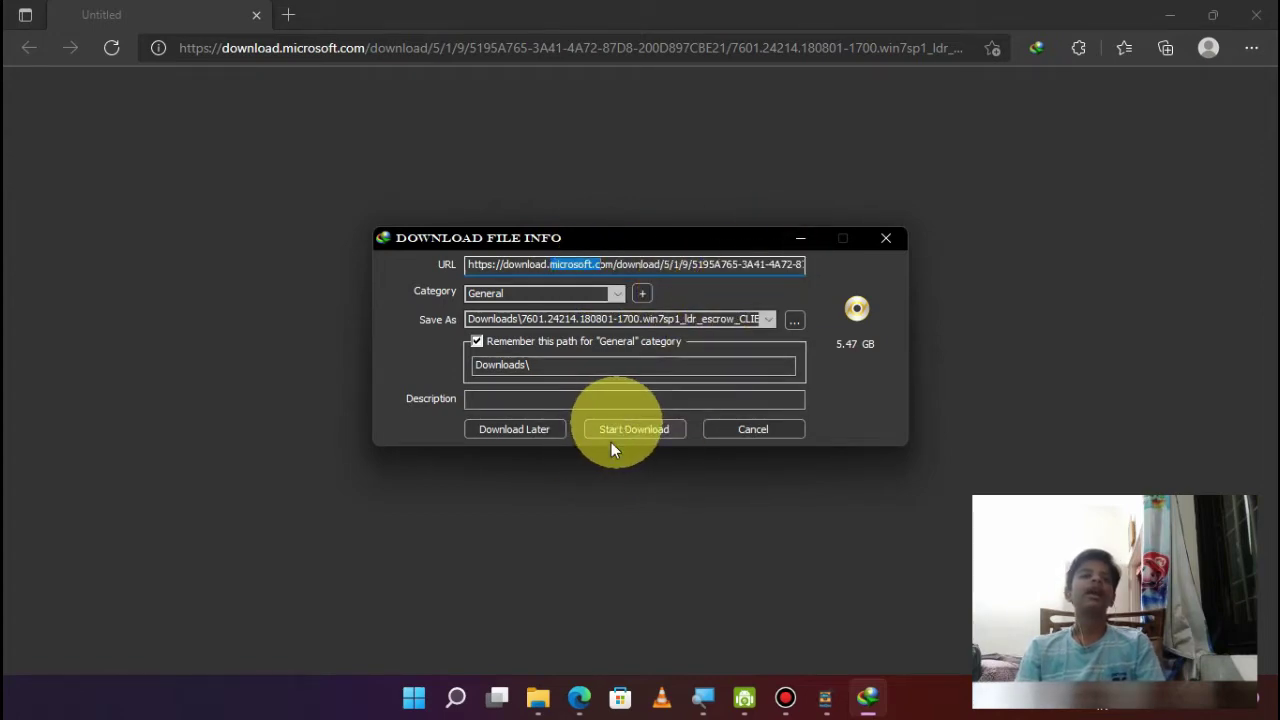
left_click(659, 428)
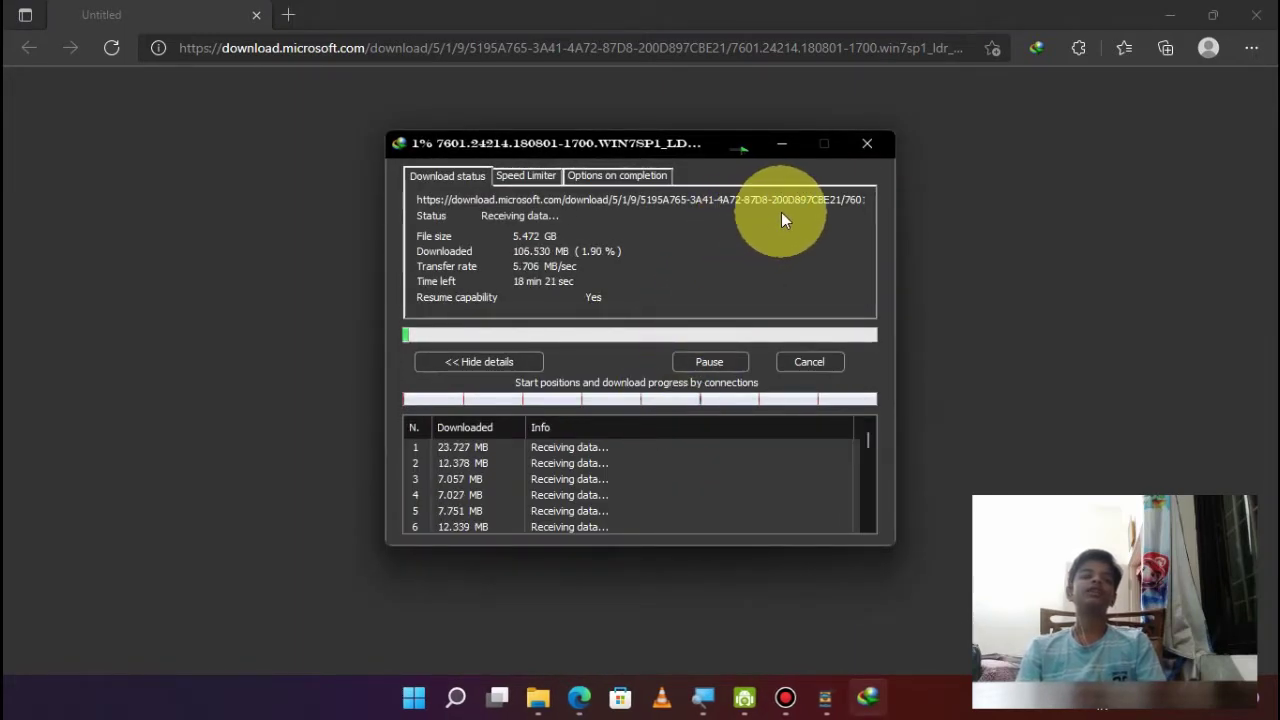
Minimize the browser and the ISO downloader, and move the download progress window higher on the desktop.
left_click(1168, 15)
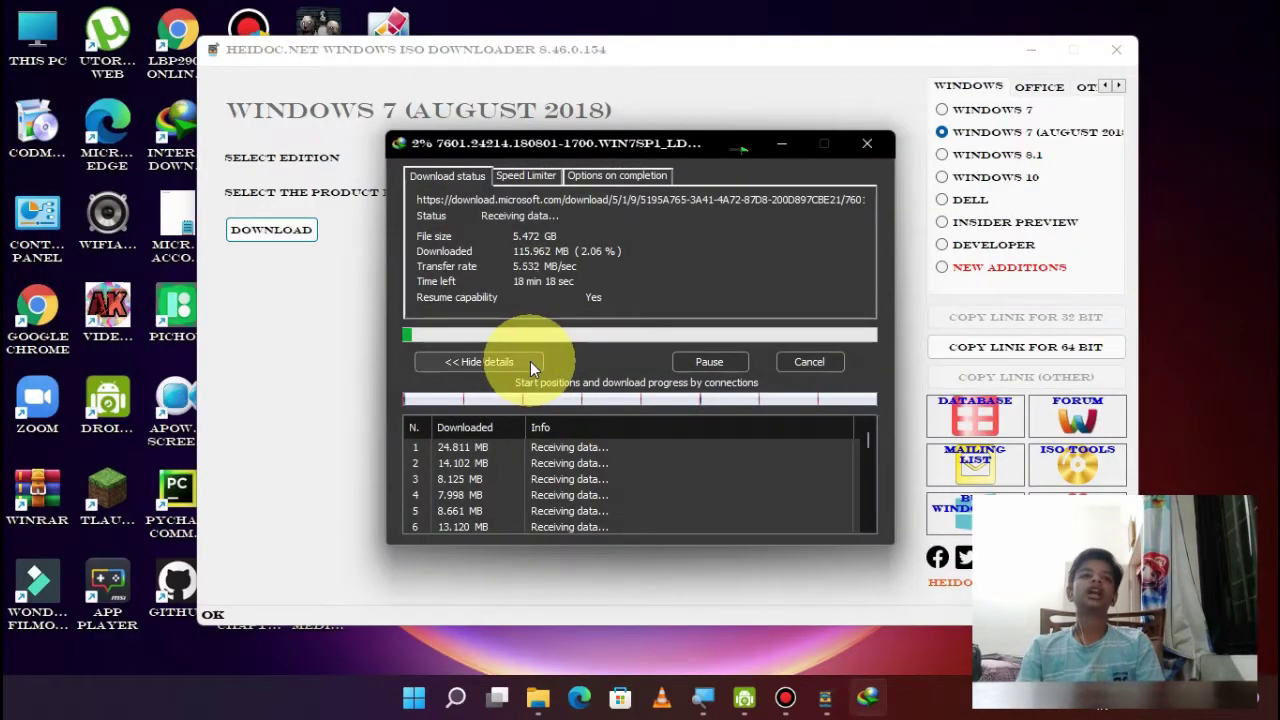
left_click(1028, 52)
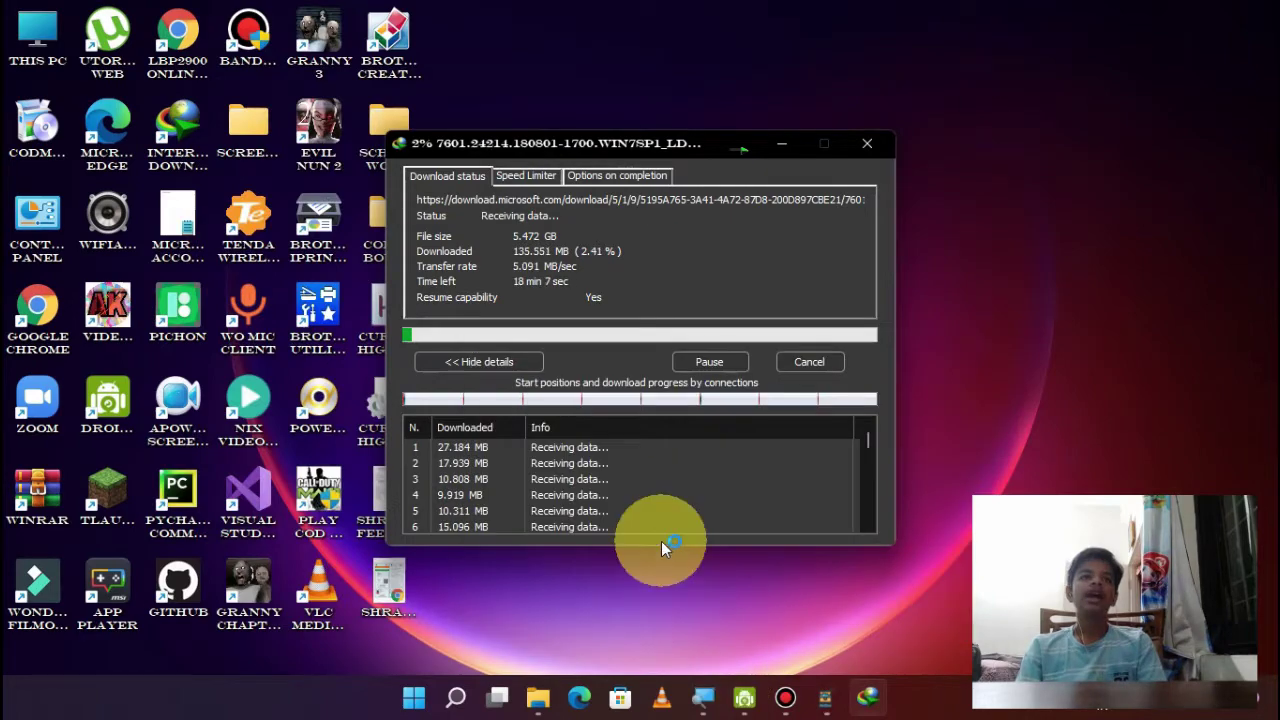
left_click_drag(629, 140, 707, 104)
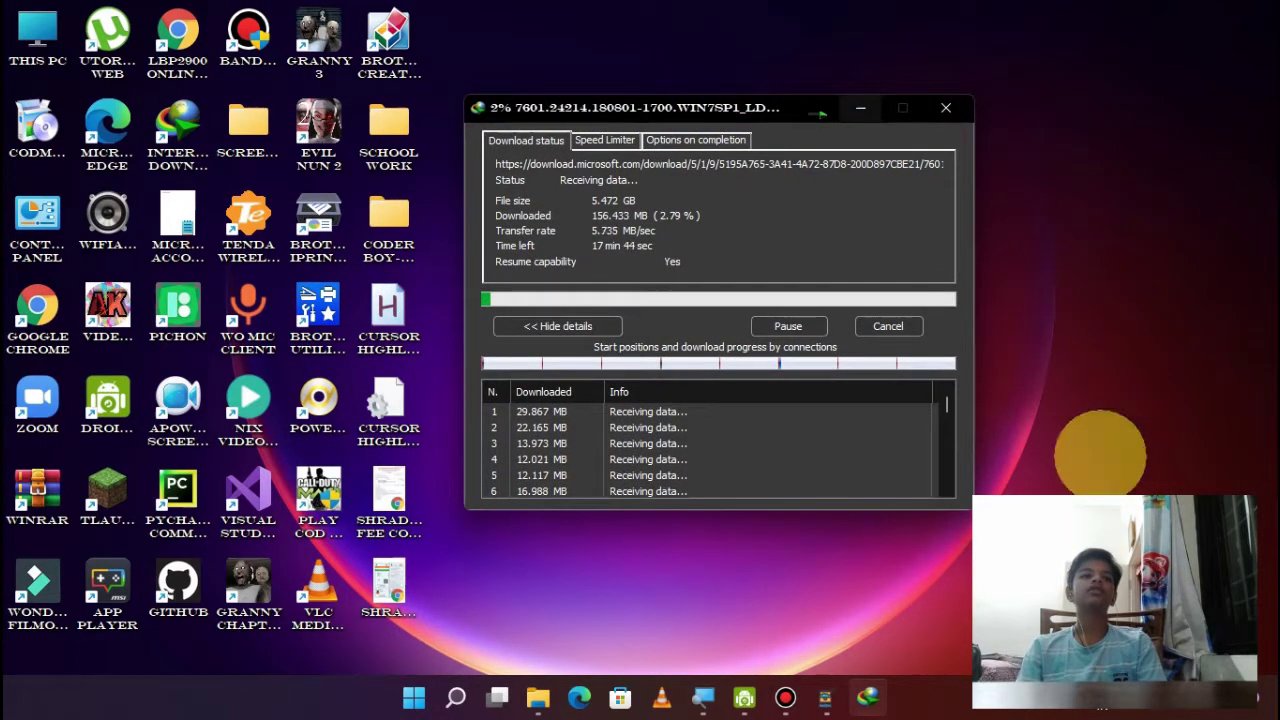
Minimize the Bandicam window and open the Downloads folder holding the completed Windows 7 image.
left_click(790, 706)
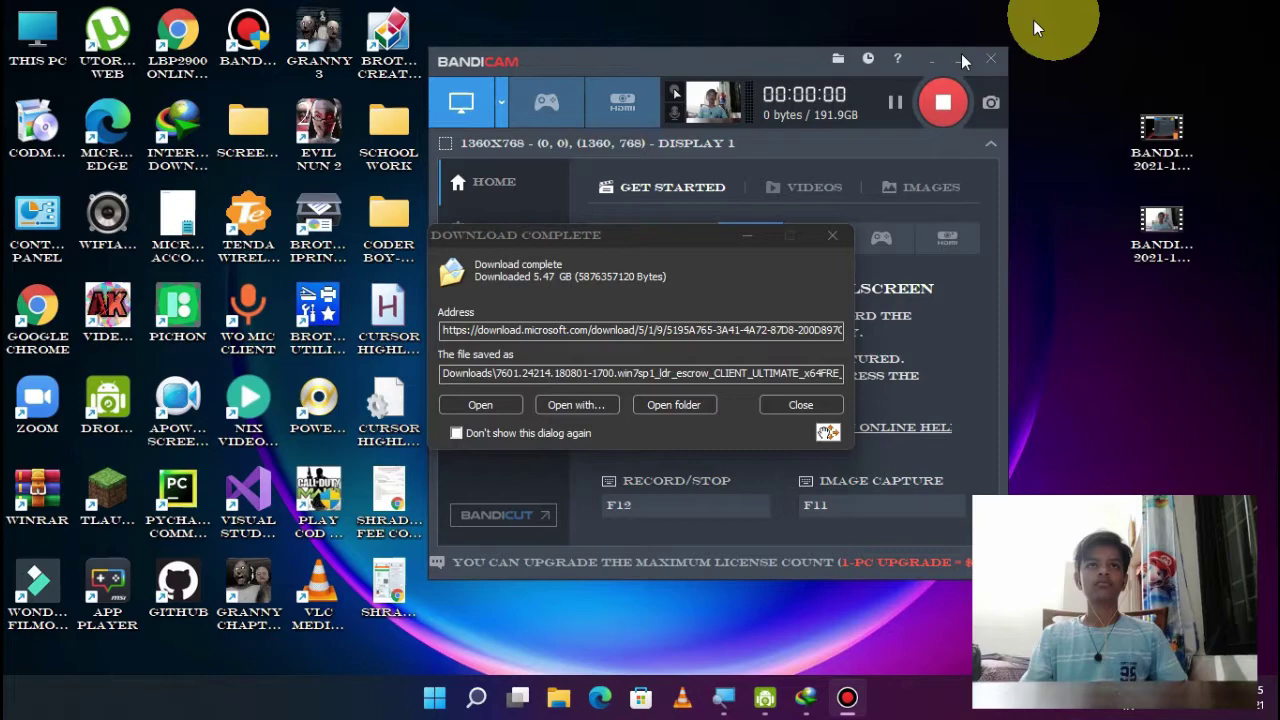
left_click(963, 62)
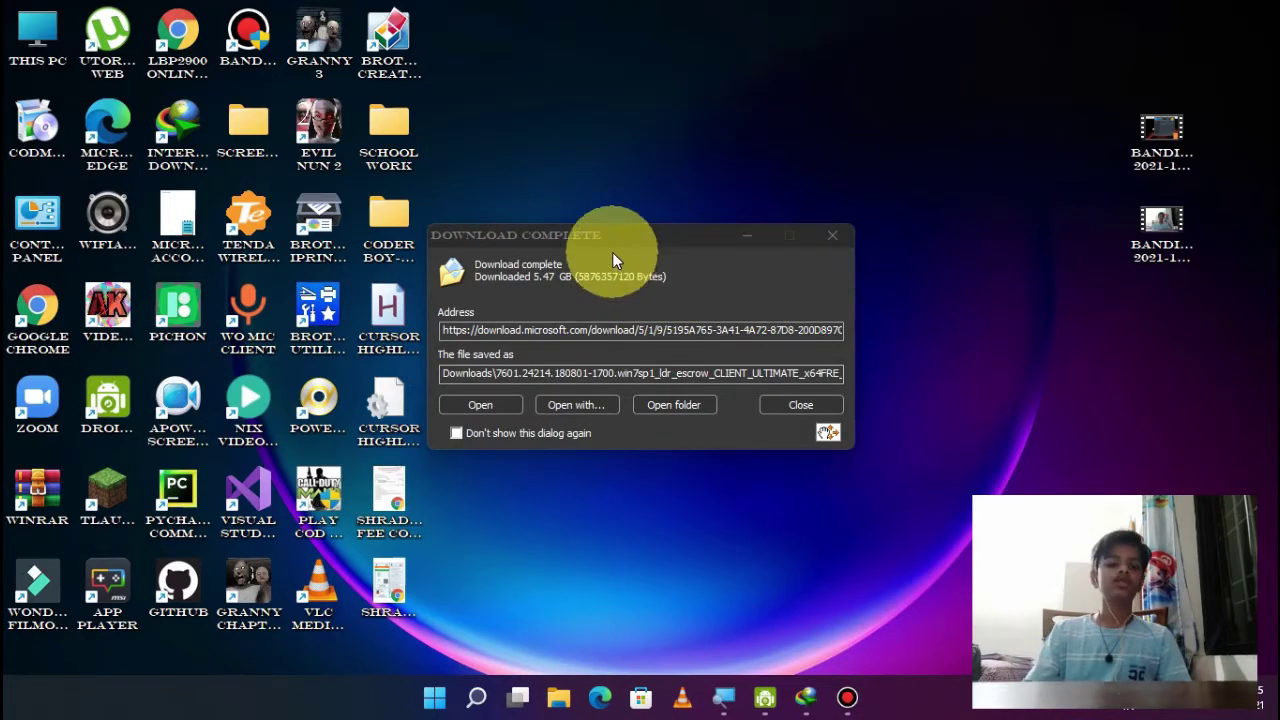
left_click_drag(584, 237, 650, 230)
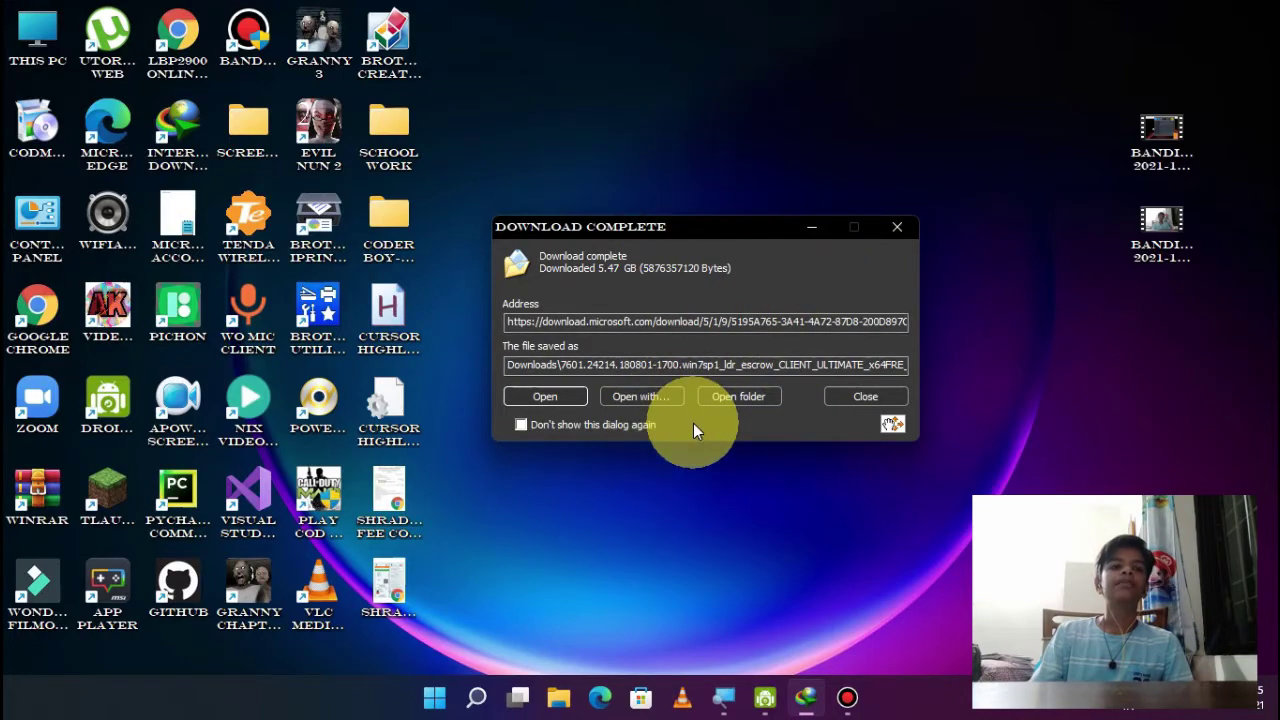
left_click(764, 396)
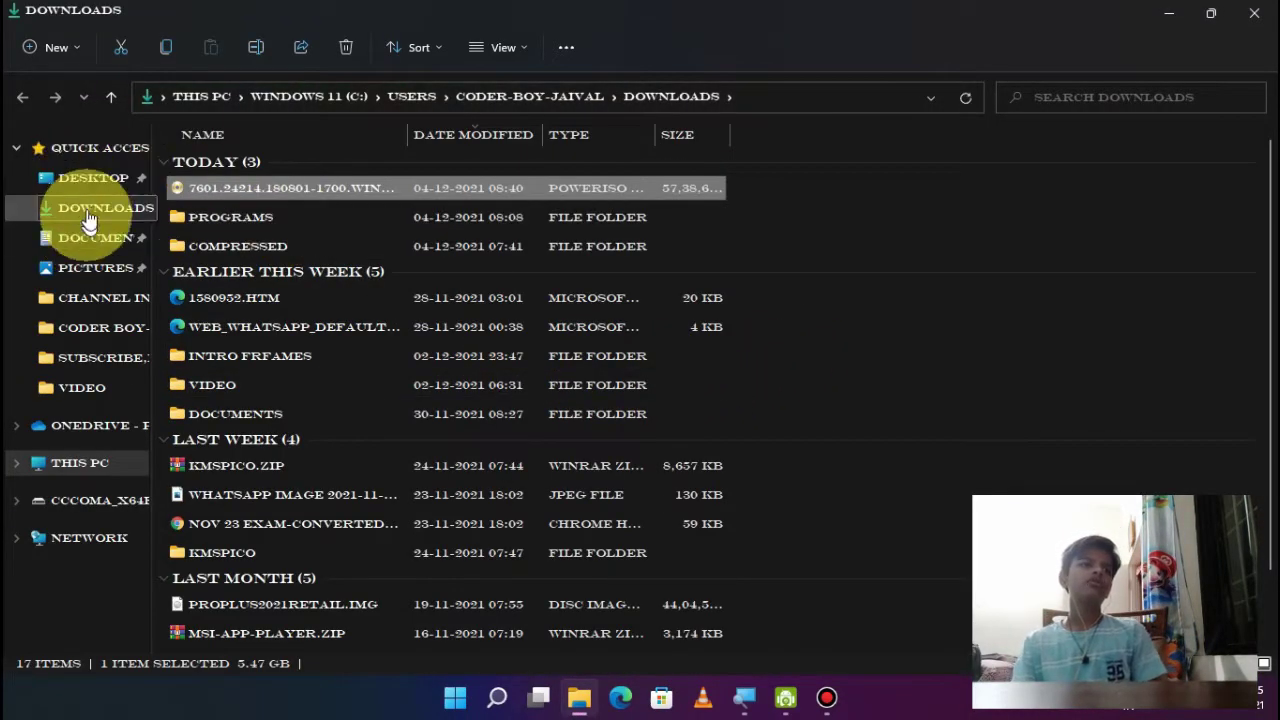
left_click(91, 213)
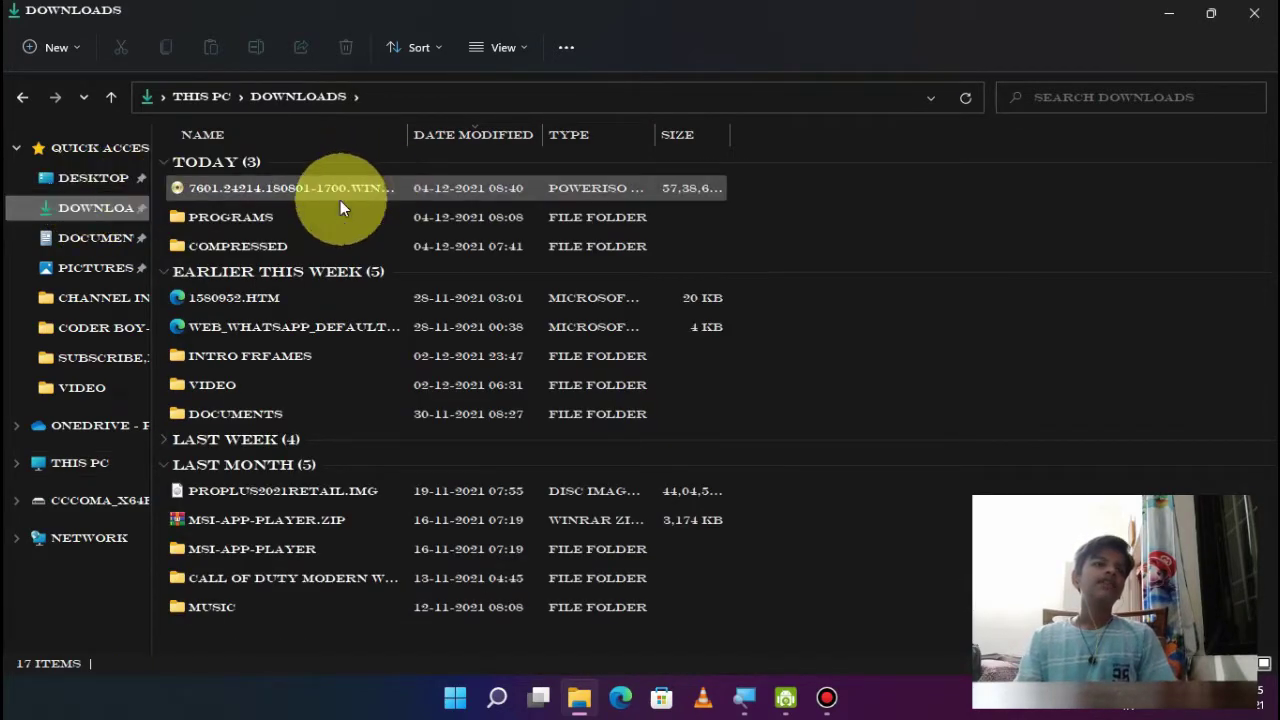
Display the contents of the Downloads folder as large icons.
left_click(388, 188)
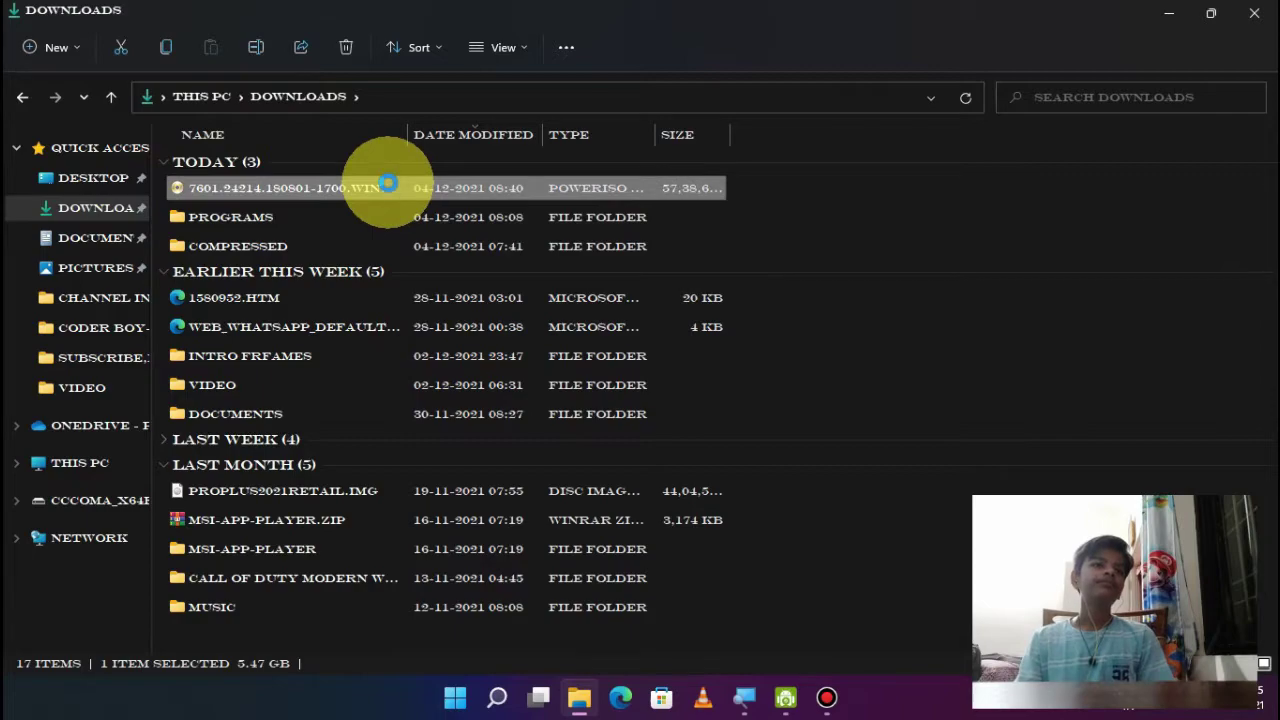
right_click(388, 186)
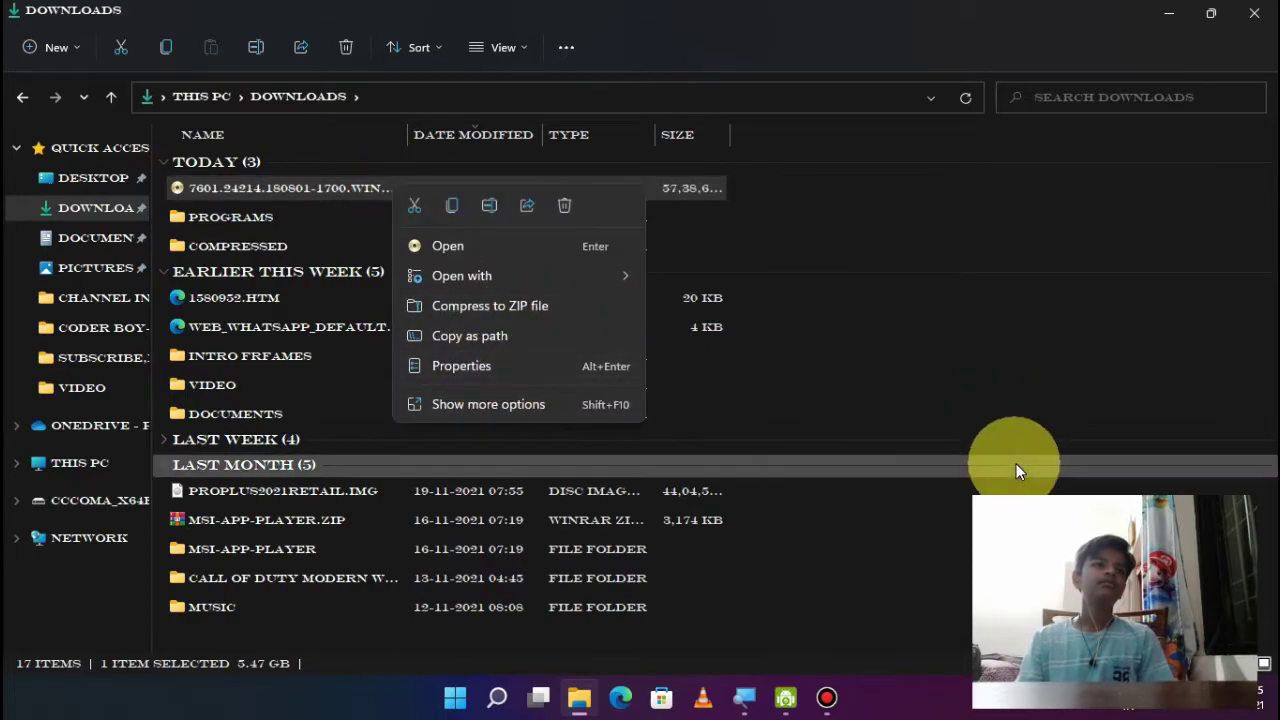
left_click(764, 491)
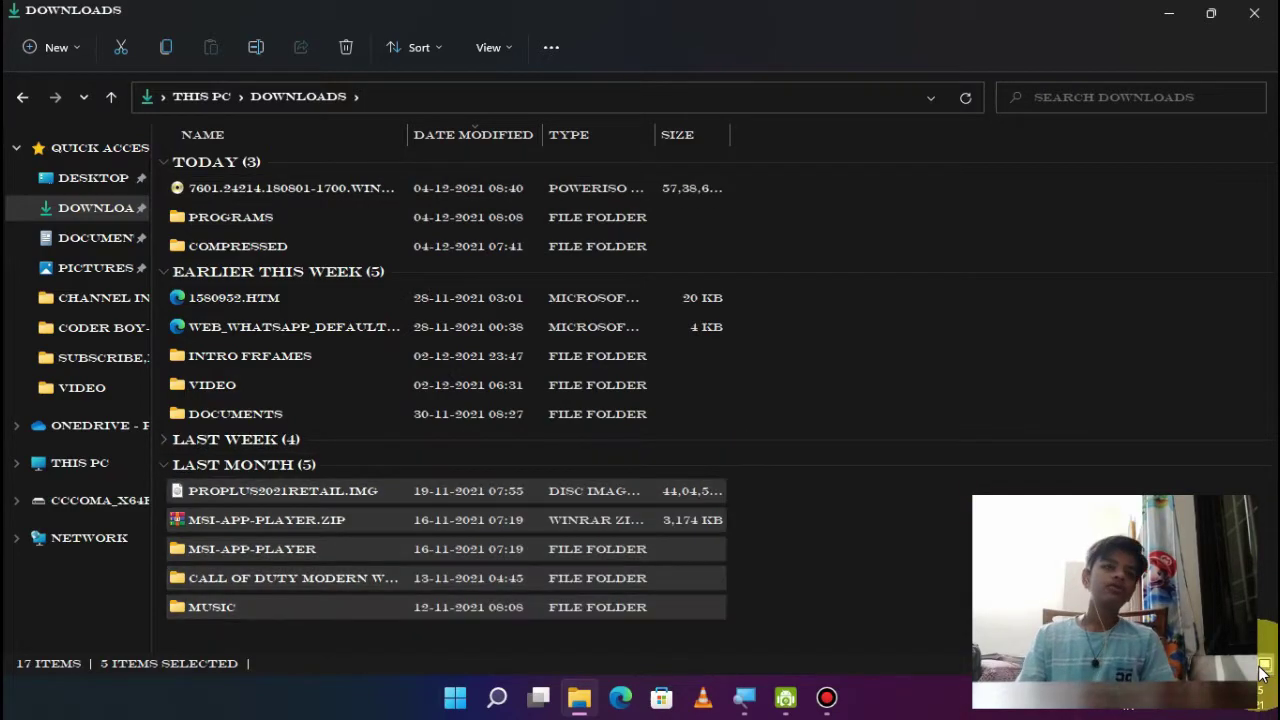
left_click(1264, 663)
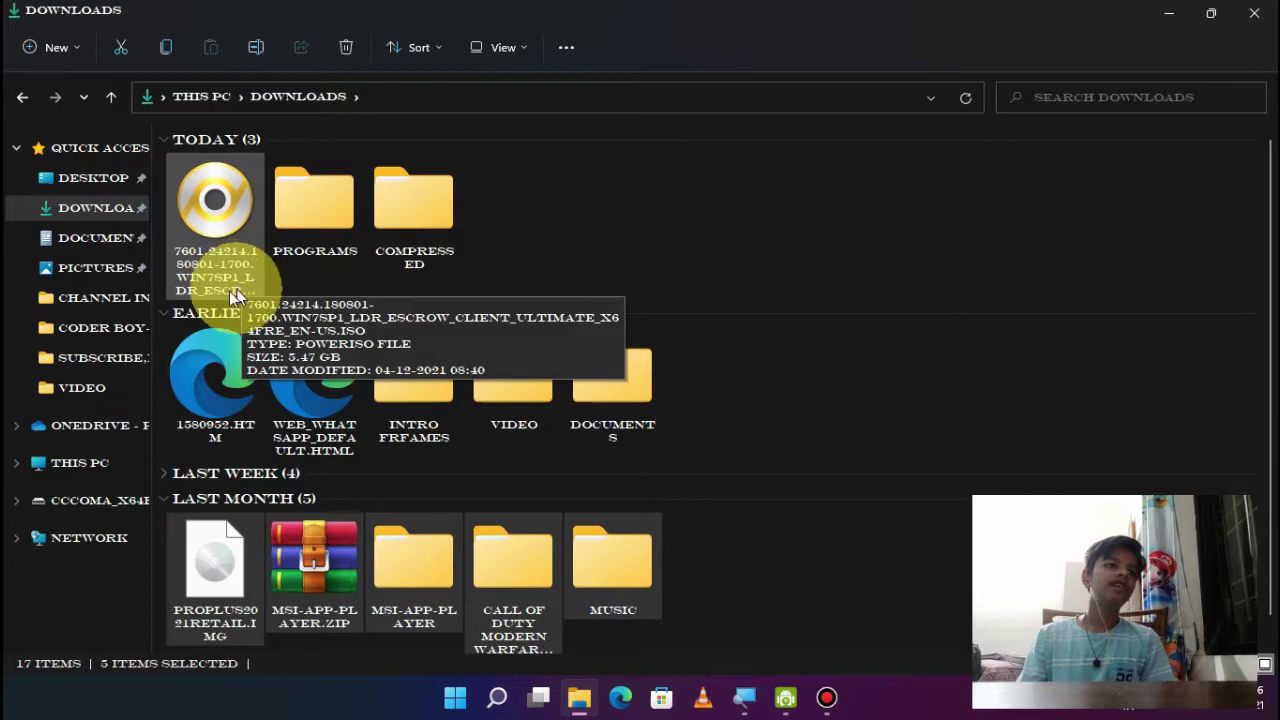
left_click(205, 220)
left_click(708, 248)
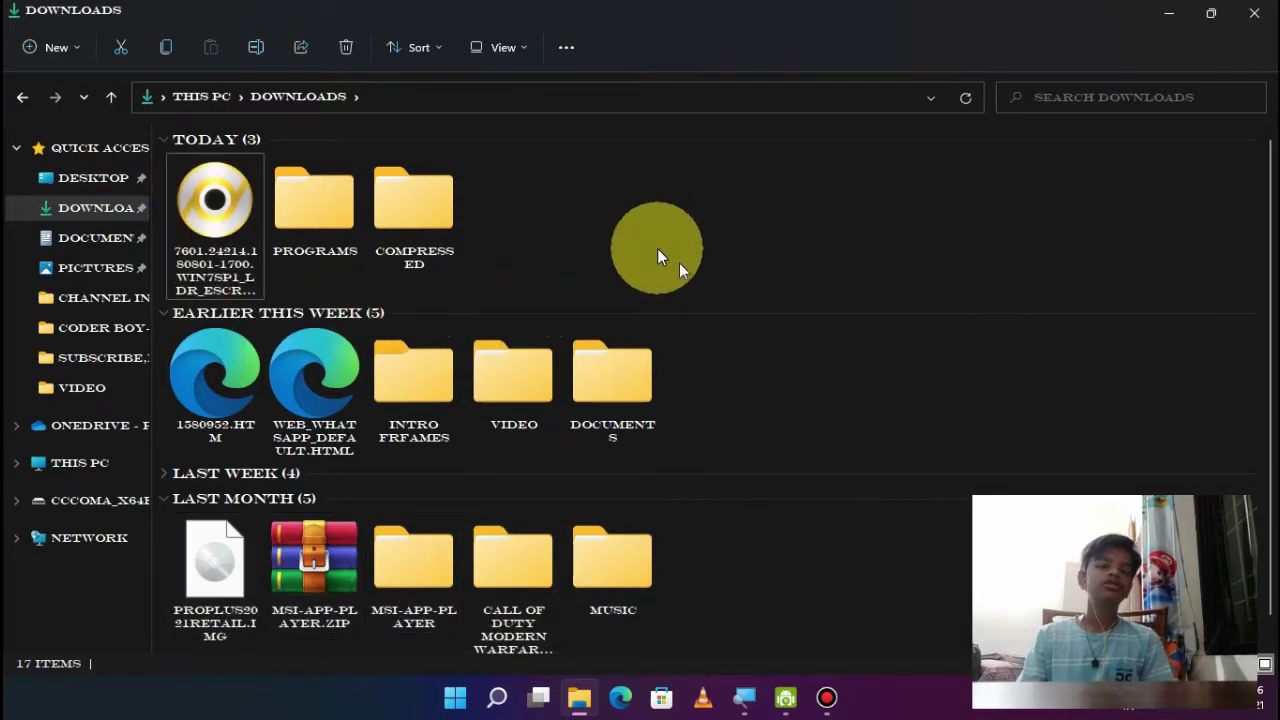
right_click(679, 262)
left_click(831, 573)
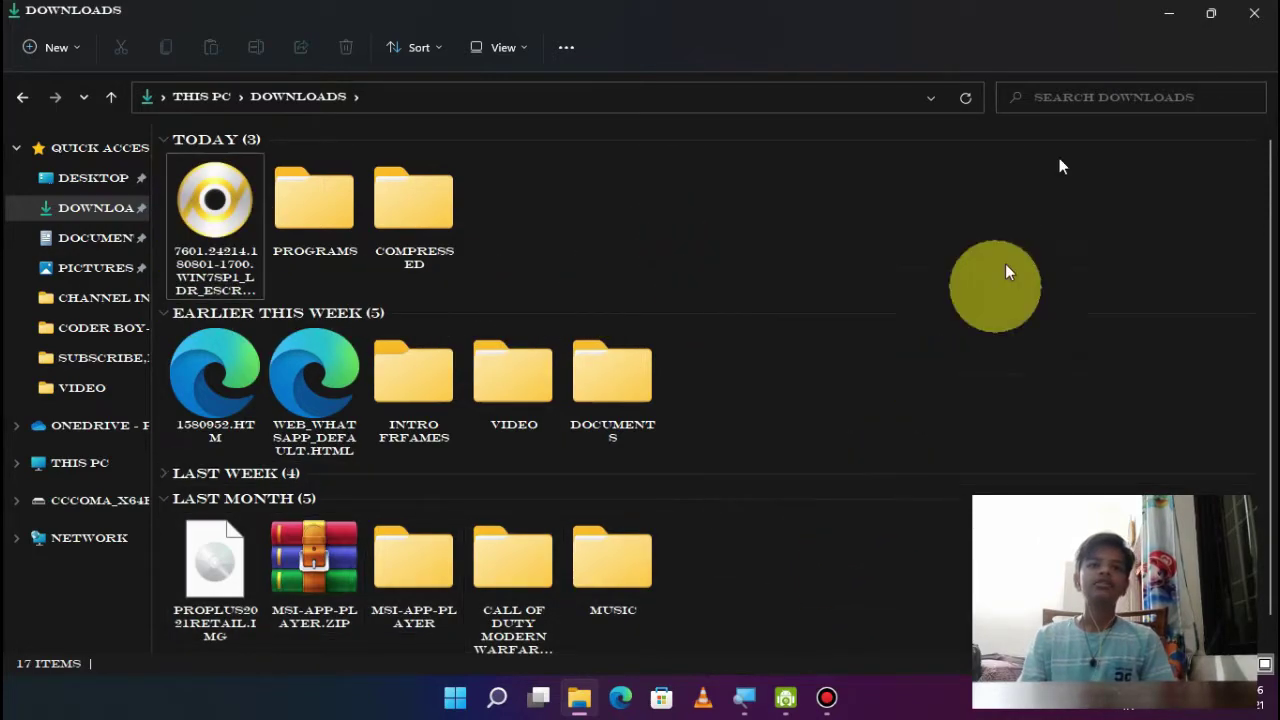
left_click(1168, 13)
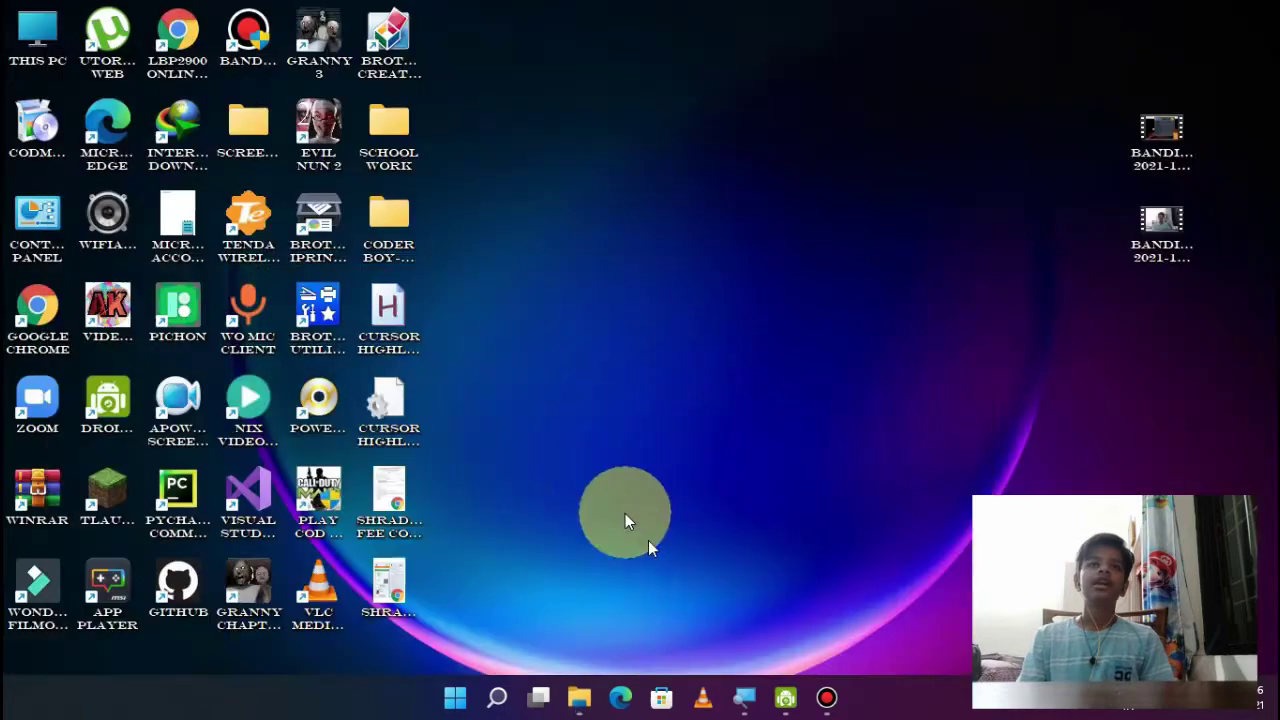
left_click(574, 700)
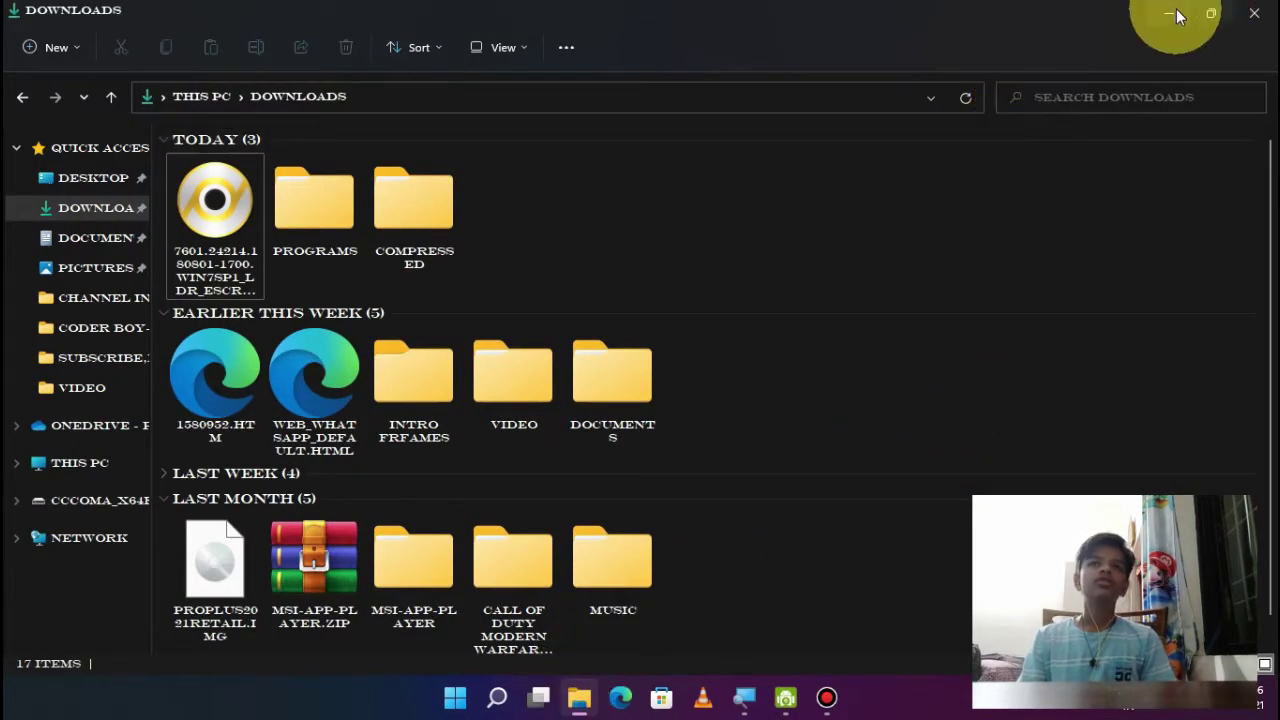
left_click(1172, 14)
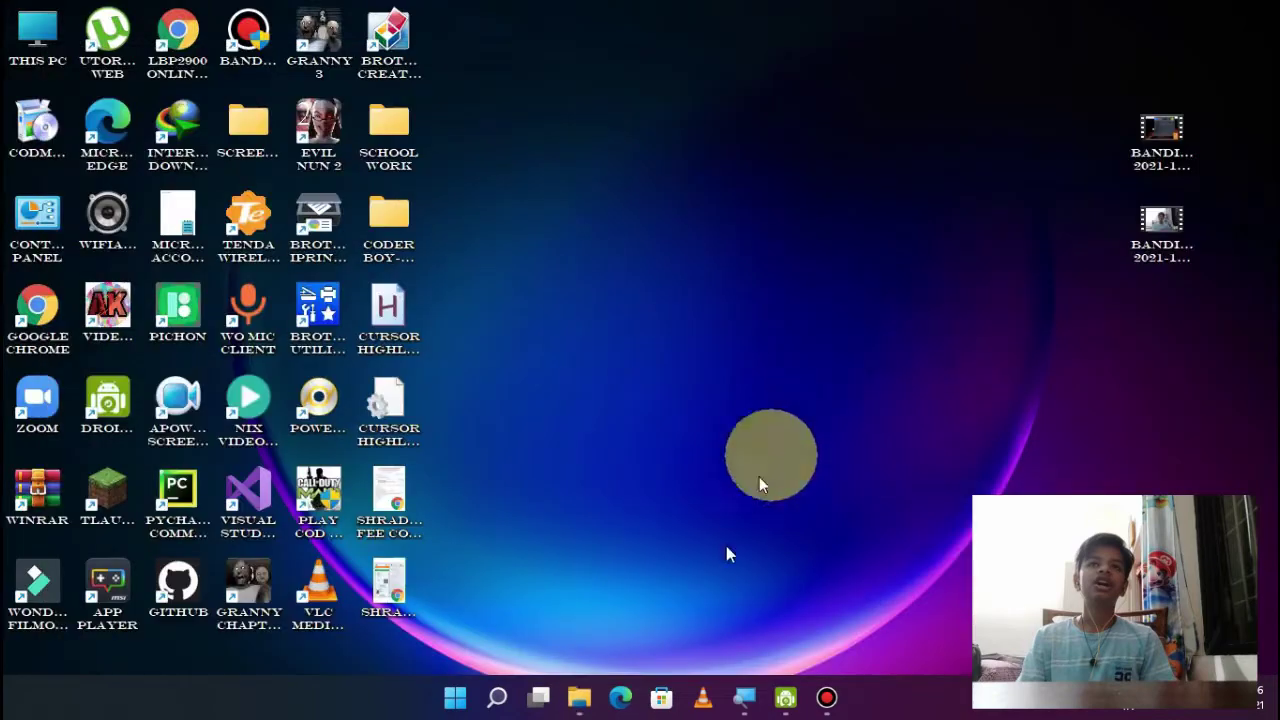
left_click(578, 700)
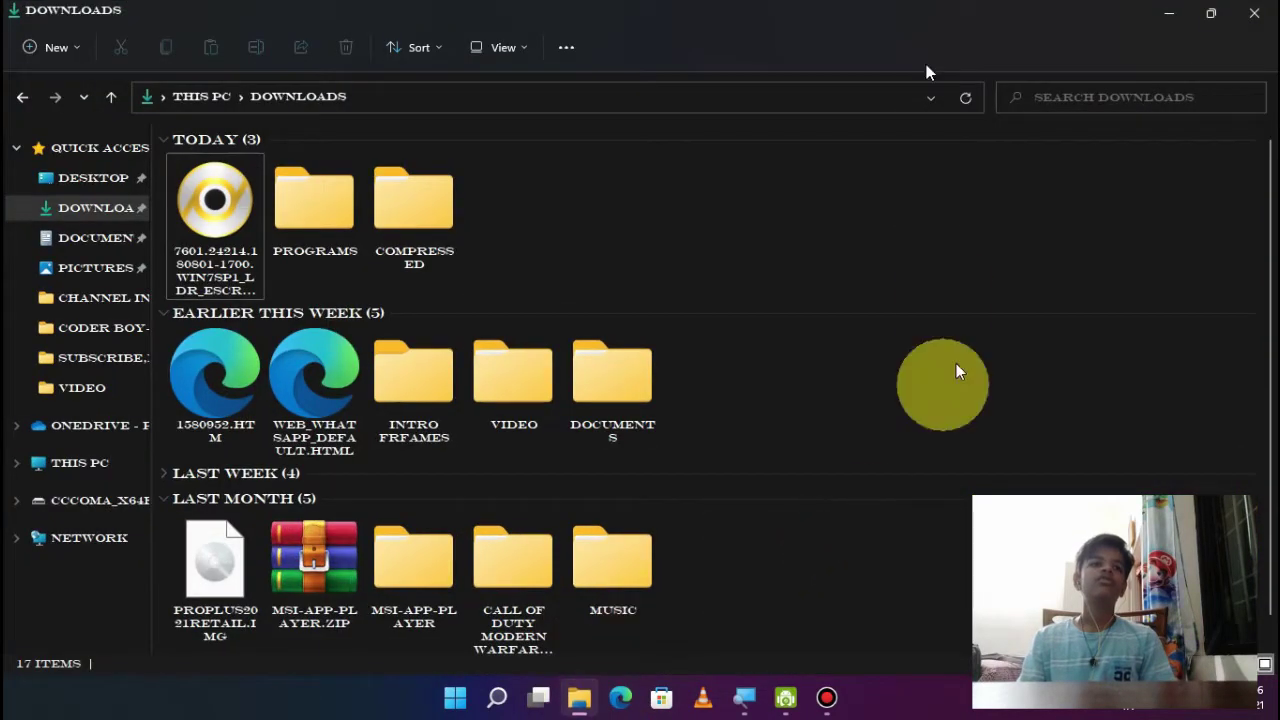
double_click(871, 14)
left_click(1219, 68)
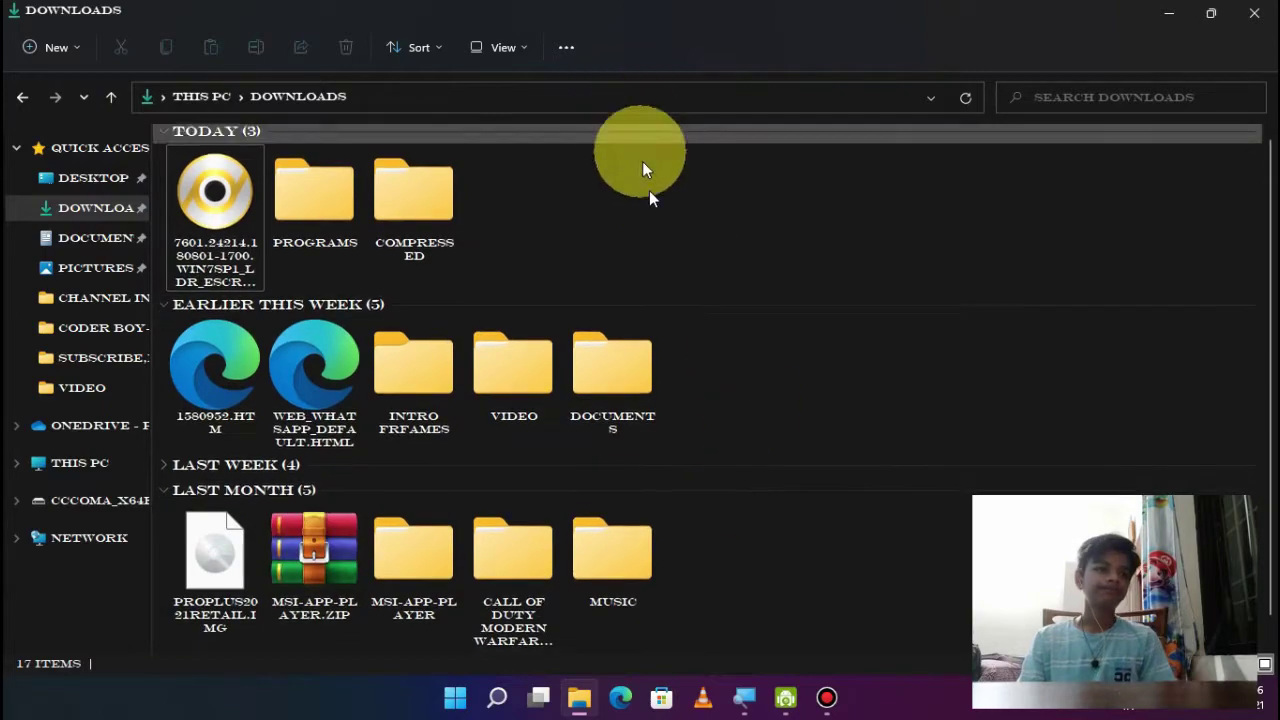
left_click(1166, 12)
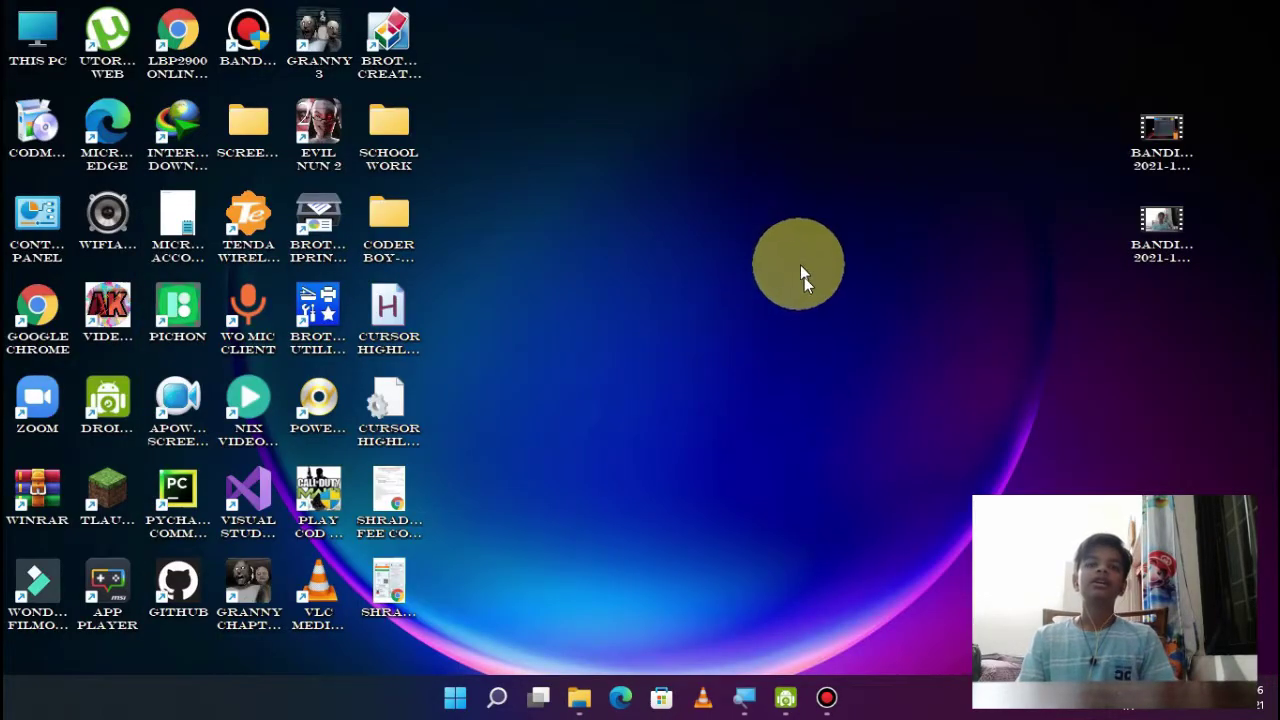
right_click(804, 277)
left_click(819, 306)
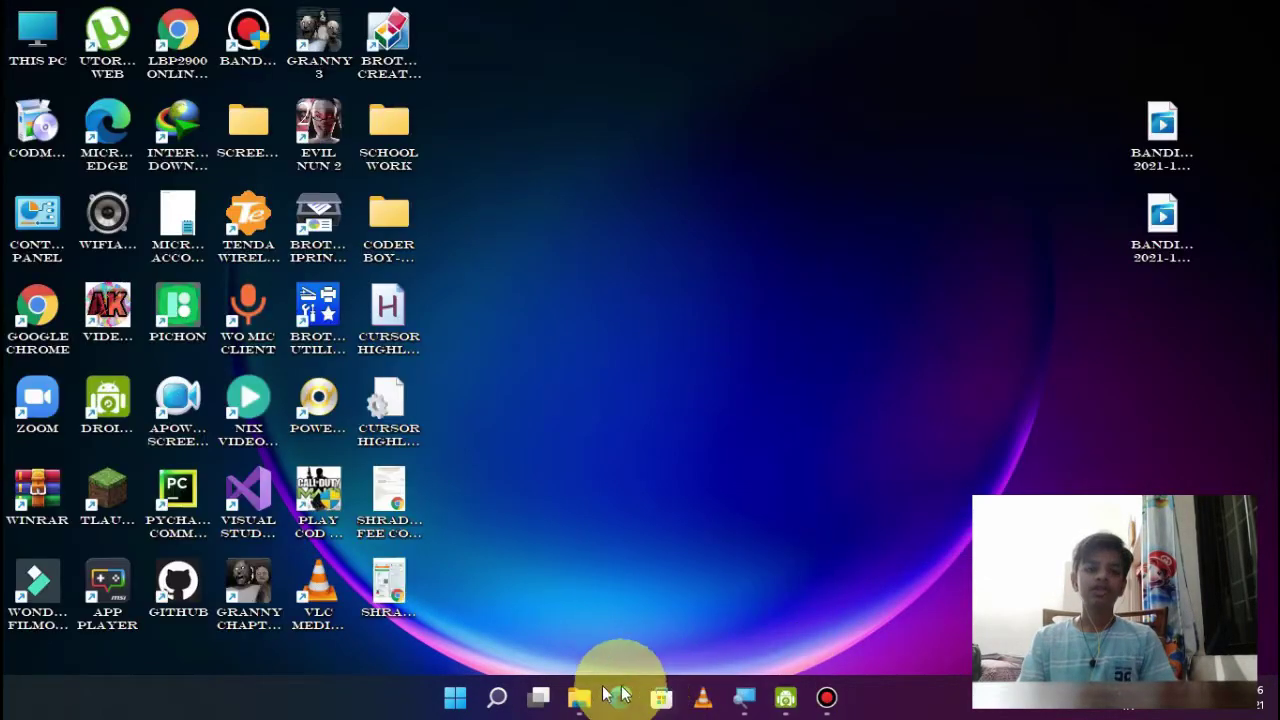
left_click(580, 697)
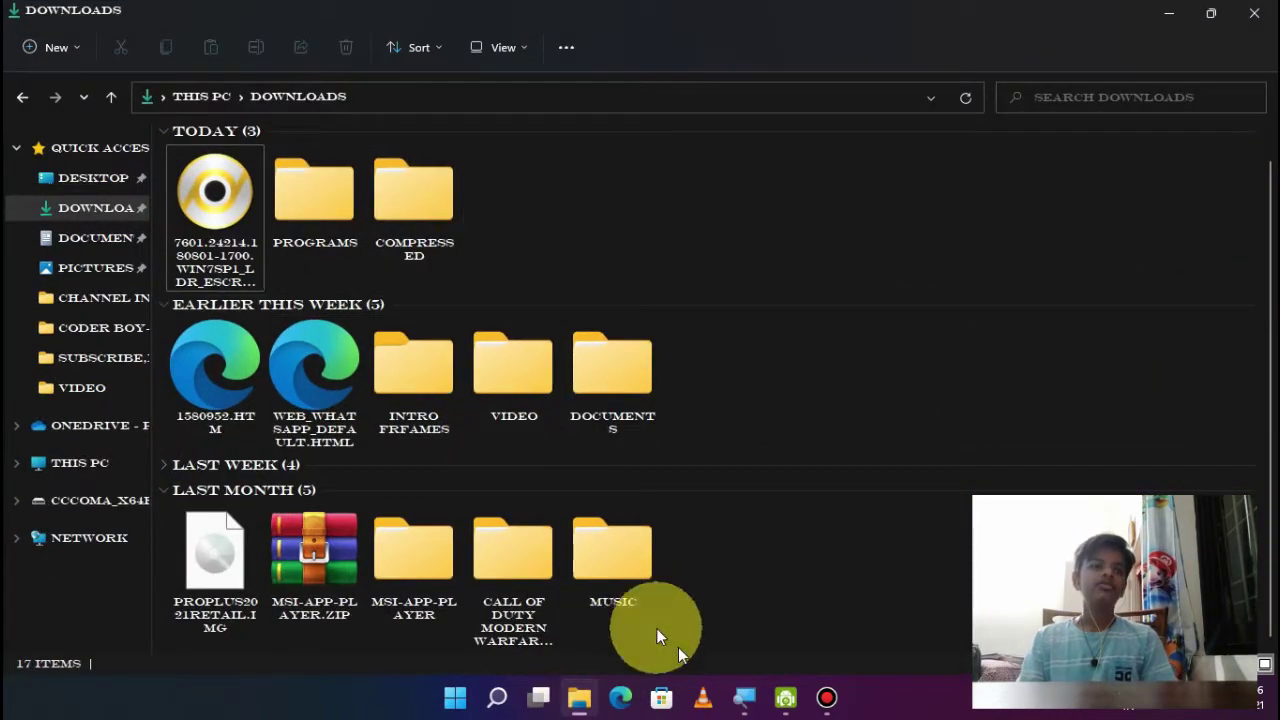
left_click(513, 372)
left_click(712, 593)
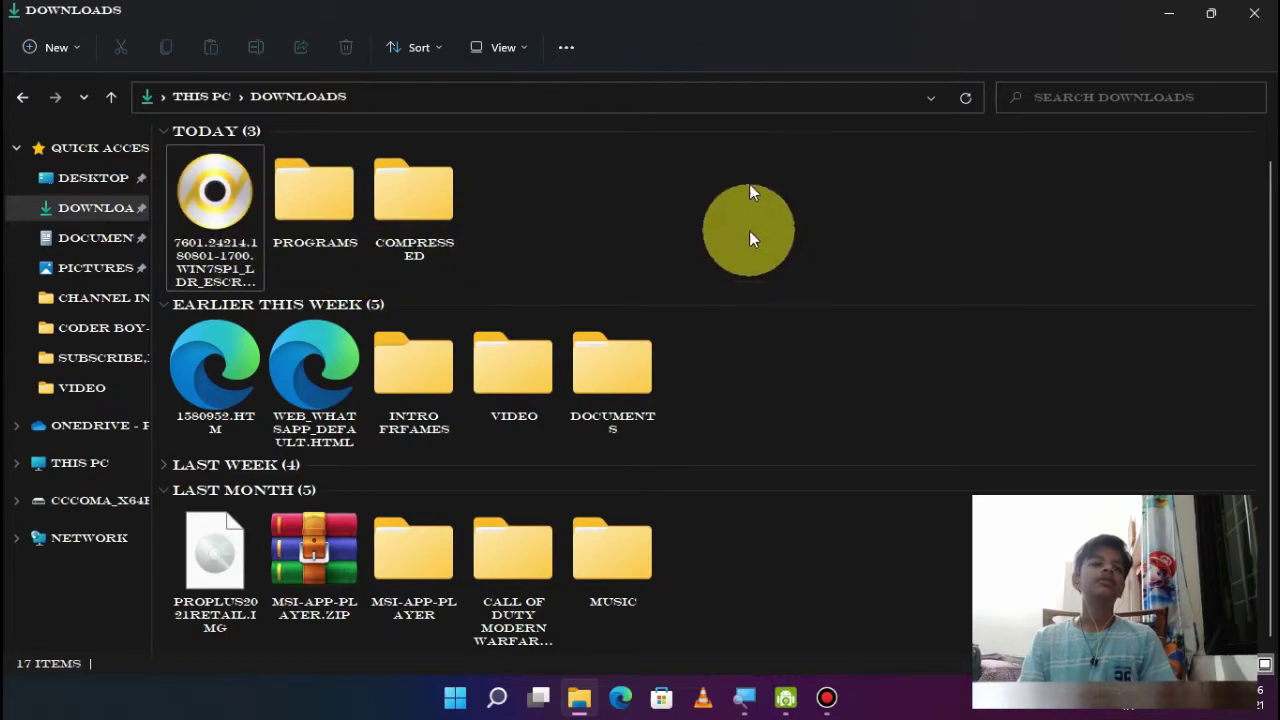
right_click(569, 216)
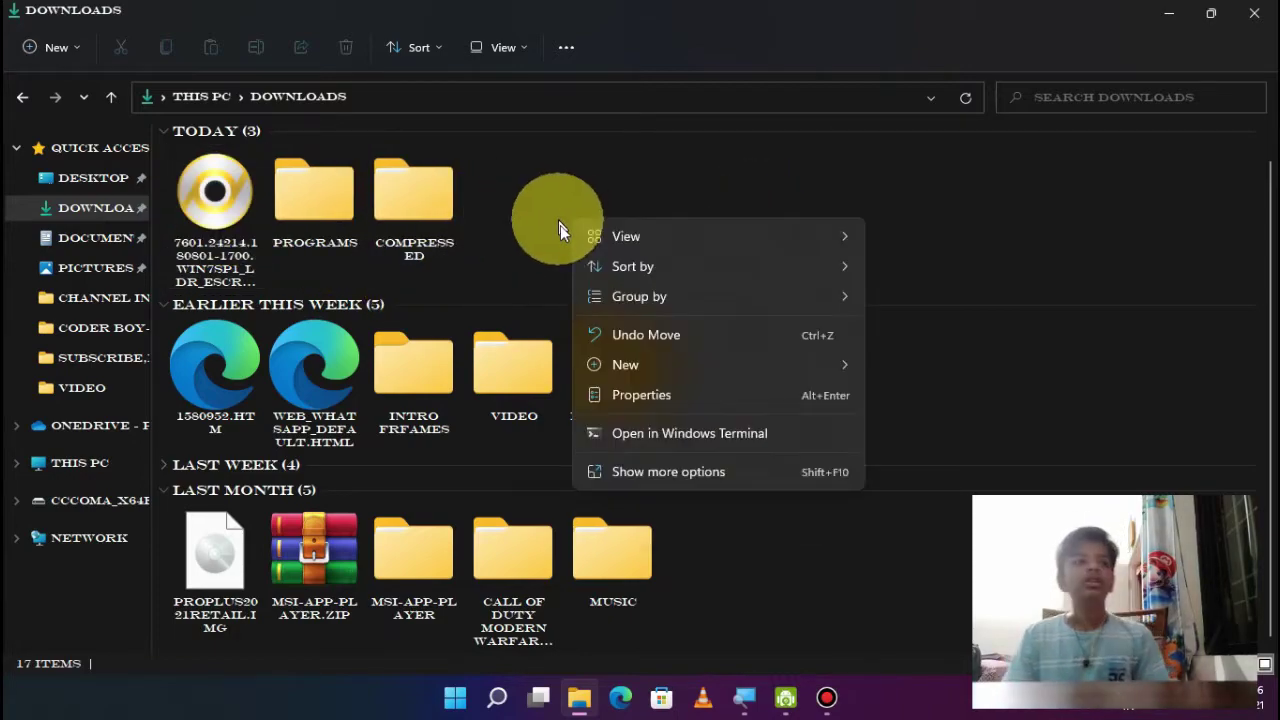
left_click(743, 474)
left_click(800, 208)
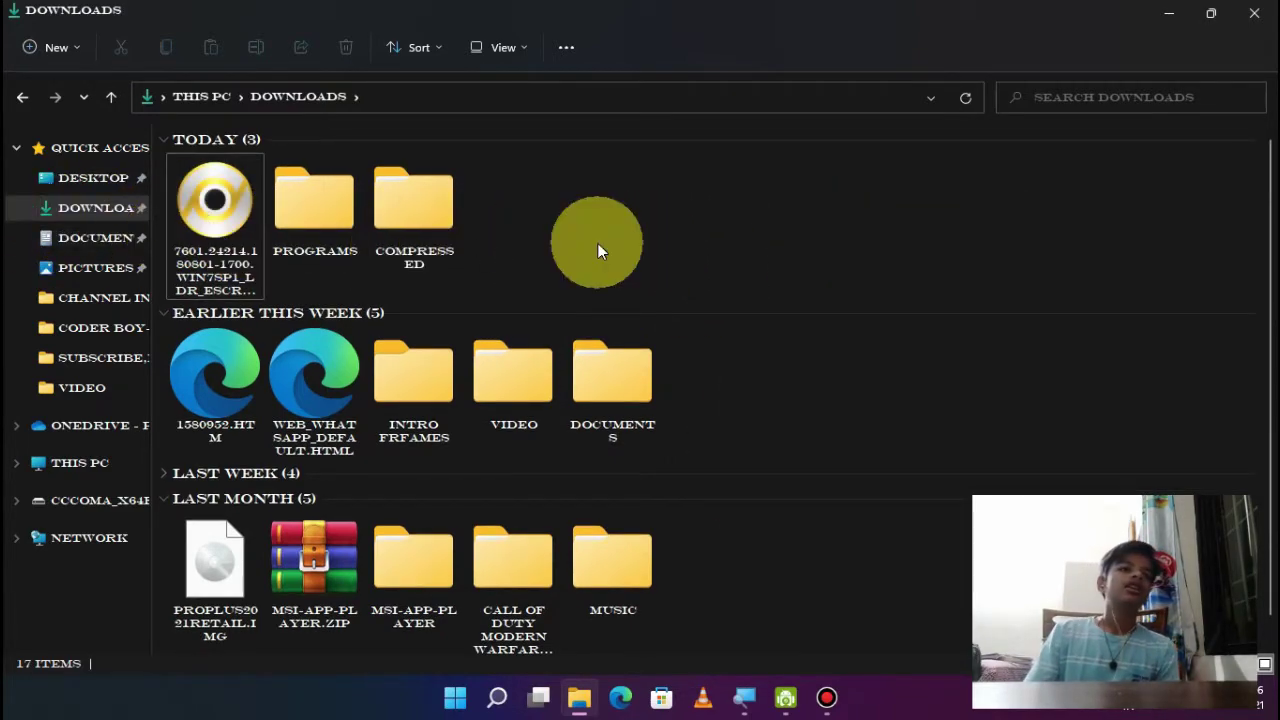
left_click(1168, 12)
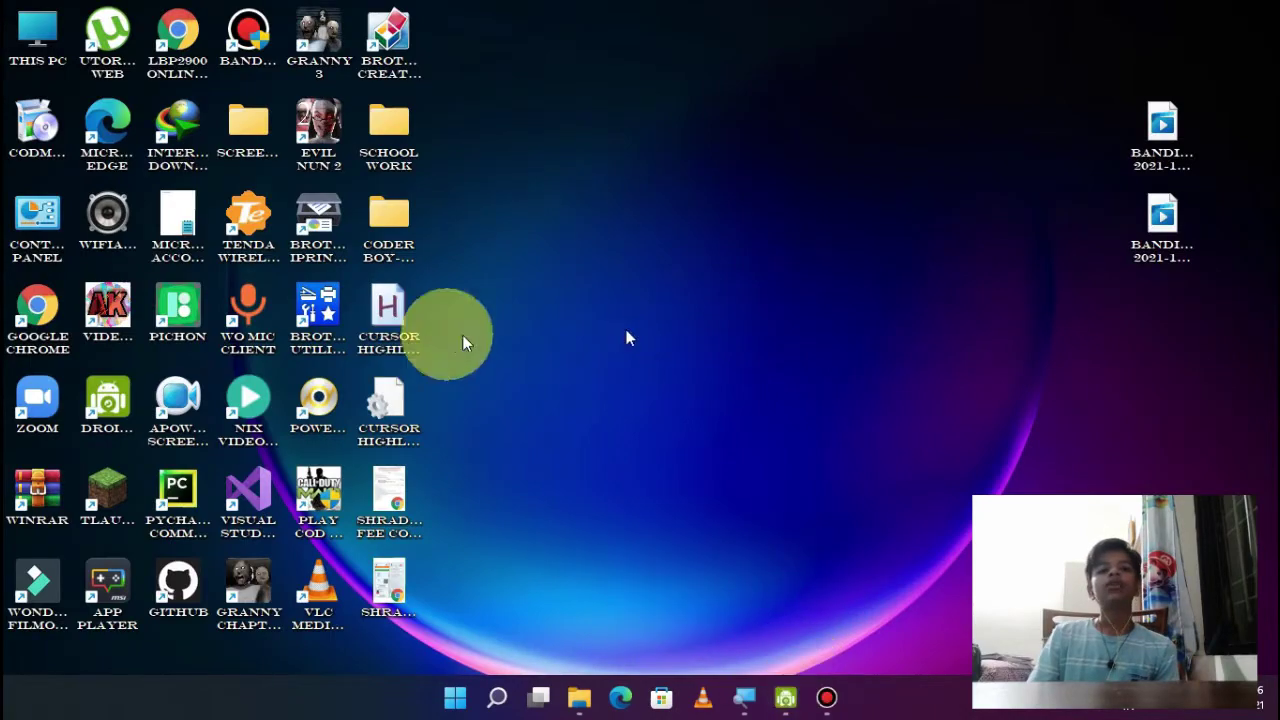
left_click(57, 312)
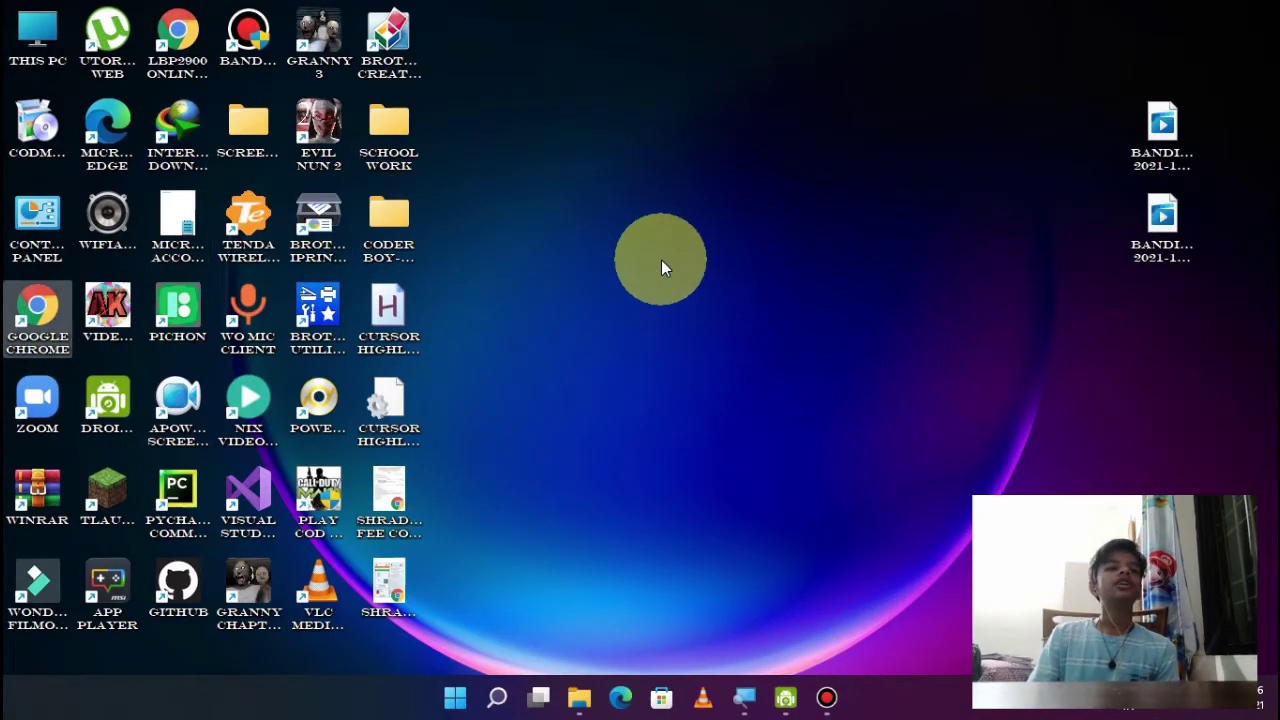
Bring back the Downloads folder and open the Windows 7 disc image with Windows Explorer to mount it.
left_click(579, 697)
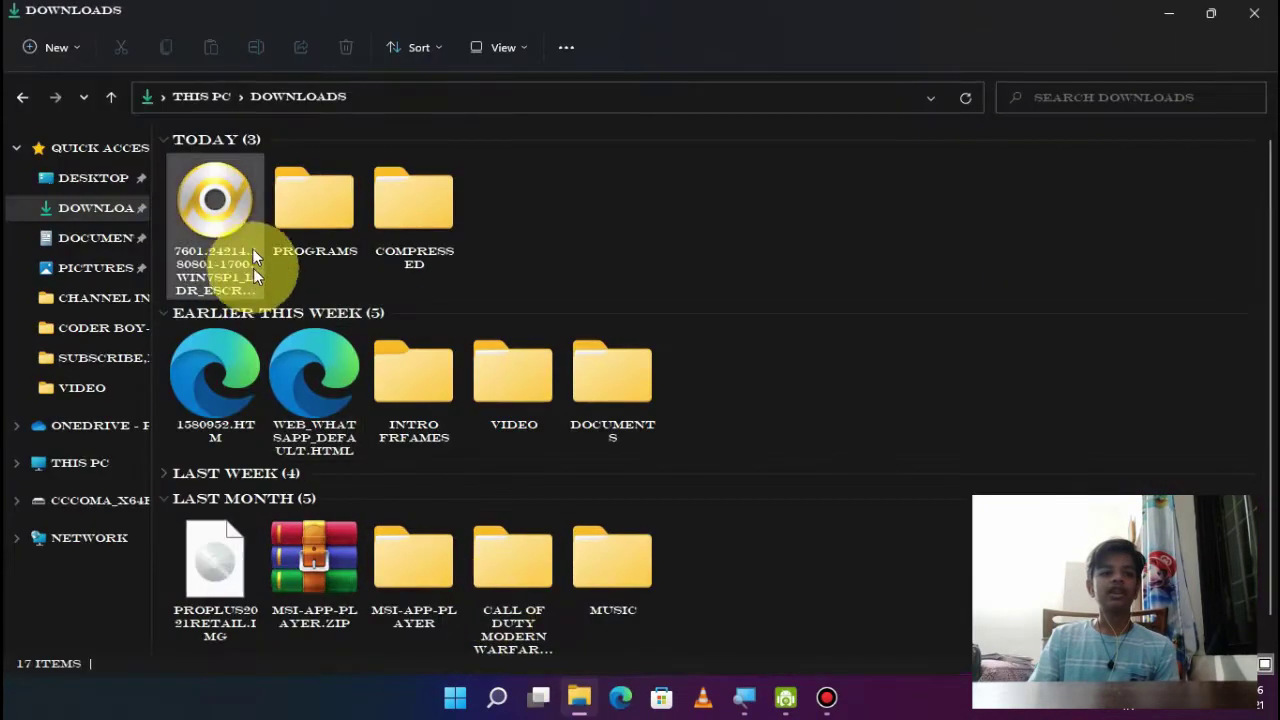
right_click(234, 214)
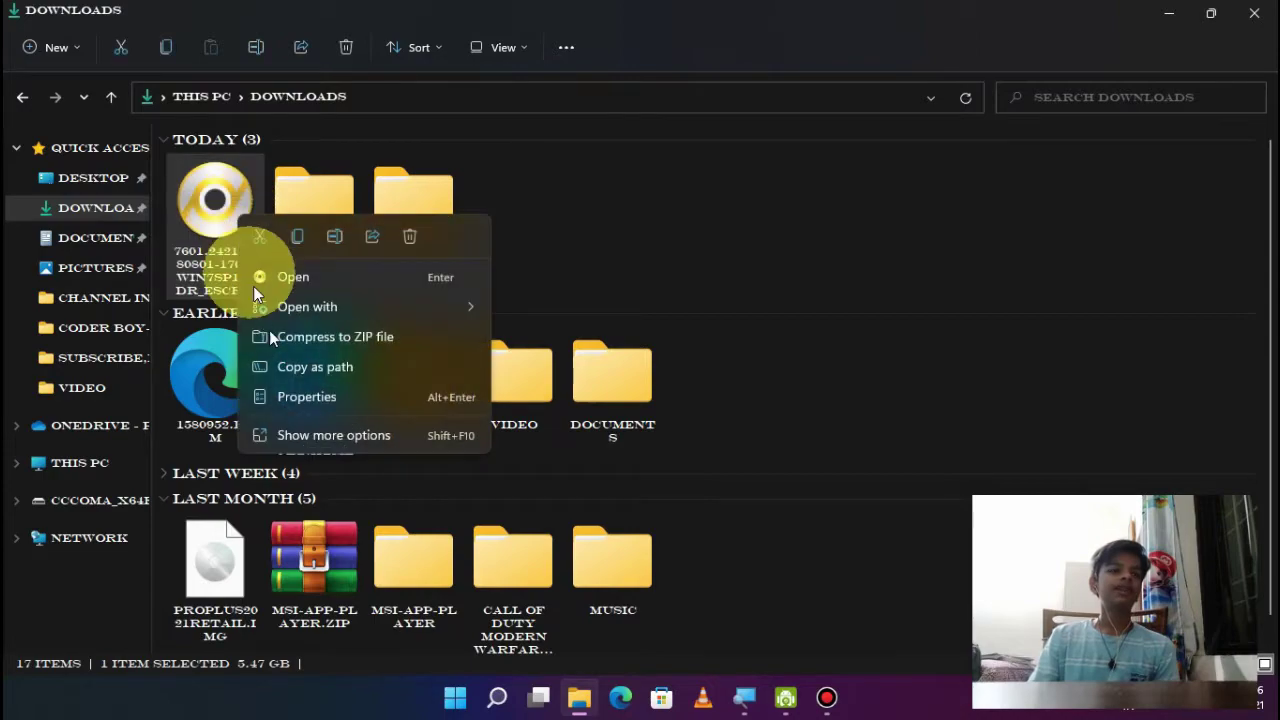
left_click(302, 438)
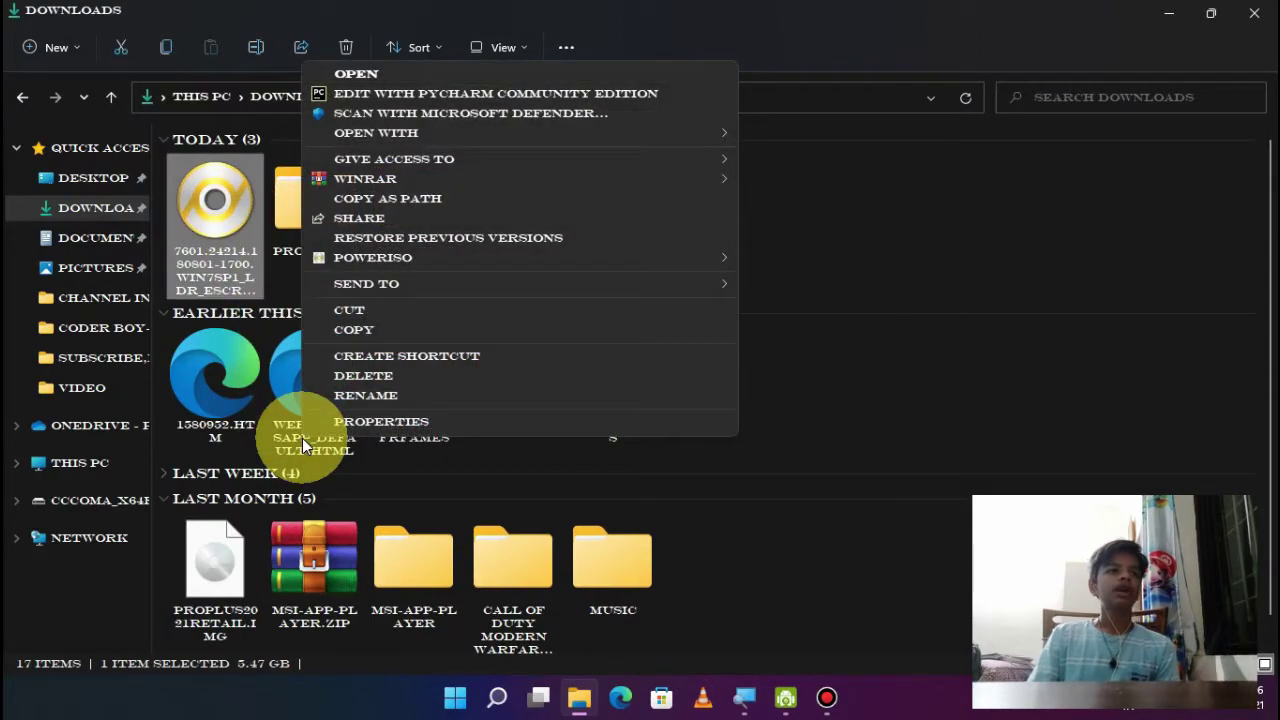
left_click(366, 77)
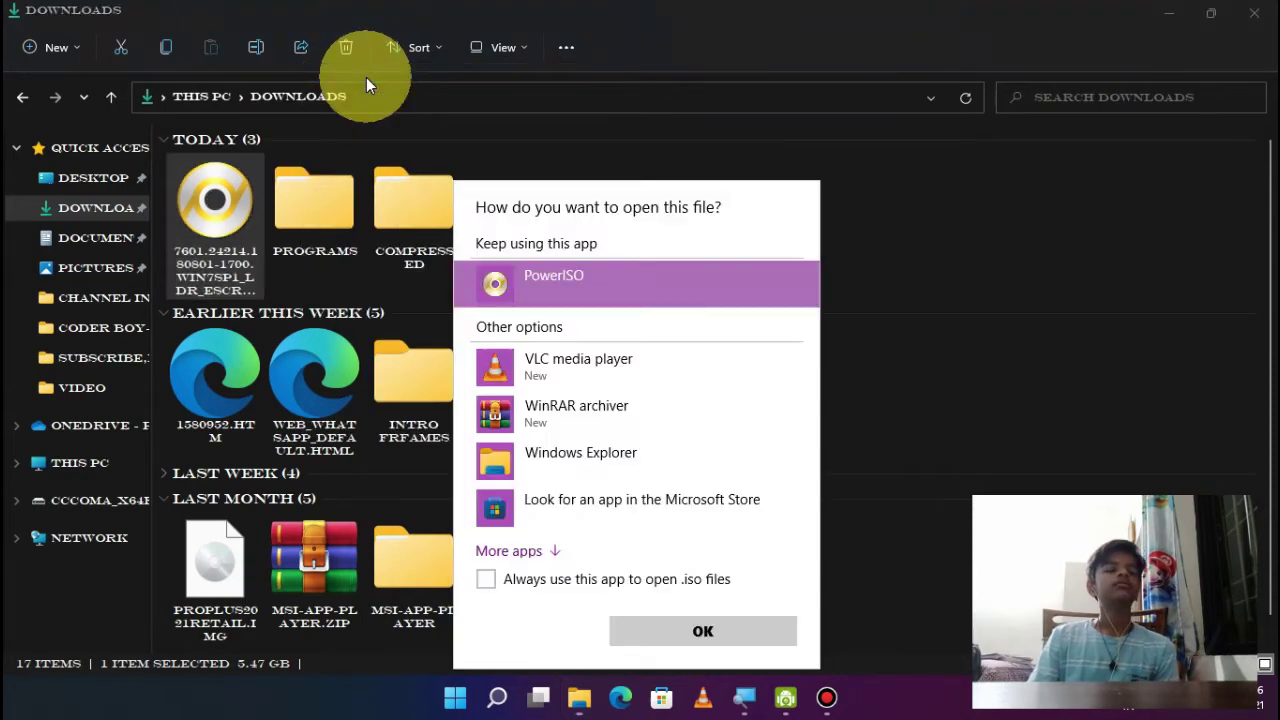
left_click(546, 461)
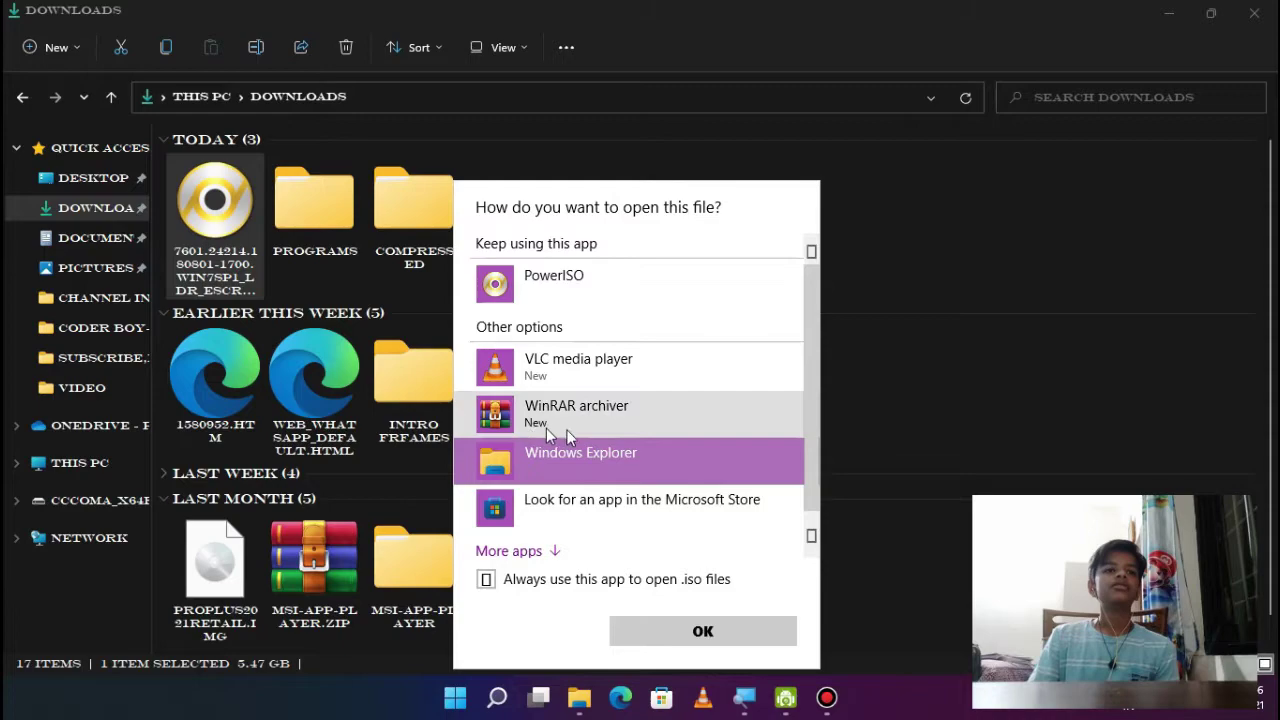
left_click(637, 631)
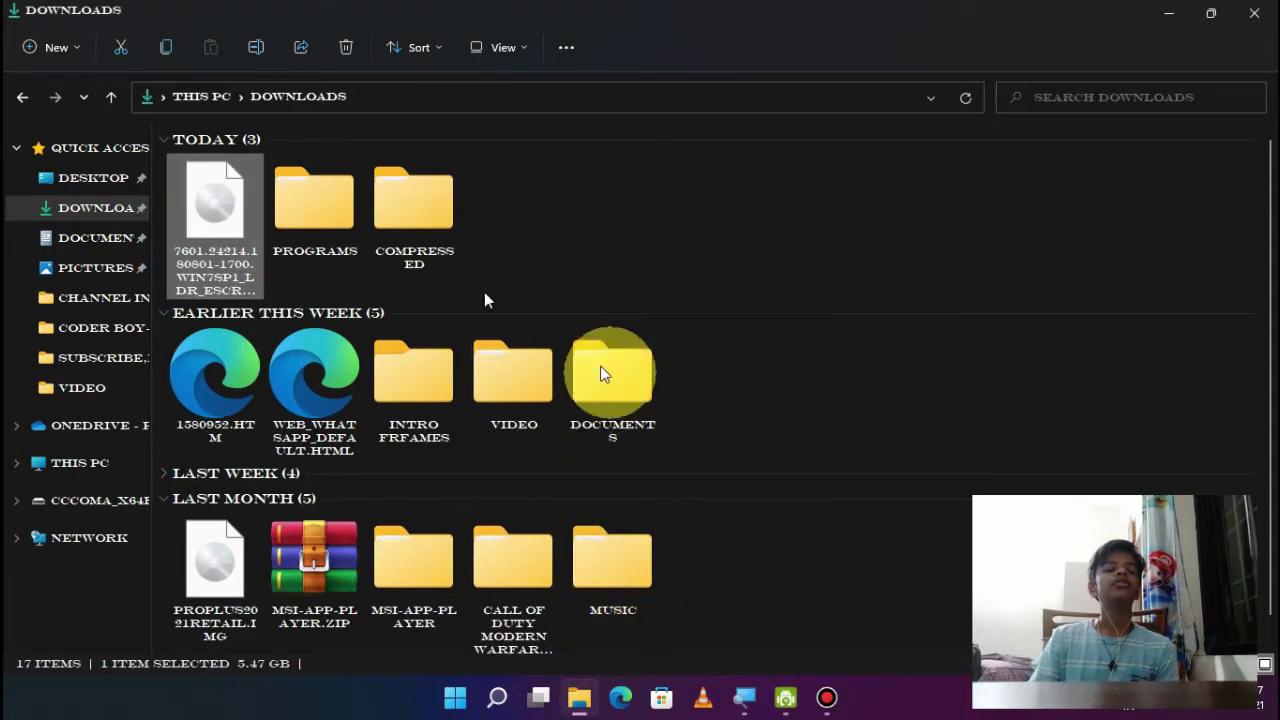
Examine the setup files on the mounted Windows 7 DVD drive in a maximized window, and minimize it.
left_click(1166, 13)
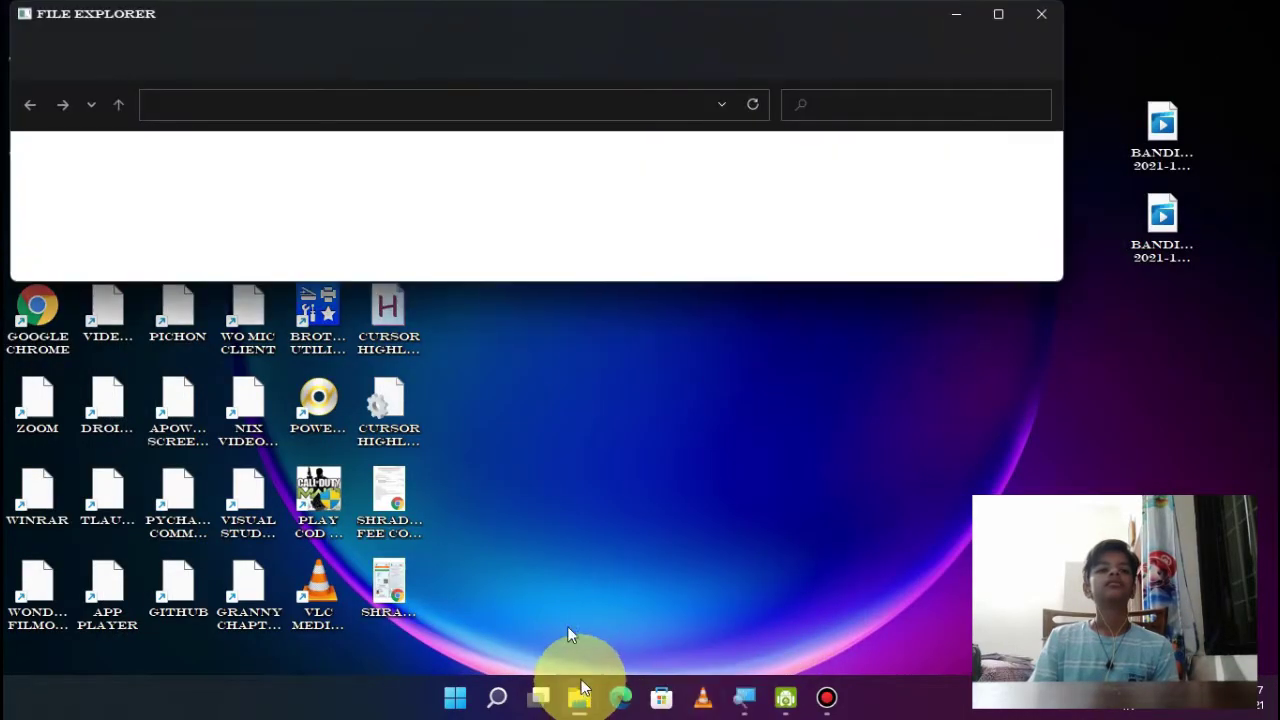
left_click(998, 14)
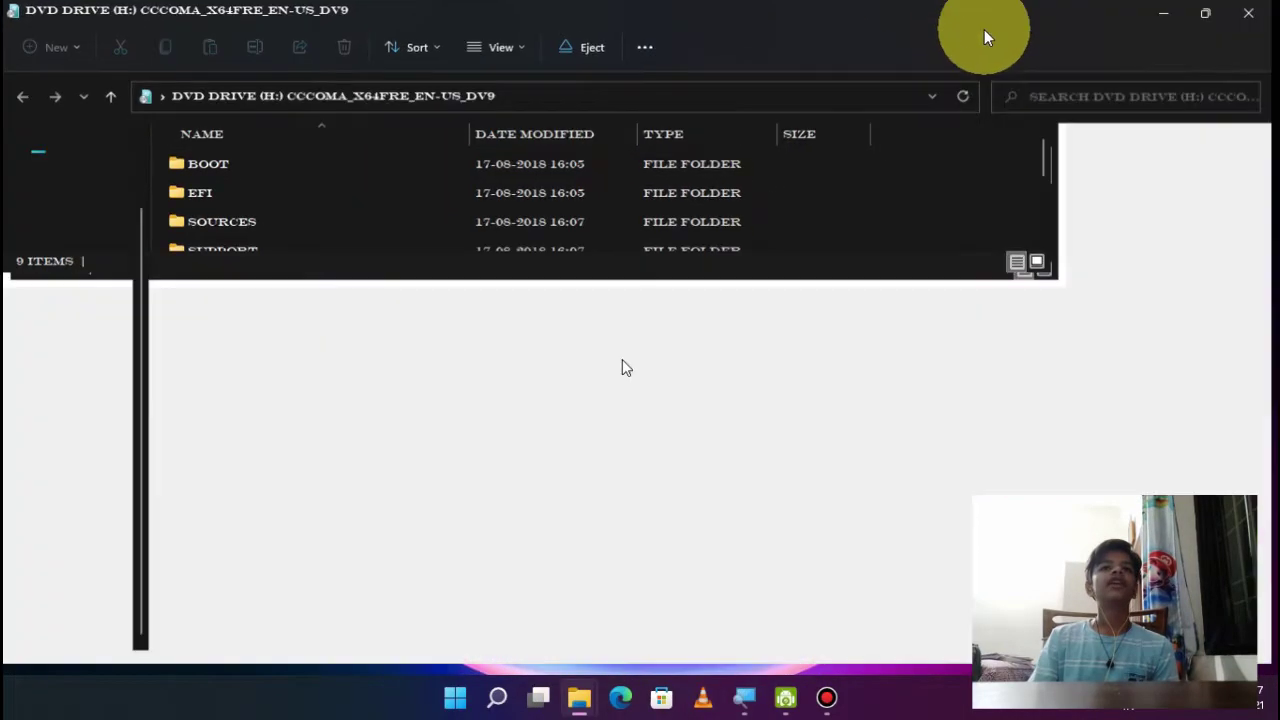
left_click_drag(520, 415, 508, 97)
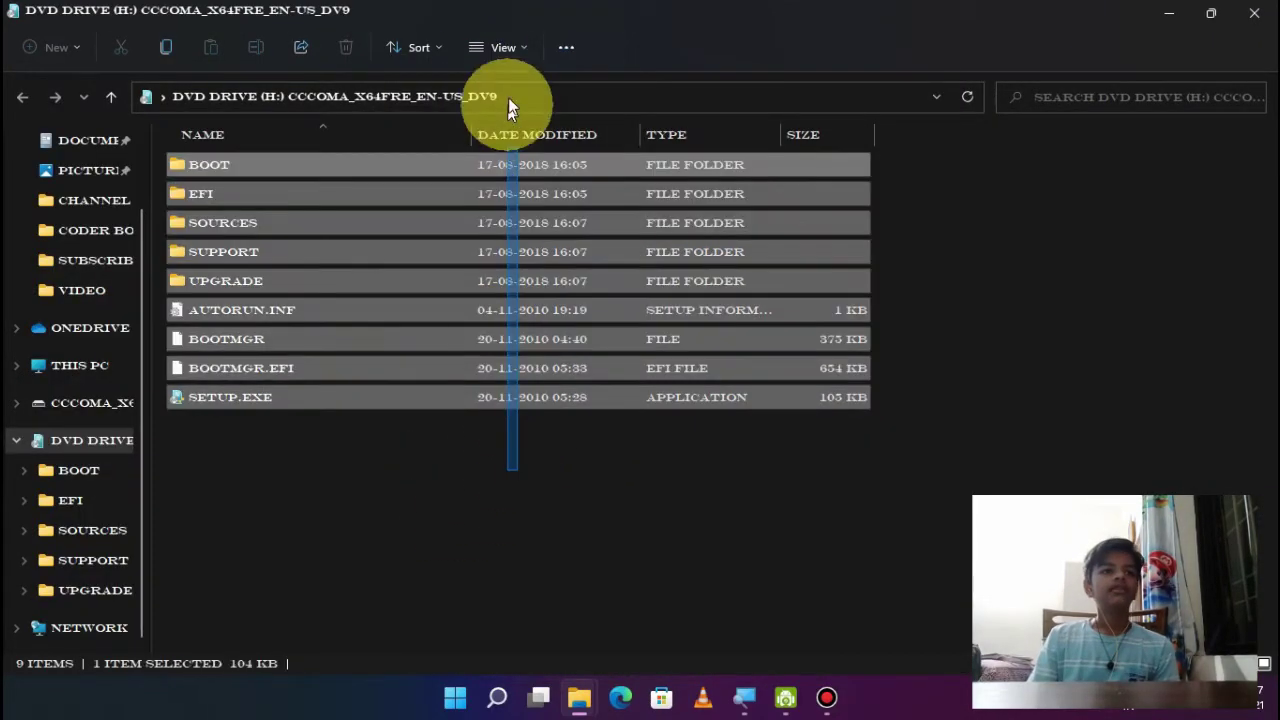
left_click(345, 565)
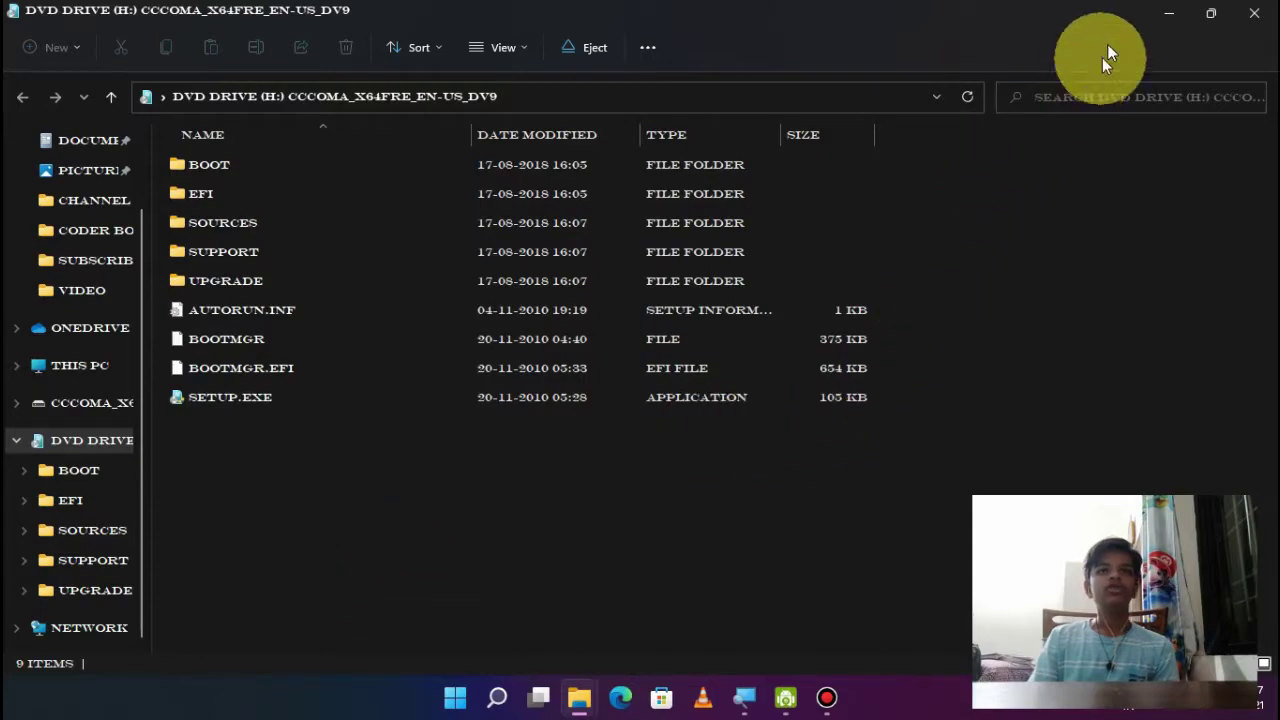
left_click(1168, 14)
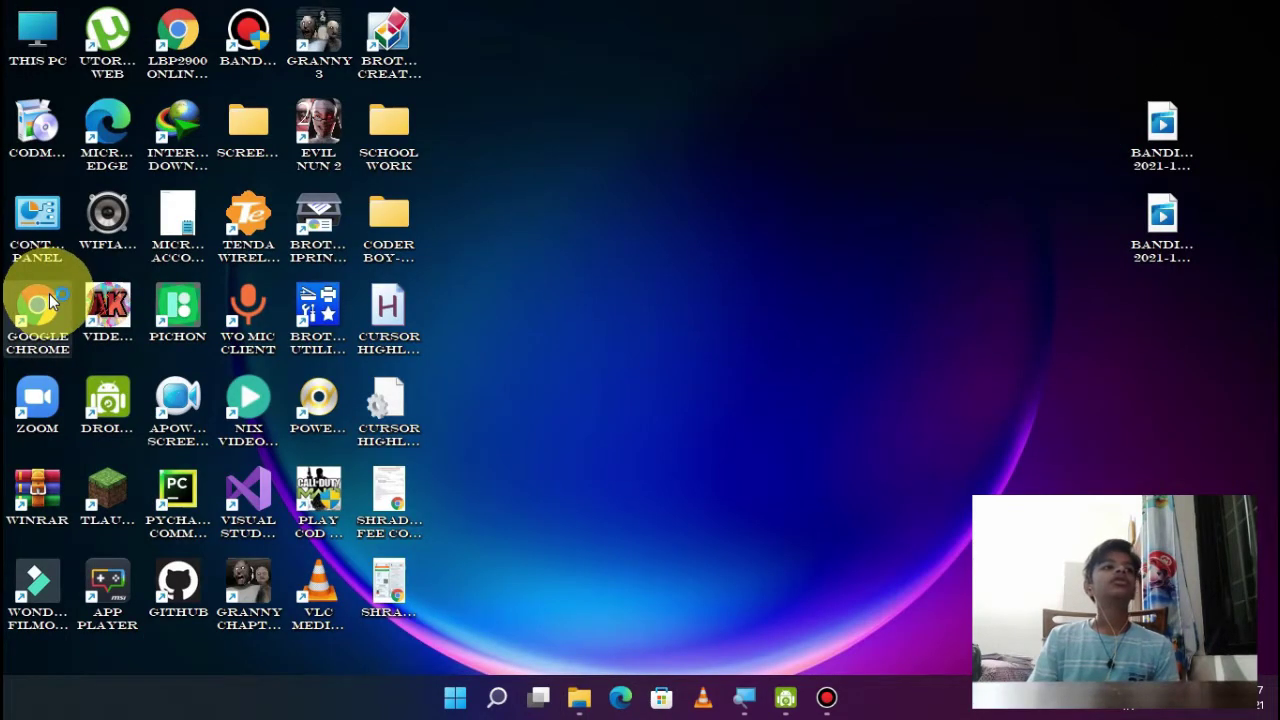
Switch to Google Chrome, search for "power iso" and open the download page on poweriso.com.
left_click(40, 305)
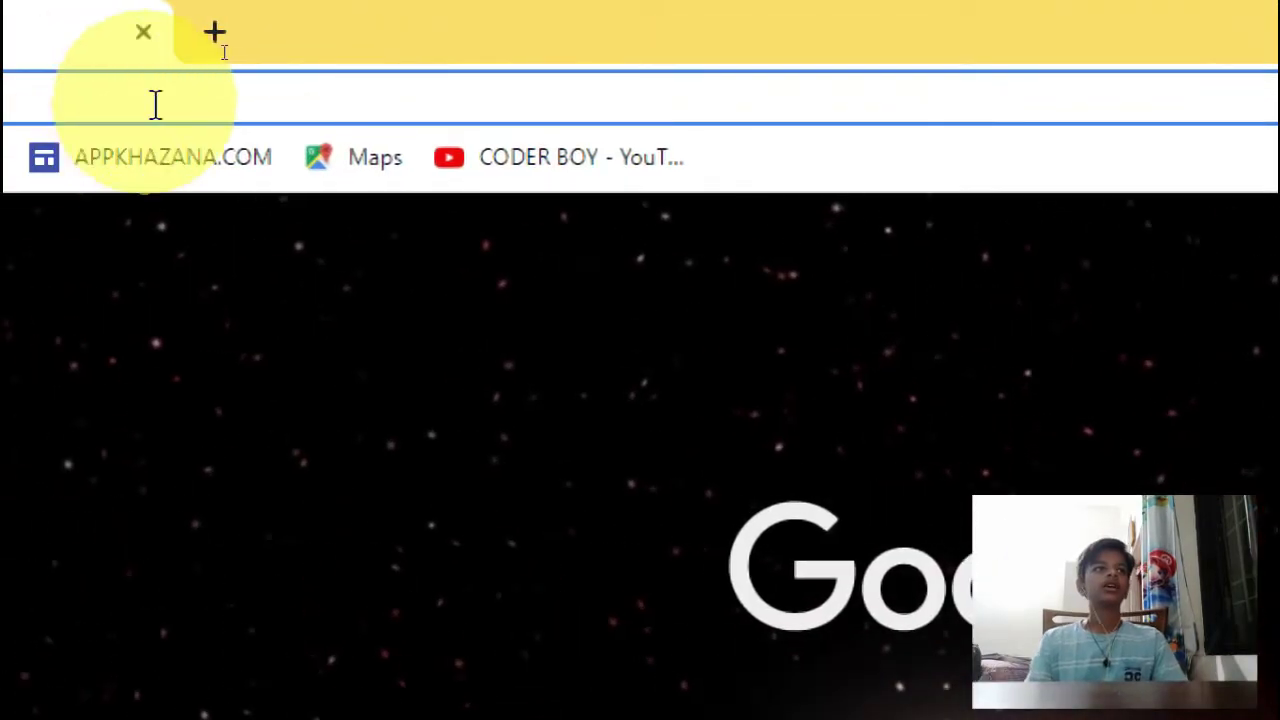
type("power ")
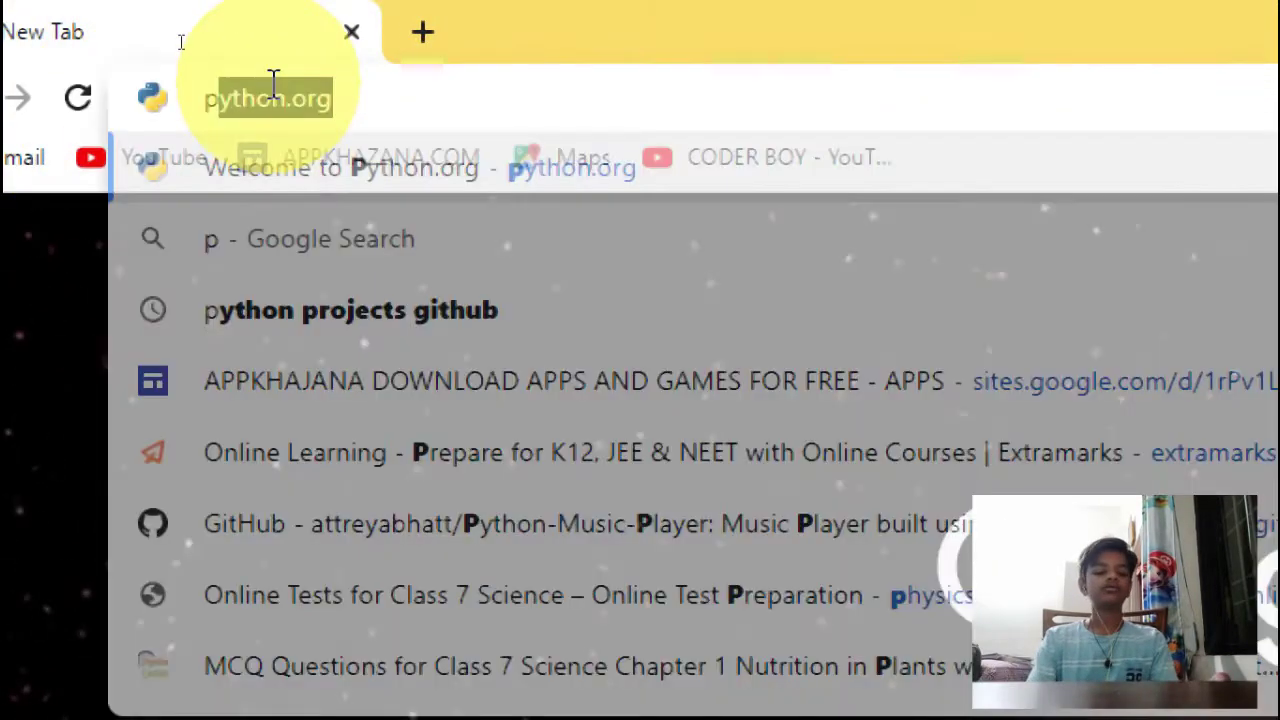
type("iso")
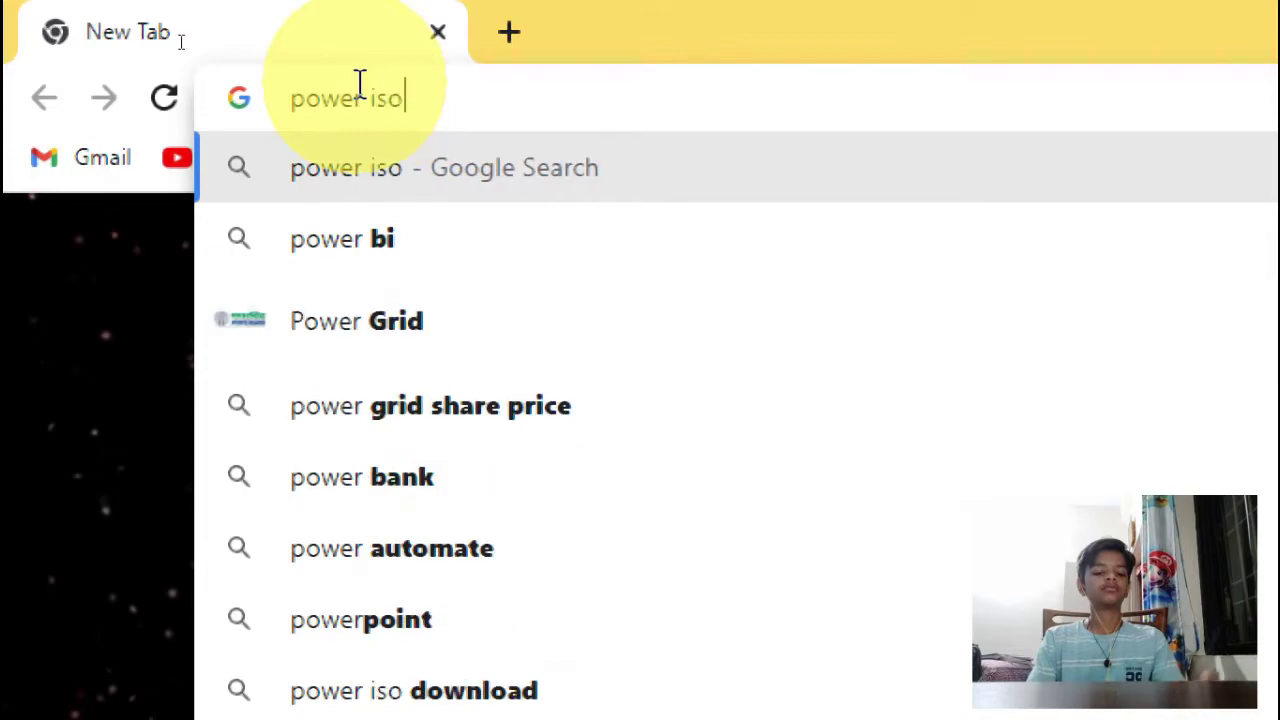
key("Return")
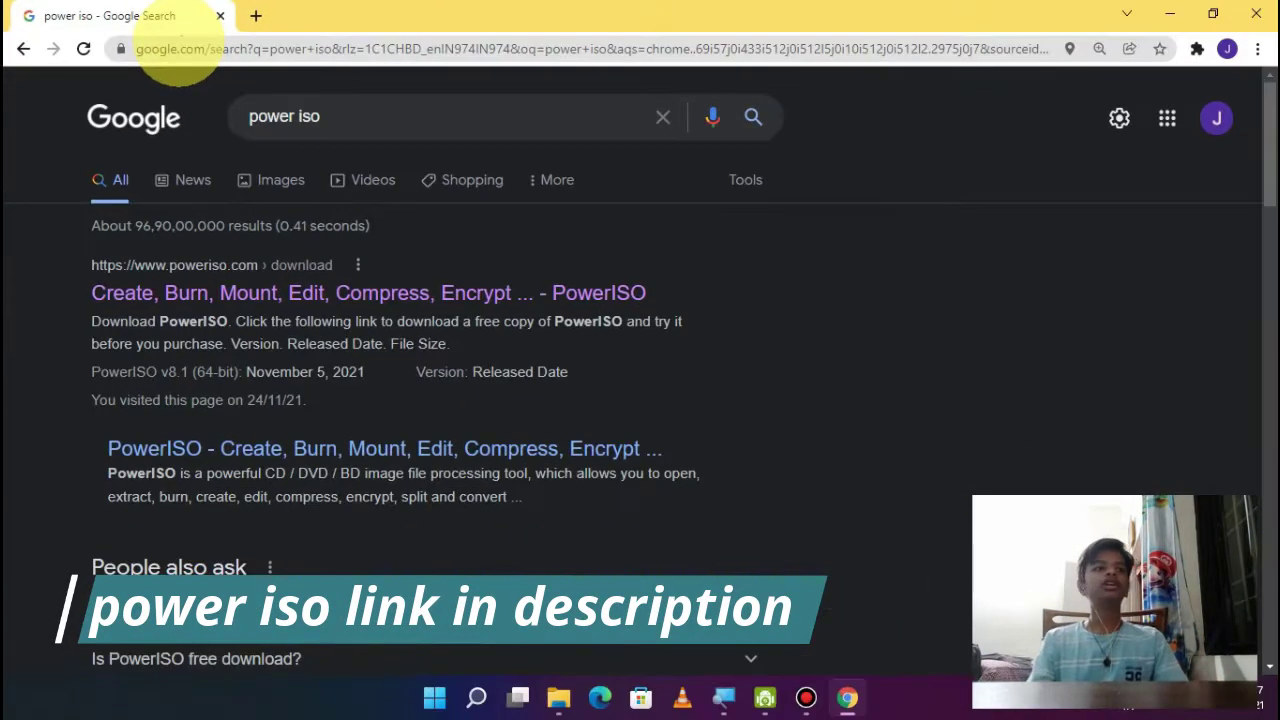
left_click(528, 296)
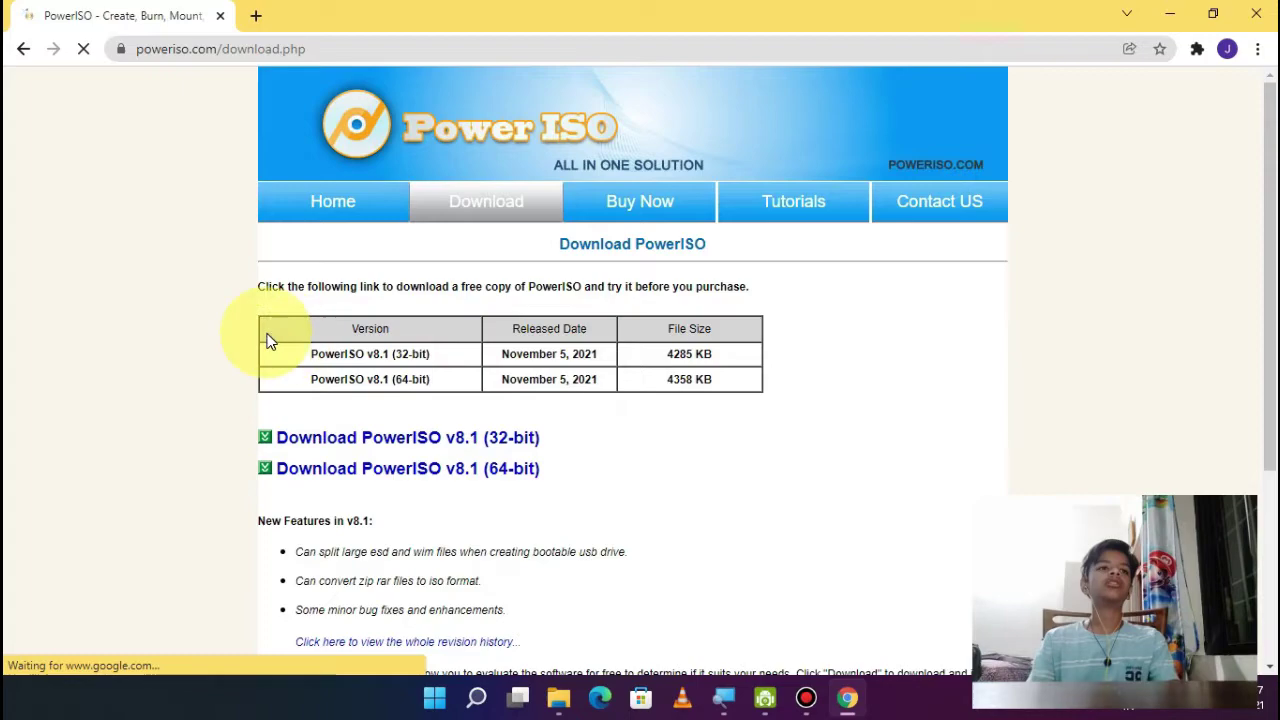
Examine the PowerISO v8.1 download page, highlighting the 32-bit and 64-bit download links.
scroll(243, 337, "down", 3)
scroll(195, 330, "down", 1)
scroll(195, 330, "up", 2)
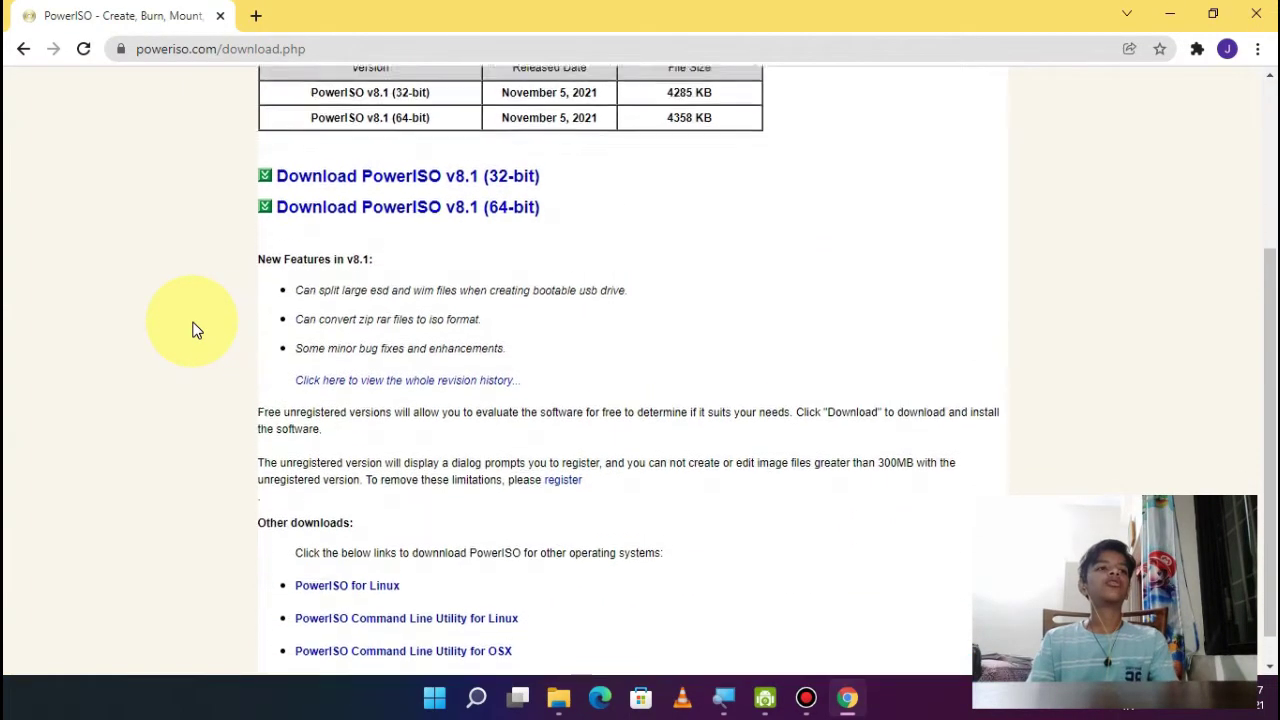
scroll(150, 280, "up", 1)
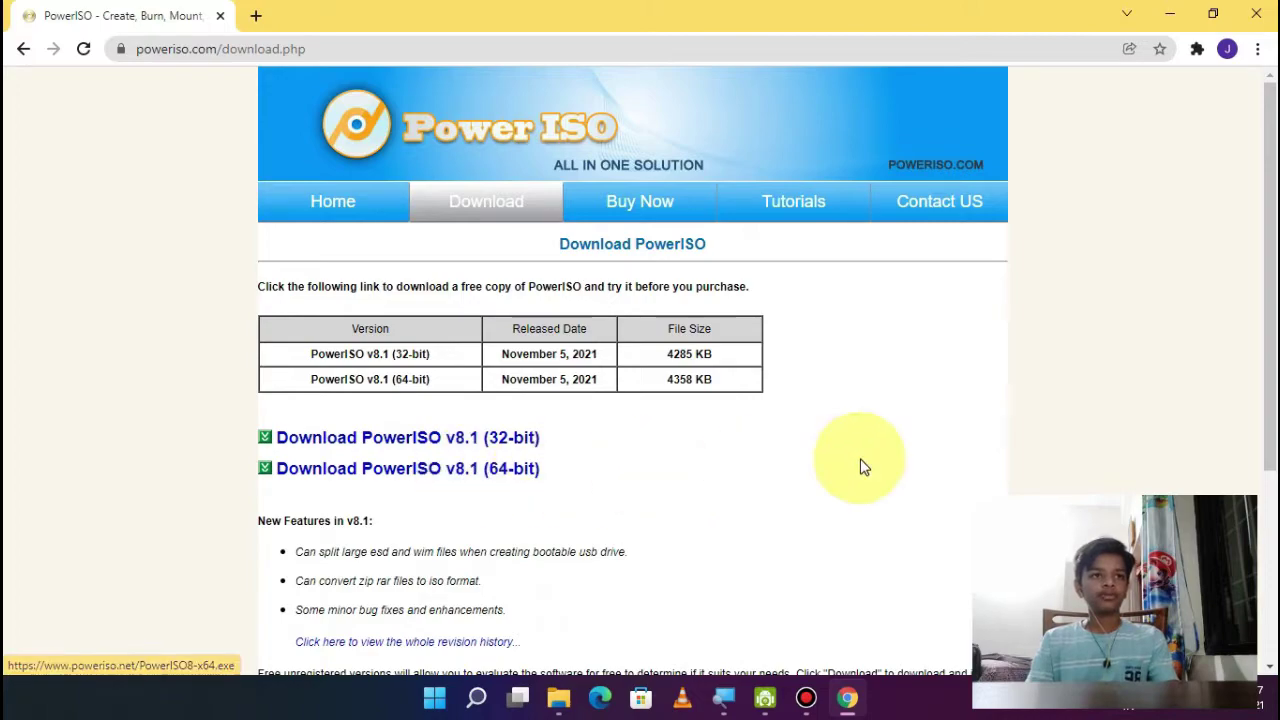
scroll(846, 475, "down", 1)
scroll(500, 271, "down", 2)
scroll(517, 357, "up", 2)
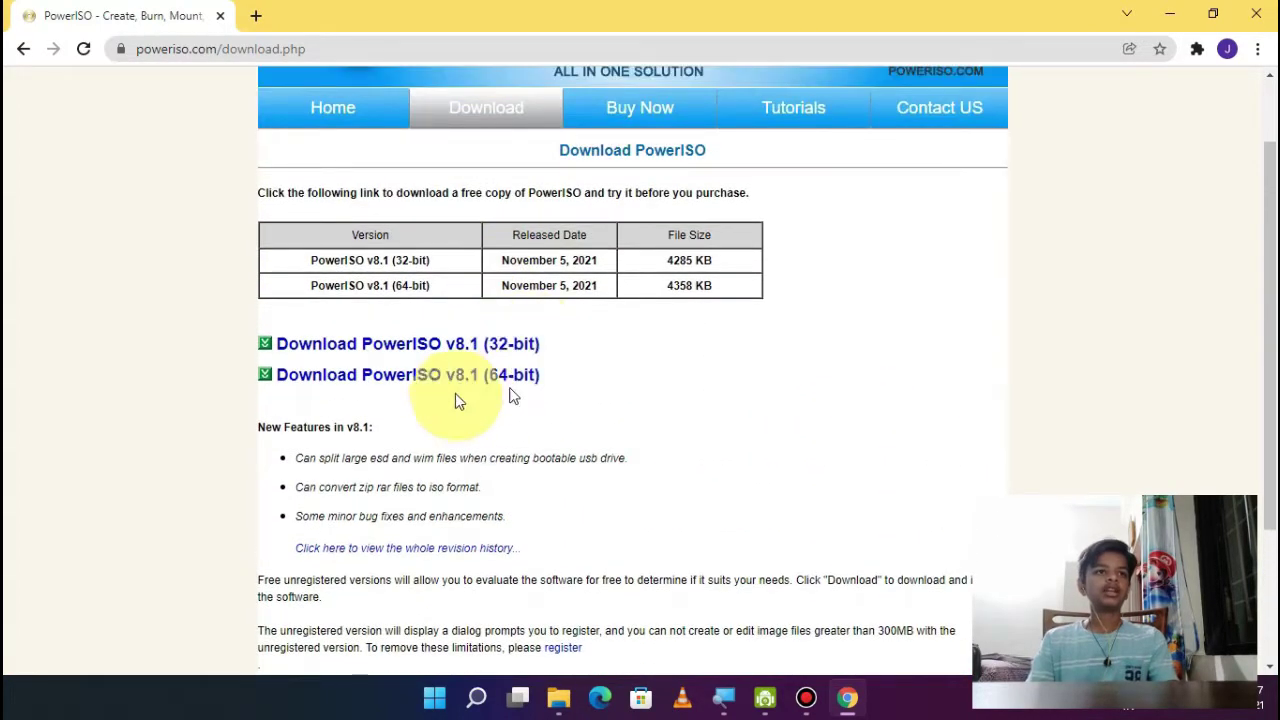
left_click_drag(571, 357, 210, 345)
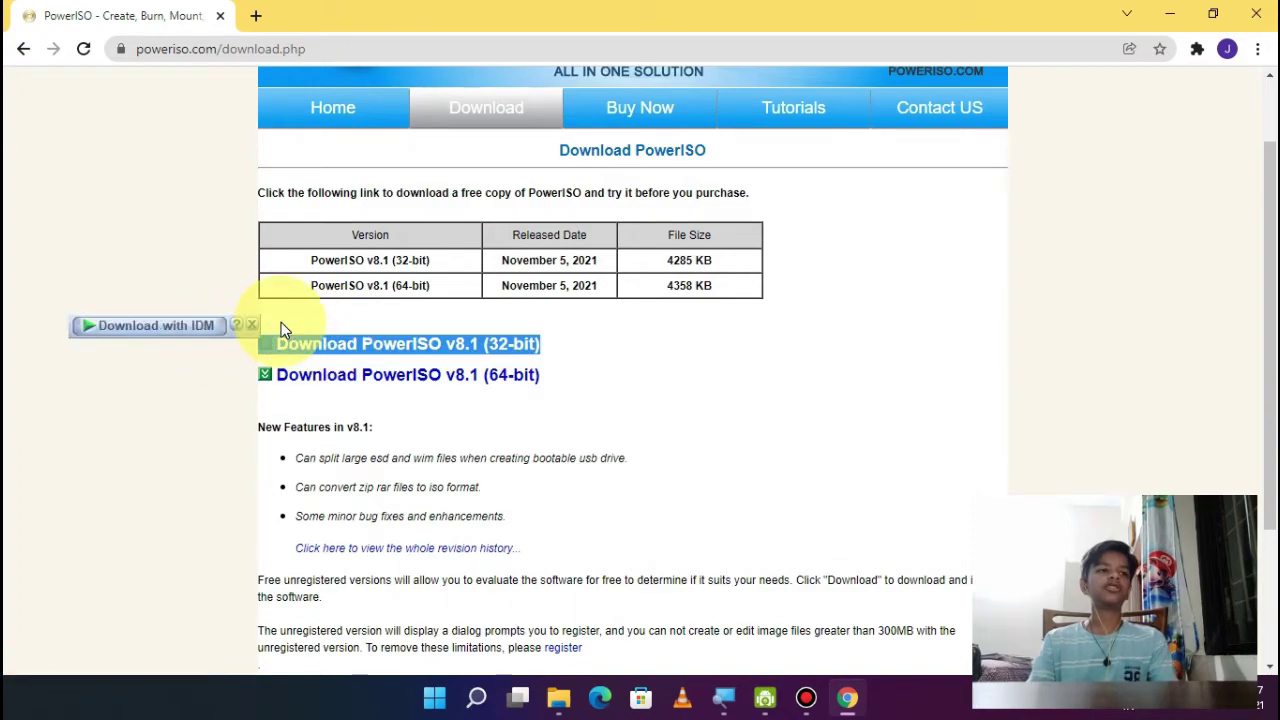
left_click(563, 391)
left_click_drag(563, 391, 264, 366)
left_click(668, 430)
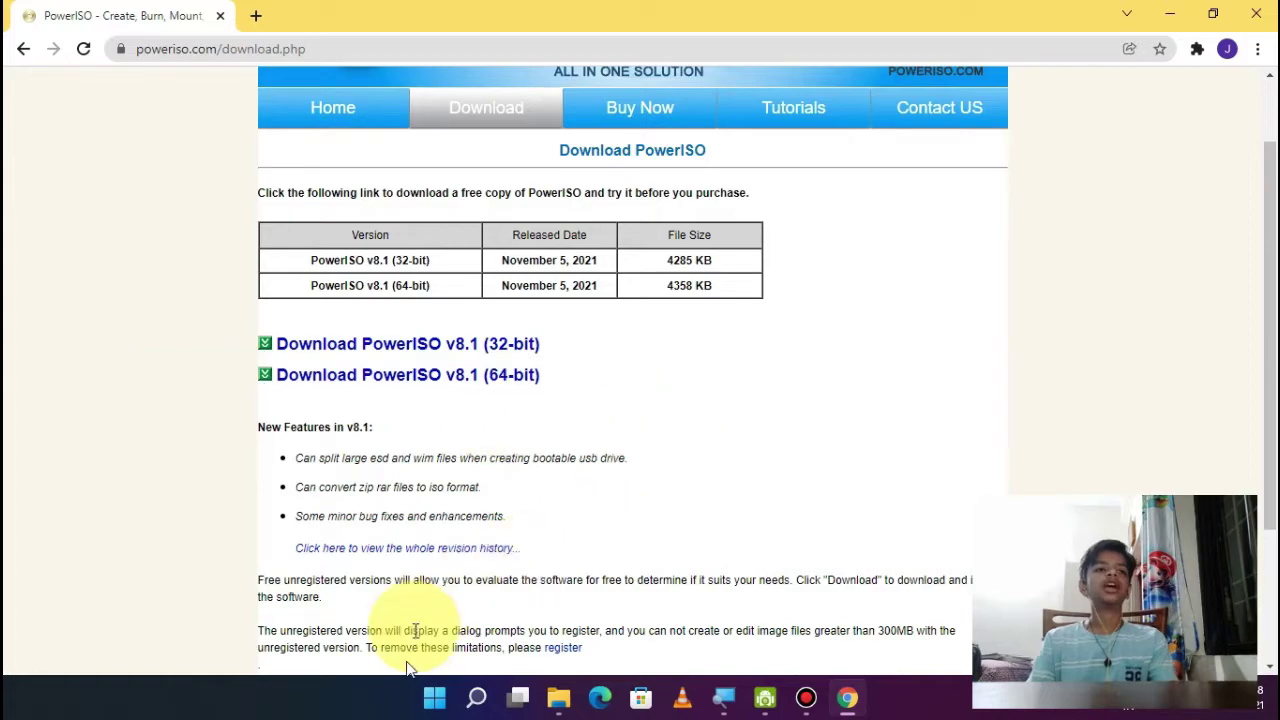
left_click(434, 697)
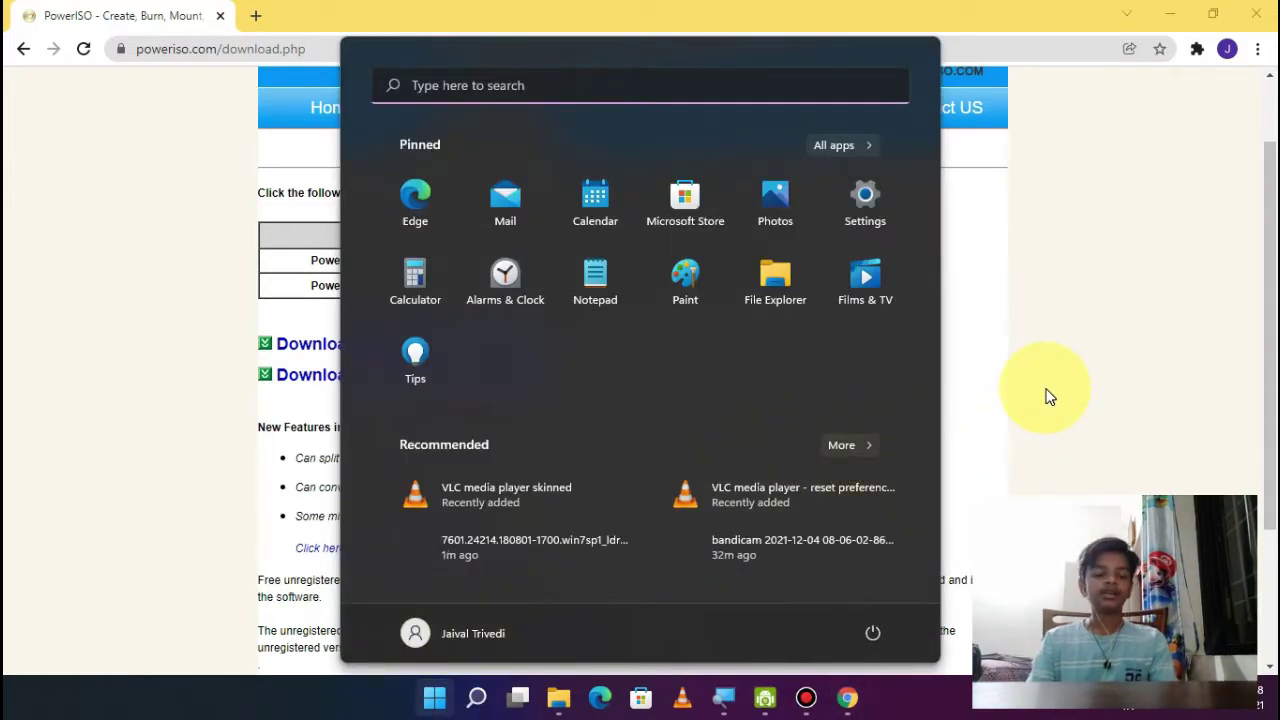
type("thi")
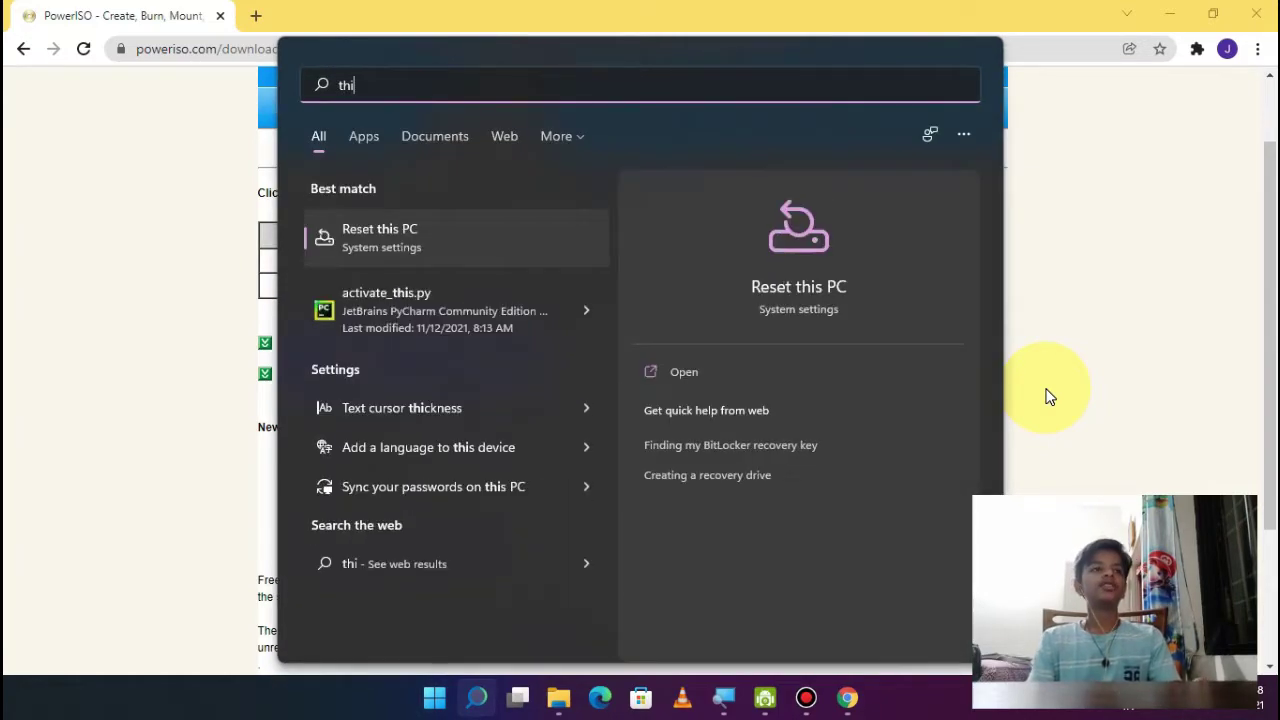
type("s pc")
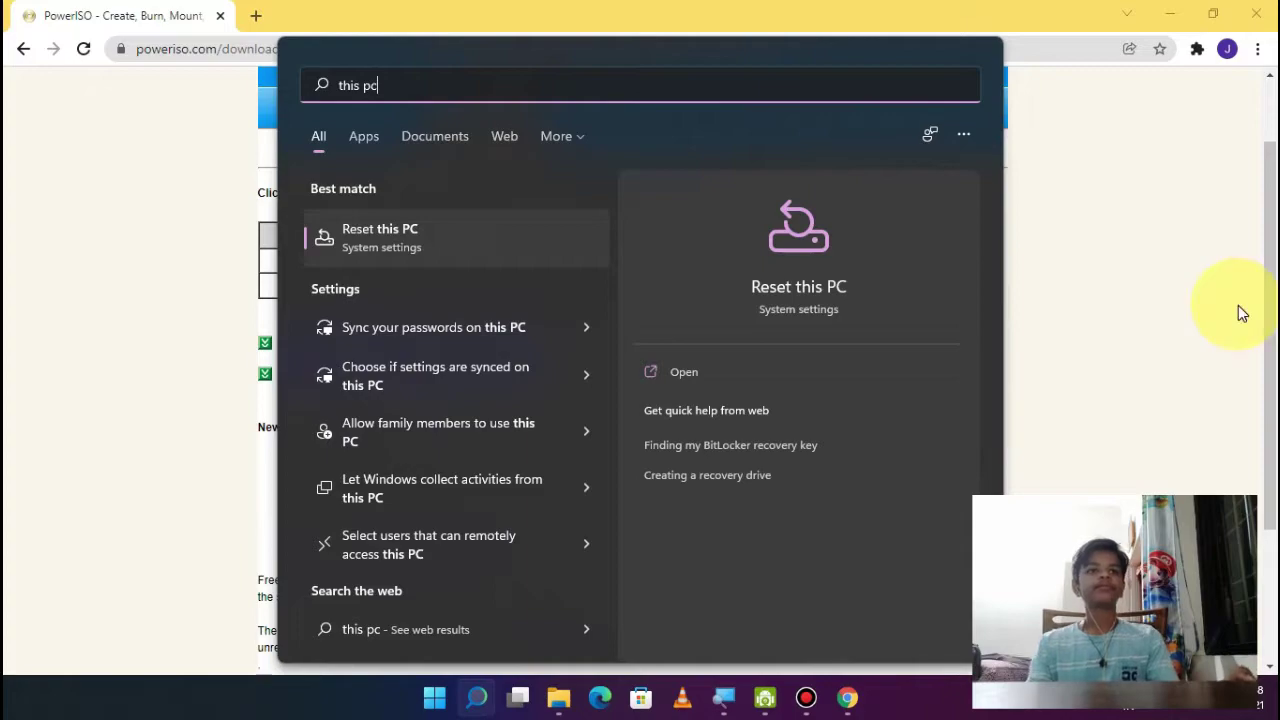
key("Escape")
left_click(1171, 14)
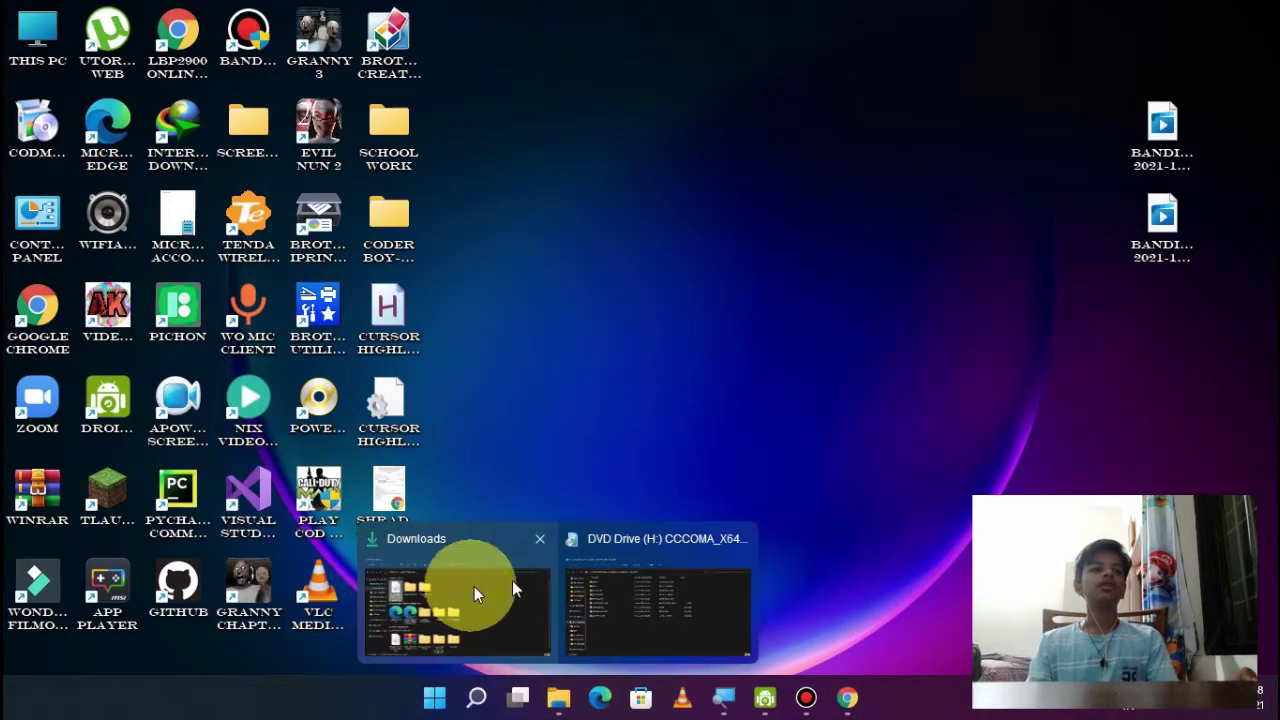
left_click(667, 578)
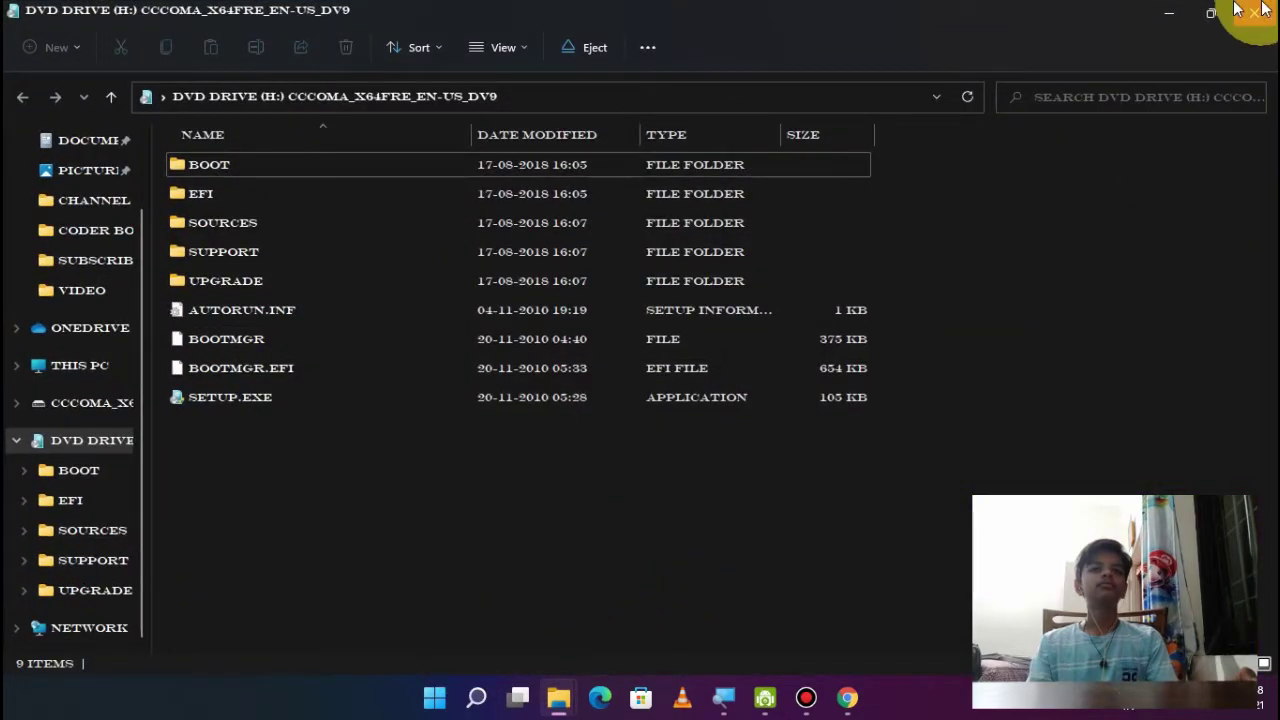
left_click(1169, 13)
Open This PC in a new maximized File Explorer window, open its properties, and minimize the File Explorer window.
key("super+e")
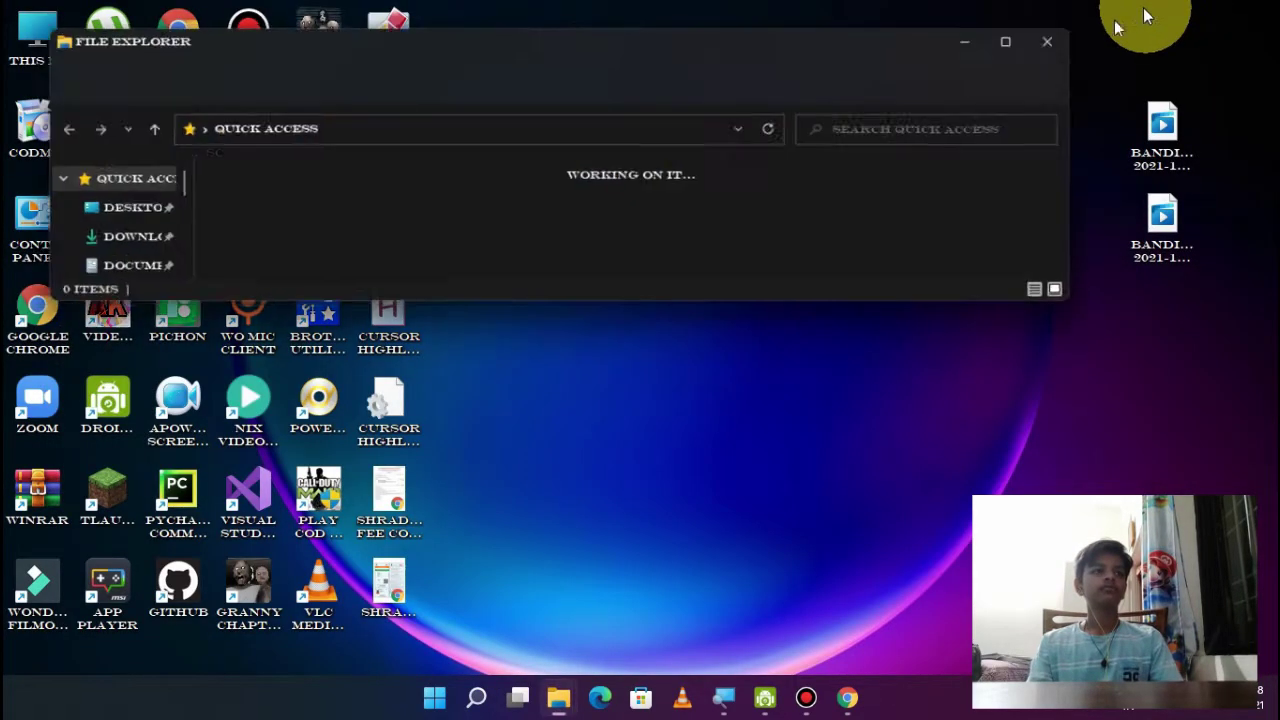
left_click(1018, 29)
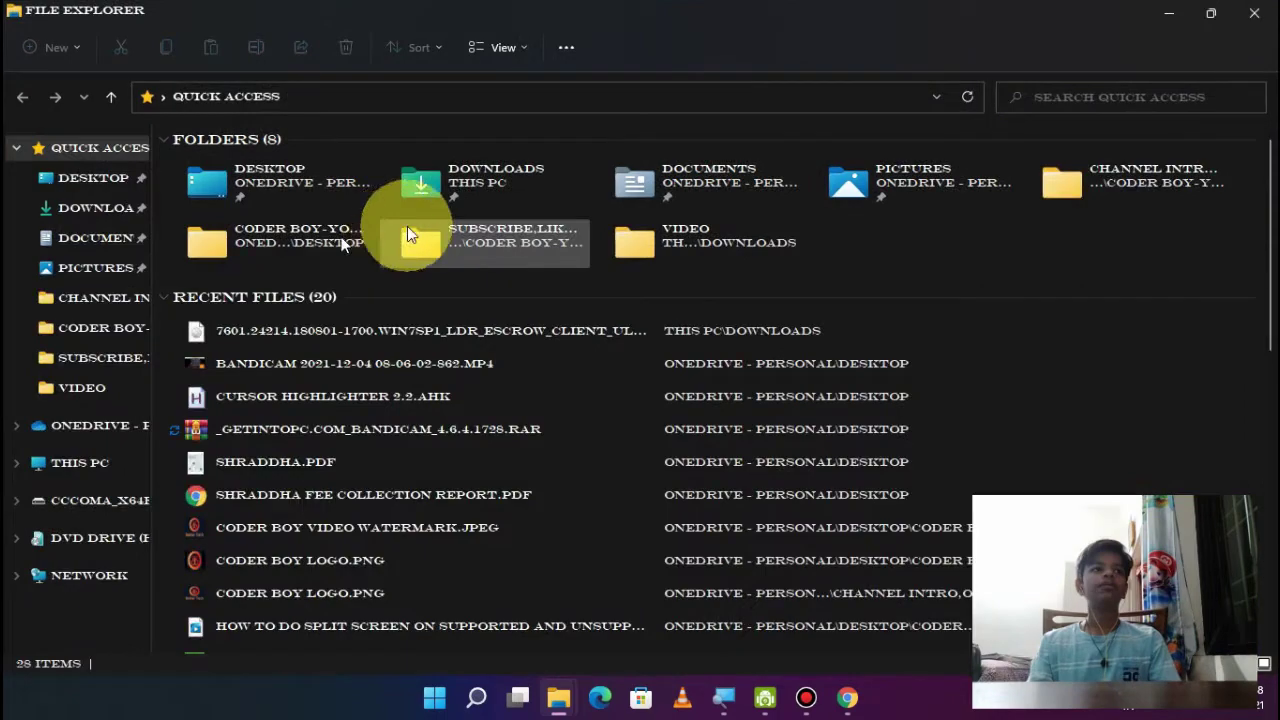
left_click(44, 476)
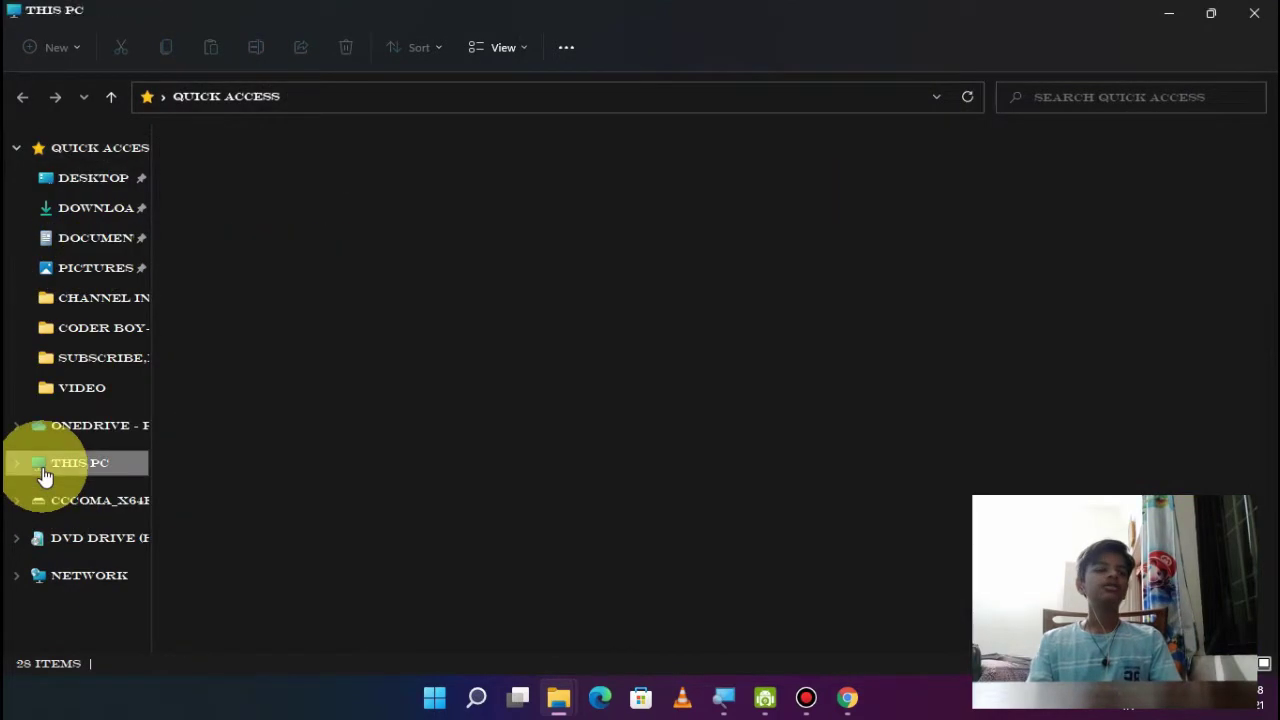
right_click(112, 463)
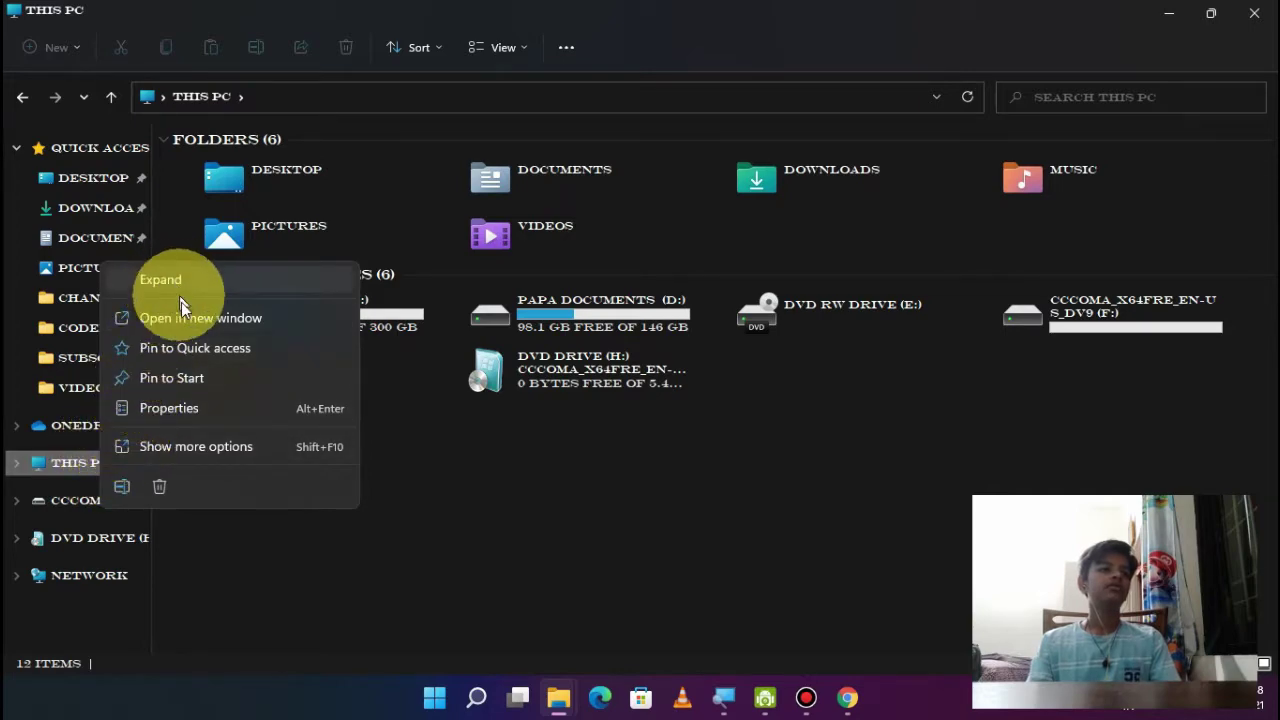
left_click(170, 408)
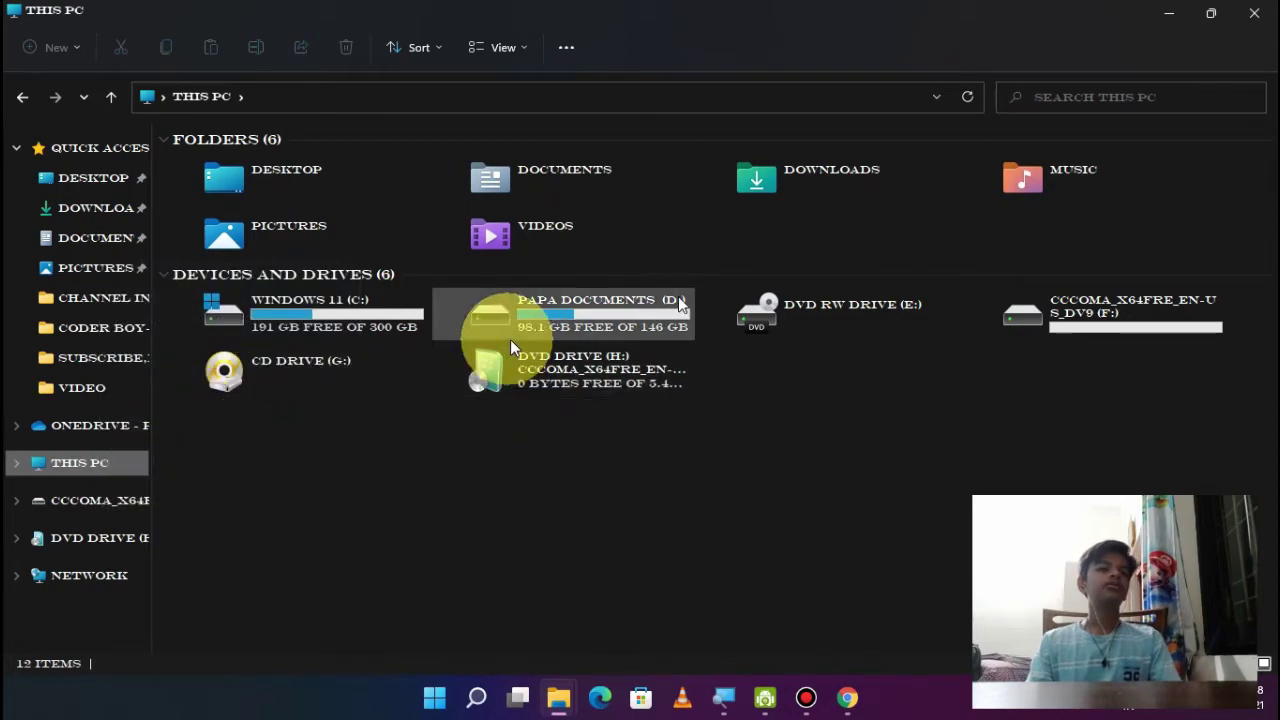
left_click(1166, 13)
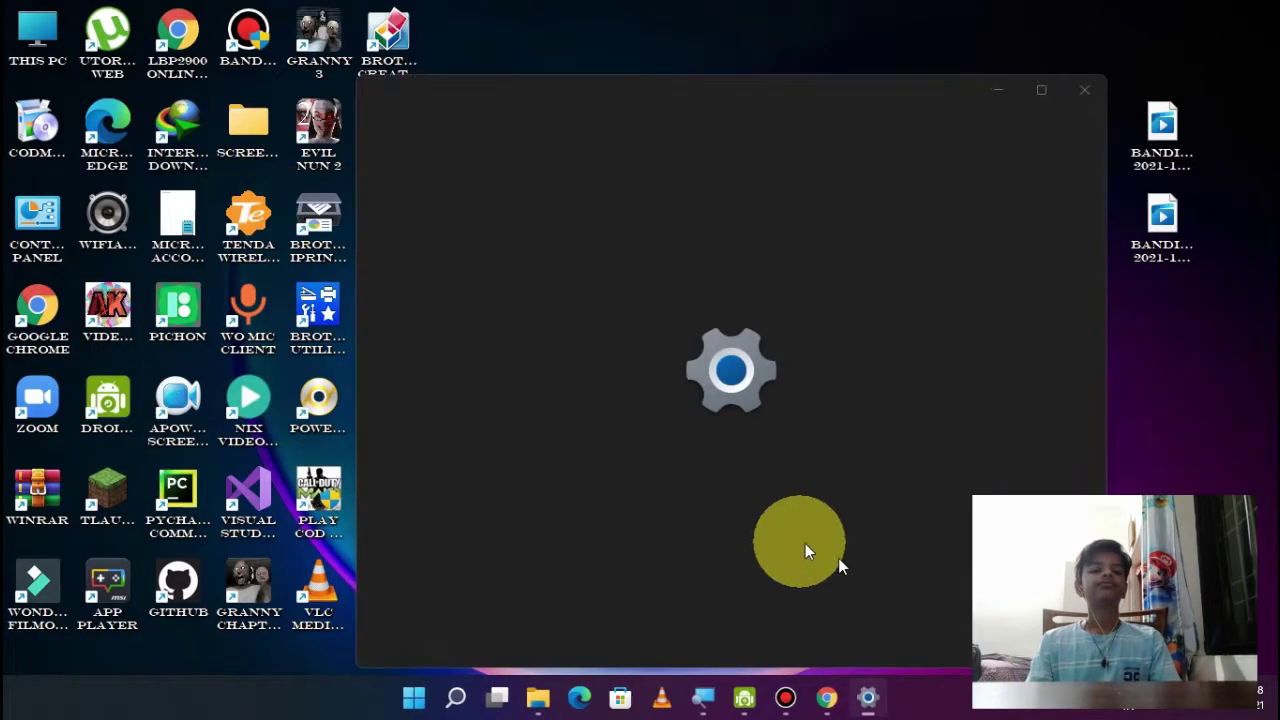
Examine the device and Windows specifications on the maximized About page, and minimize Settings.
left_click(1041, 90)
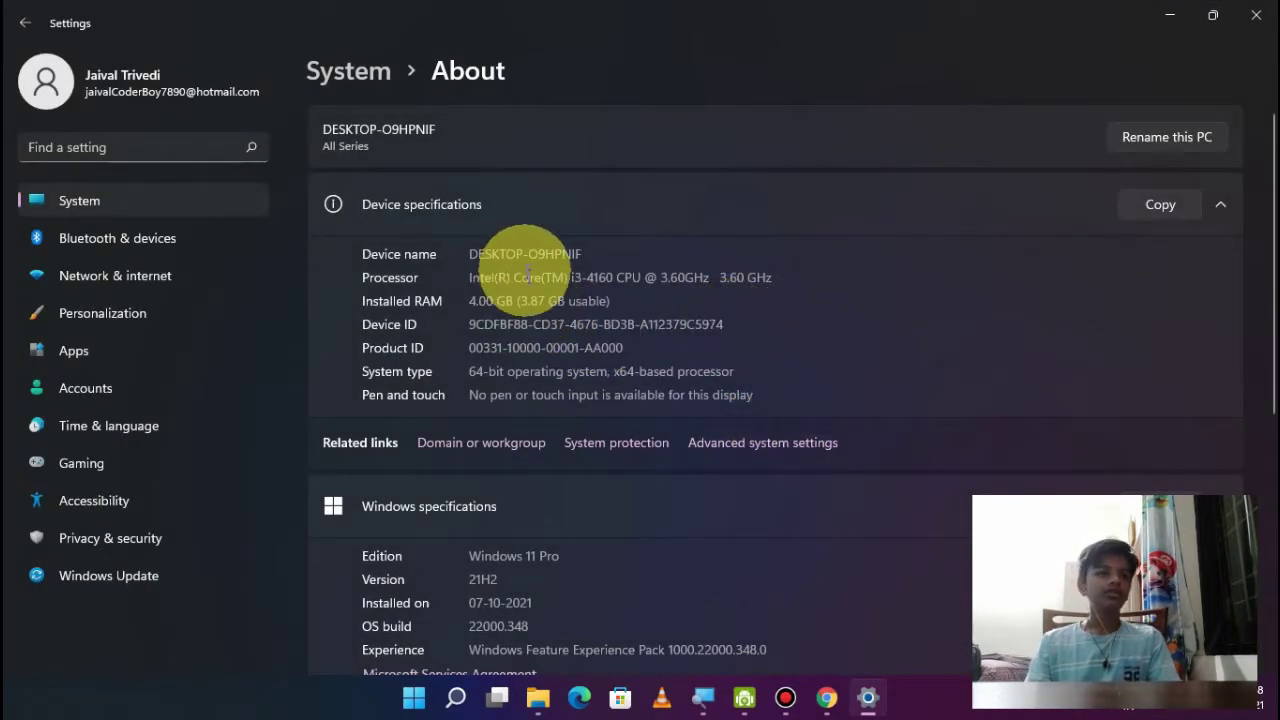
scroll(465, 300, "down", 3)
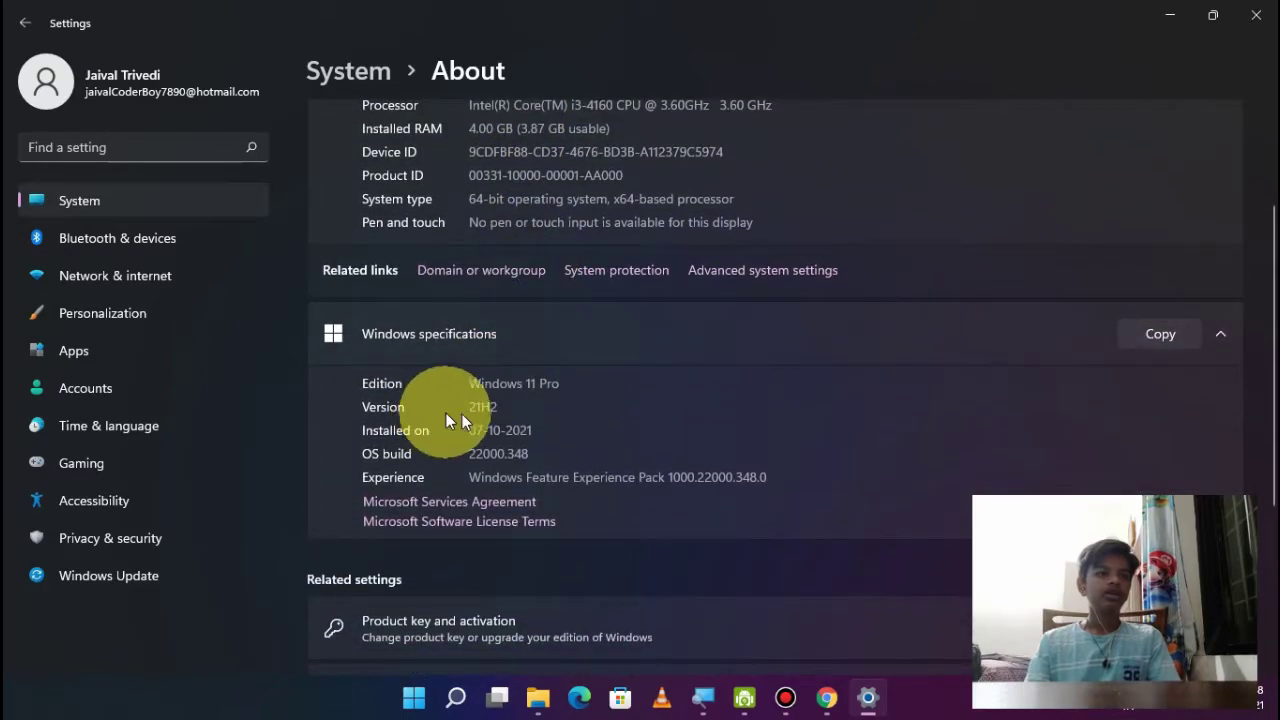
scroll(417, 368, "up", 3)
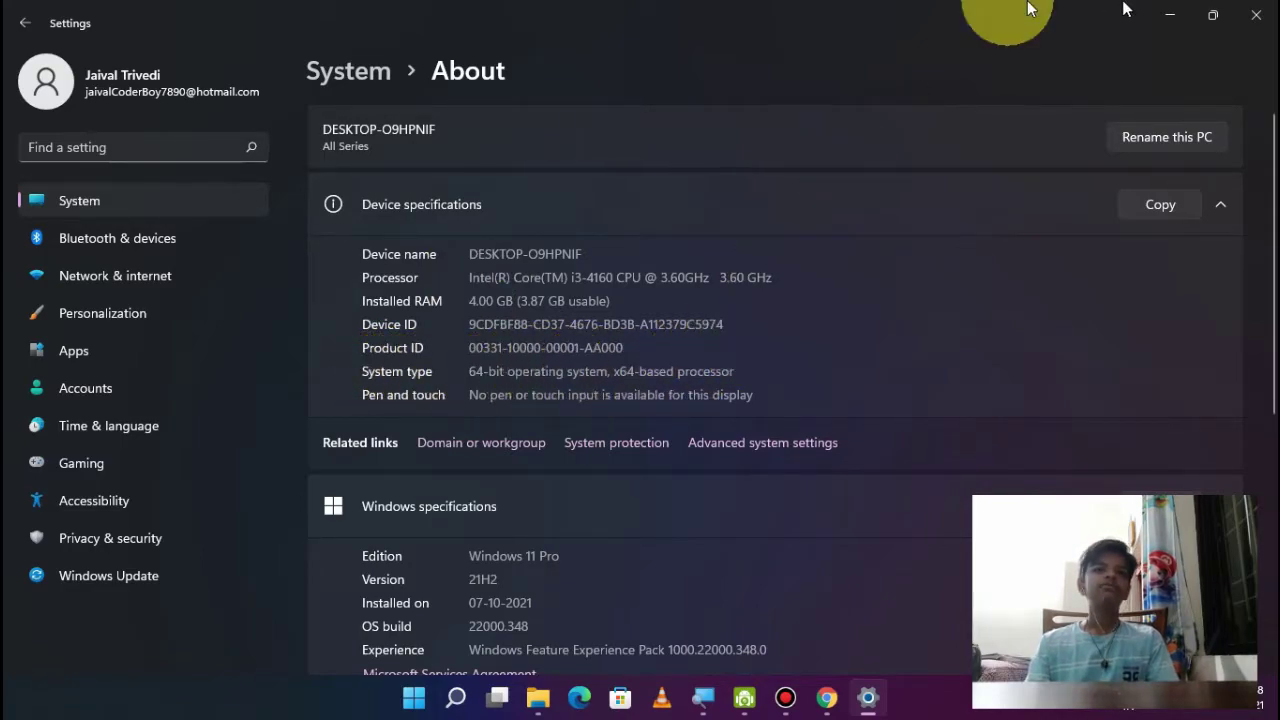
left_click(1170, 15)
Compare the 32-bit PowerISO download link in Google Chrome with the system type in Settings, and return to the download page.
left_click(826, 697)
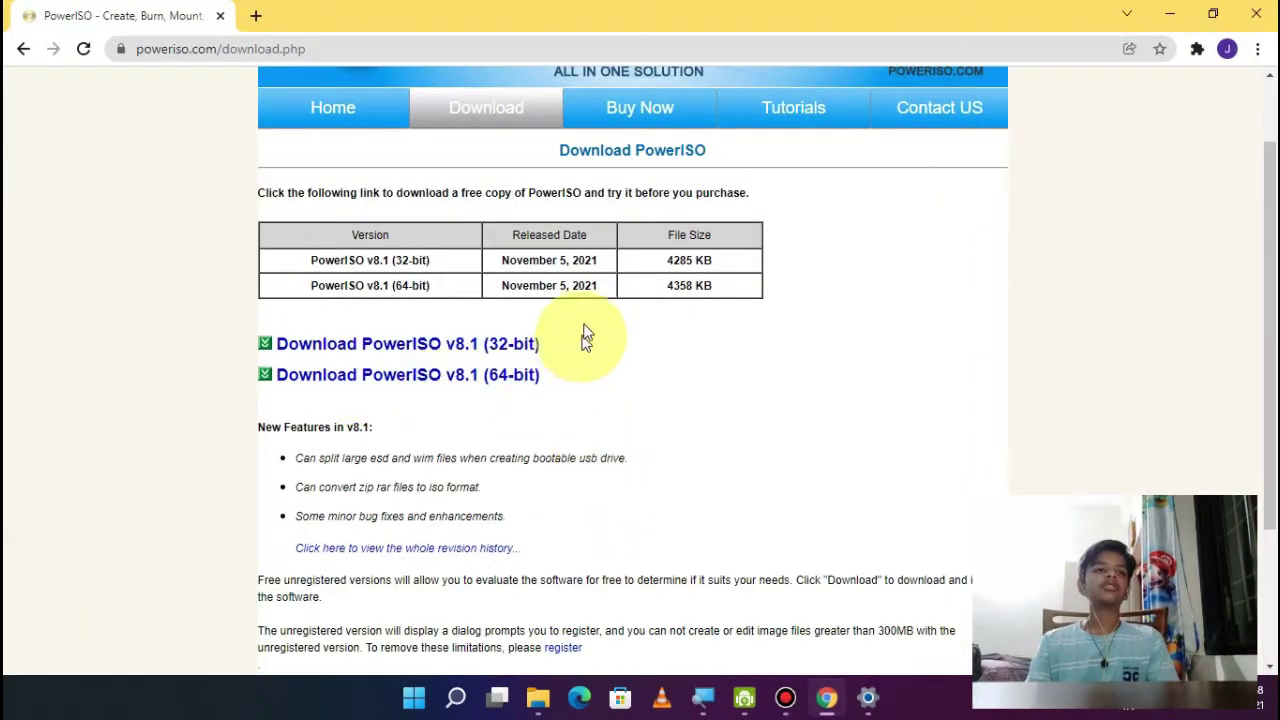
left_click_drag(548, 343, 364, 343)
left_click(867, 697)
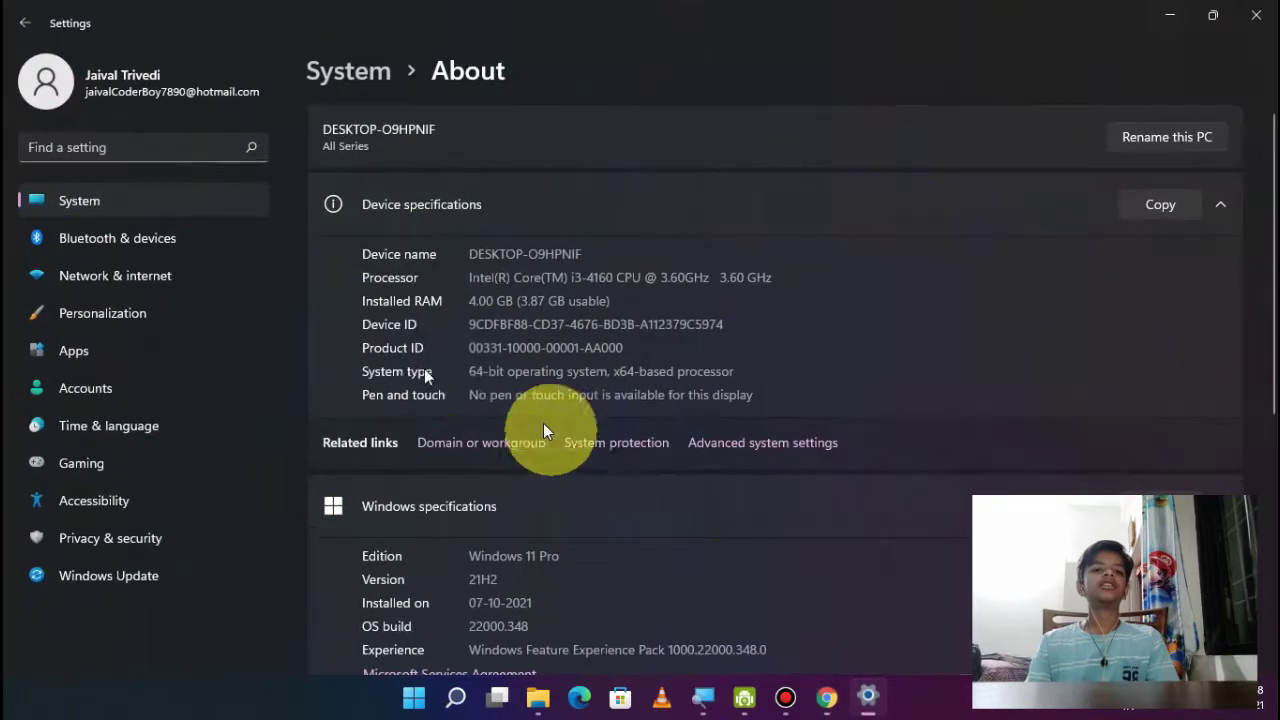
left_click_drag(509, 368, 535, 371)
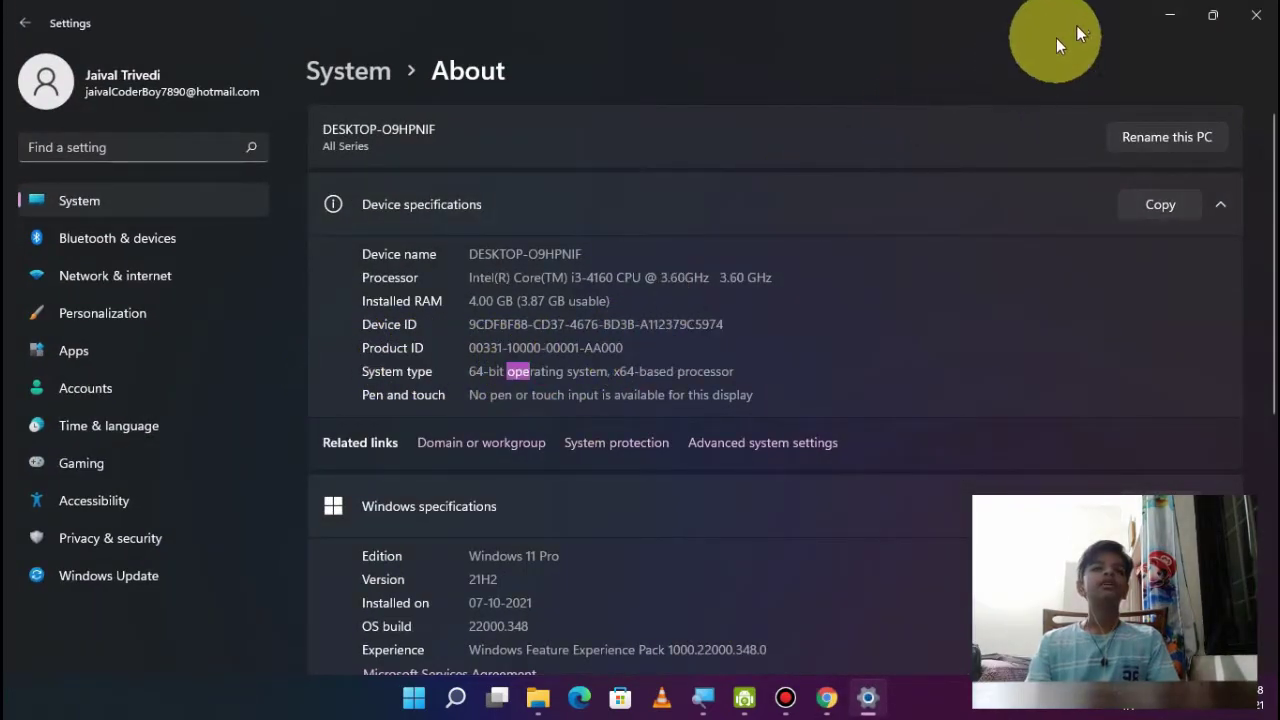
left_click(1169, 15)
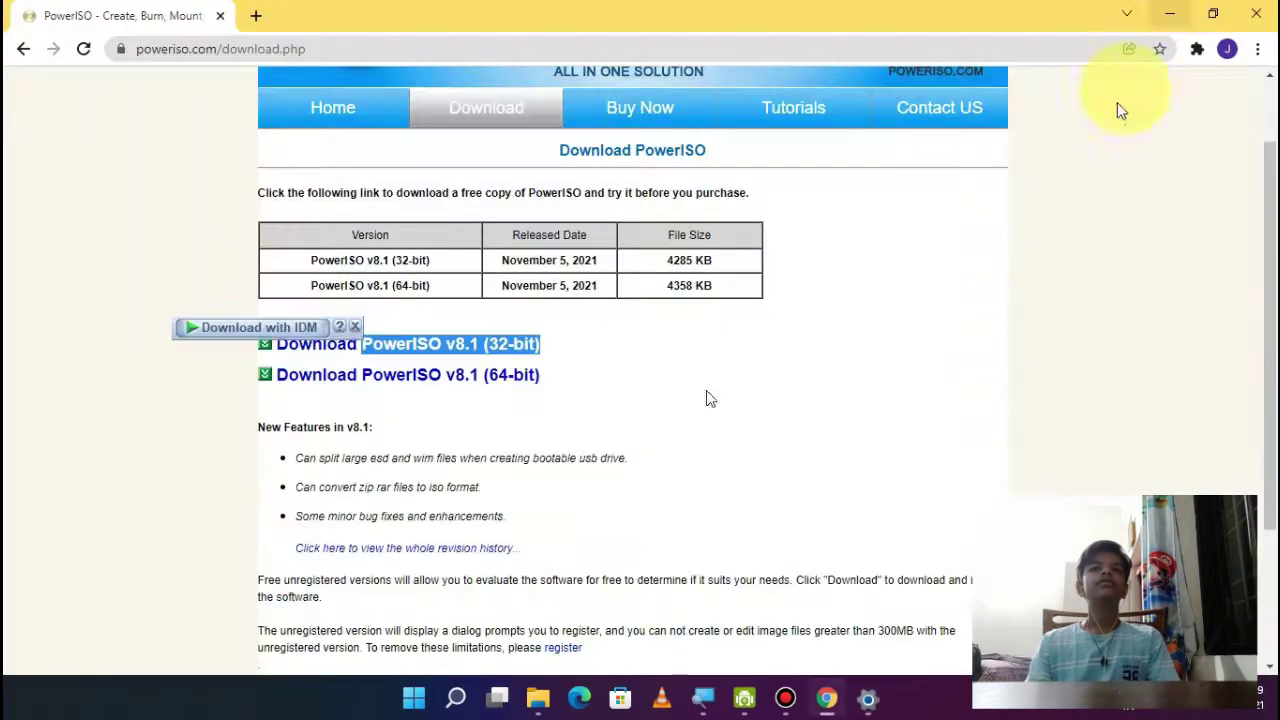
left_click(557, 387)
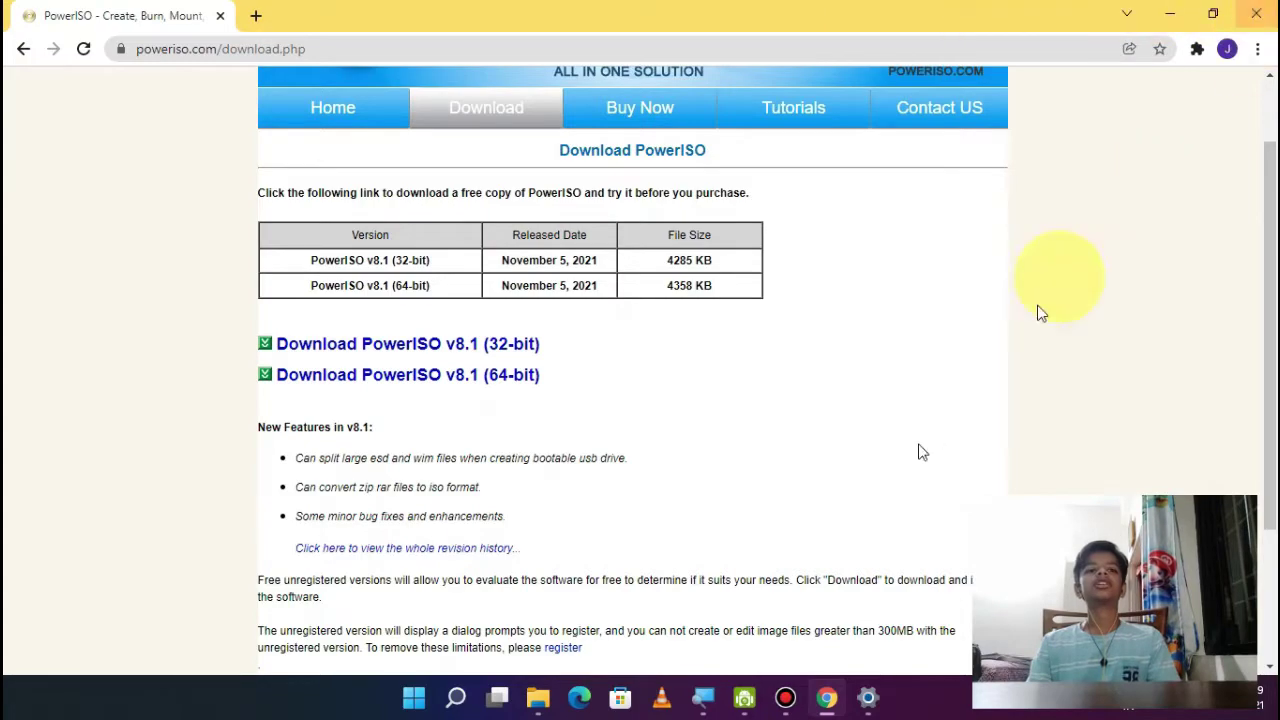
Bring up the Downloads folder window, and minimize it and Google Chrome to clear the desktop.
mouse_move(540, 695)
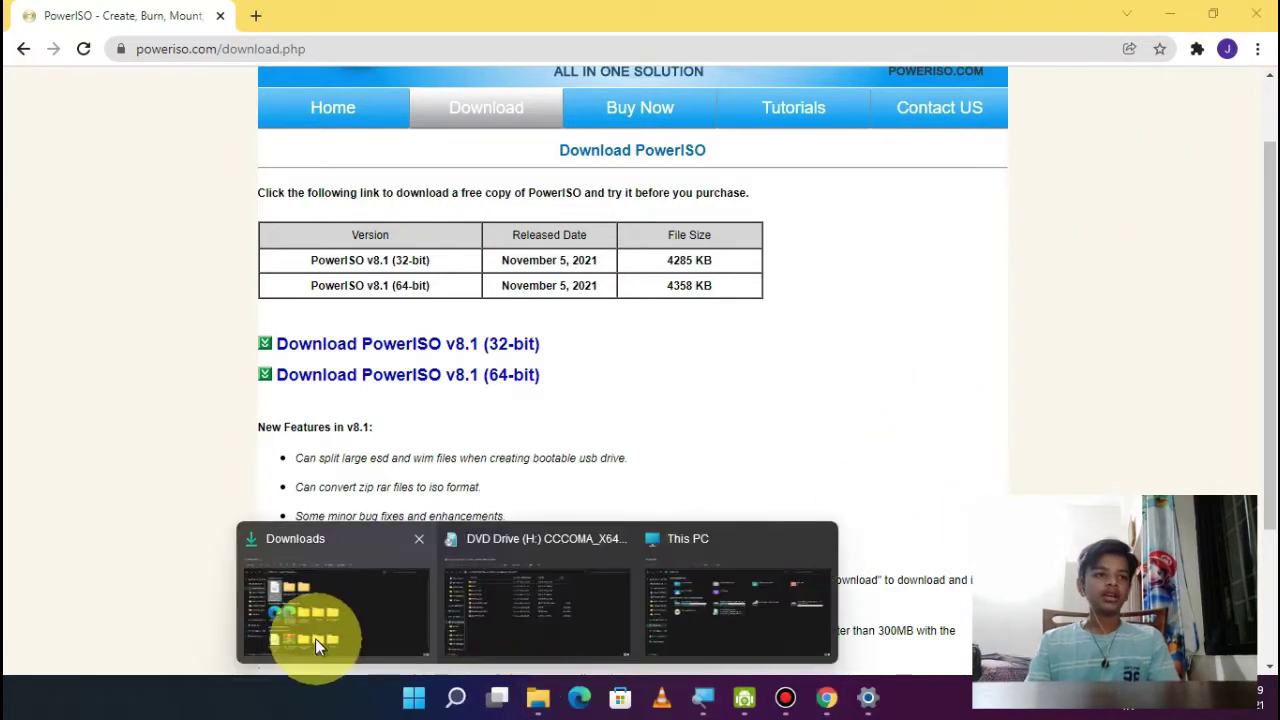
left_click(315, 645)
left_click(24, 96)
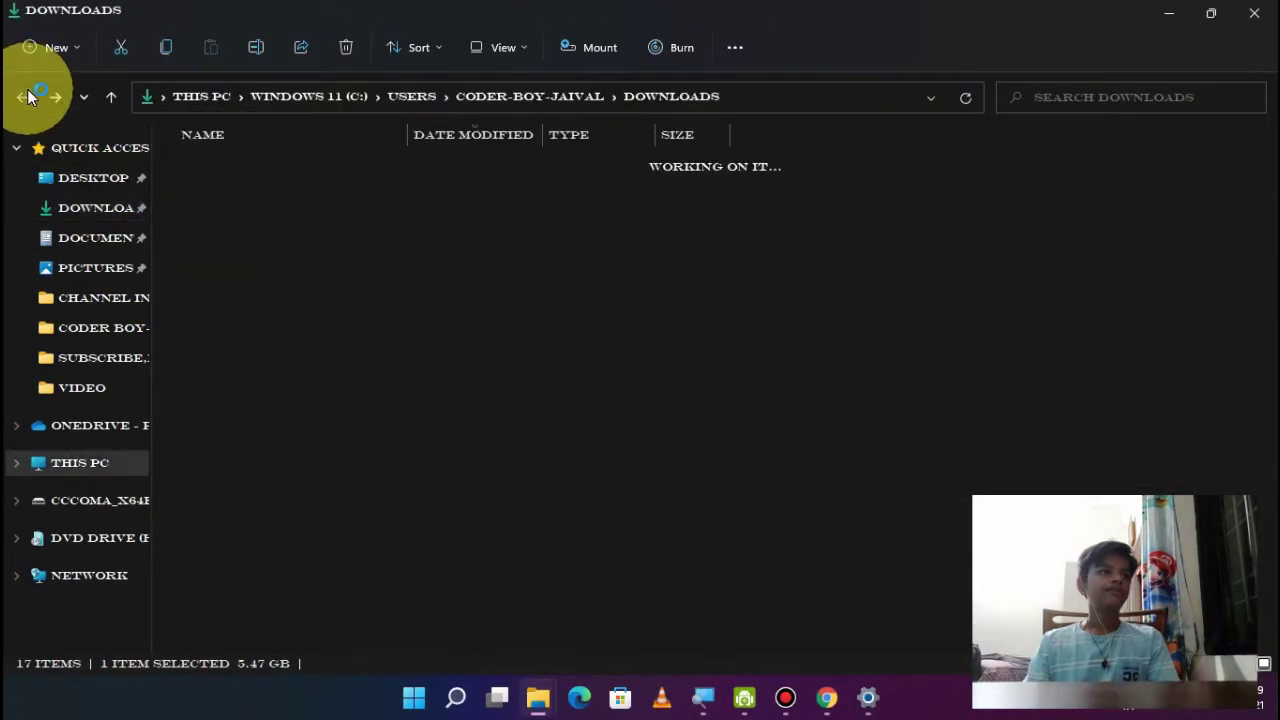
left_click(1165, 10)
left_click(1180, 9)
mouse_move(865, 708)
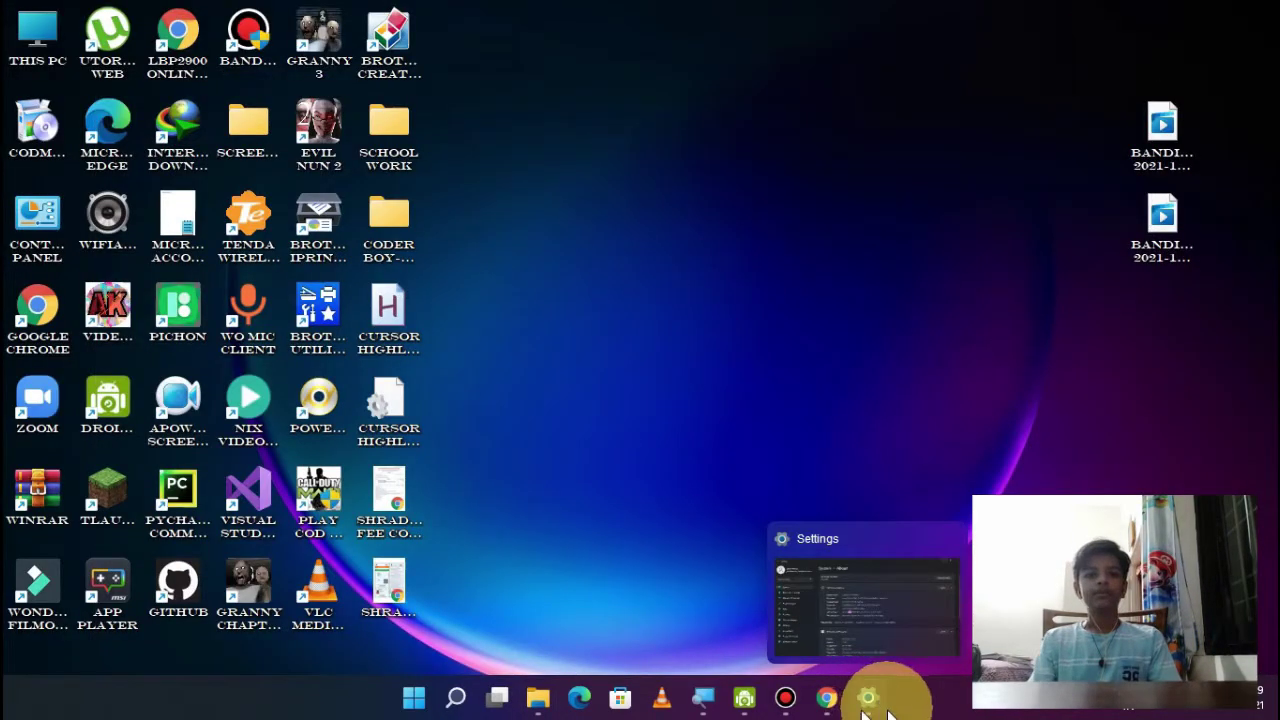
key("super+Tab")
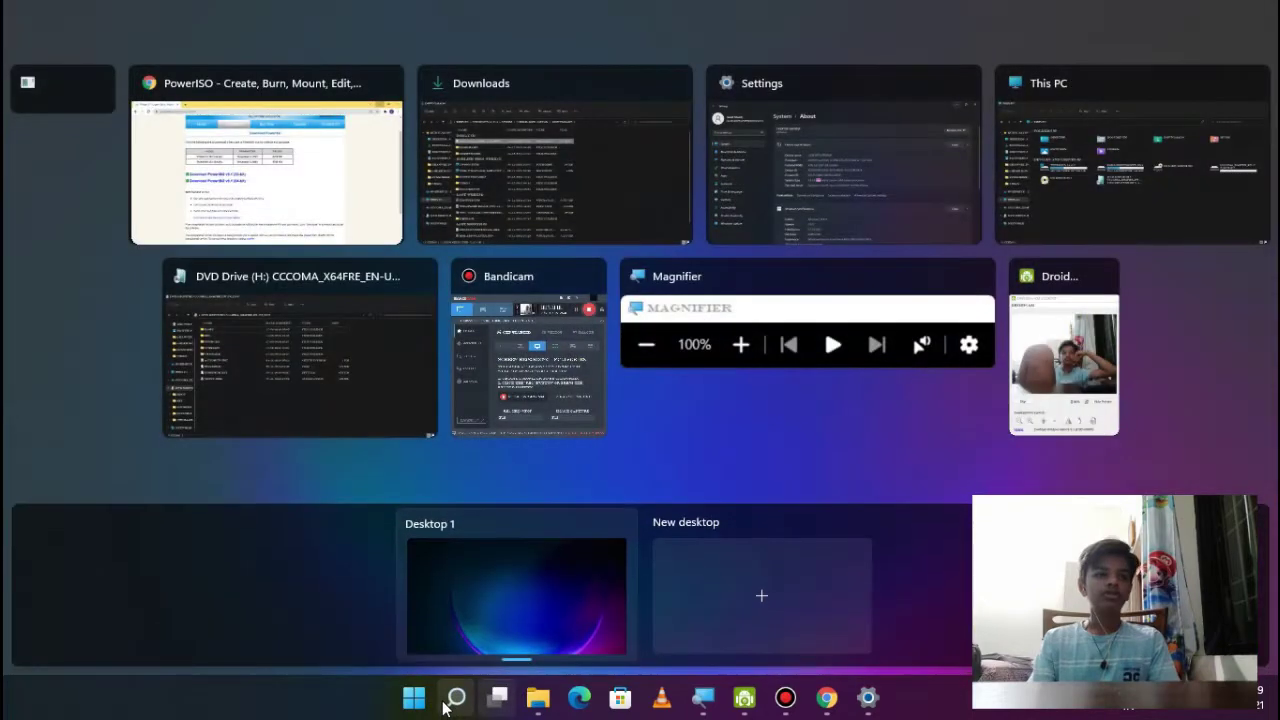
Search Windows for "control", open Control Panel and go to its list of programs to uninstall or change.
left_click(450, 700)
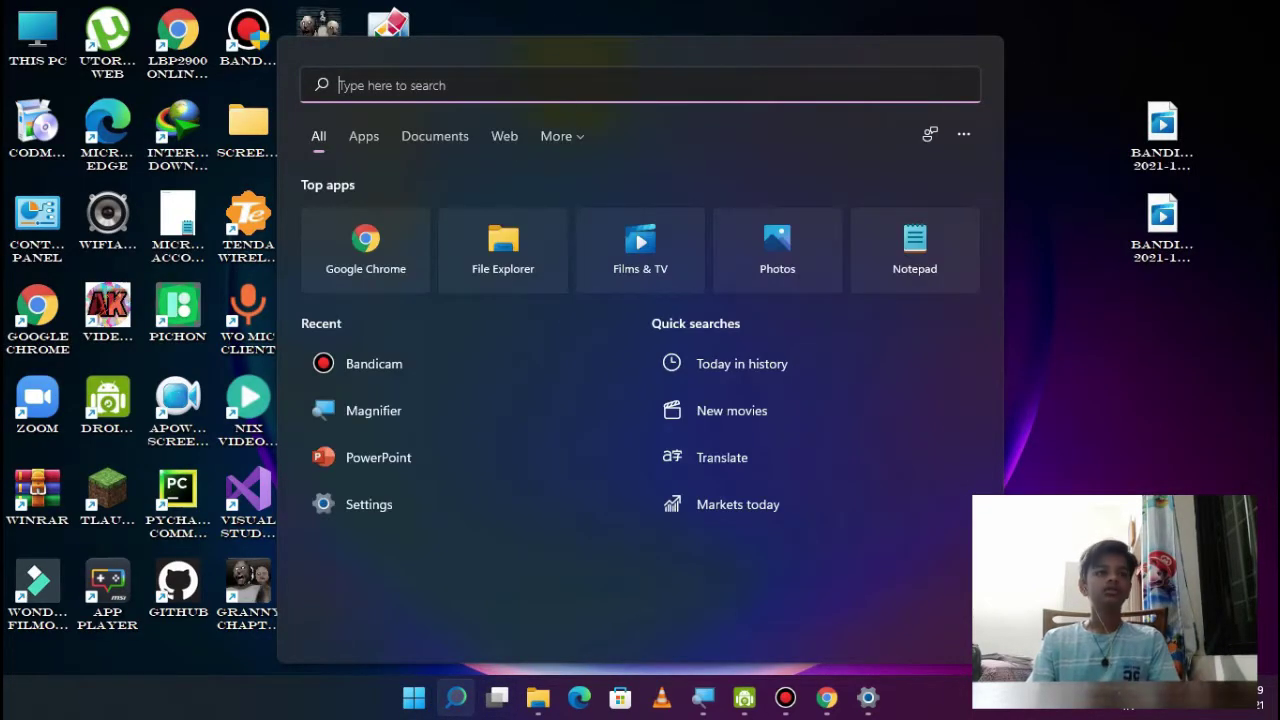
type("control")
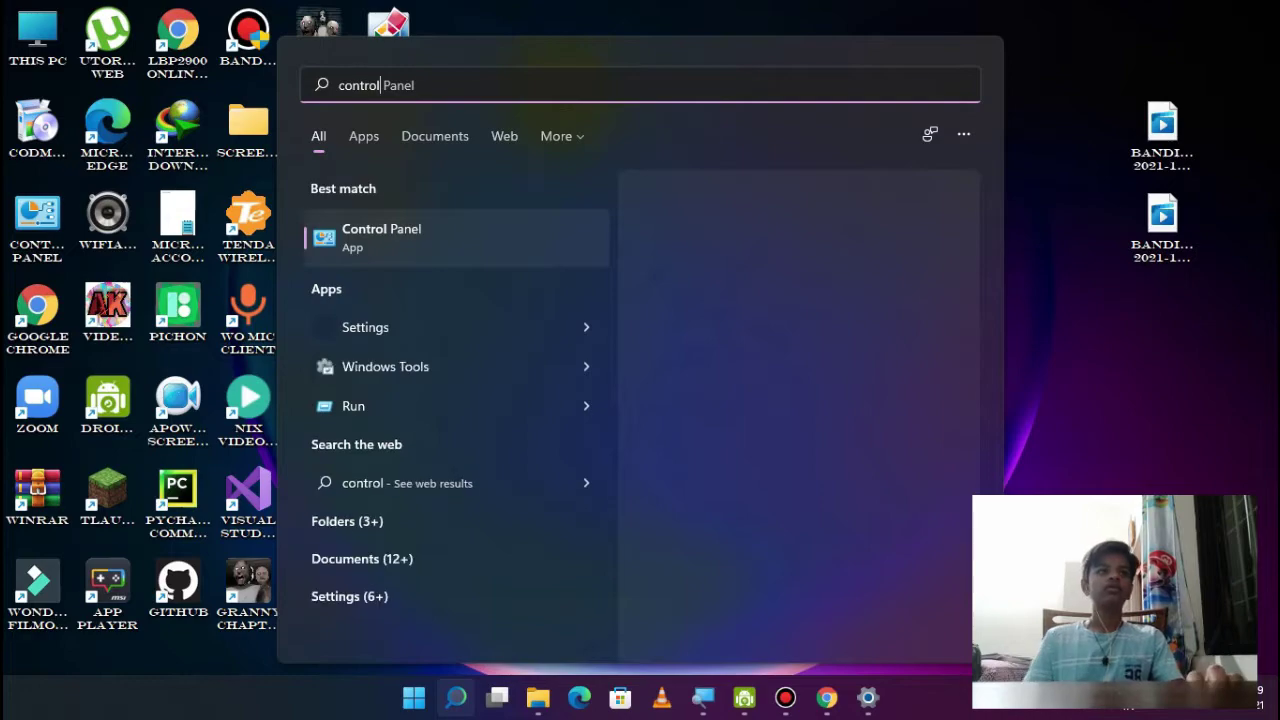
key("Return")
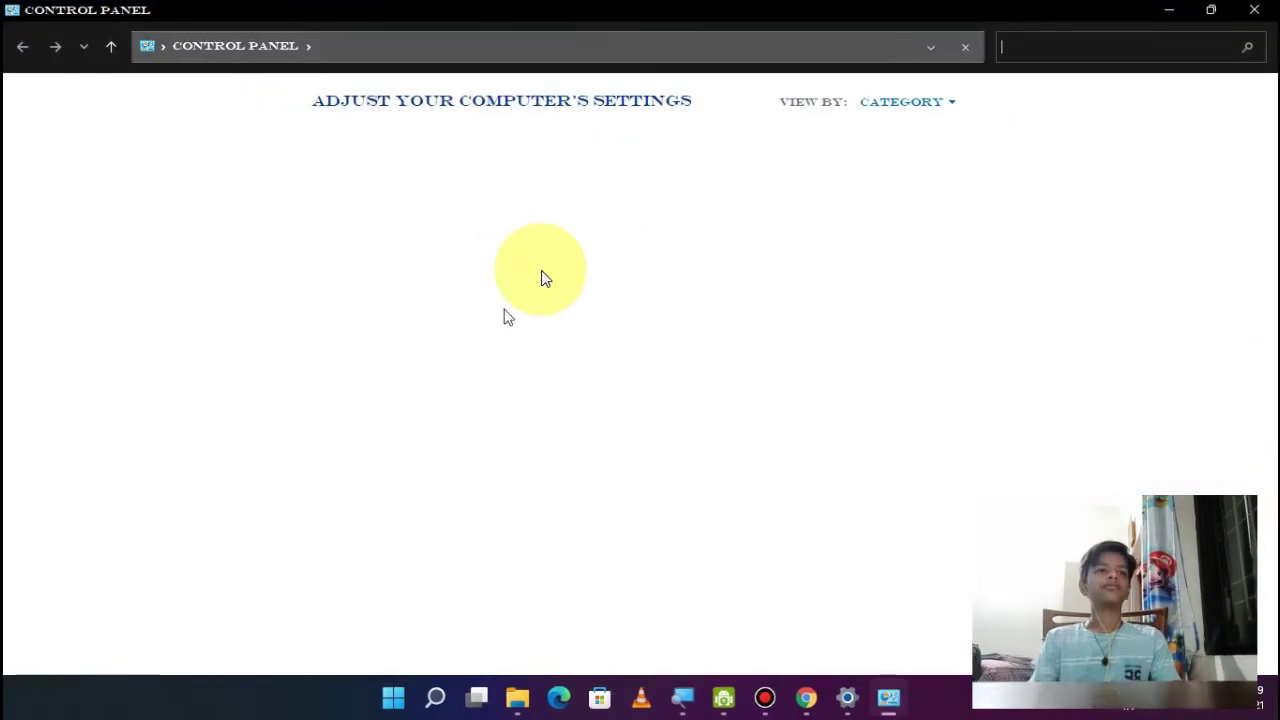
left_click(421, 392)
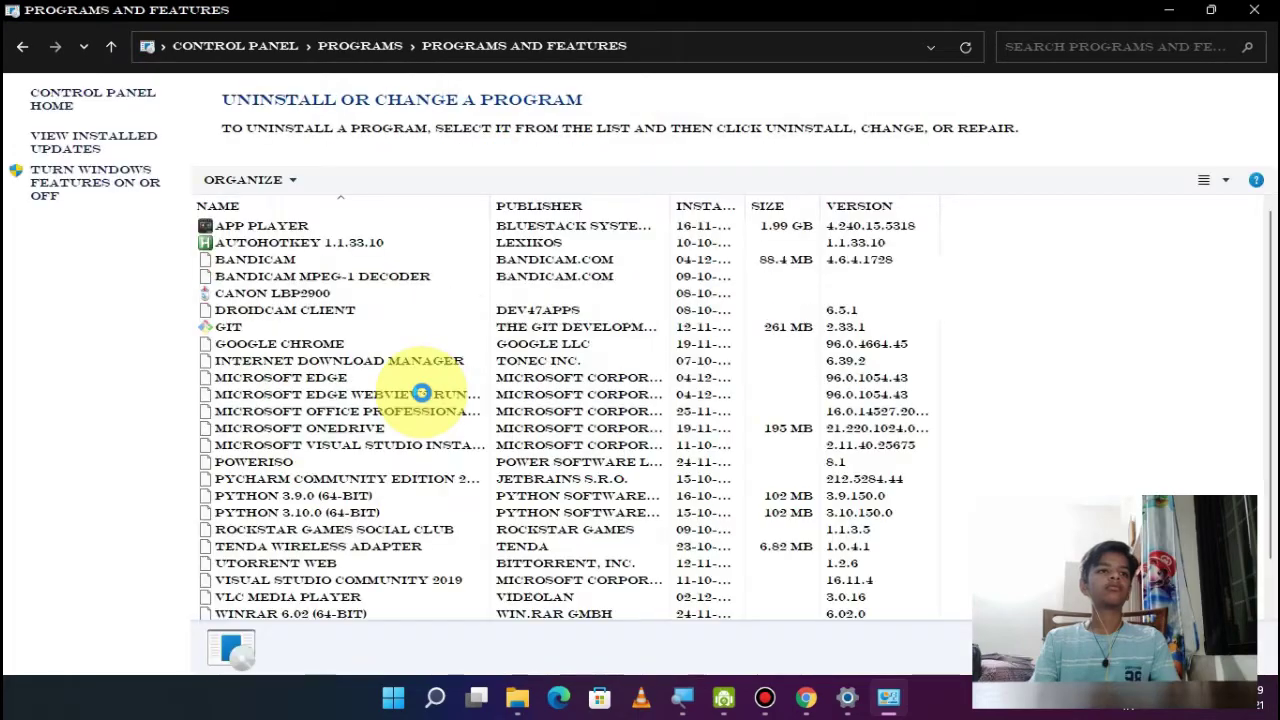
Find PowerISO in the list of installed programs and select it.
scroll(639, 311, "down", 4)
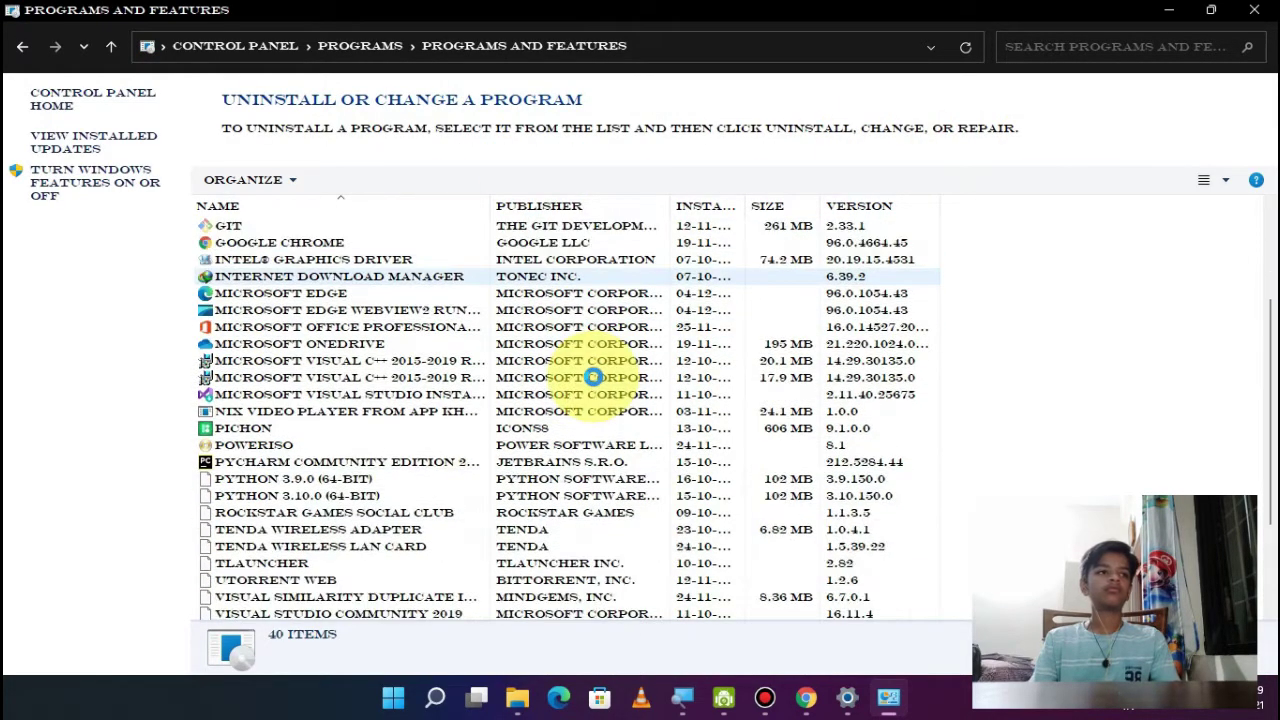
scroll(593, 377, "down", 5)
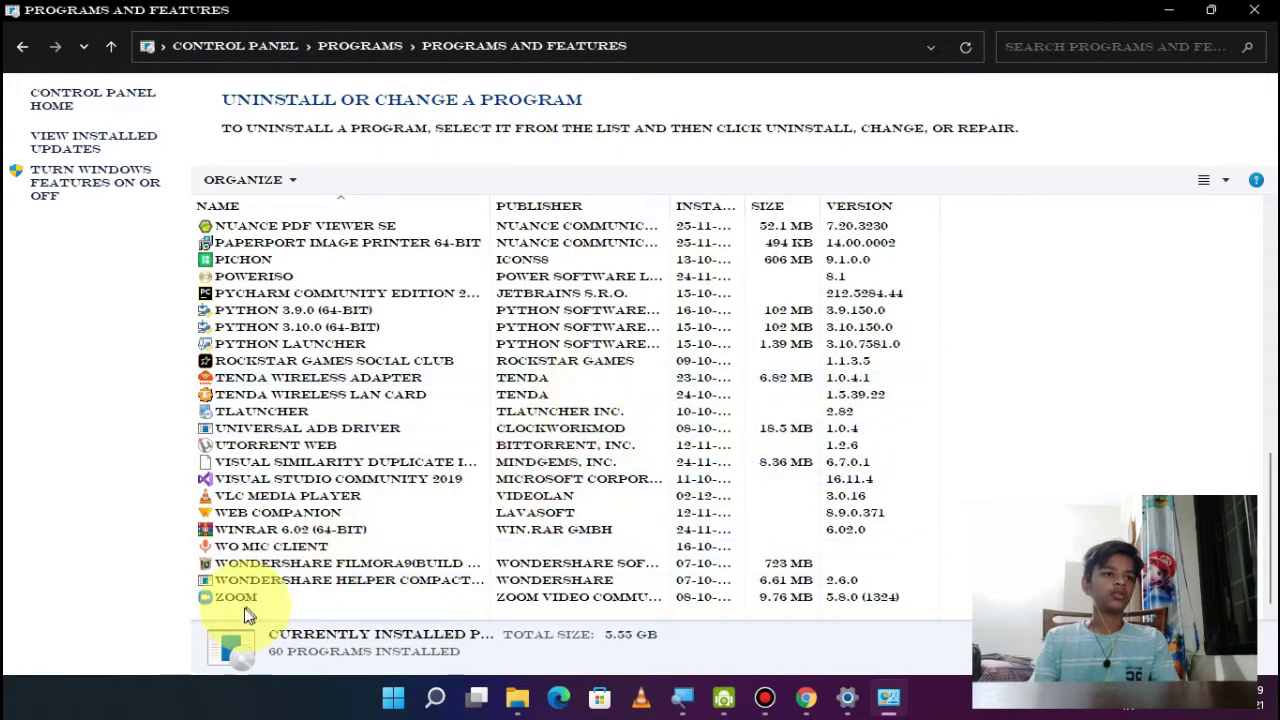
left_click(284, 282)
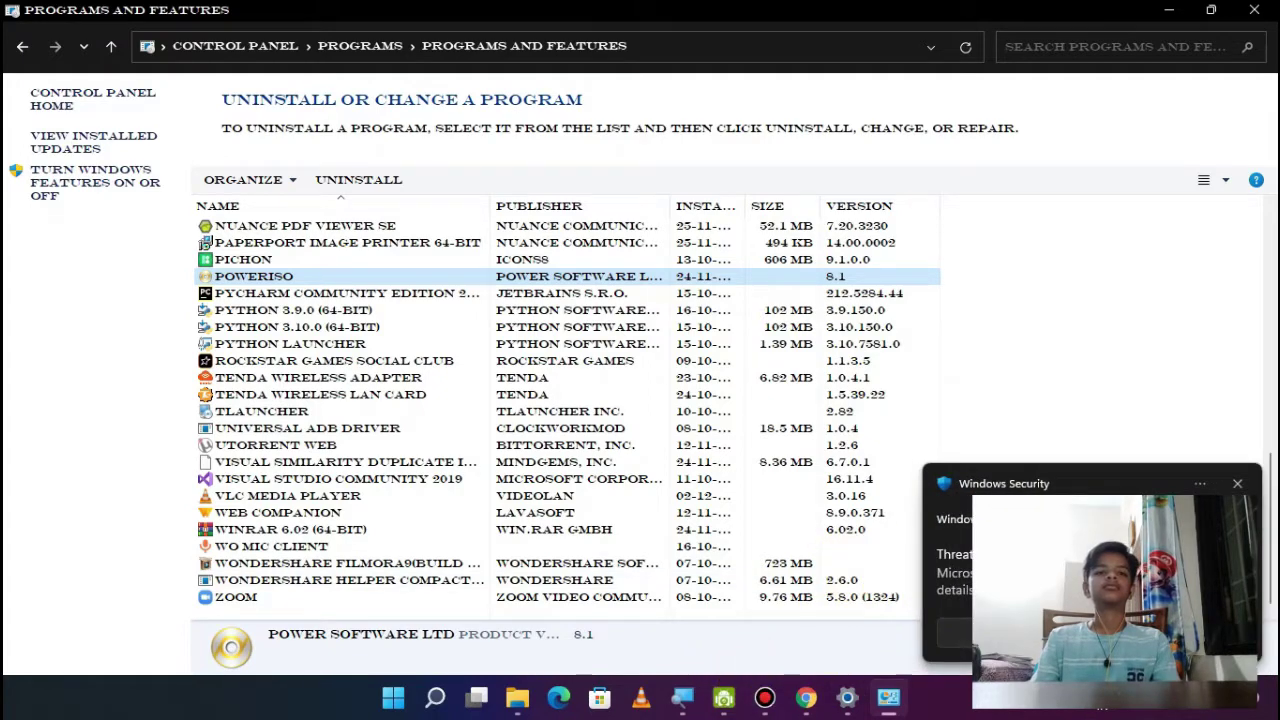
Uninstall PowerISO 8.1, and close the uninstaller and the web page it opens.
left_click(1240, 486)
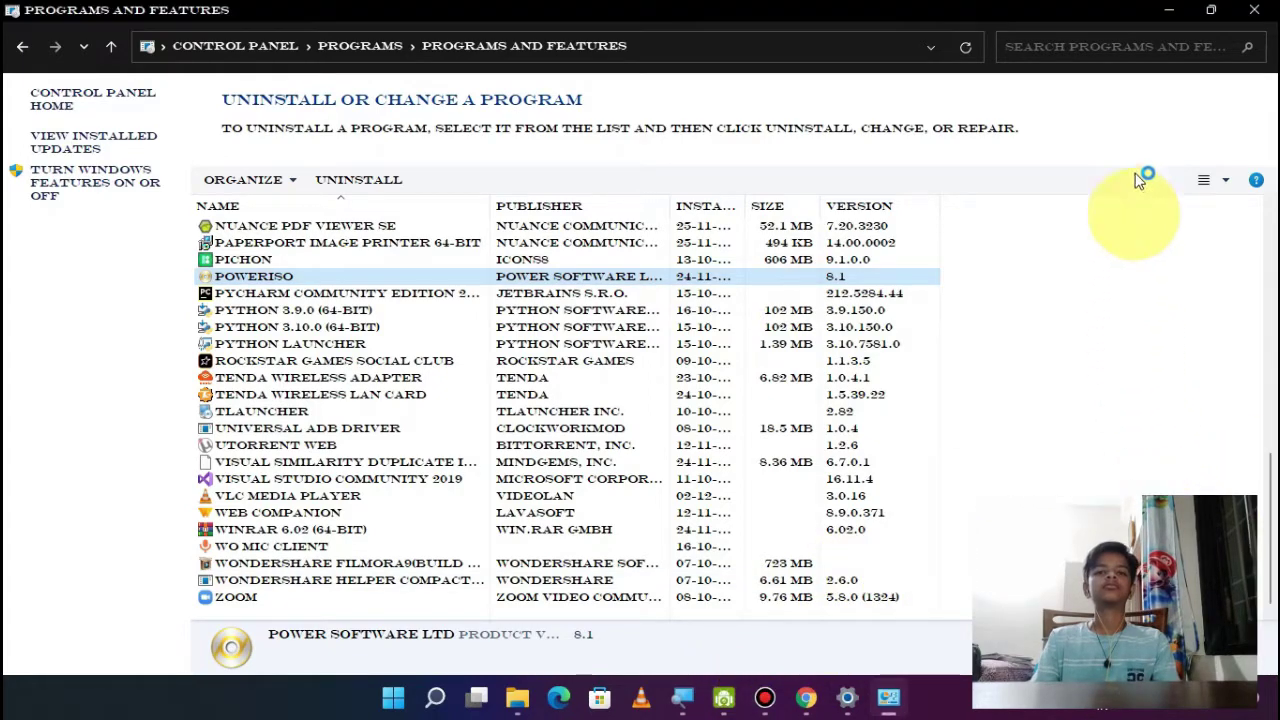
left_click(1180, 12)
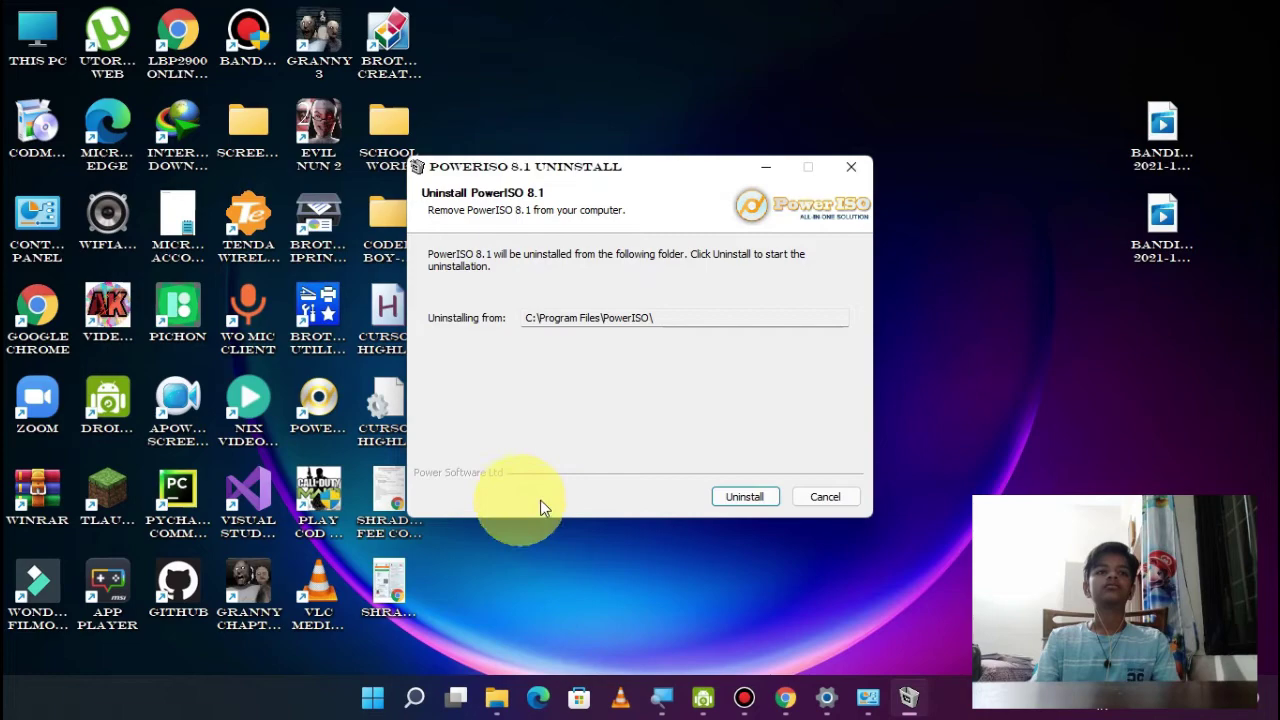
left_click(740, 492)
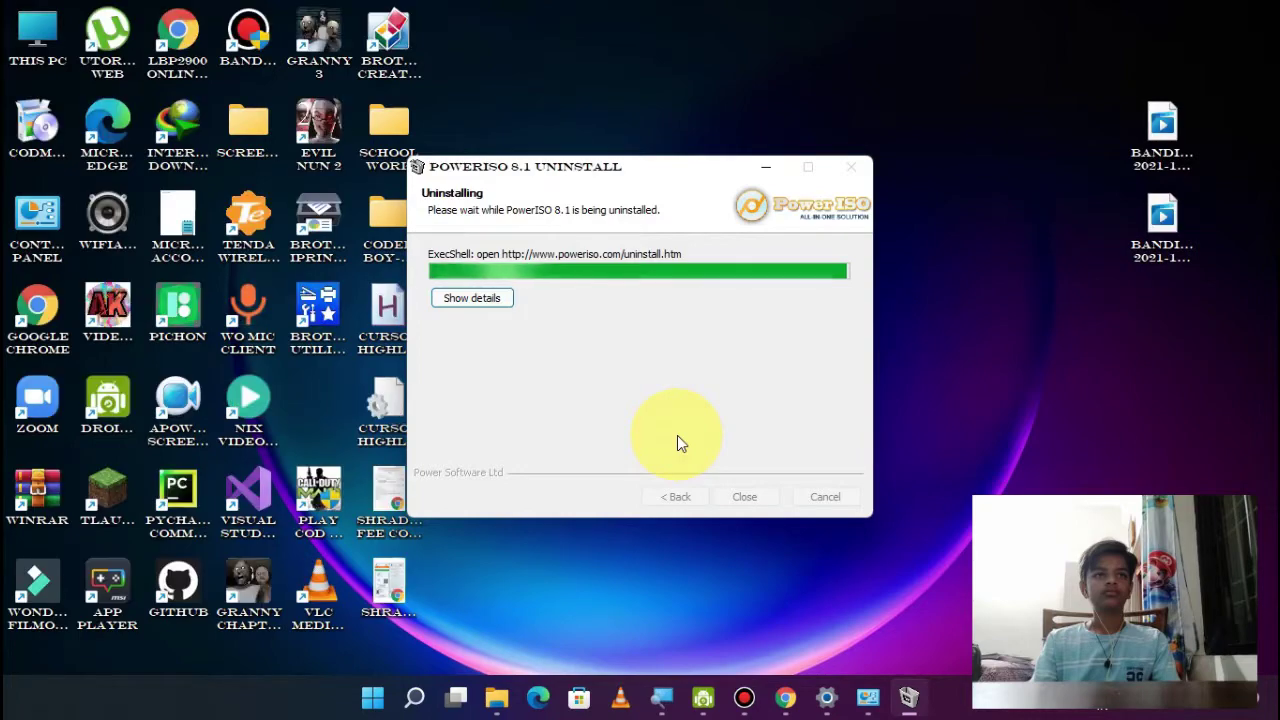
left_click(744, 497)
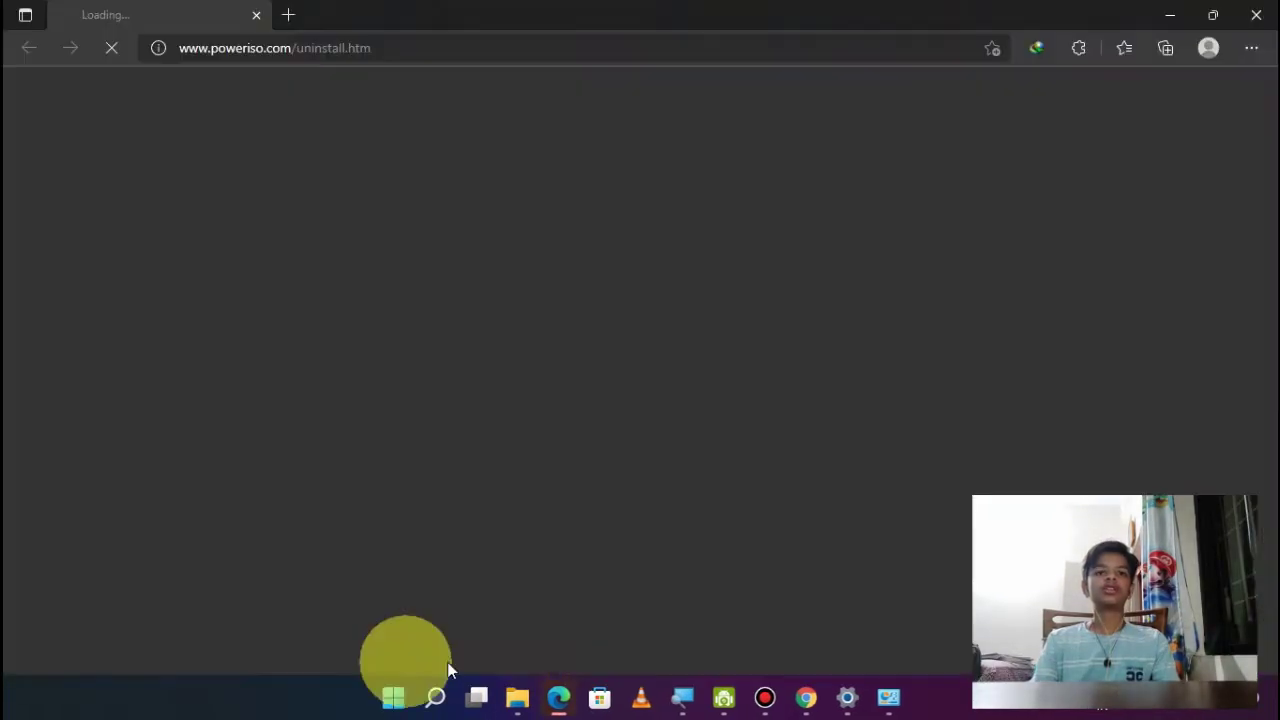
left_click(1256, 15)
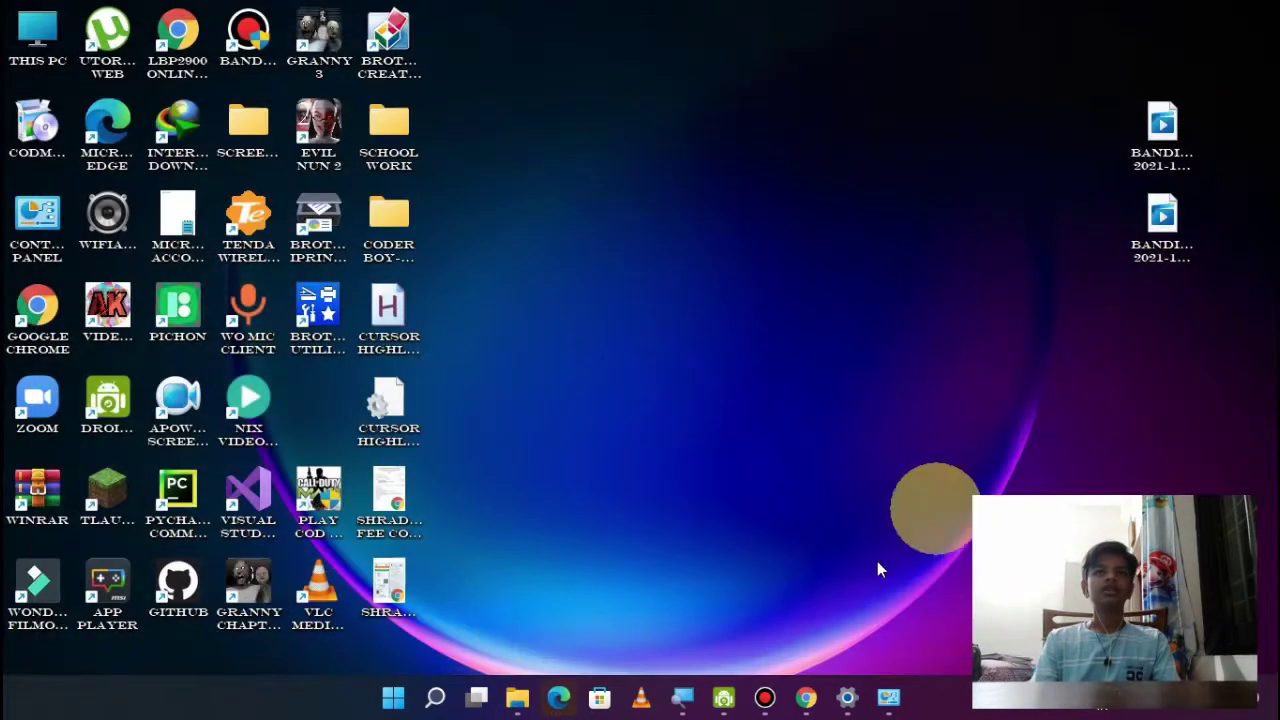
Download PowerISO v8.1 (64-bit) in Google Chrome, using the existing complete file, and show the installer in its folder.
left_click(805, 700)
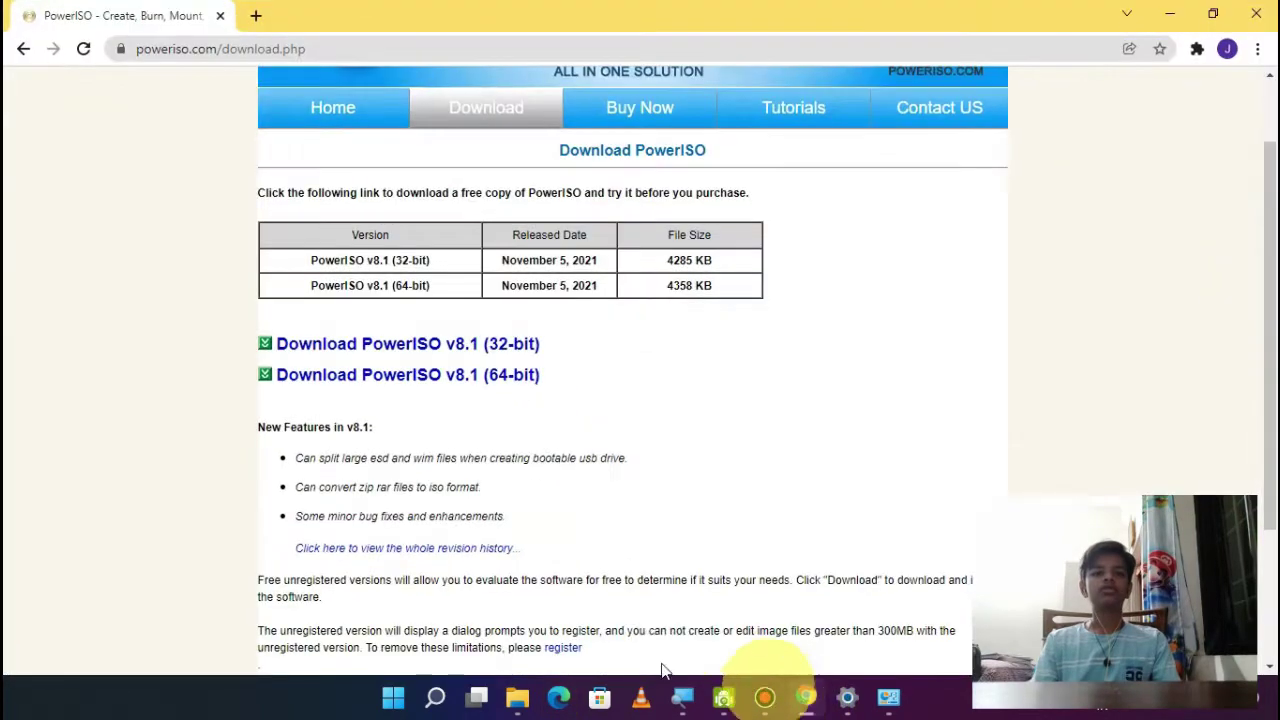
left_click(487, 378)
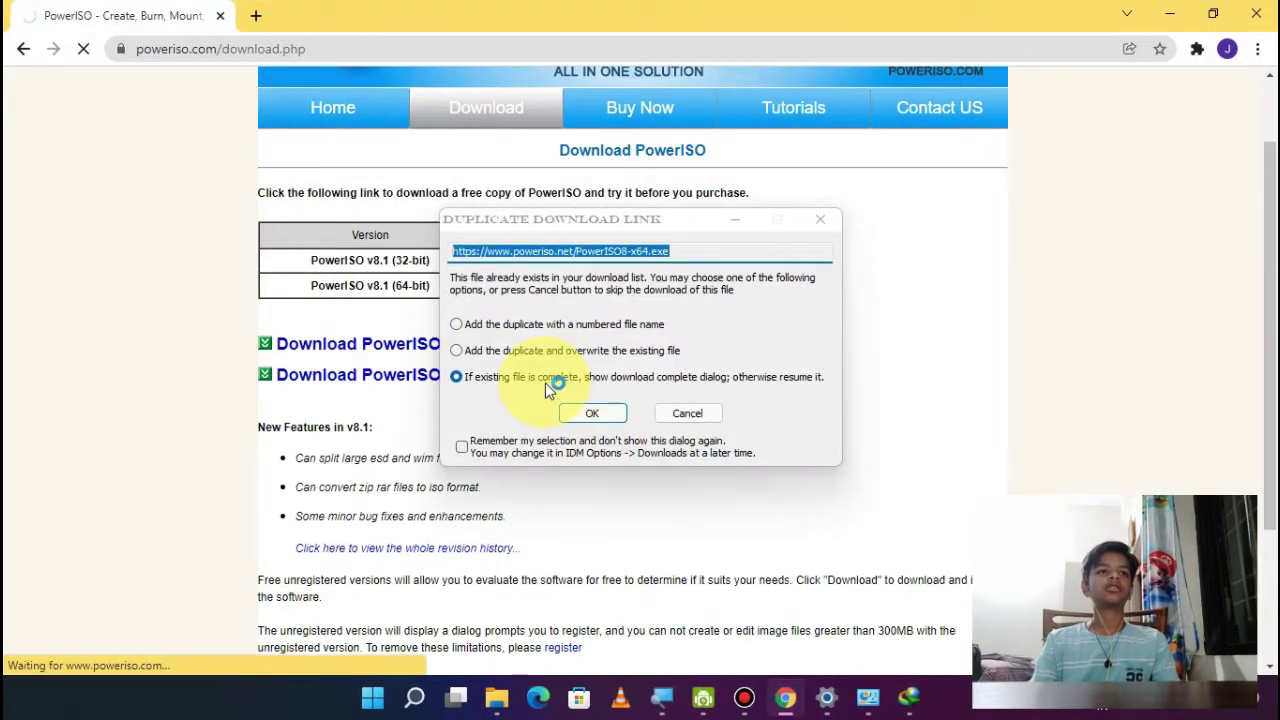
left_click(566, 420)
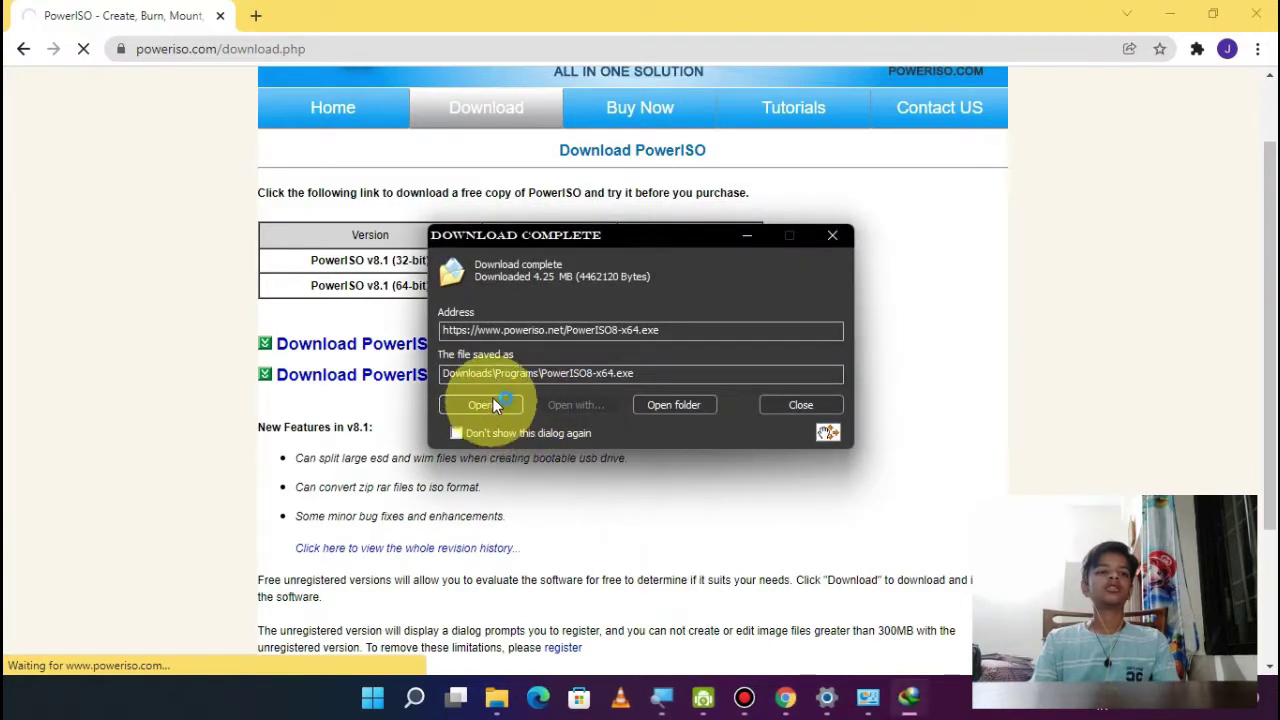
left_click(652, 404)
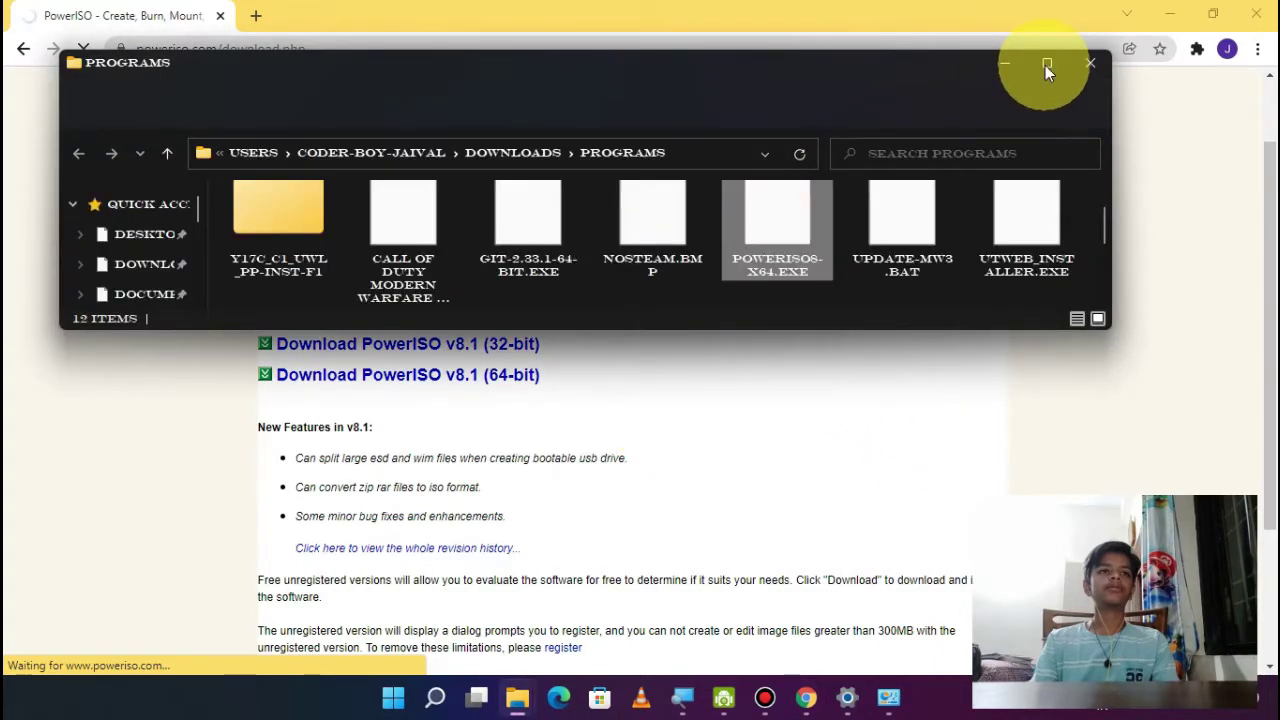
left_click(1046, 63)
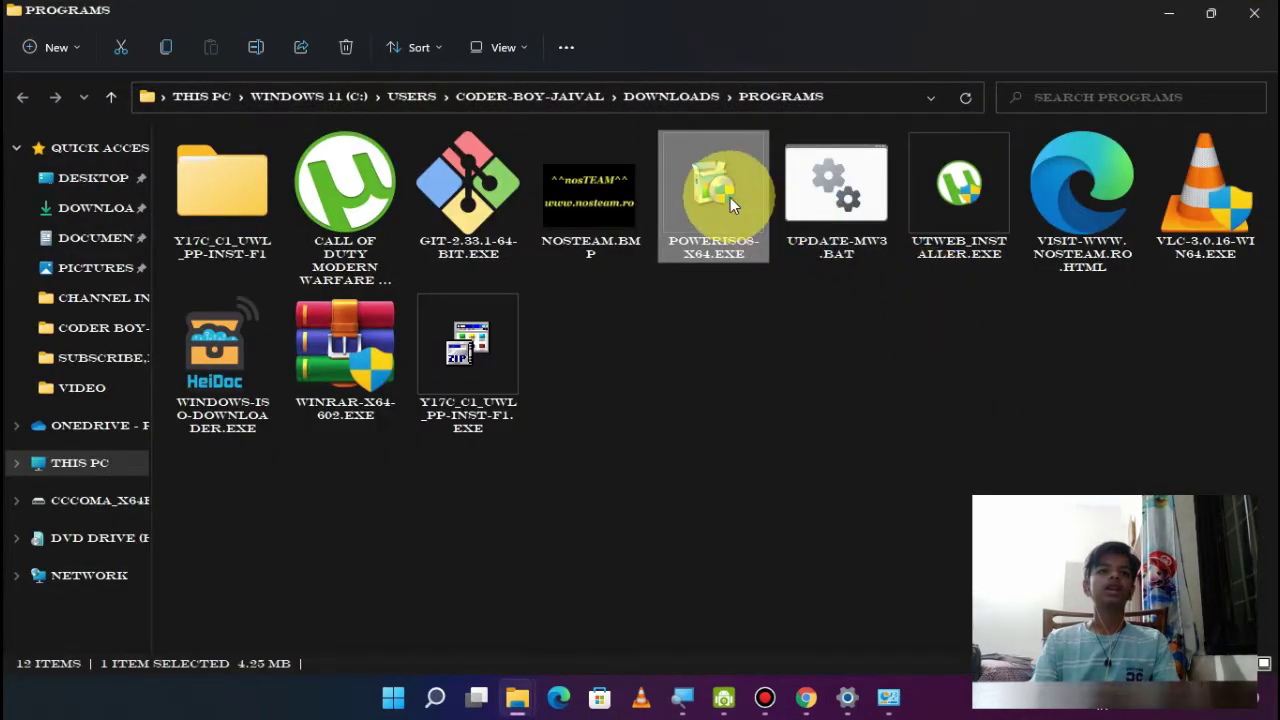
Run the PowerISO8-x64.exe installer as administrator, accept the license and install to C:\Program Files\PowerISO.
right_click(730, 197)
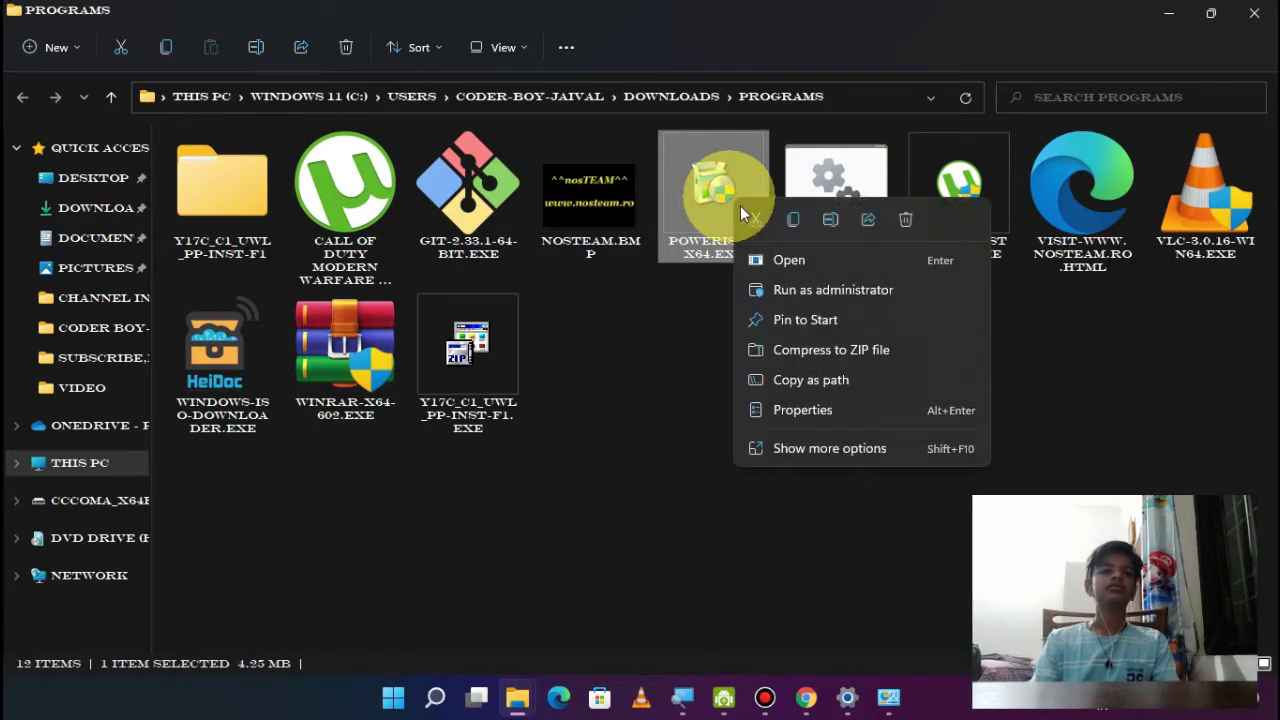
left_click(778, 288)
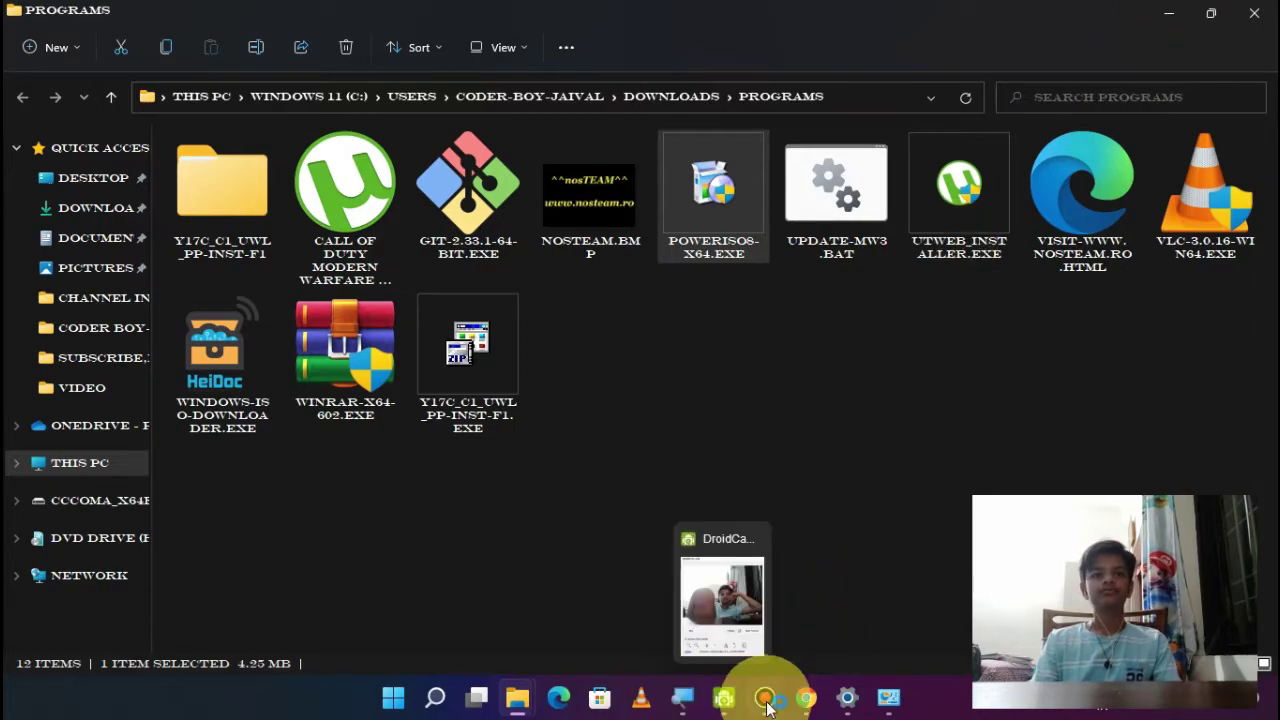
left_click(1168, 13)
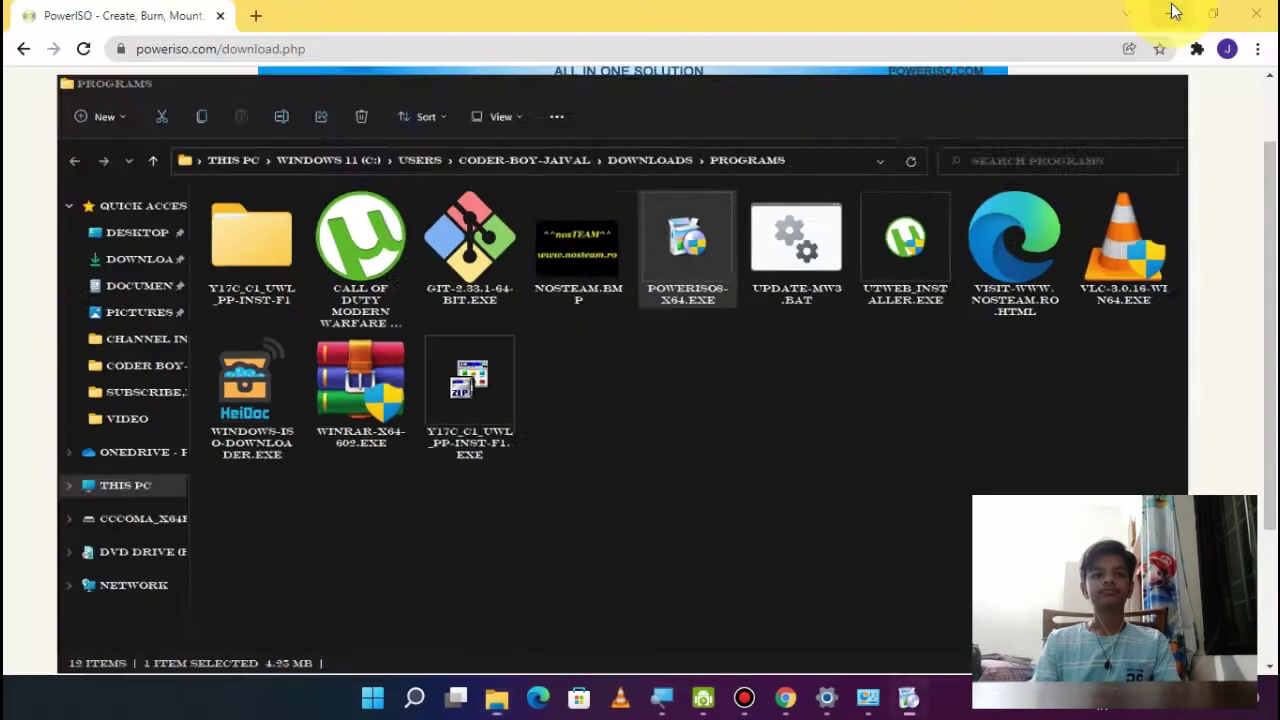
left_click(1171, 5)
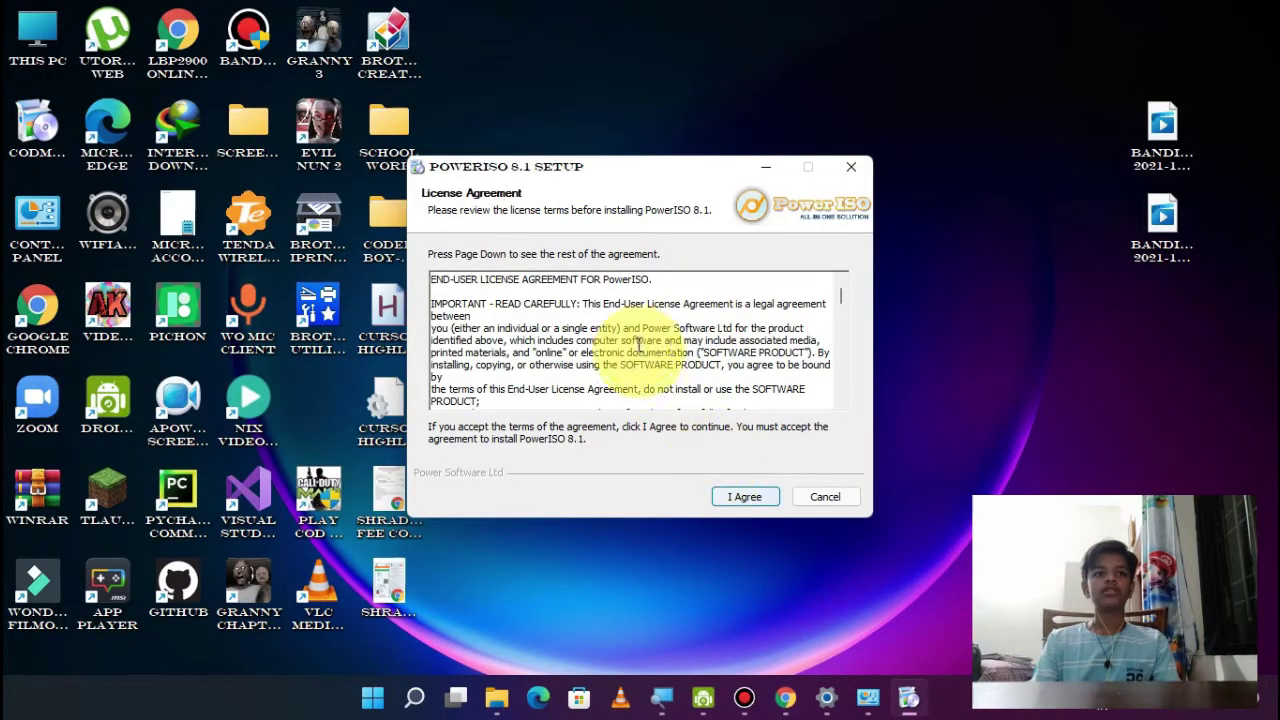
left_click(740, 497)
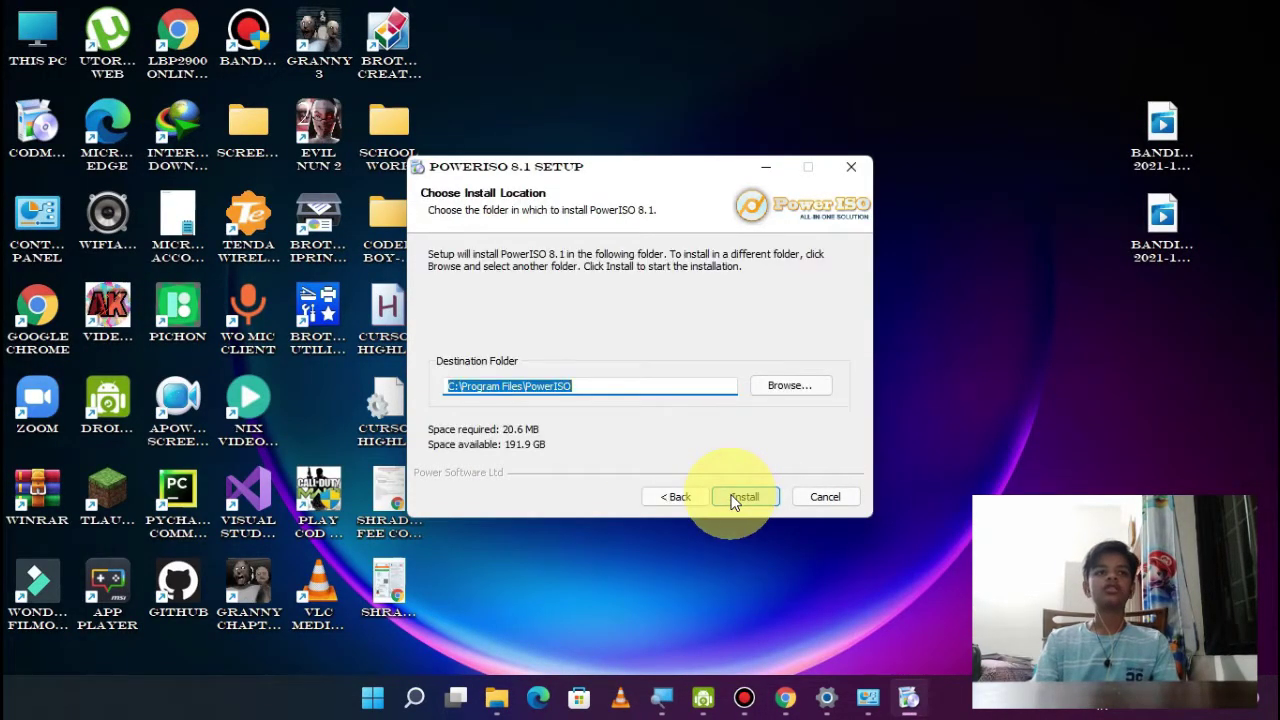
left_click(731, 495)
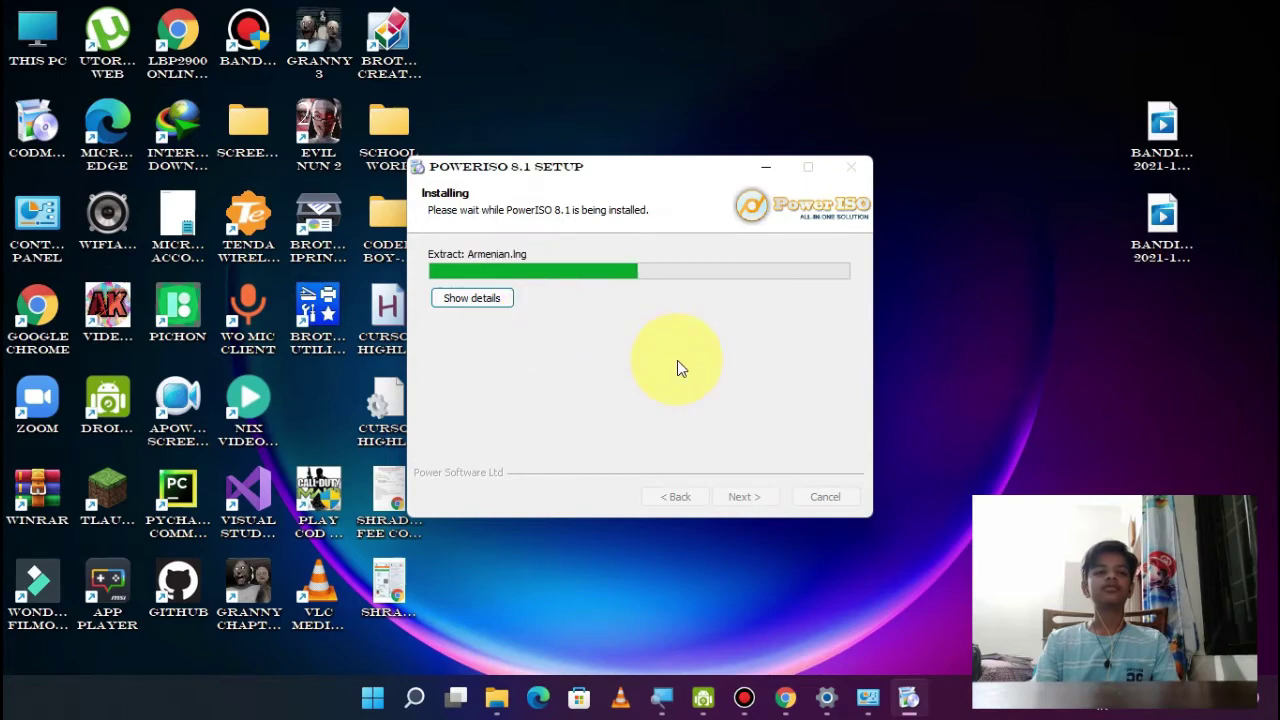
Close the DVD Drive (H:) and Programs folder windows while the installation runs.
left_click(503, 695)
left_click(589, 627)
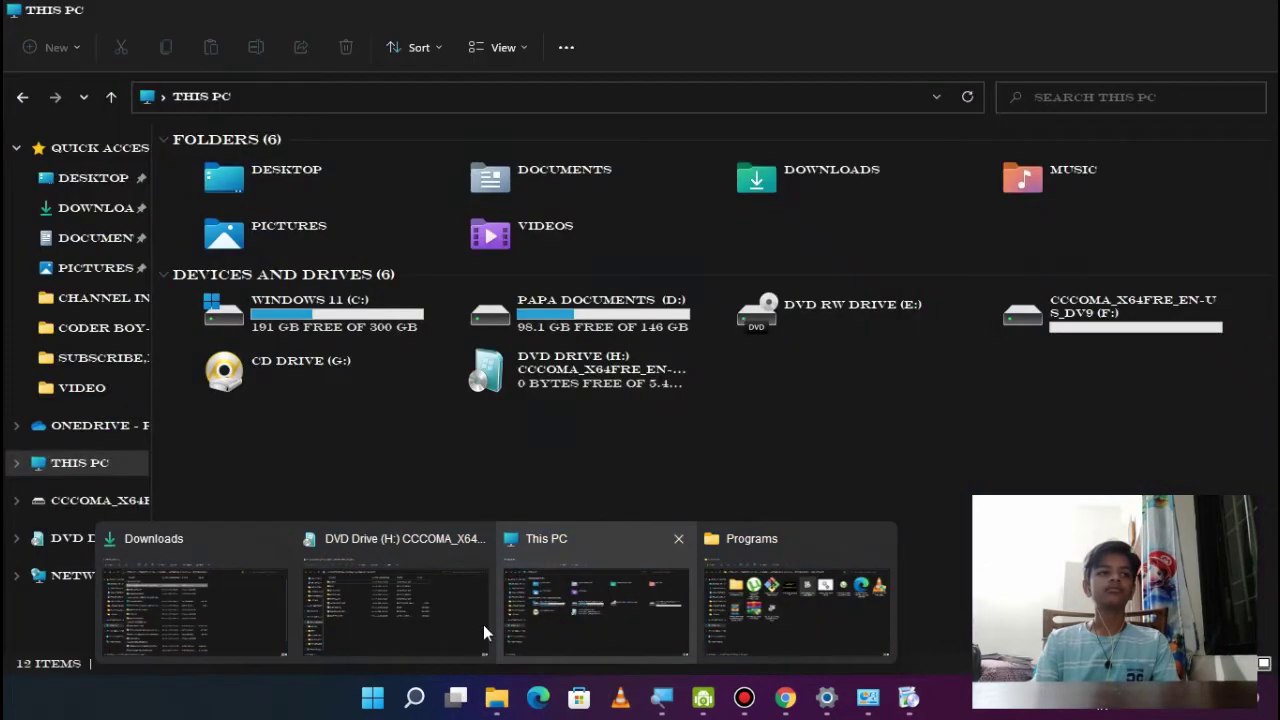
mouse_move(418, 540)
left_click(478, 540)
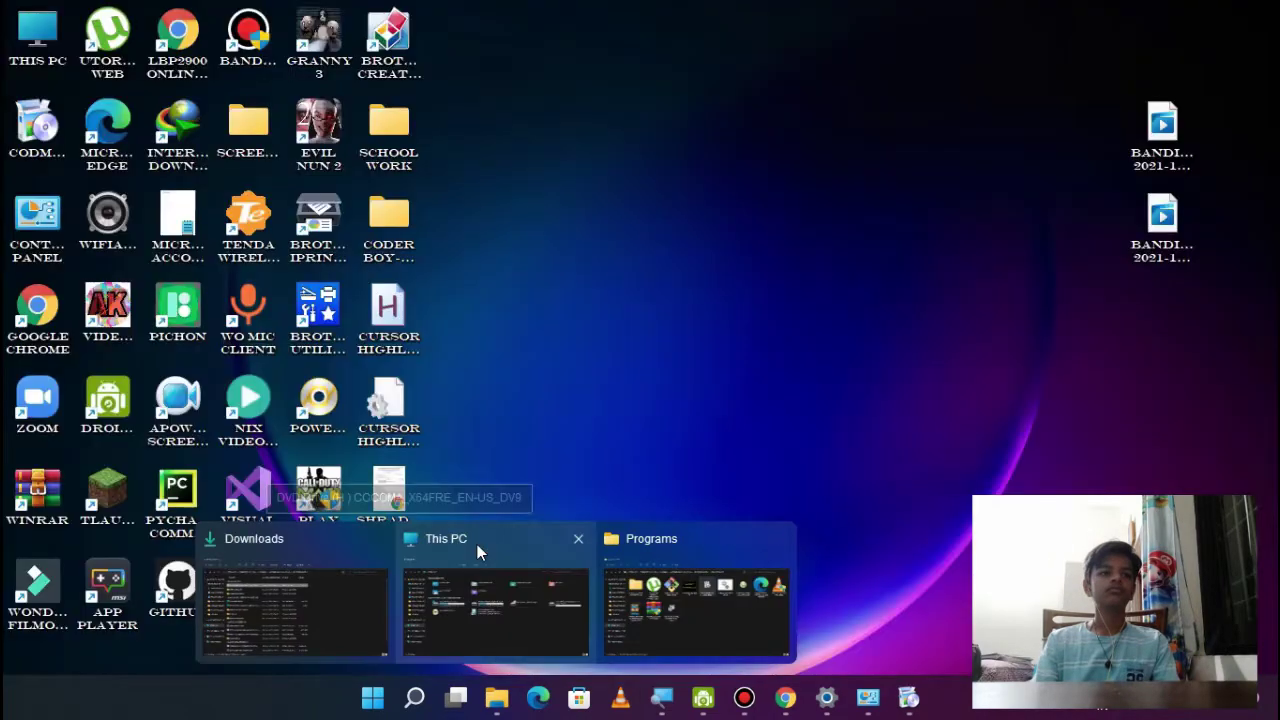
left_click(779, 540)
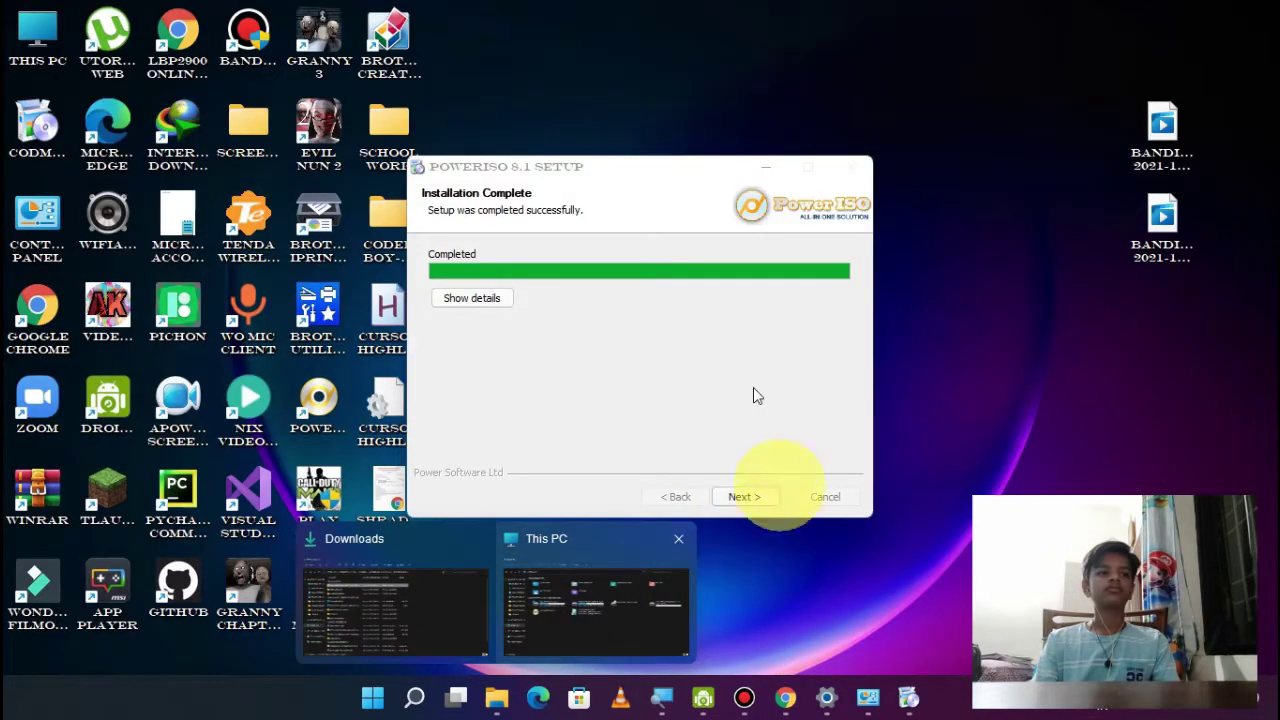
Finish the PowerISO setup with all file associations selected, and close the web page it opens.
left_click(753, 488)
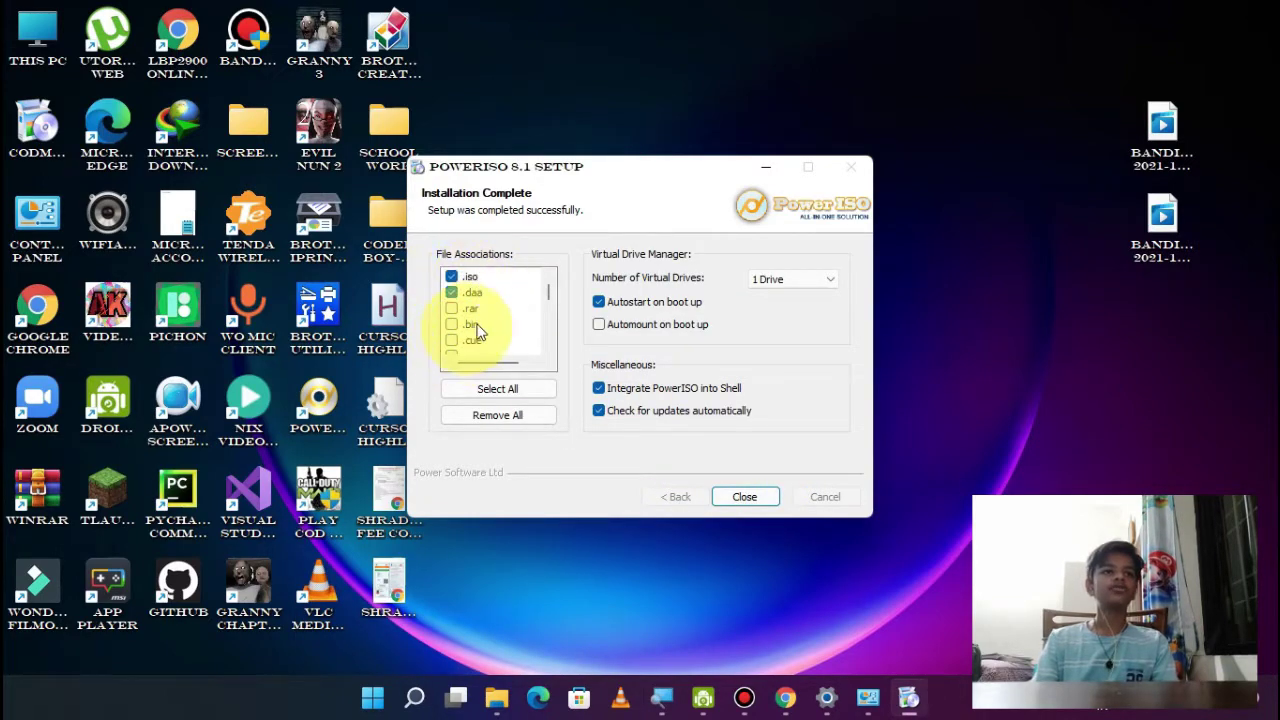
left_click(497, 388)
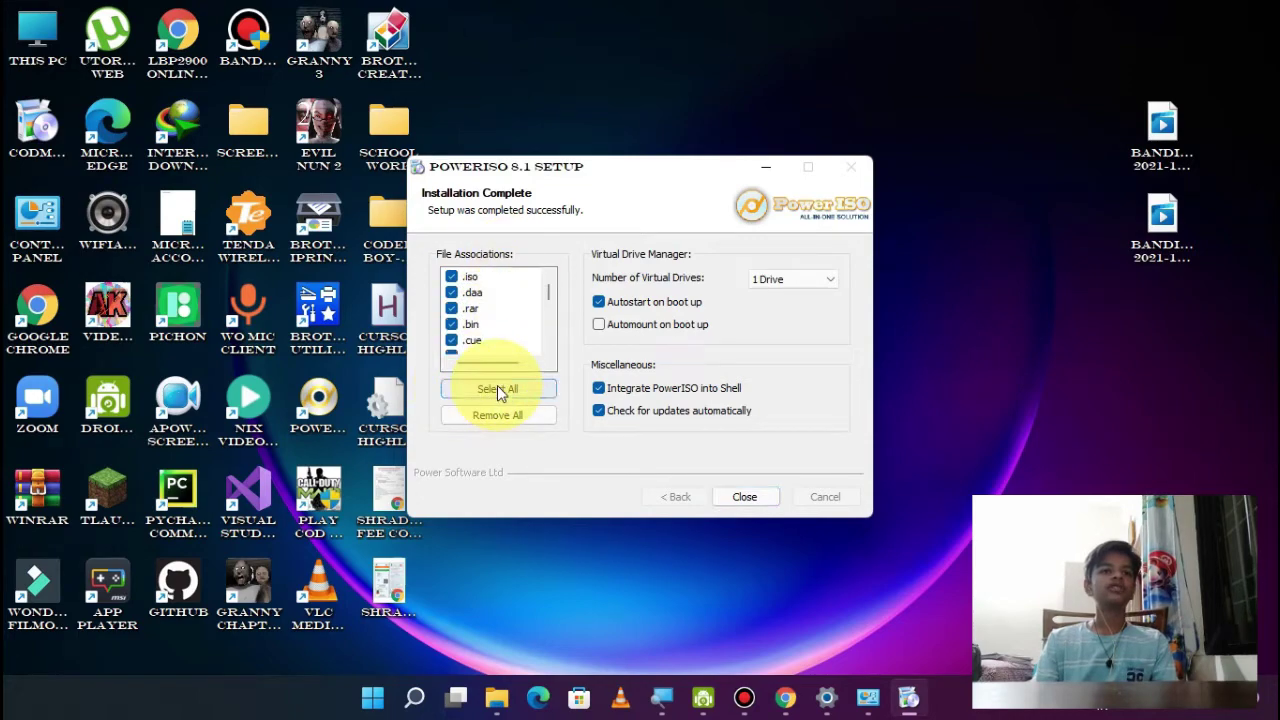
left_click(728, 492)
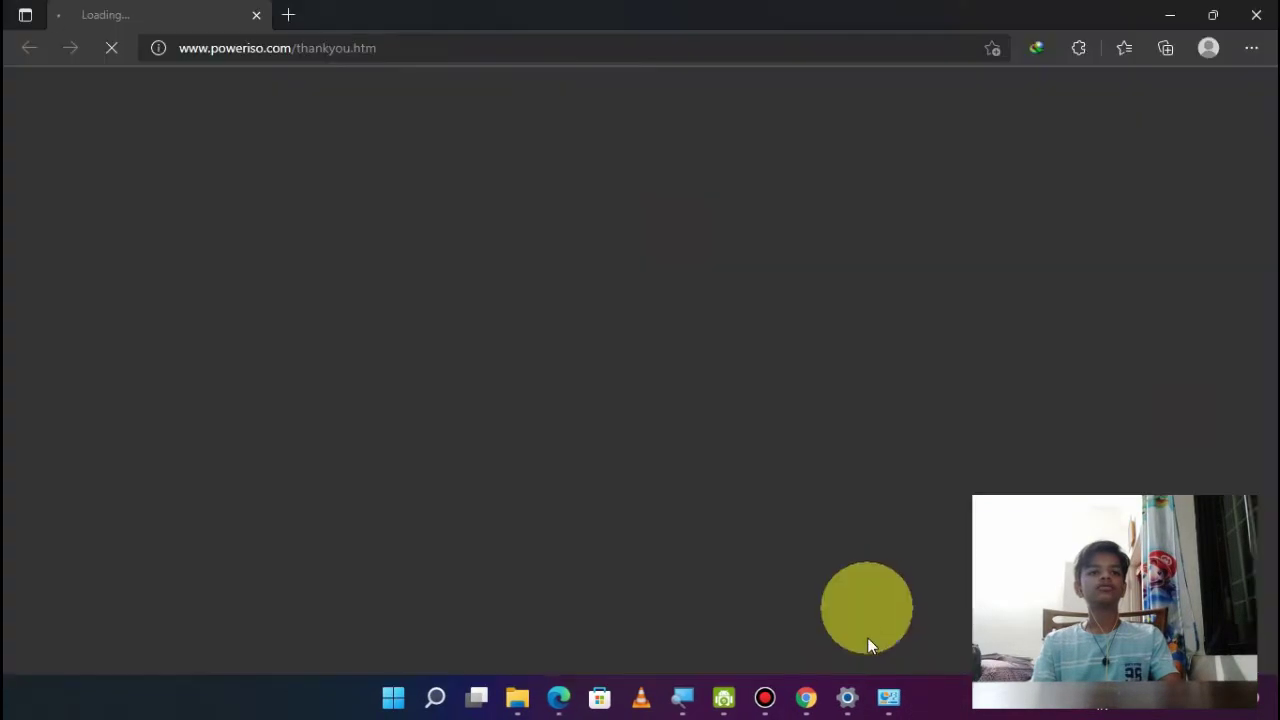
left_click(1257, 10)
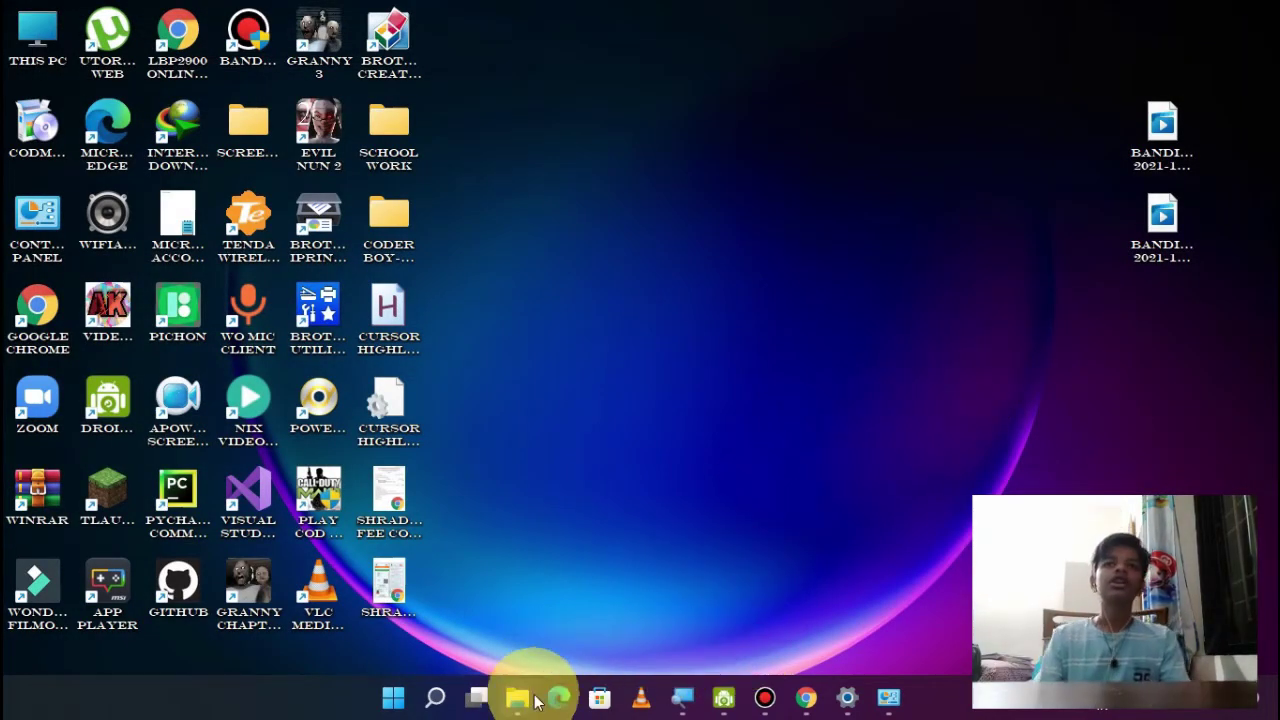
Set PowerISO as the program that opens .iso files through the properties of the Windows 7 image in Downloads.
mouse_move(516, 690)
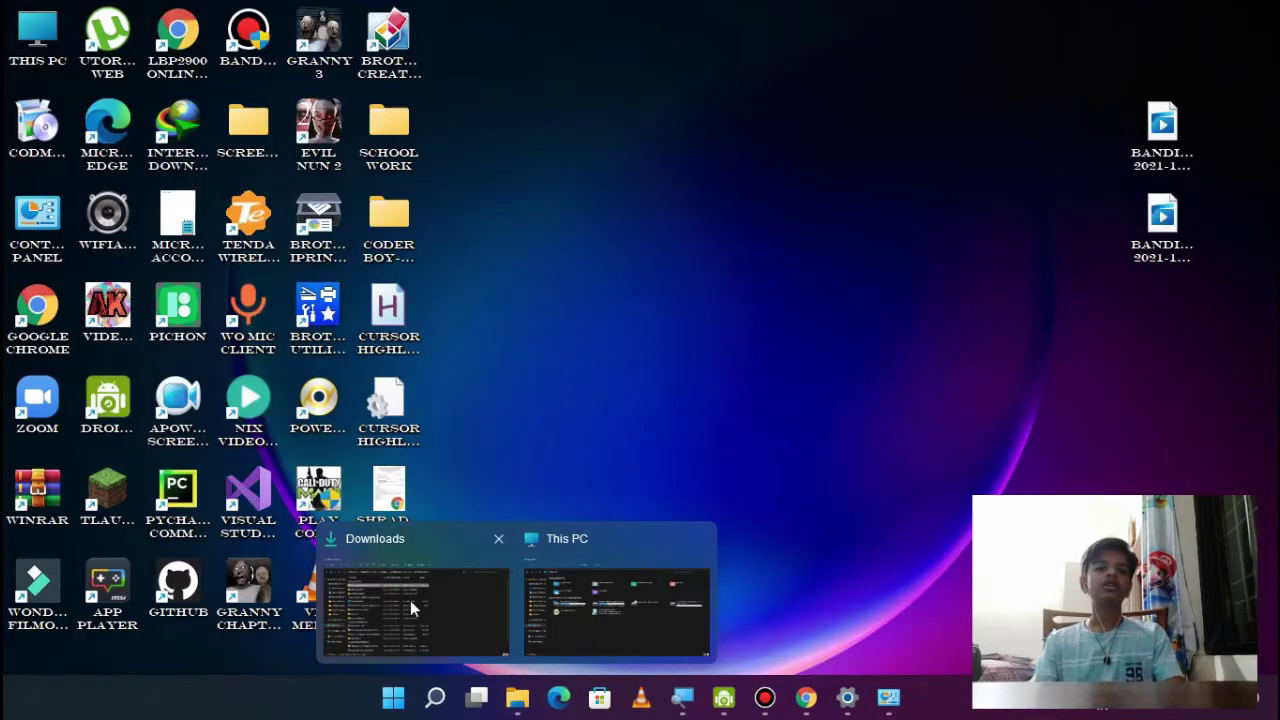
left_click(410, 600)
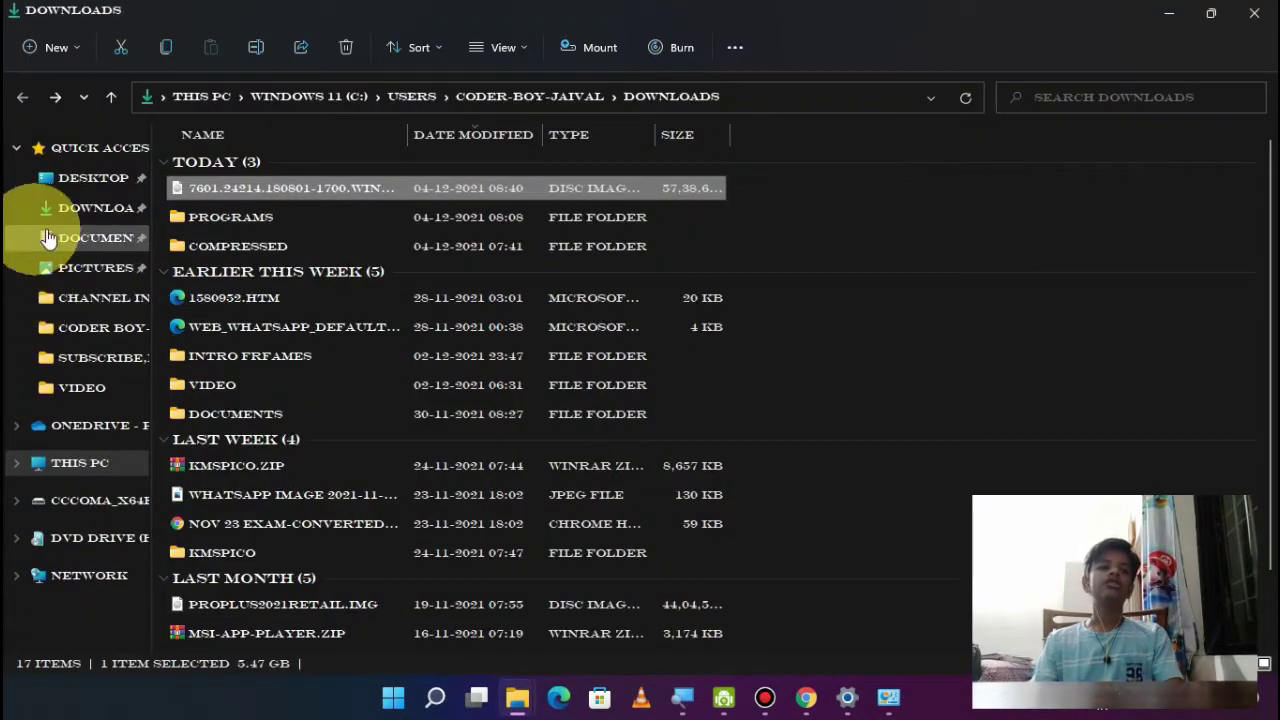
right_click(205, 188)
left_click(260, 384)
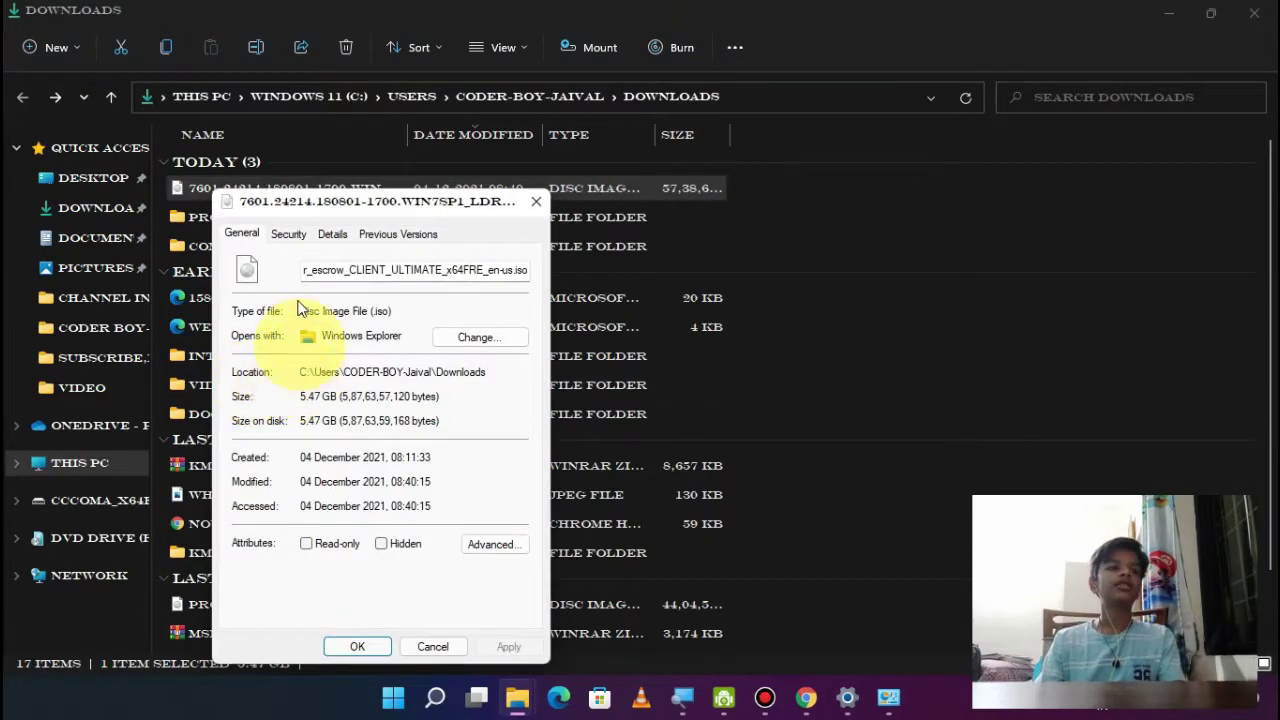
left_click(465, 338)
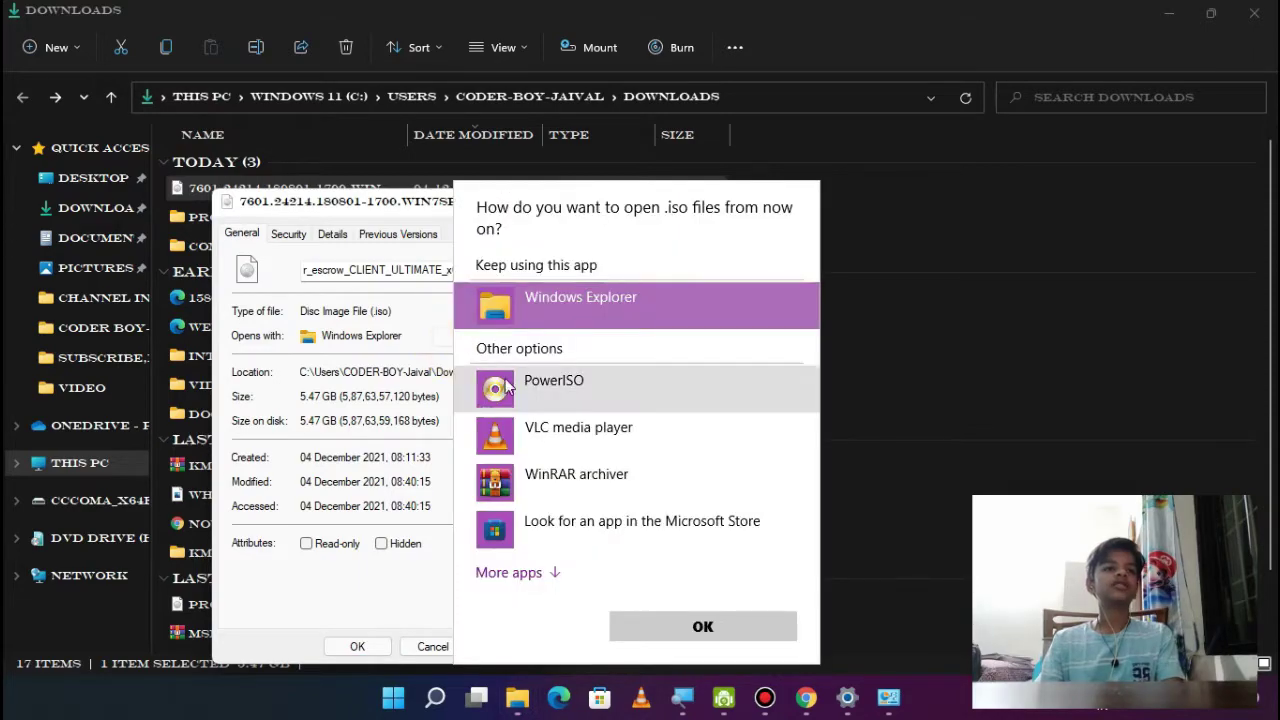
left_click(530, 405)
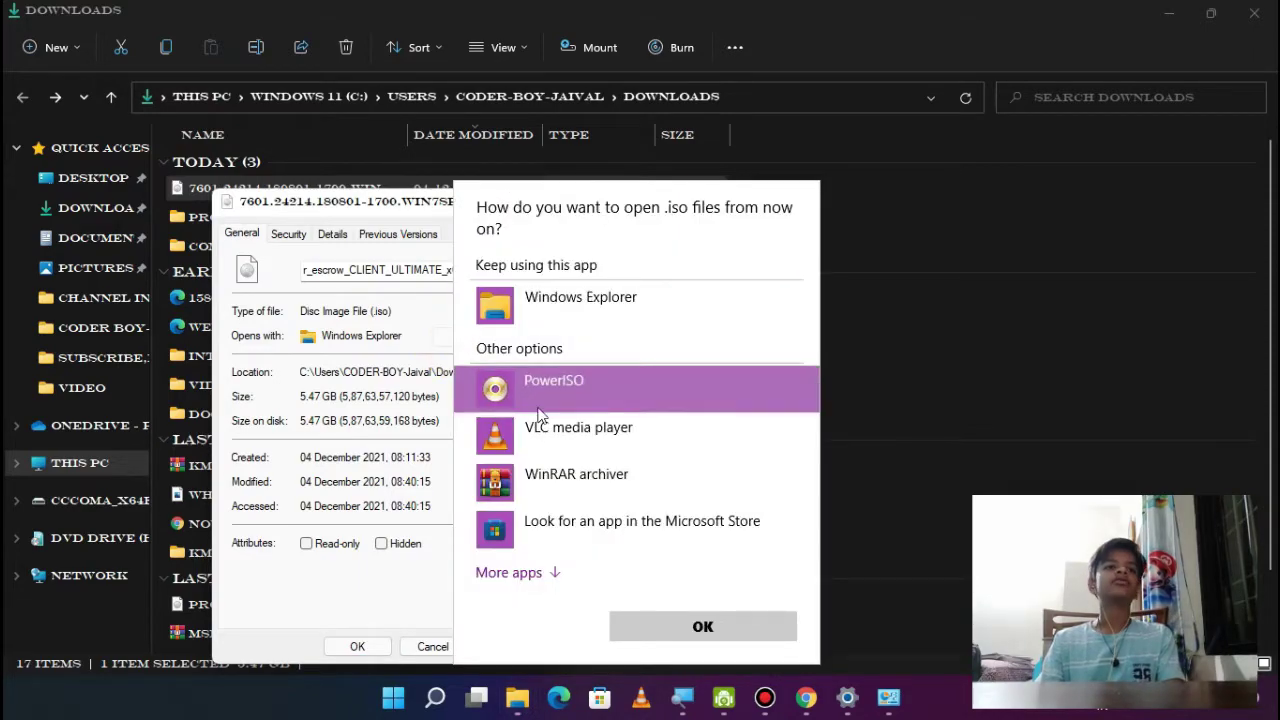
left_click(651, 617)
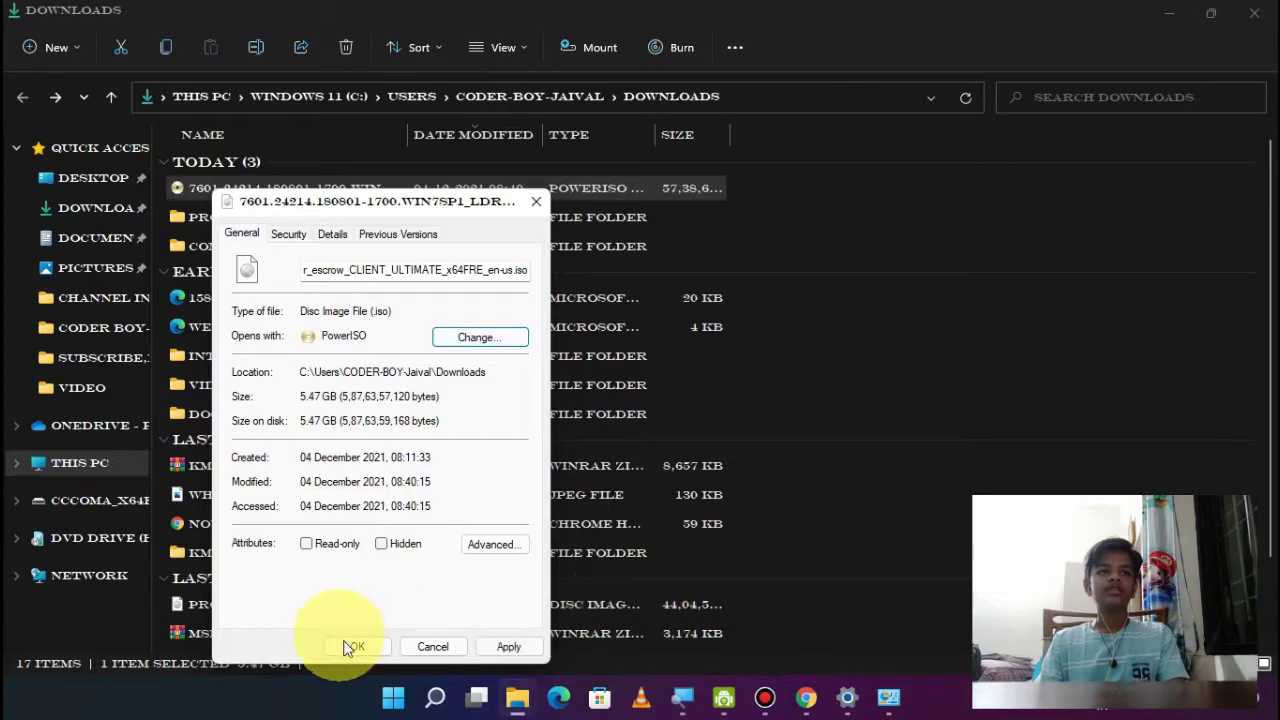
left_click(503, 645)
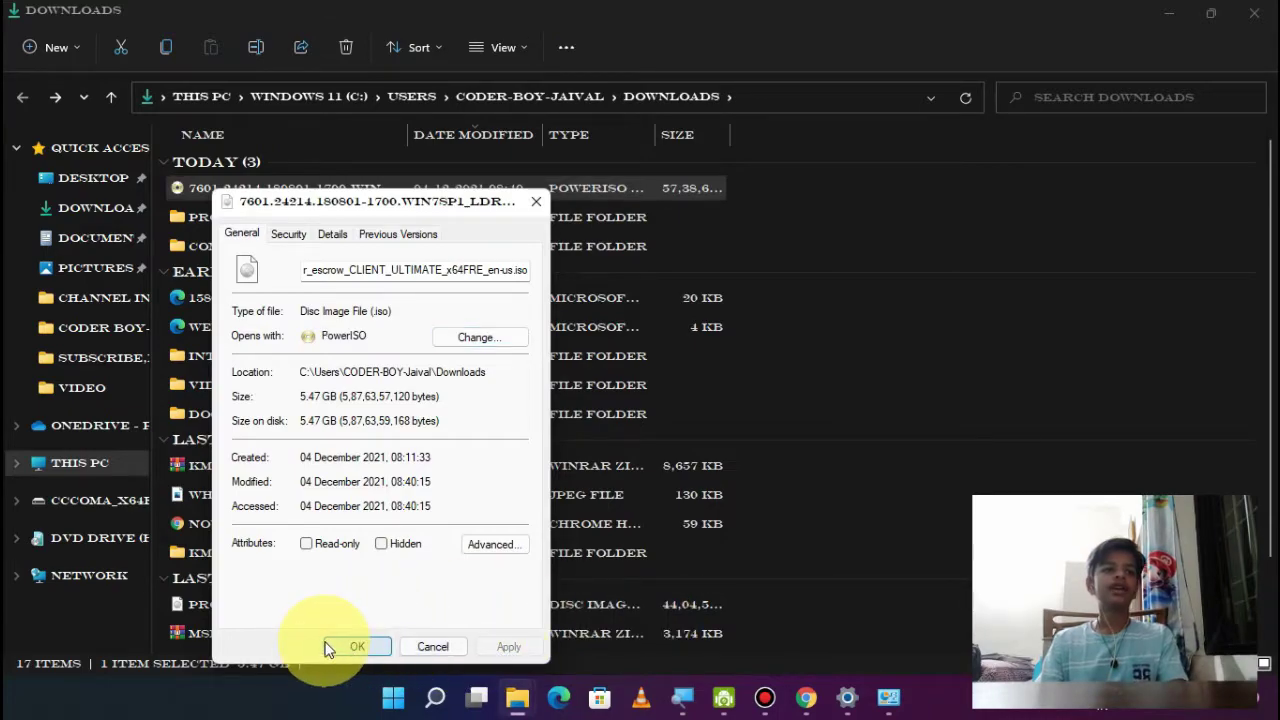
left_click(352, 647)
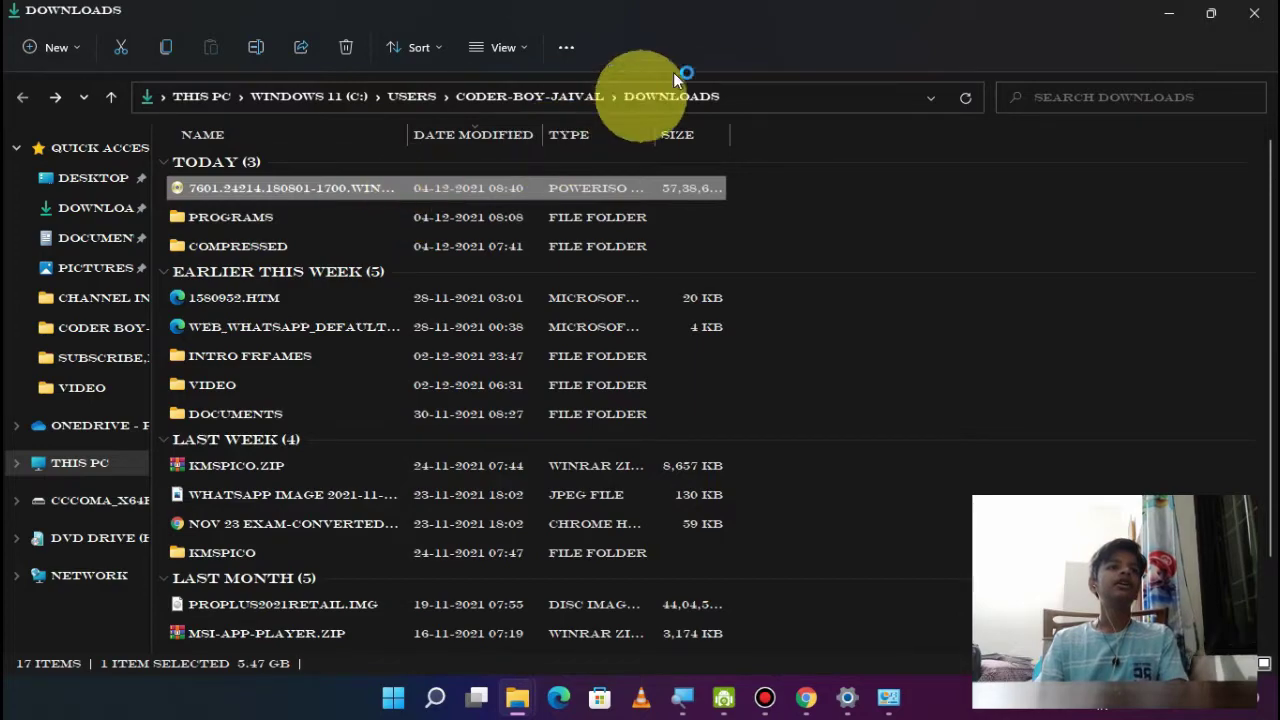
Open the Windows 7 image in the PowerISO trial version and select the files and folders inside it.
left_click(1176, 13)
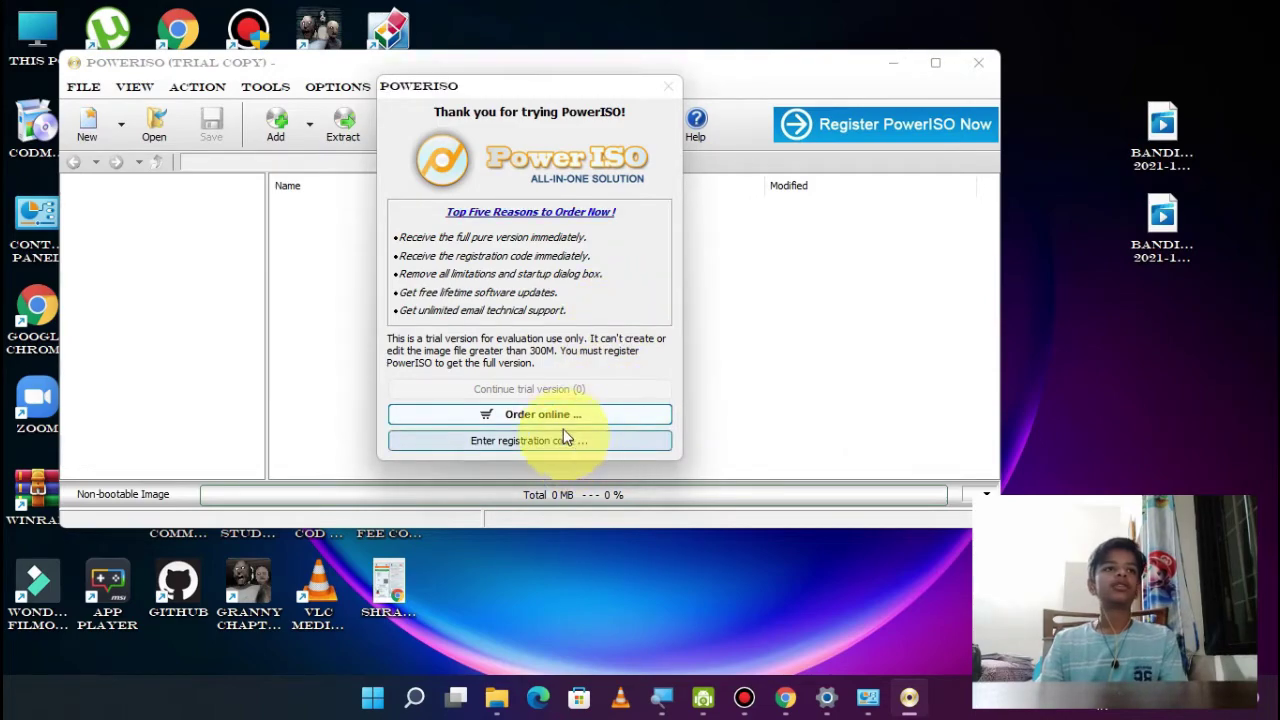
left_click(548, 388)
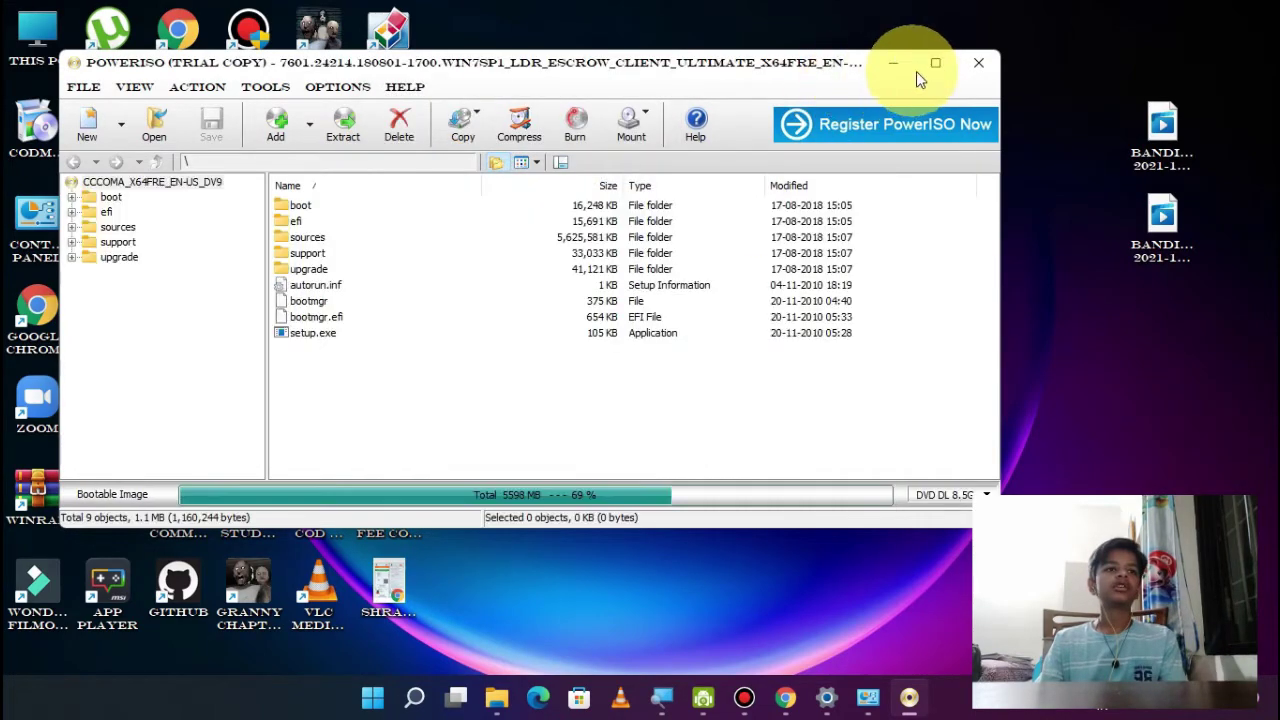
left_click(935, 63)
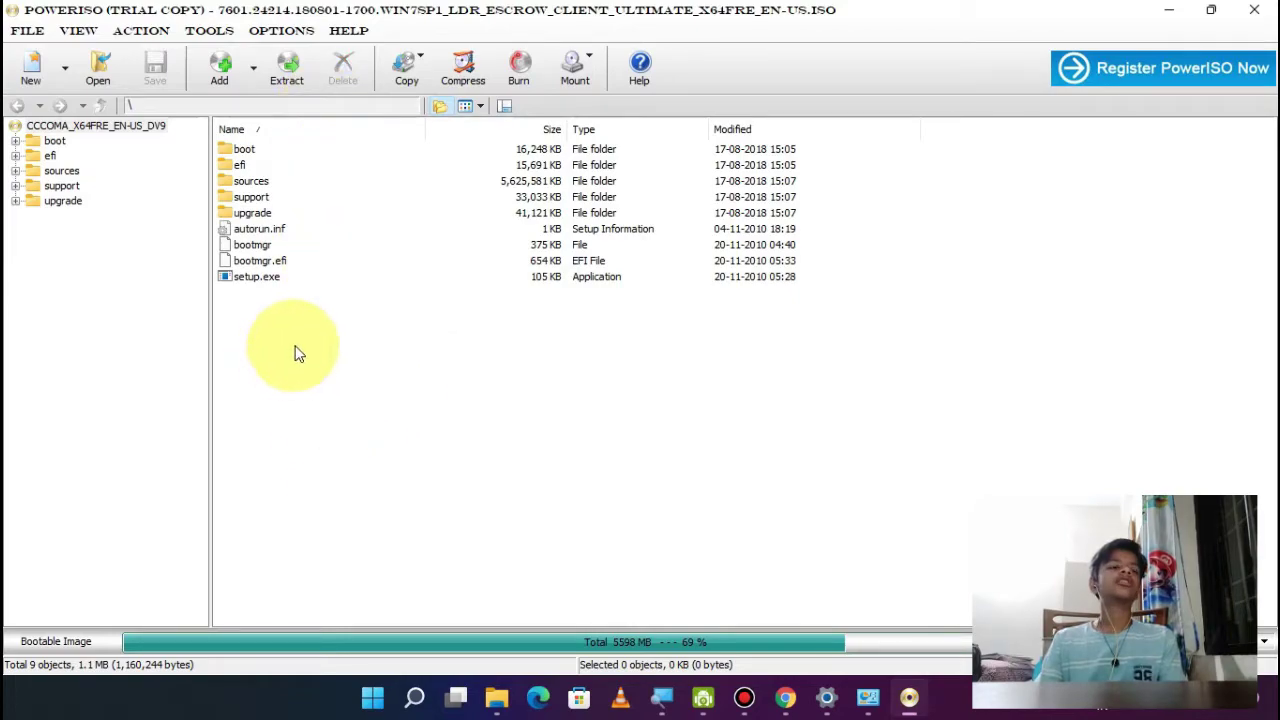
left_click_drag(292, 345, 287, 92)
left_click_drag(249, 312, 290, 40)
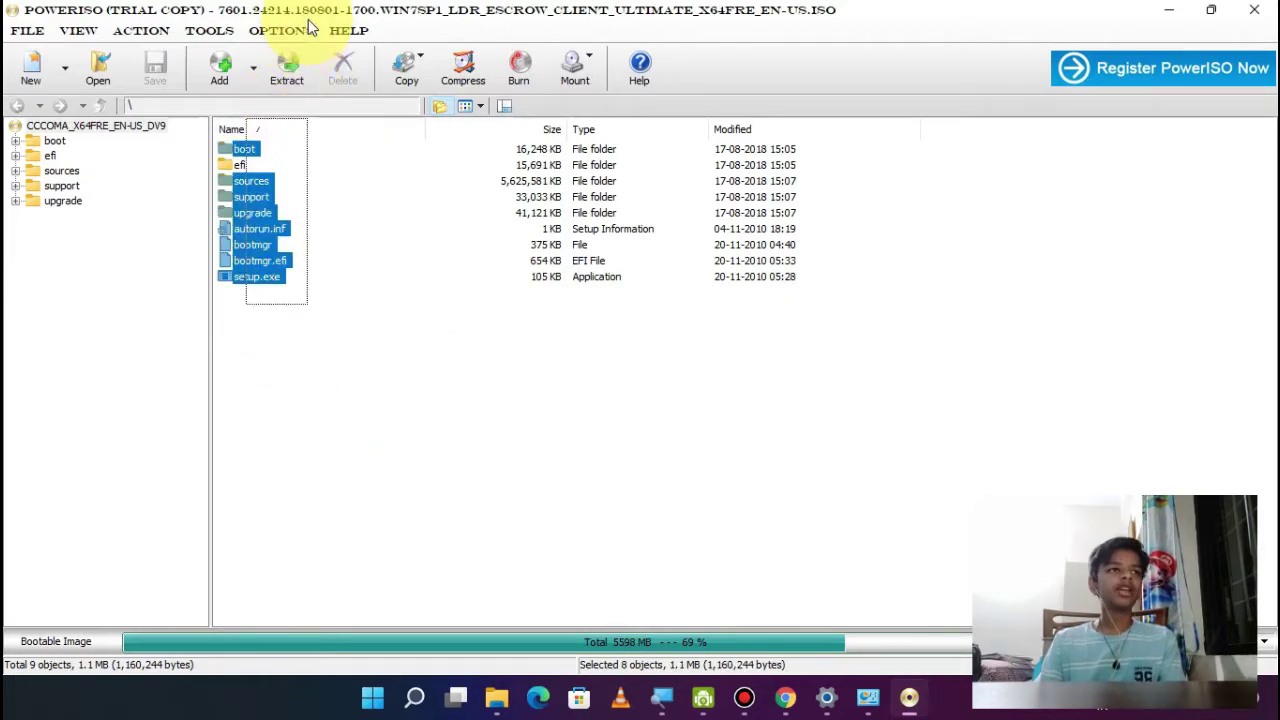
Clear the file selection in the Windows 7 image and close PowerISO.
left_click_drag(297, 377, 272, 82)
left_click(334, 397)
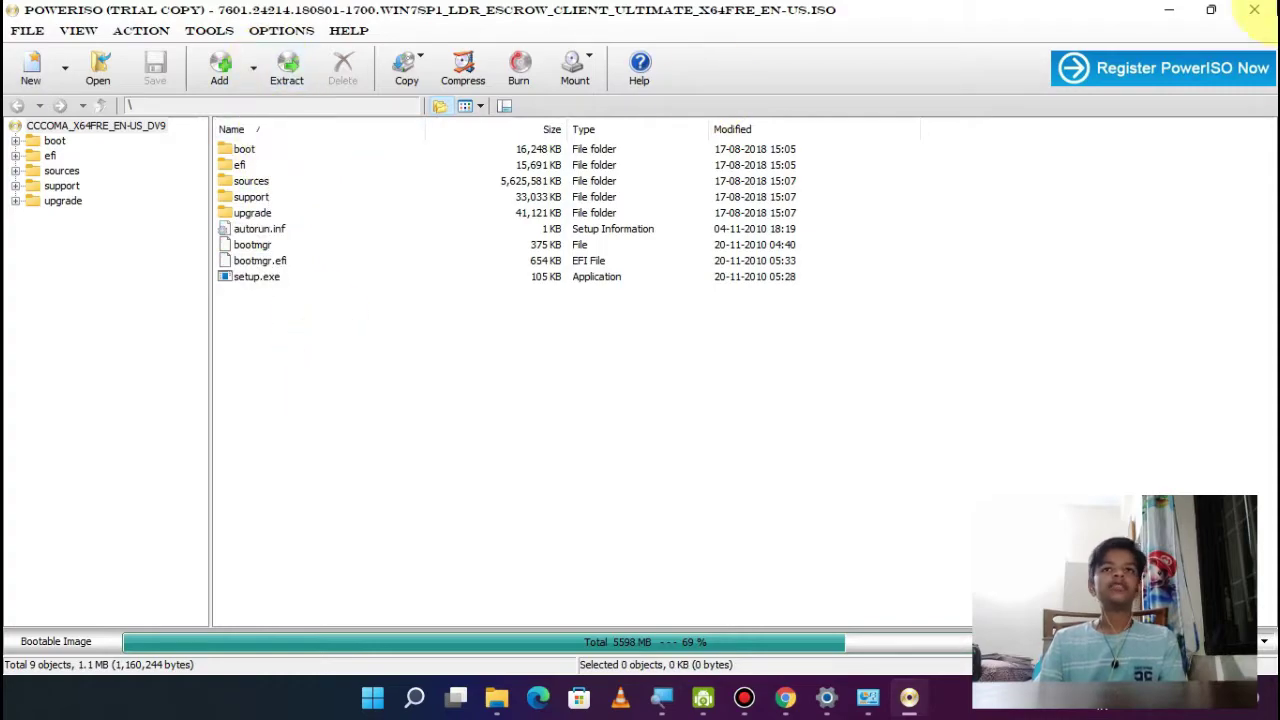
left_click(1255, 9)
right_click(987, 224)
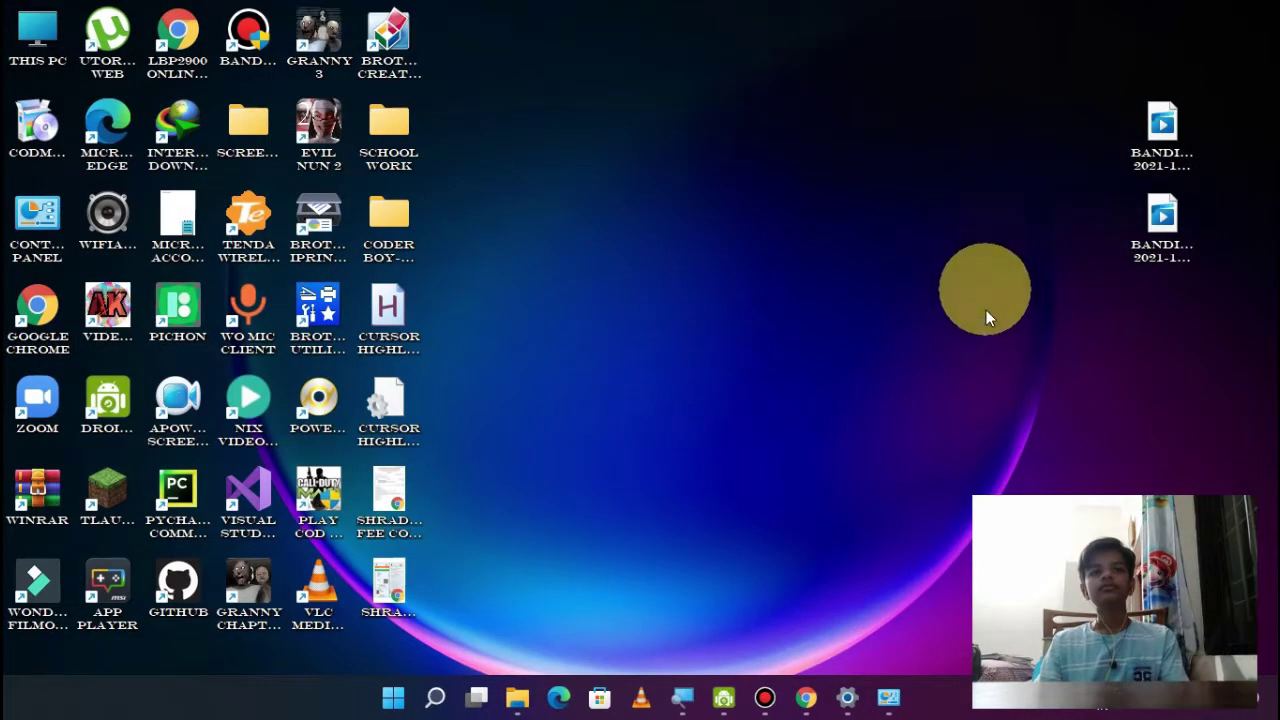
left_click(885, 545)
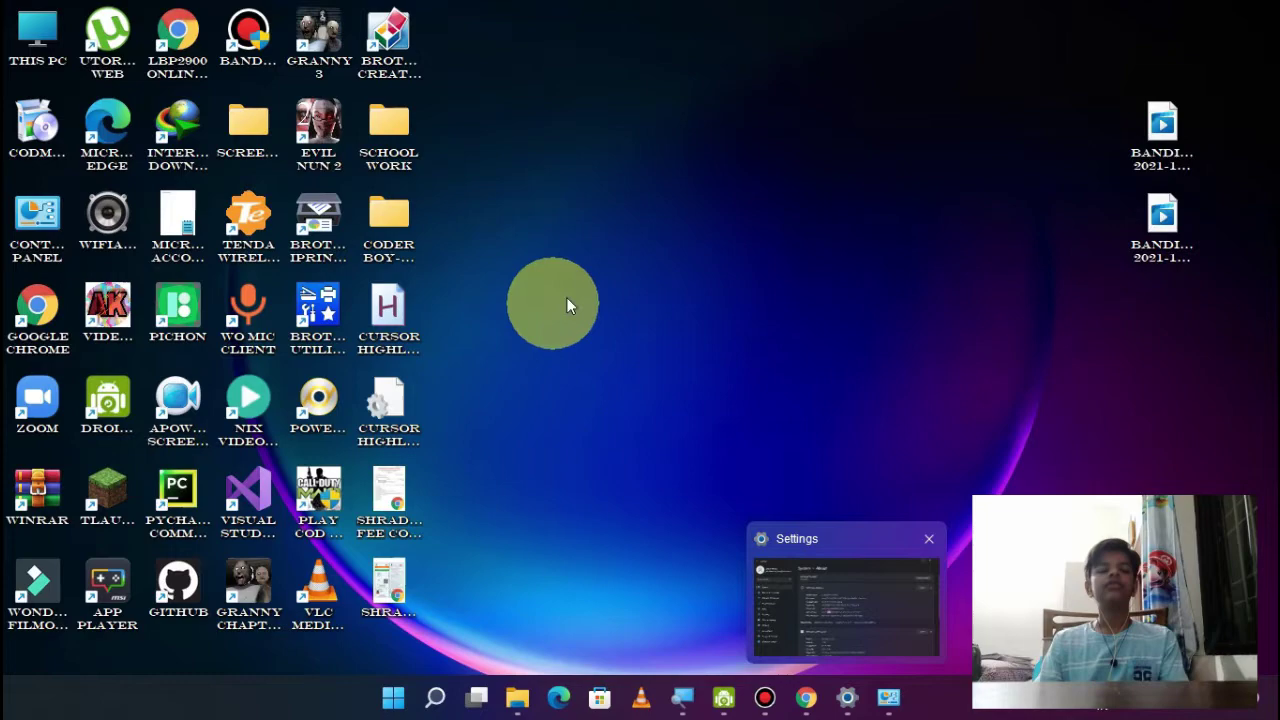
right_click(646, 281)
left_click(685, 327)
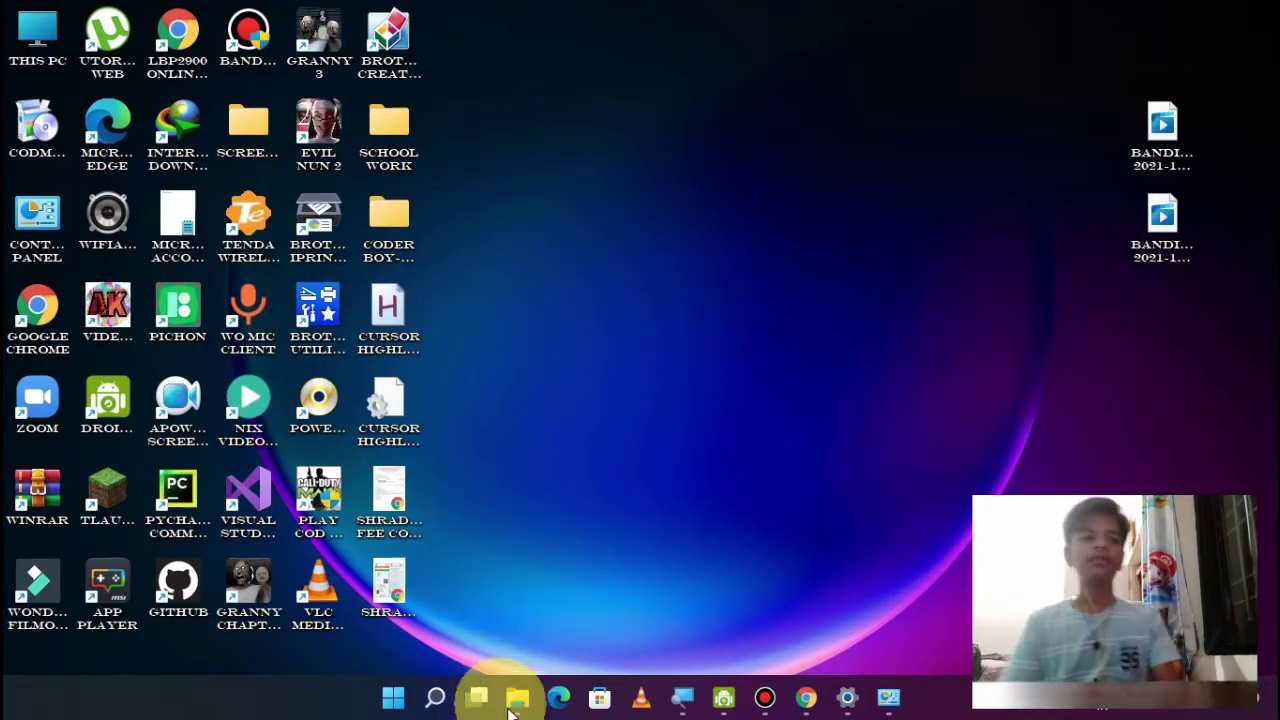
Check the contents of the CCCOMA_X64FRE_EN-US_DV9 (F:) drive in This PC and close the window.
key("super+e")
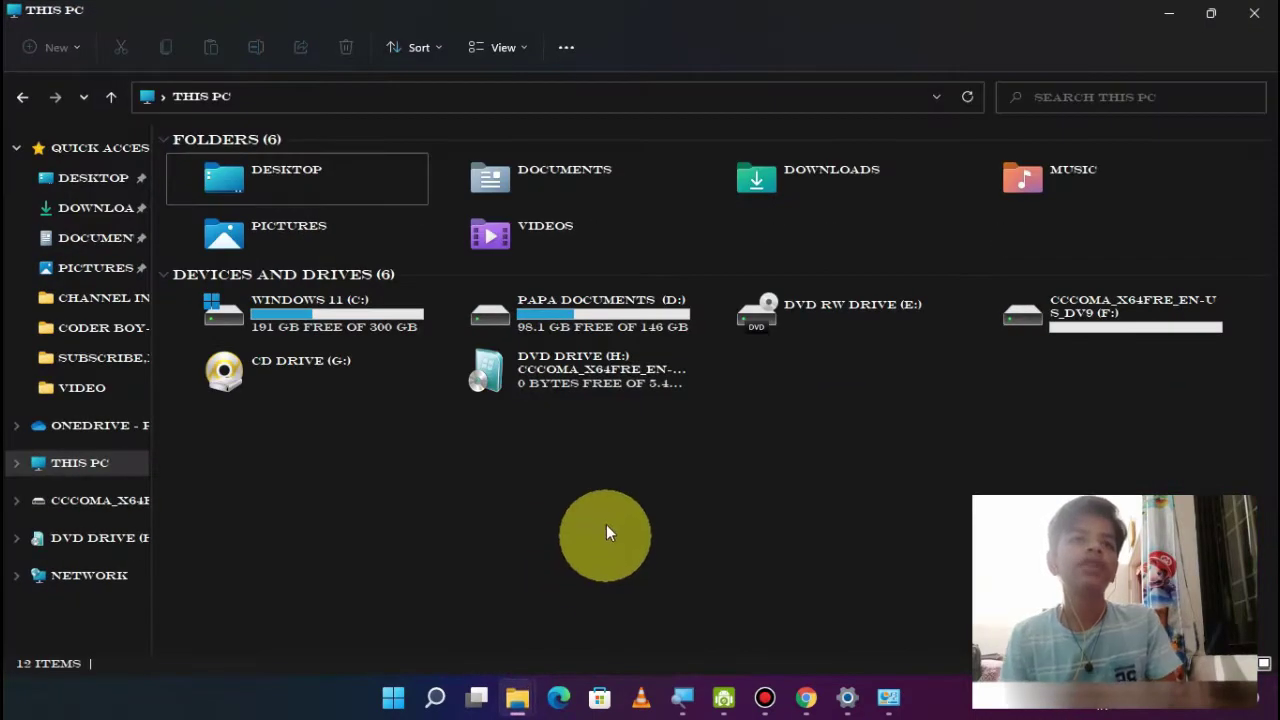
double_click(1101, 310)
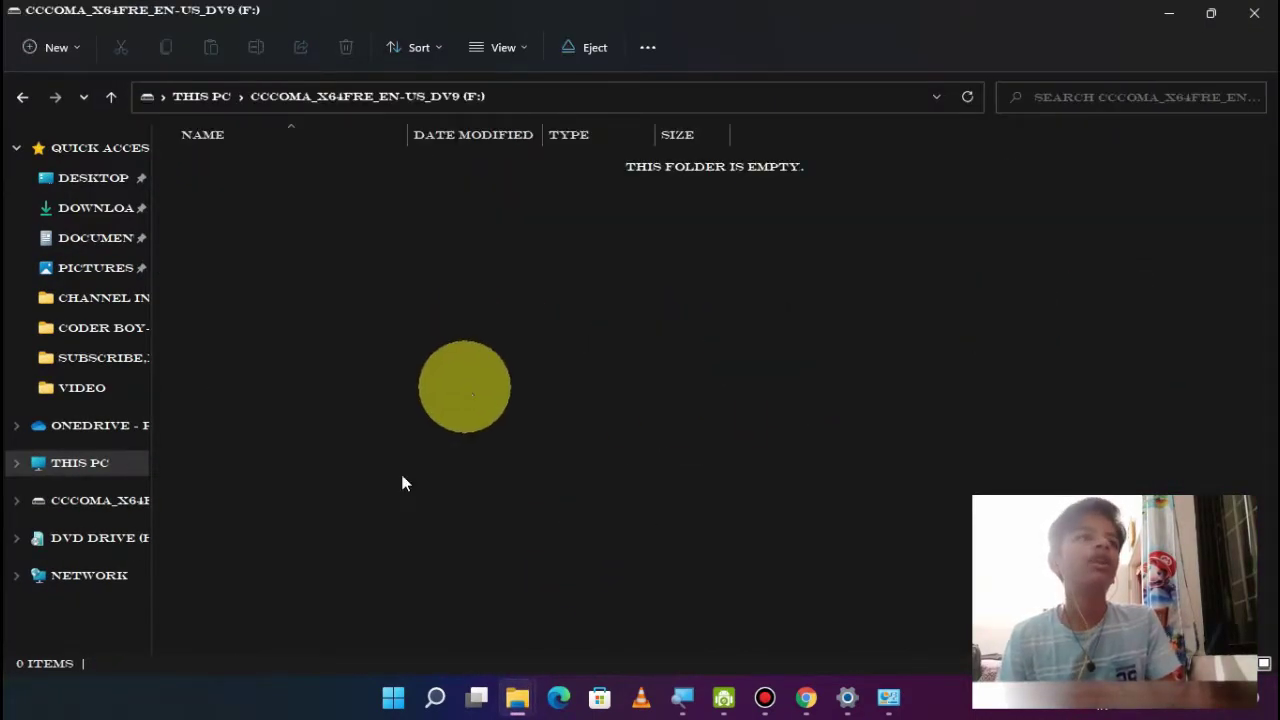
left_click(100, 463)
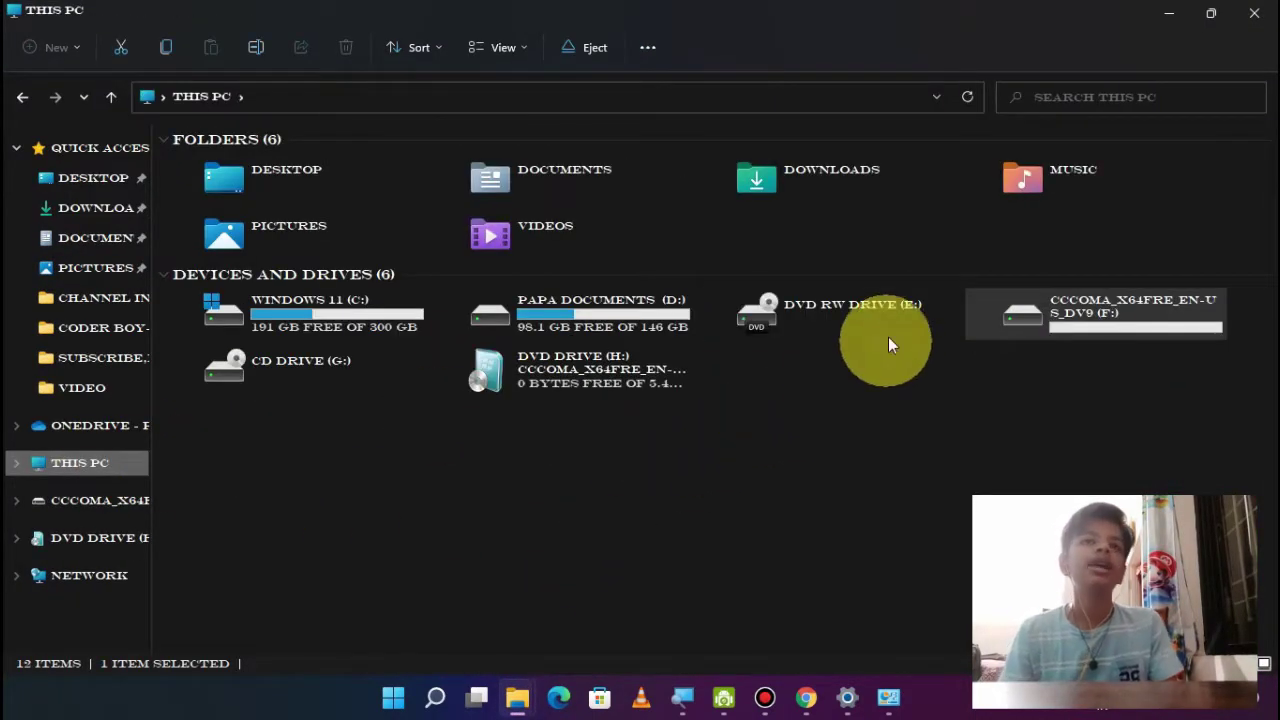
double_click(1074, 323)
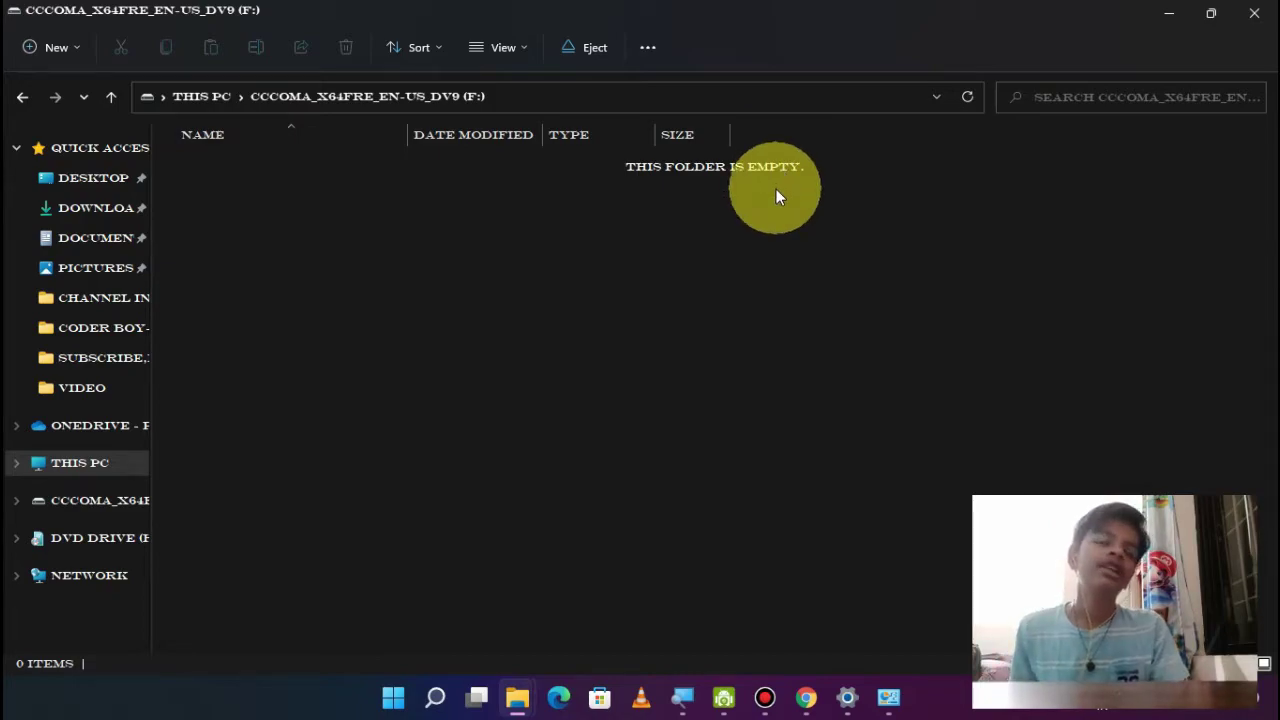
left_click(23, 97)
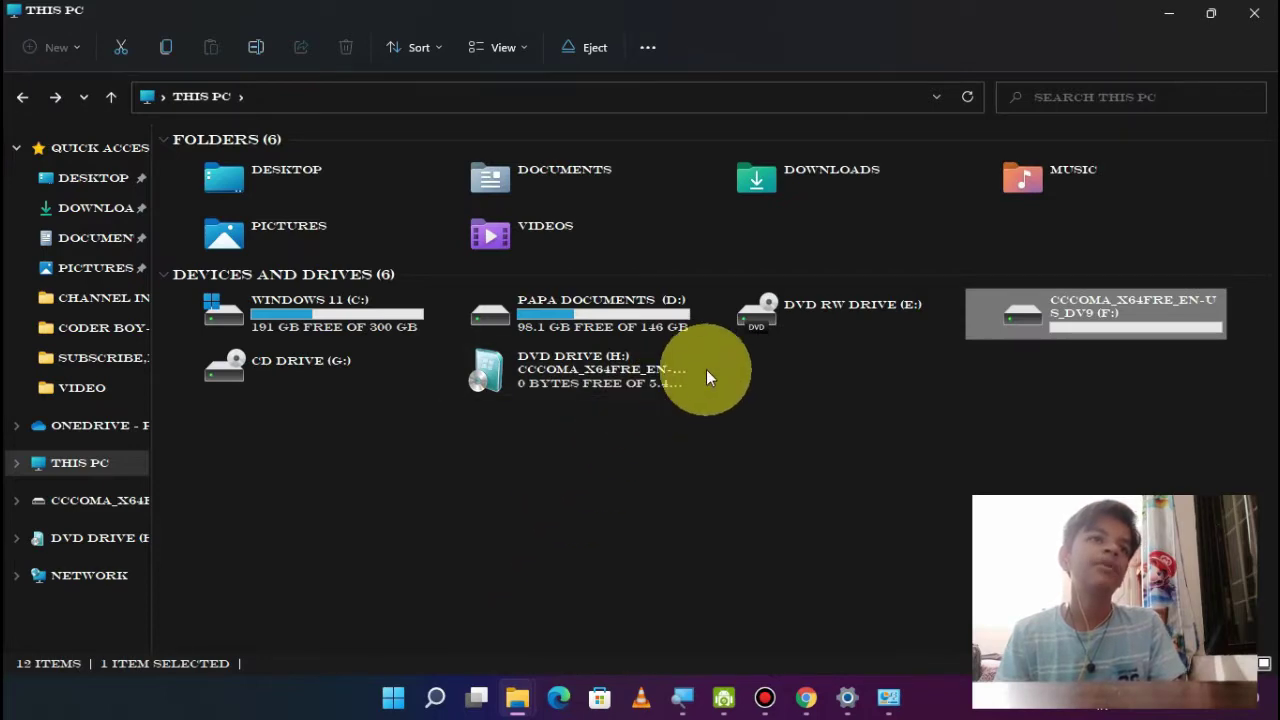
double_click(1063, 318)
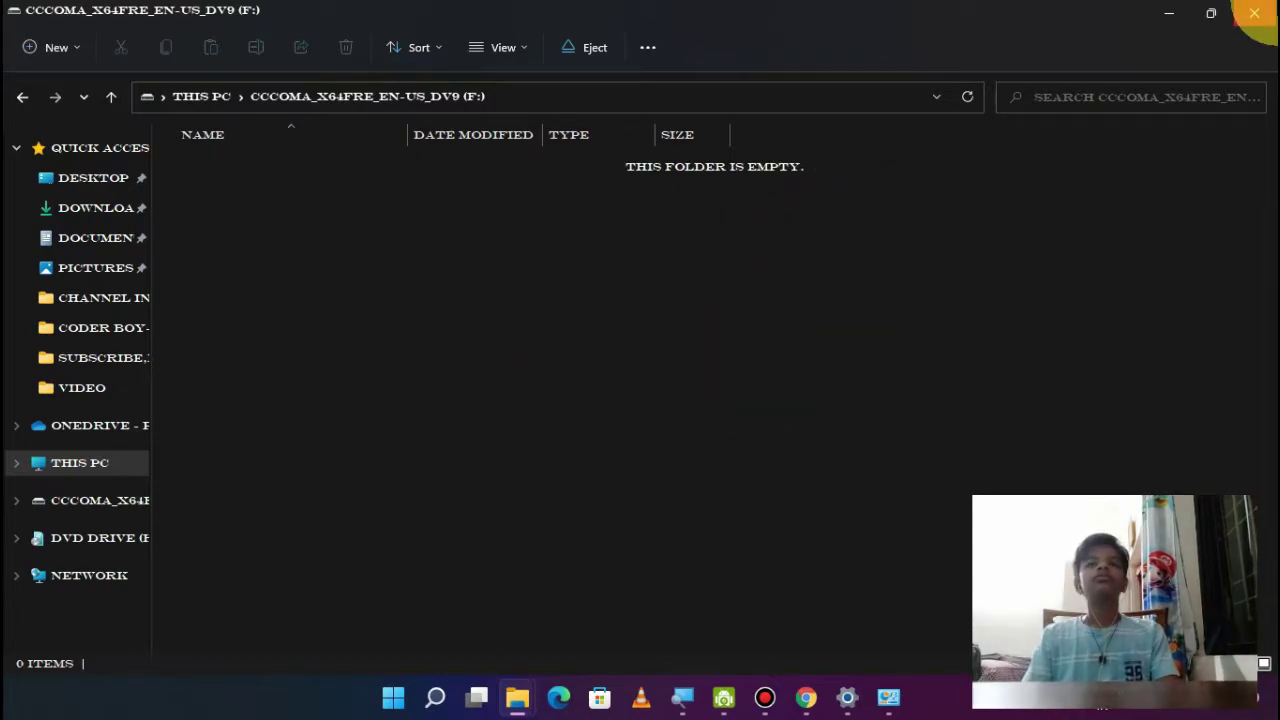
left_click(1254, 13)
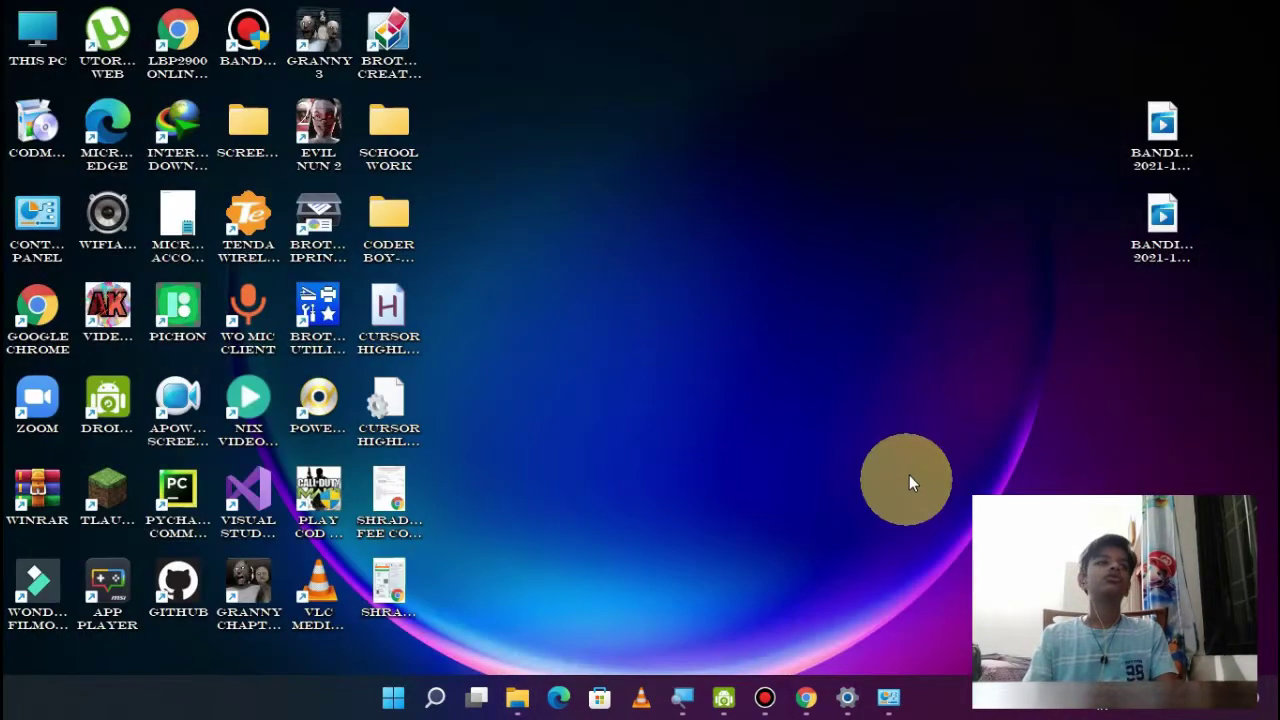
Search for rufus in a maximized Google Chrome window and open the rufus.ie website.
double_click(37, 310)
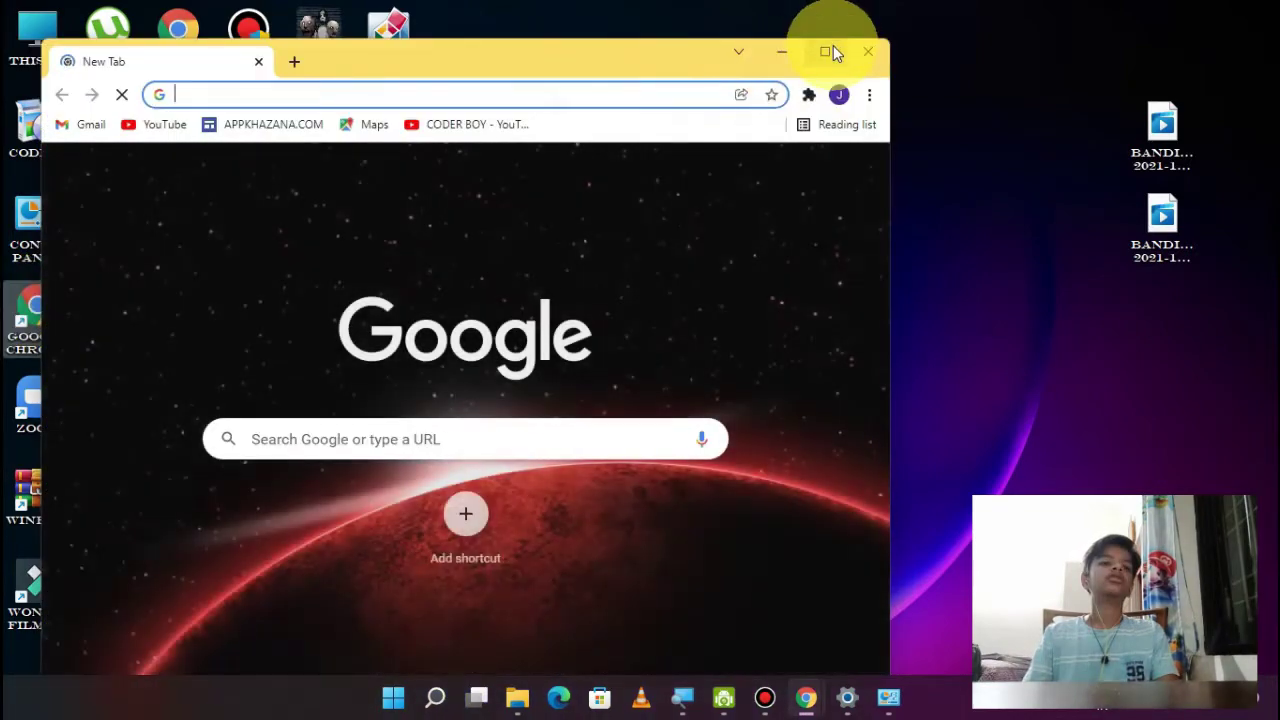
left_click(833, 50)
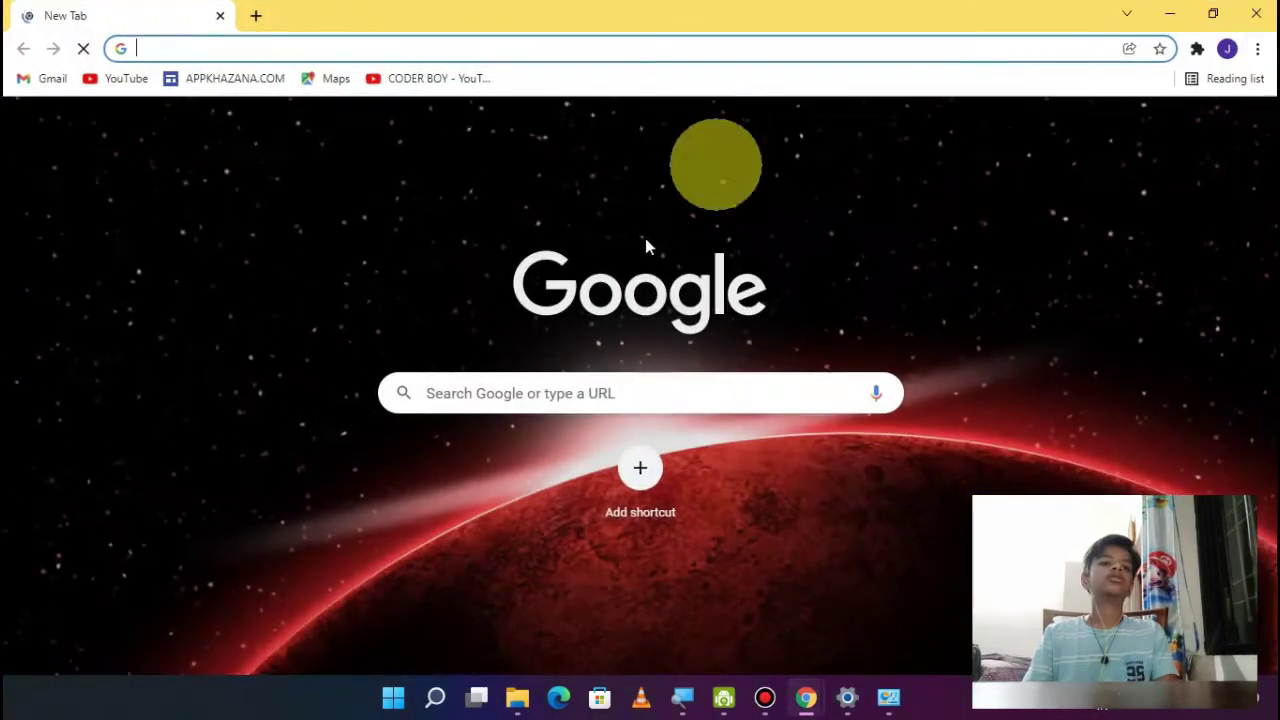
left_click(665, 45)
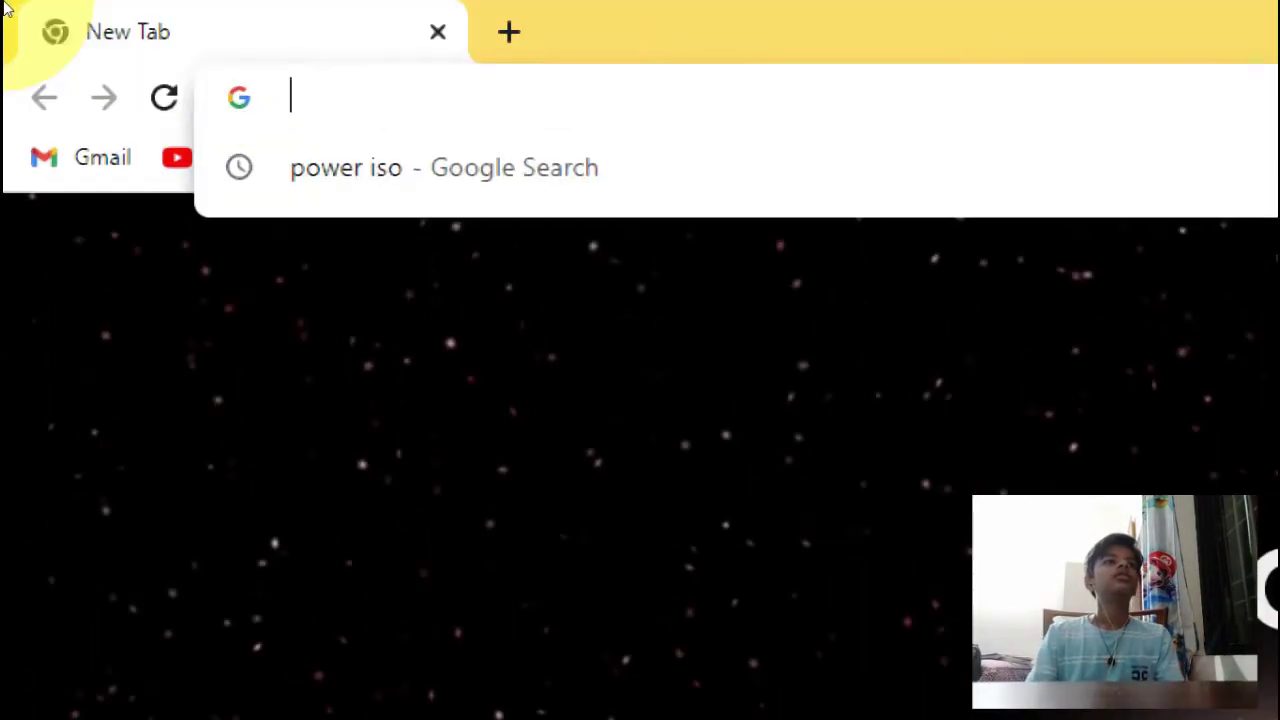
type("rufus")
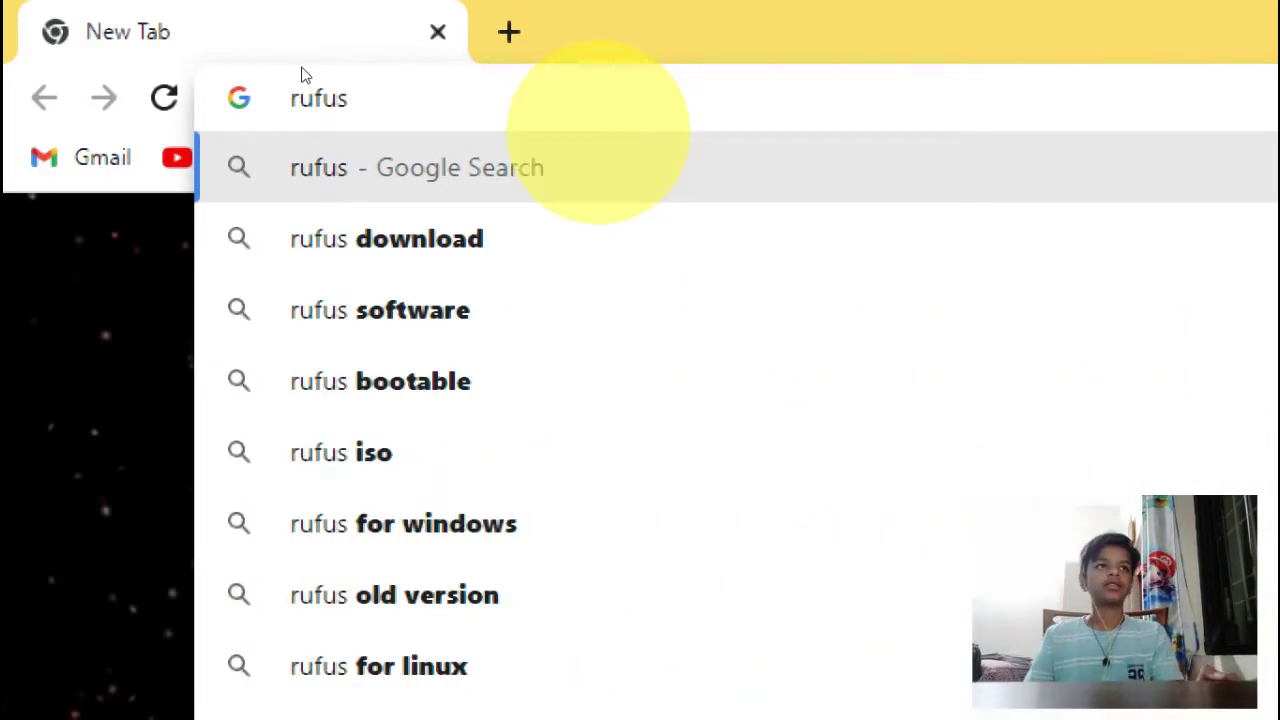
key("Return")
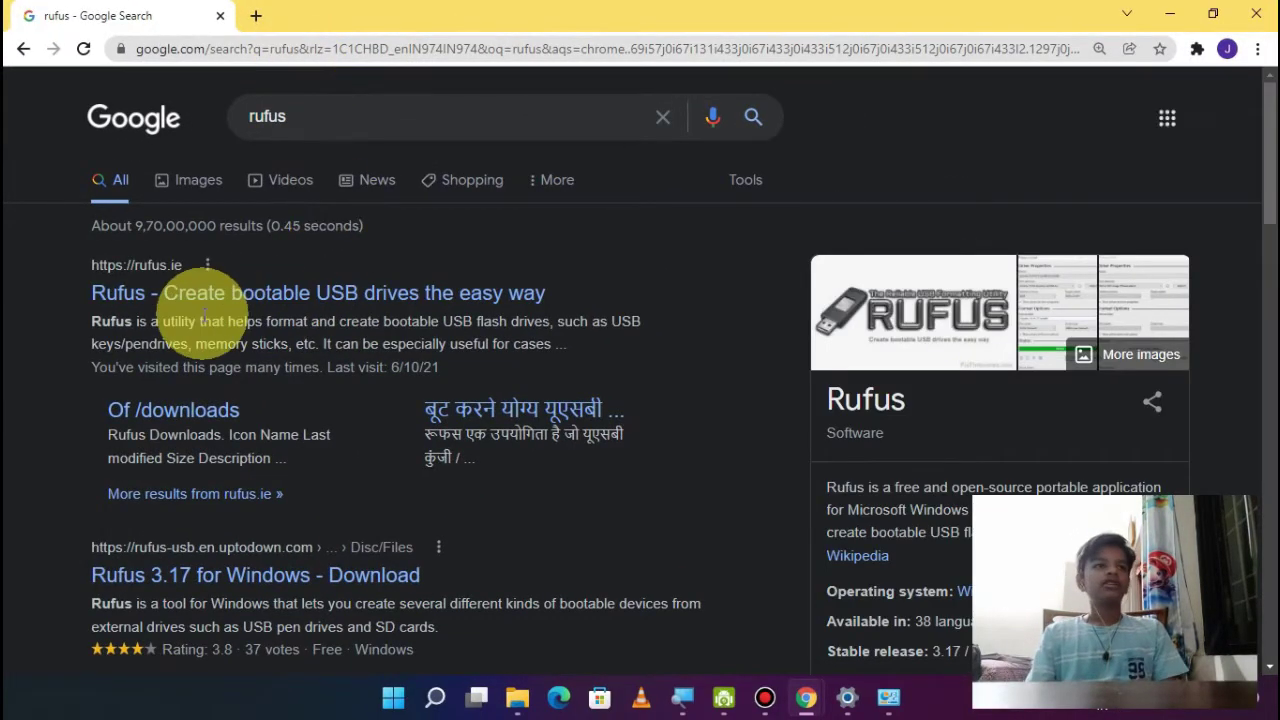
left_click(280, 290)
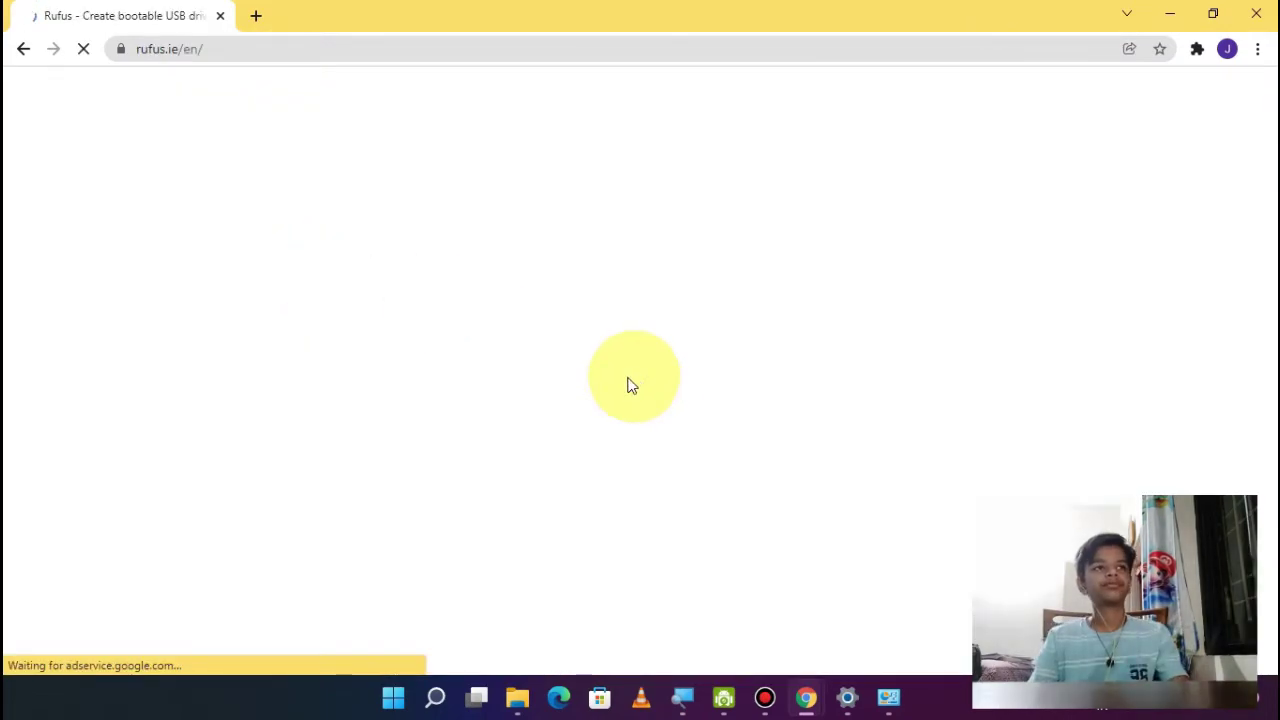
Look over the description and program screenshot on the Rufus home page.
scroll(622, 367, "down", 4)
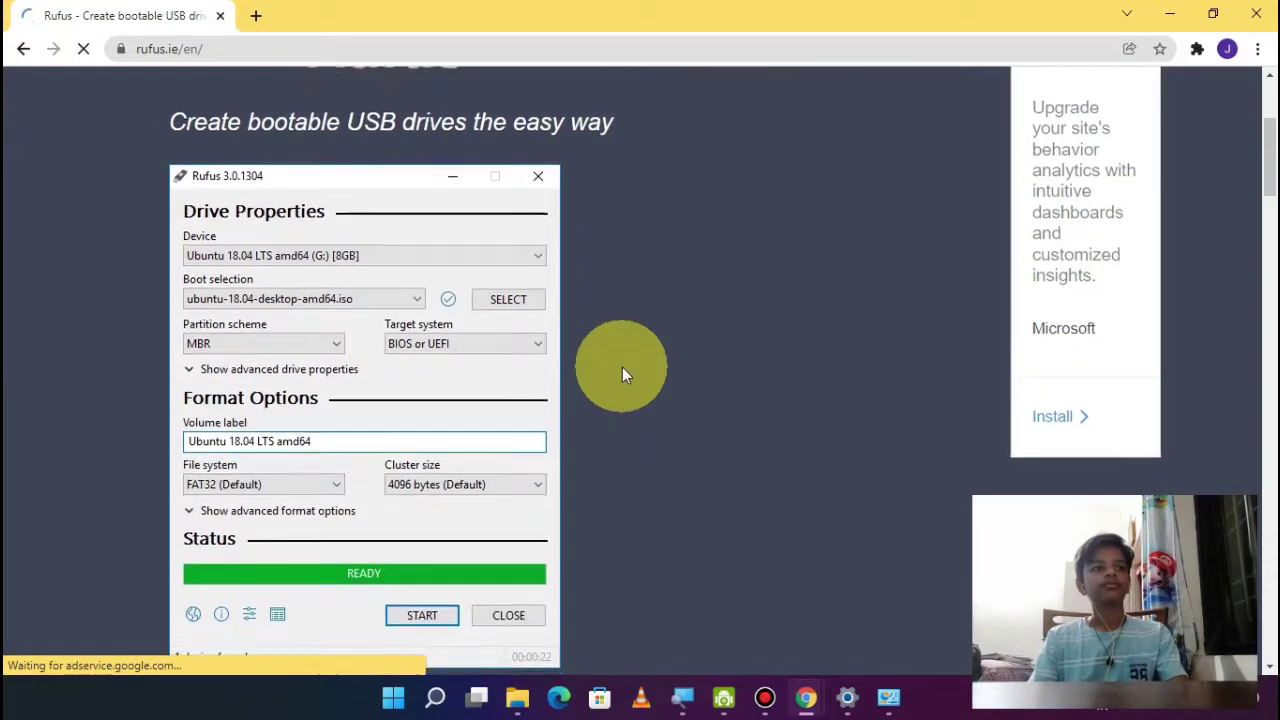
scroll(622, 367, "down", 5)
scroll(622, 367, "up", 7)
left_click_drag(61, 235, 600, 665)
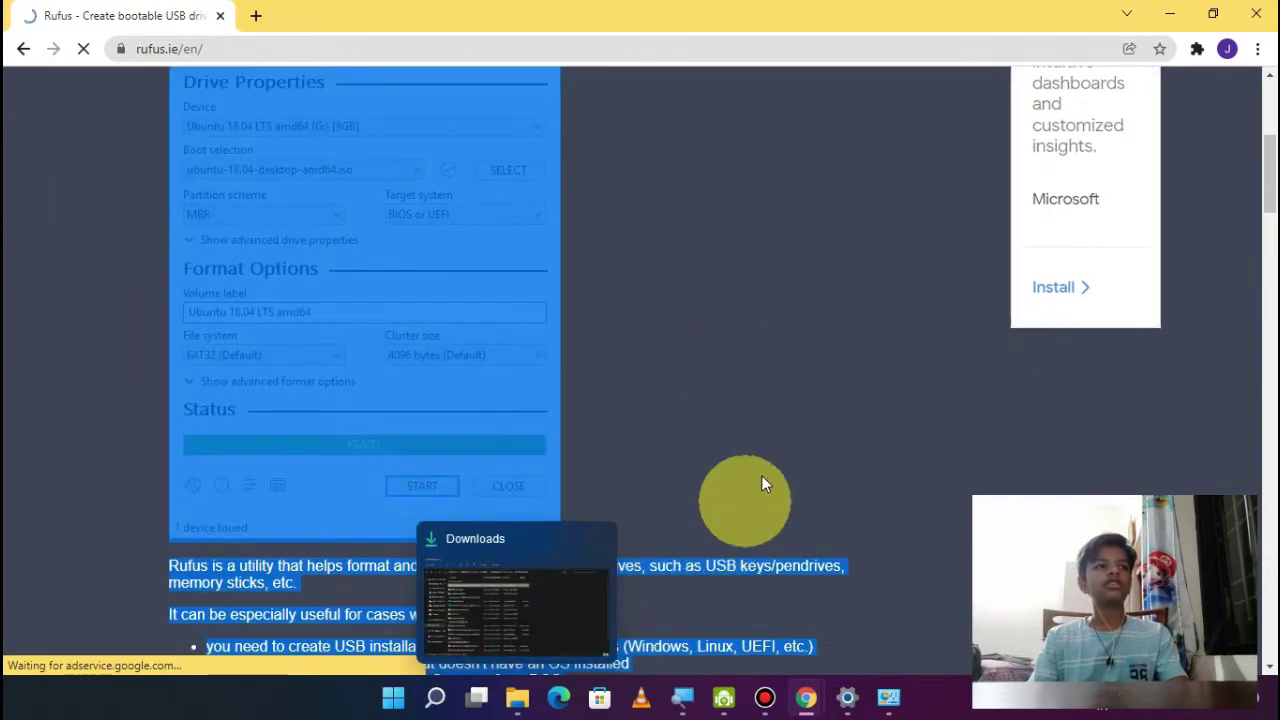
left_click(791, 330)
scroll(791, 328, "down", 3)
scroll(791, 328, "up", 4)
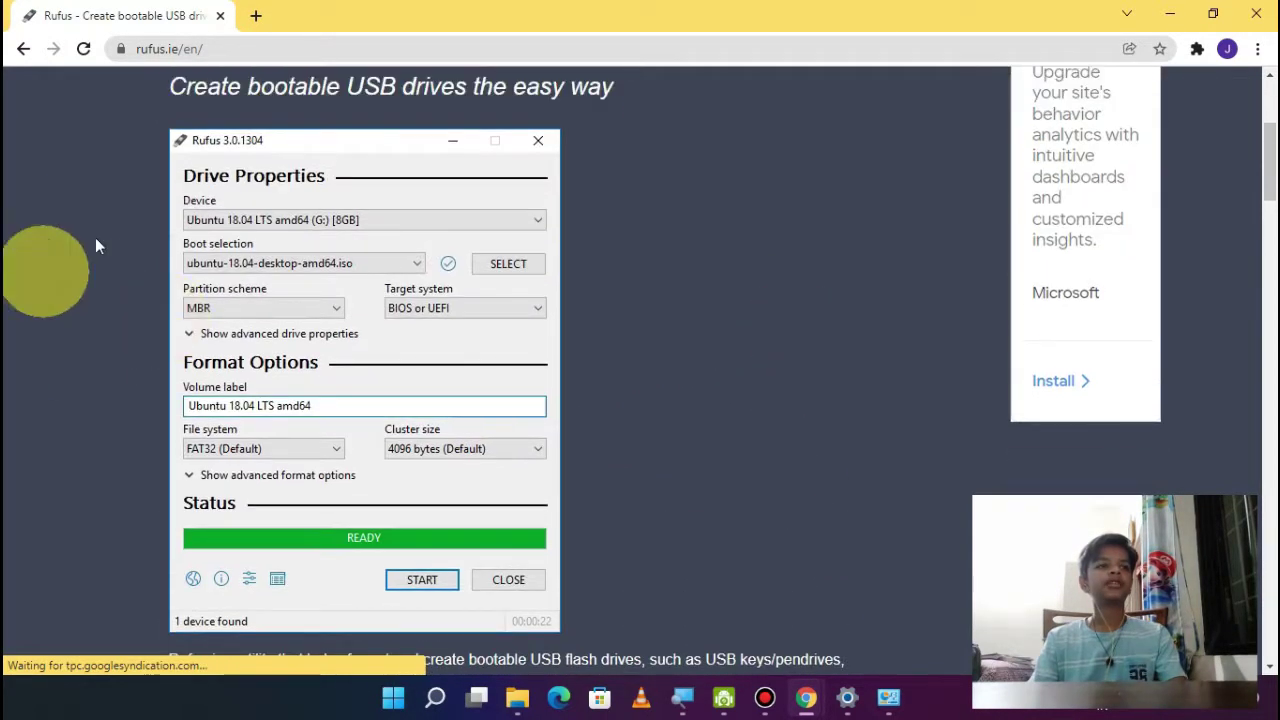
left_click_drag(45, 268, 1231, 307)
left_click(751, 340)
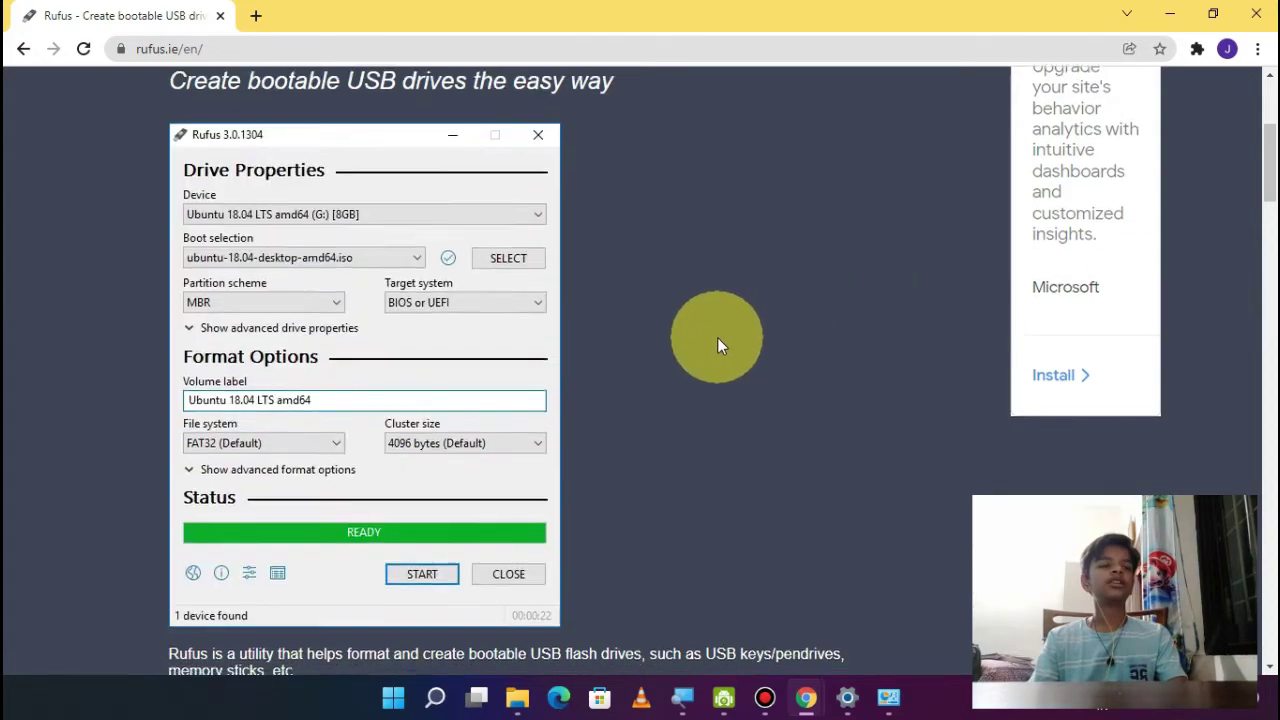
Download Rufus 3.17 from the site's Download section to the Programs download folder.
scroll(716, 336, "down", 6)
scroll(103, 352, "down", 2)
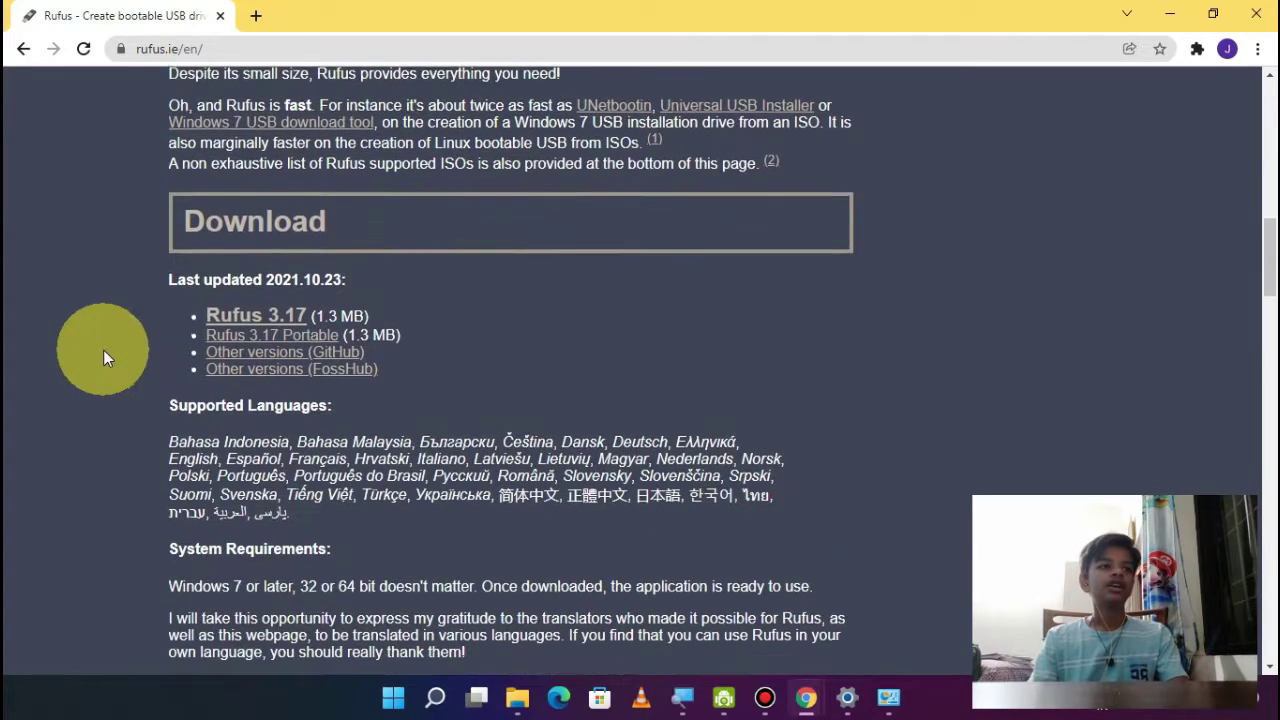
left_click(257, 316)
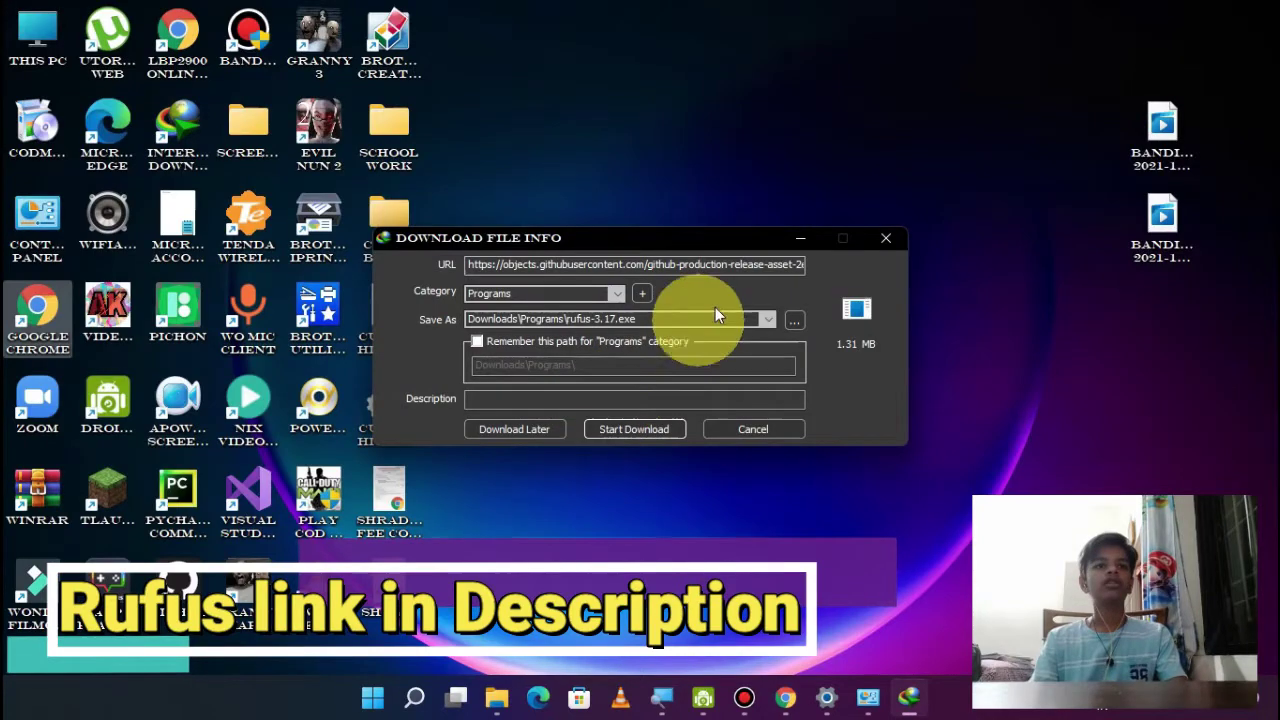
left_click(613, 427)
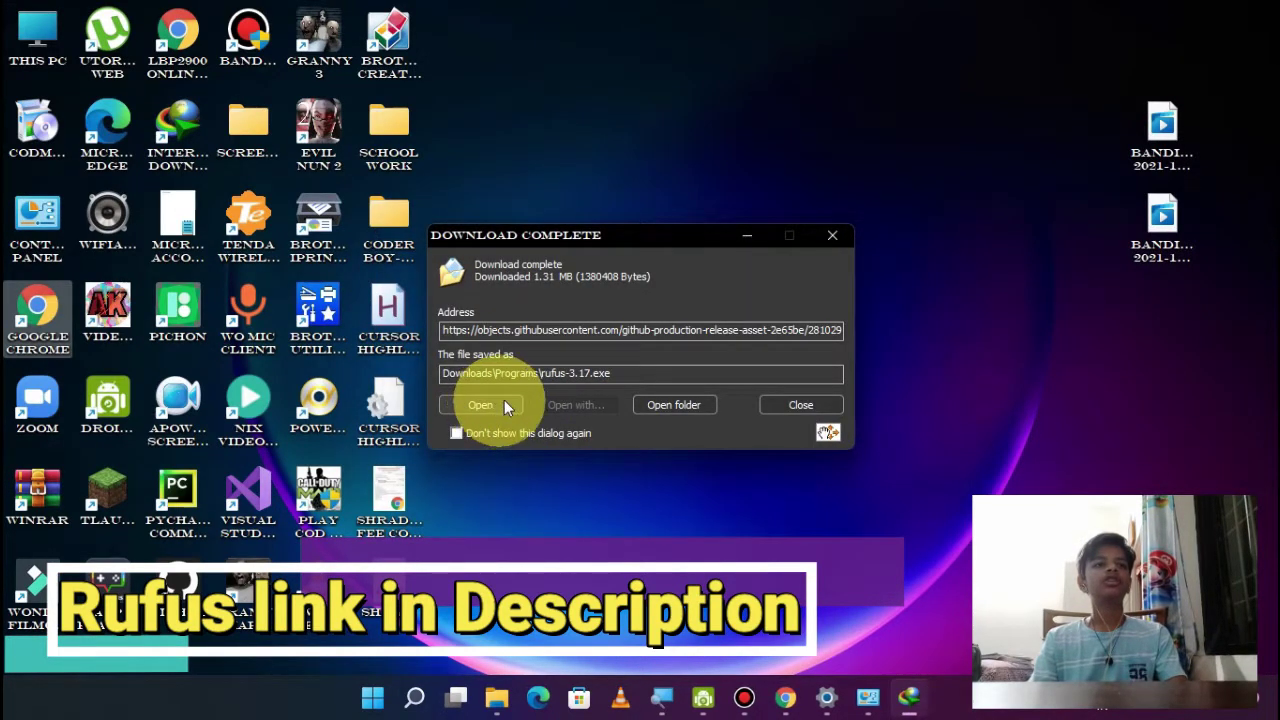
Run the downloaded rufus-3.17.exe and decline the online check for application updates.
left_click(478, 404)
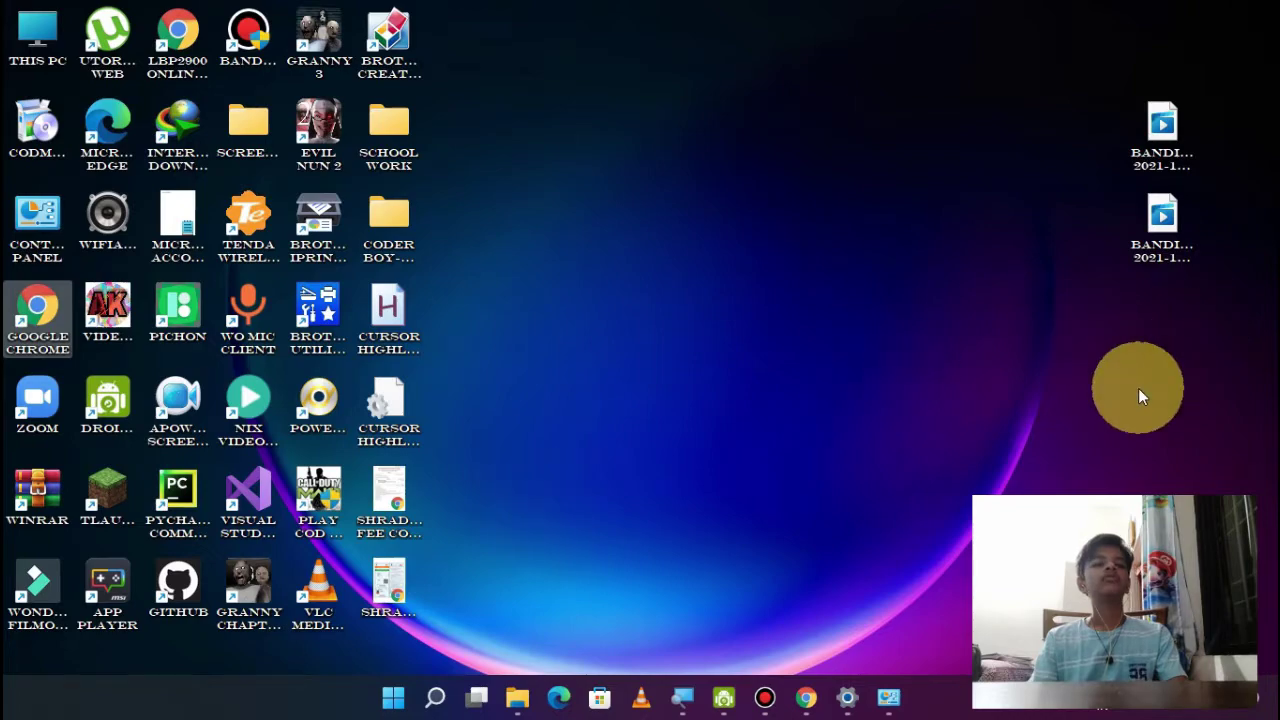
left_click_drag(1132, 397, 1090, 58)
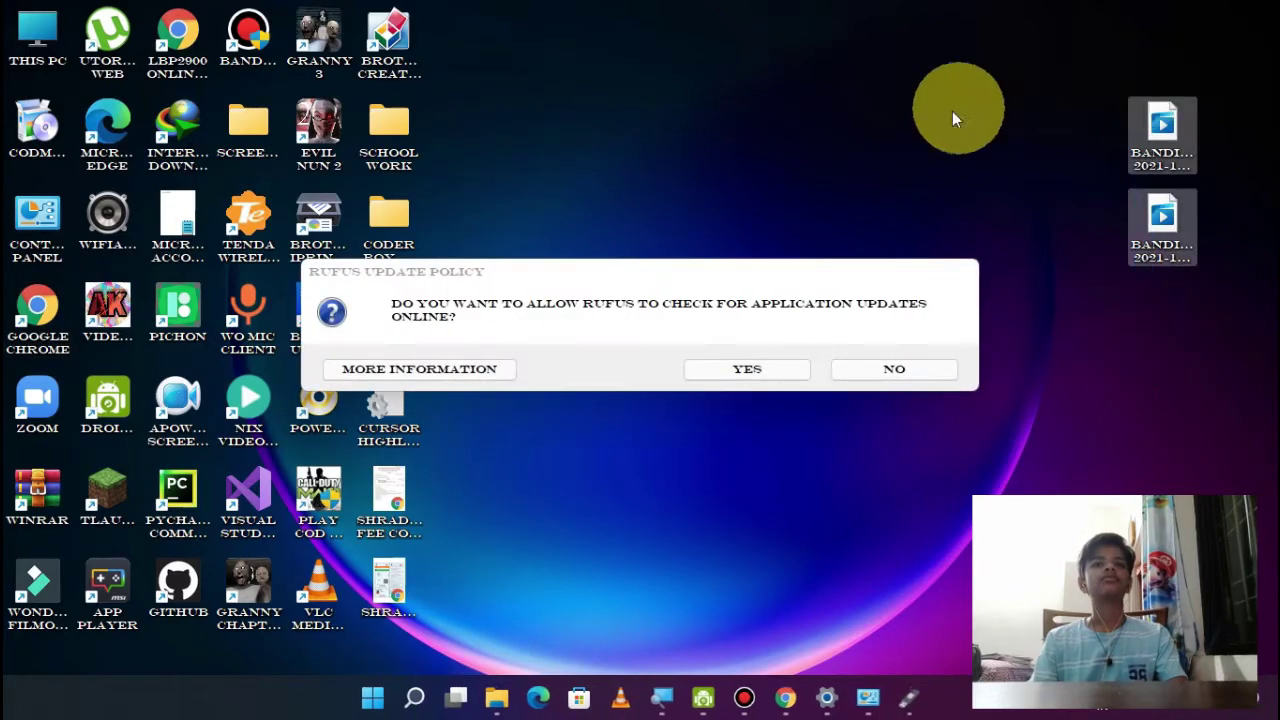
left_click(952, 118)
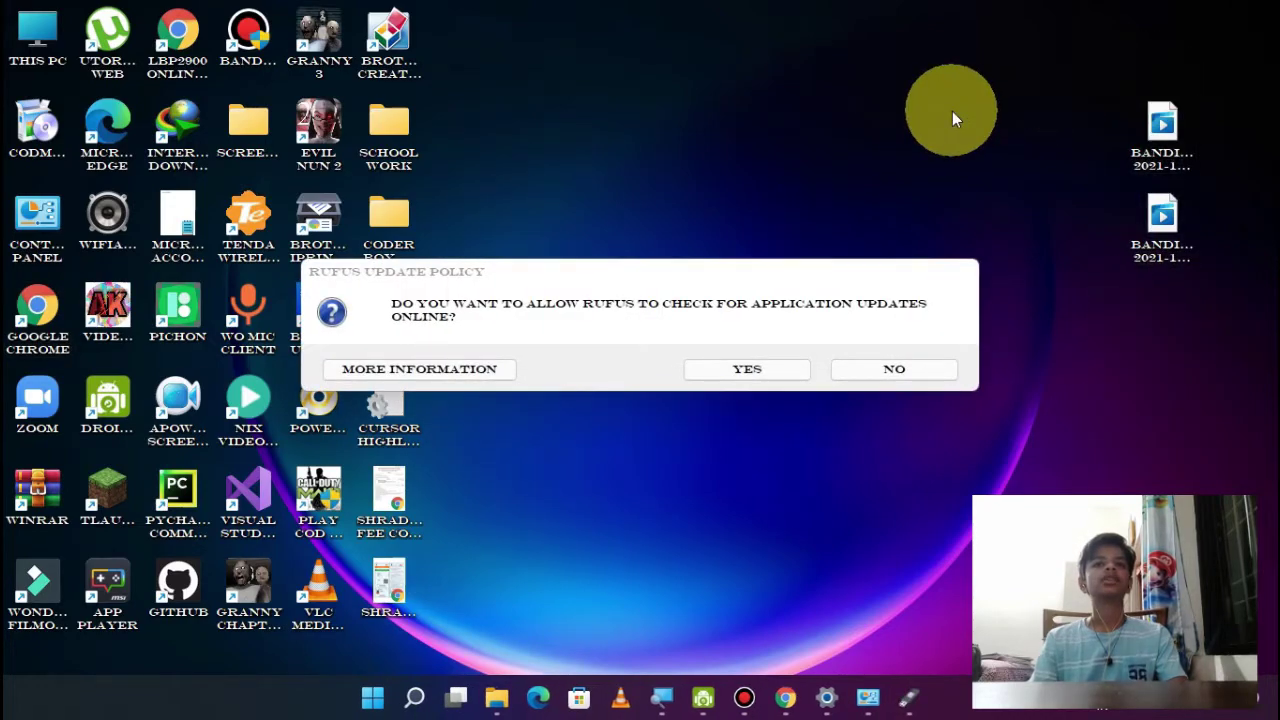
left_click(901, 370)
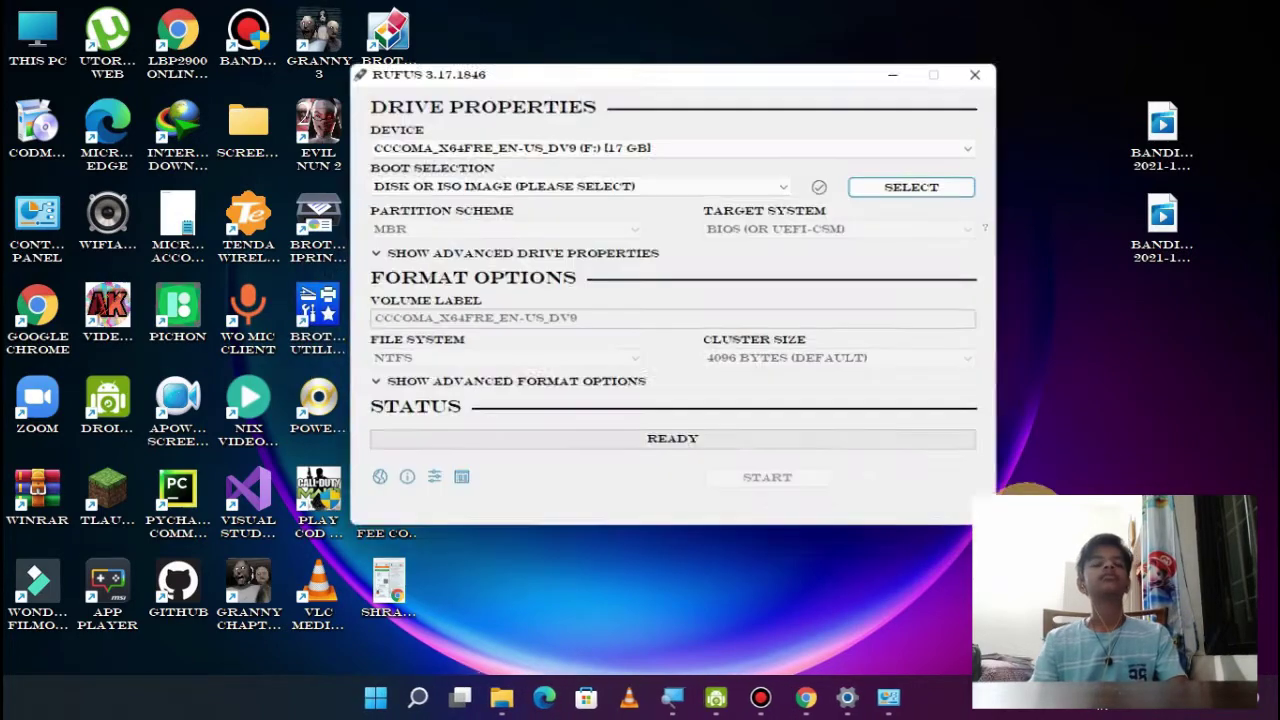
Keep the F: drive as the Rufus device and choose Disk or ISO image as the boot selection.
left_click_drag(695, 71, 672, 127)
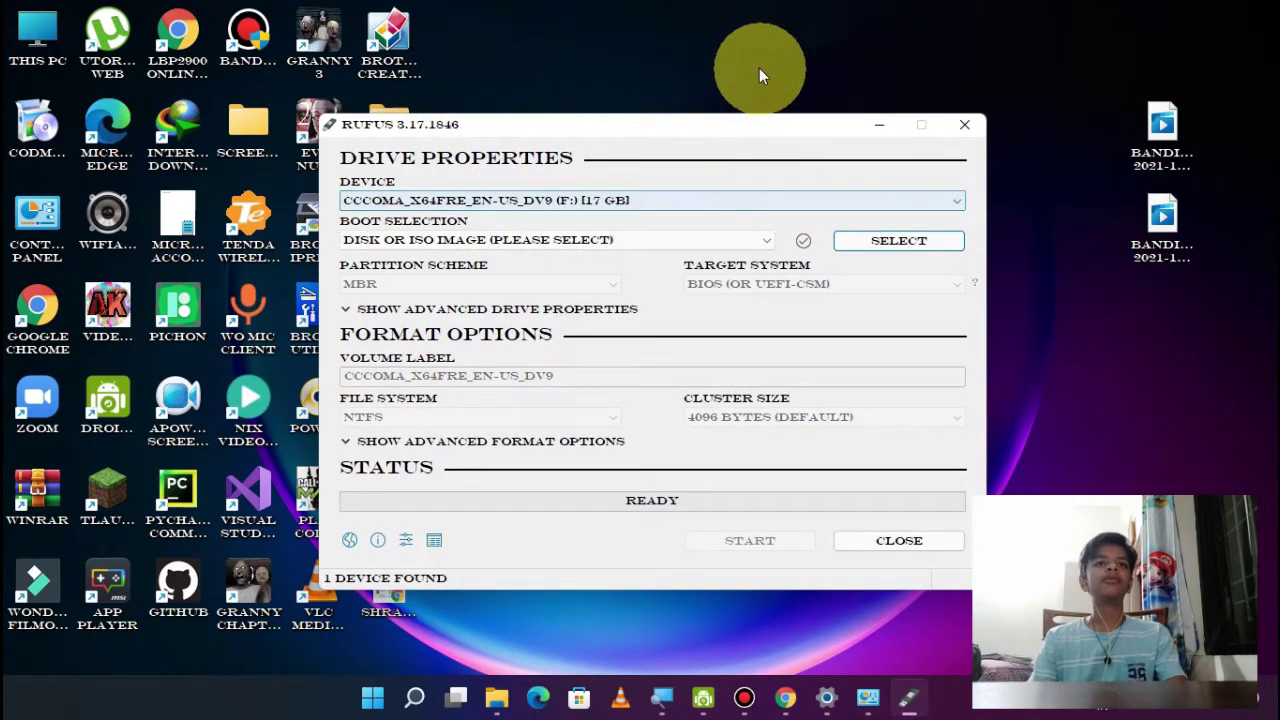
left_click(677, 201)
left_click(677, 201)
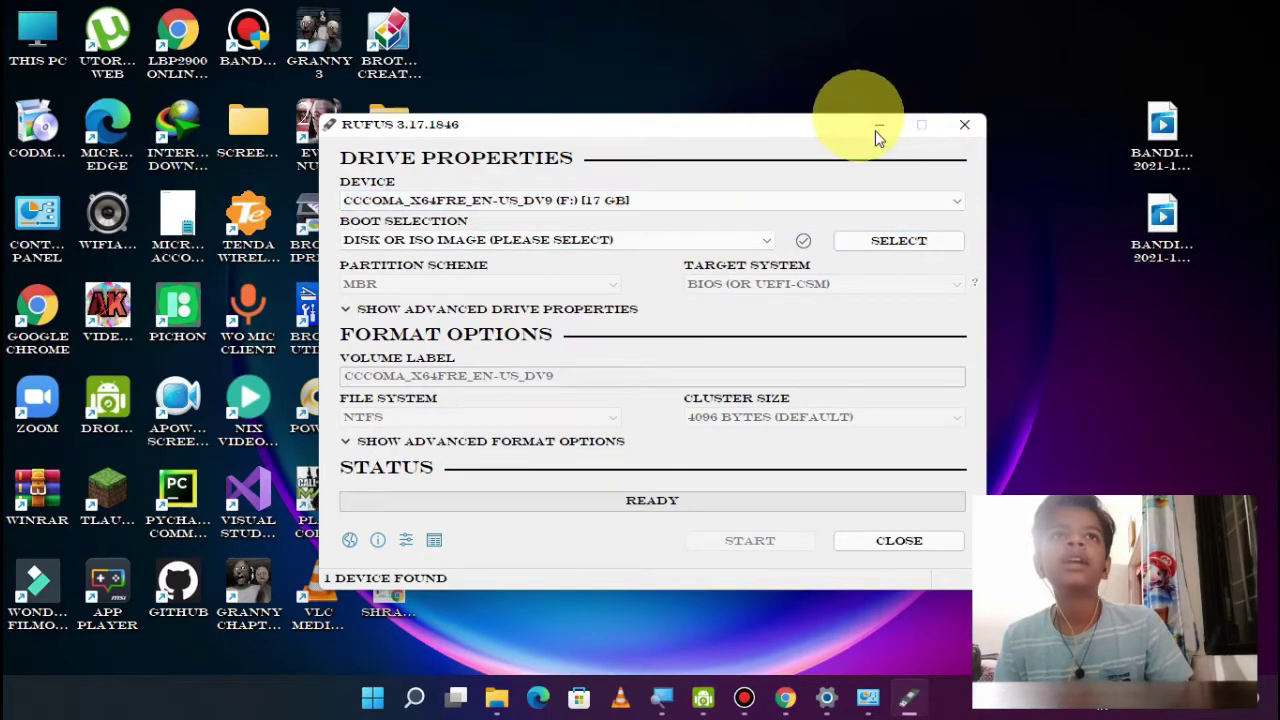
left_click(688, 240)
left_click(686, 241)
left_click(686, 240)
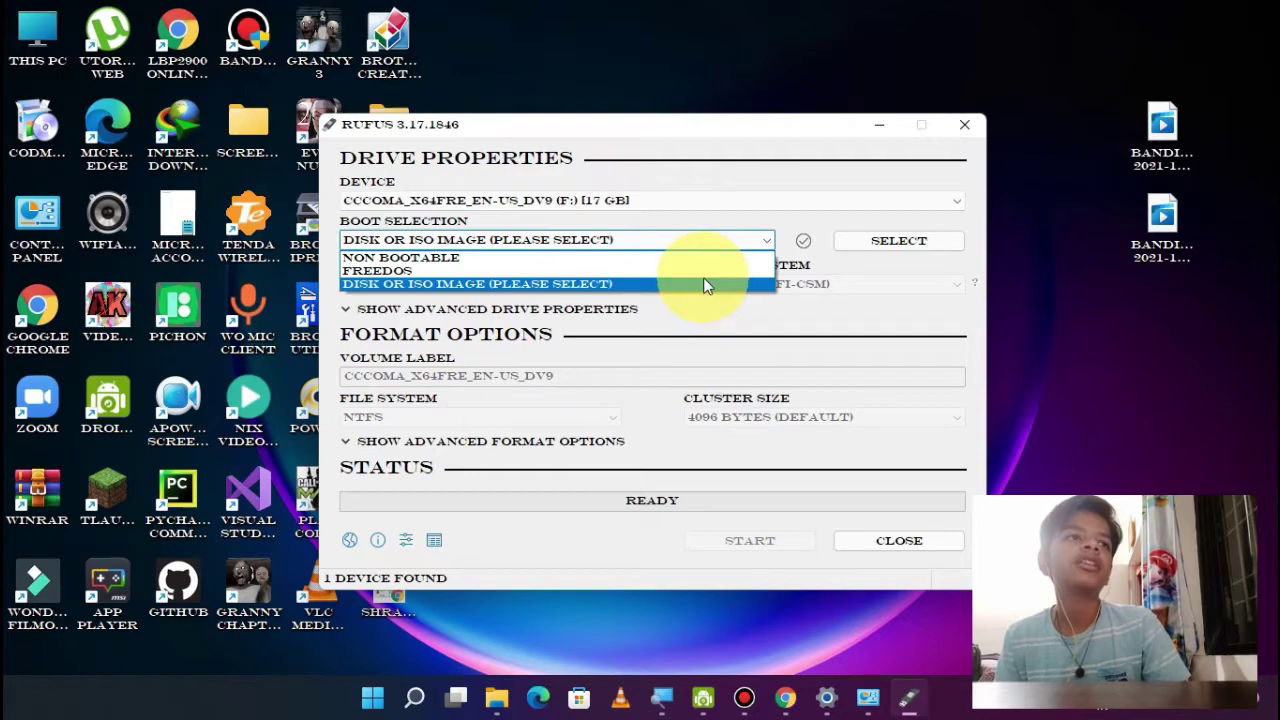
left_click(703, 280)
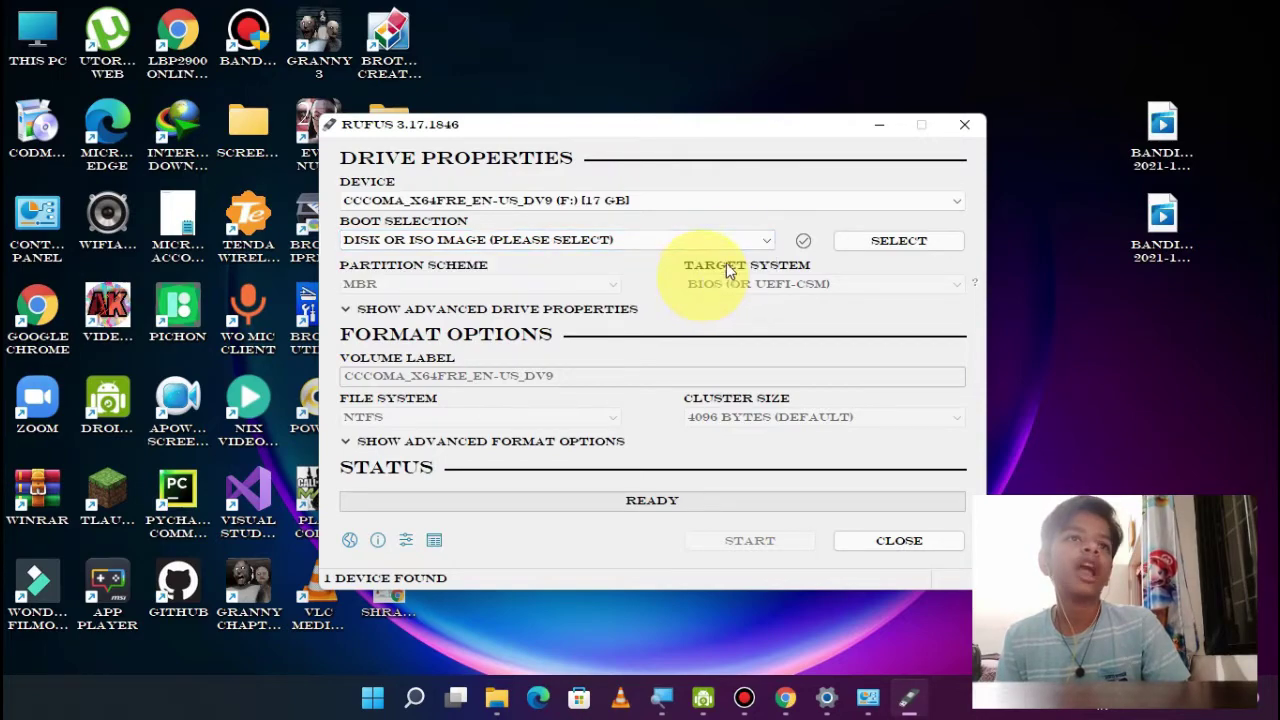
Load the Windows 7 Ultimate 64-bit image from Downloads as the boot image in Rufus.
left_click(897, 247)
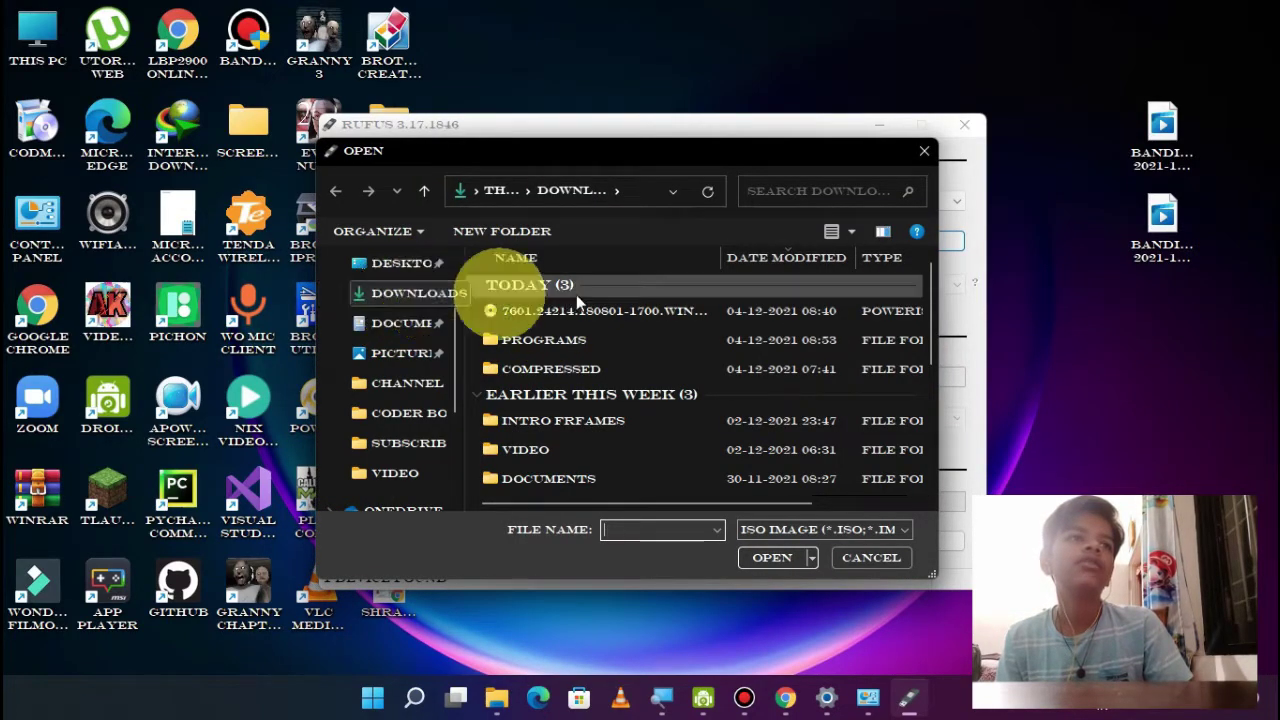
double_click(829, 310)
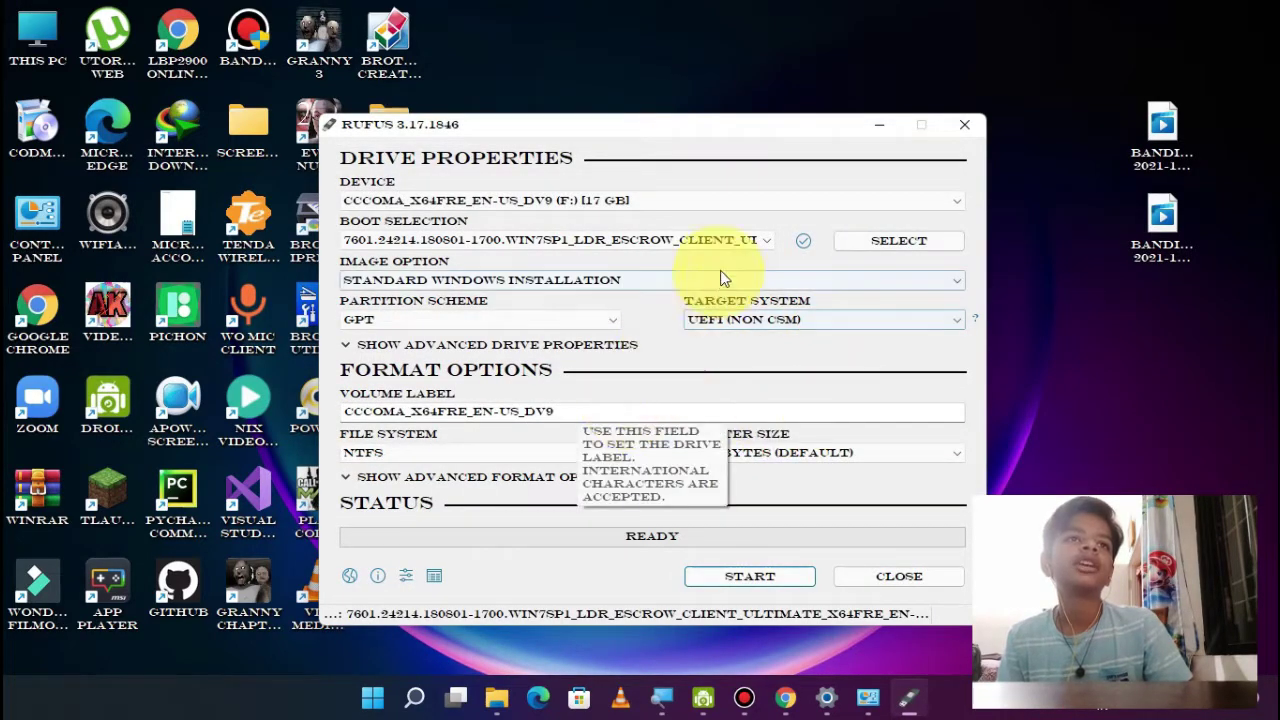
left_click(457, 234)
left_click(457, 234)
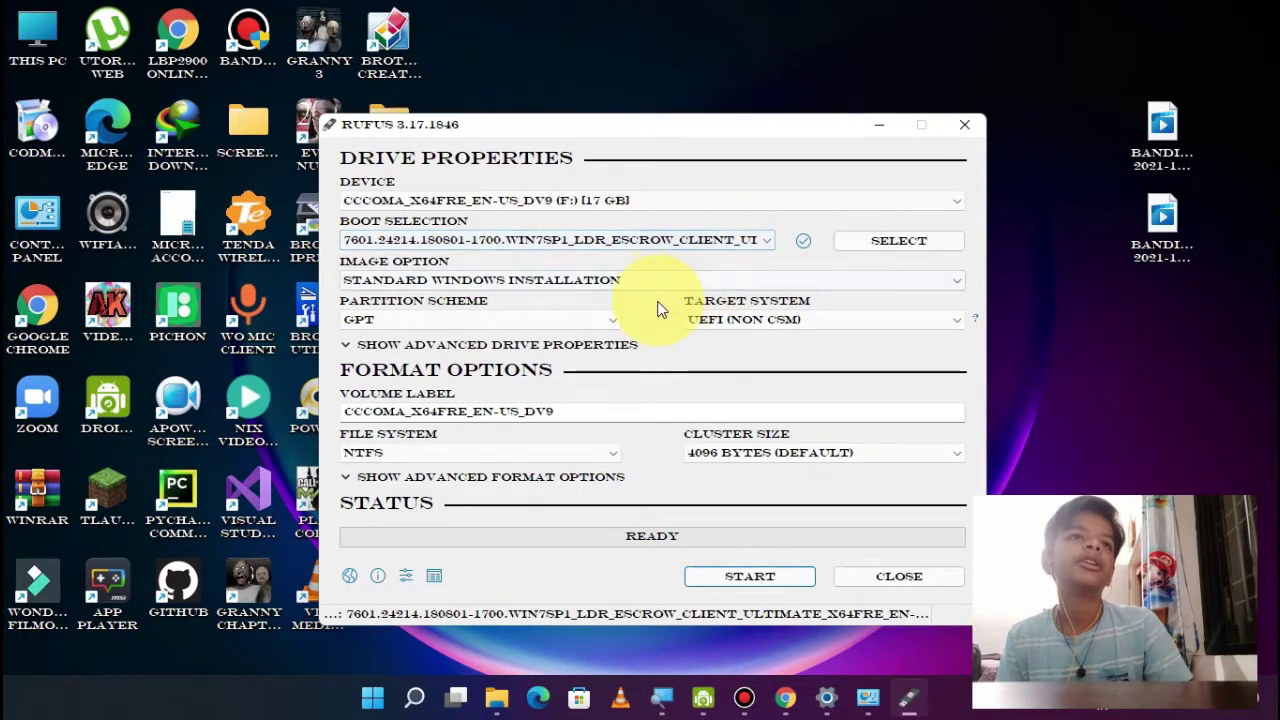
Keep Standard Windows installation as the image option and review the available partition scheme and target system choices.
left_click(490, 282)
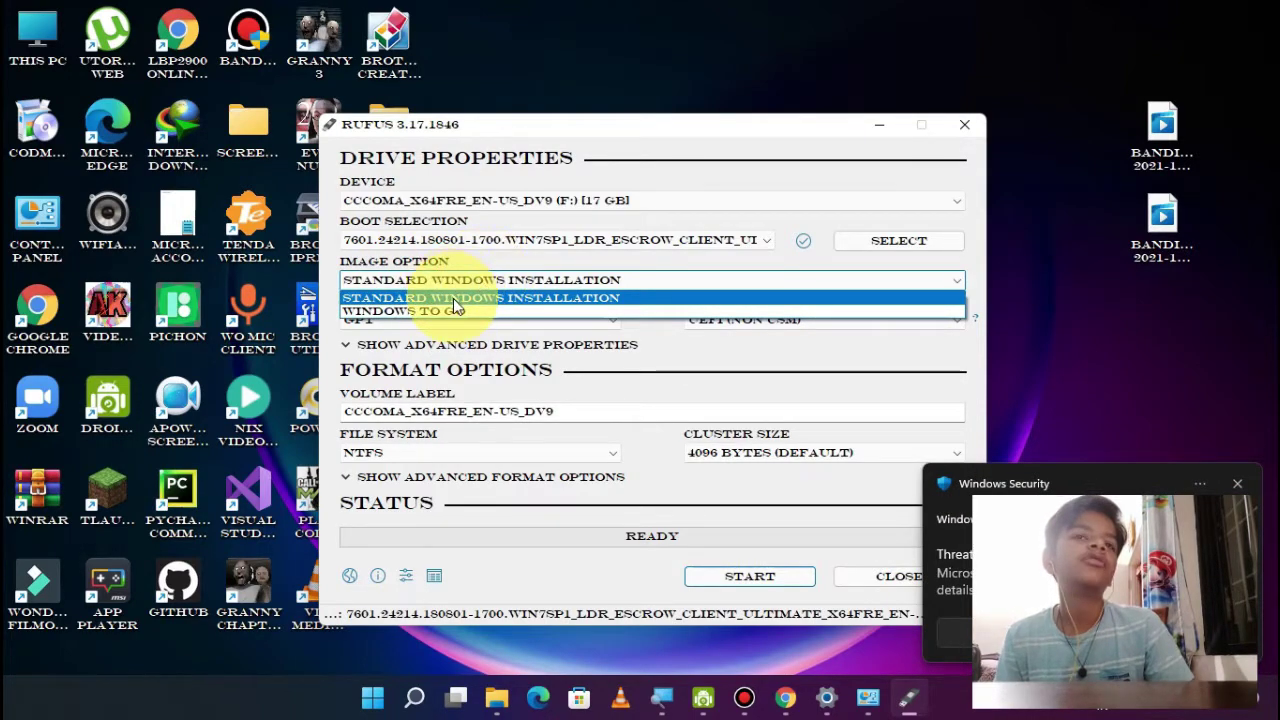
left_click(453, 298)
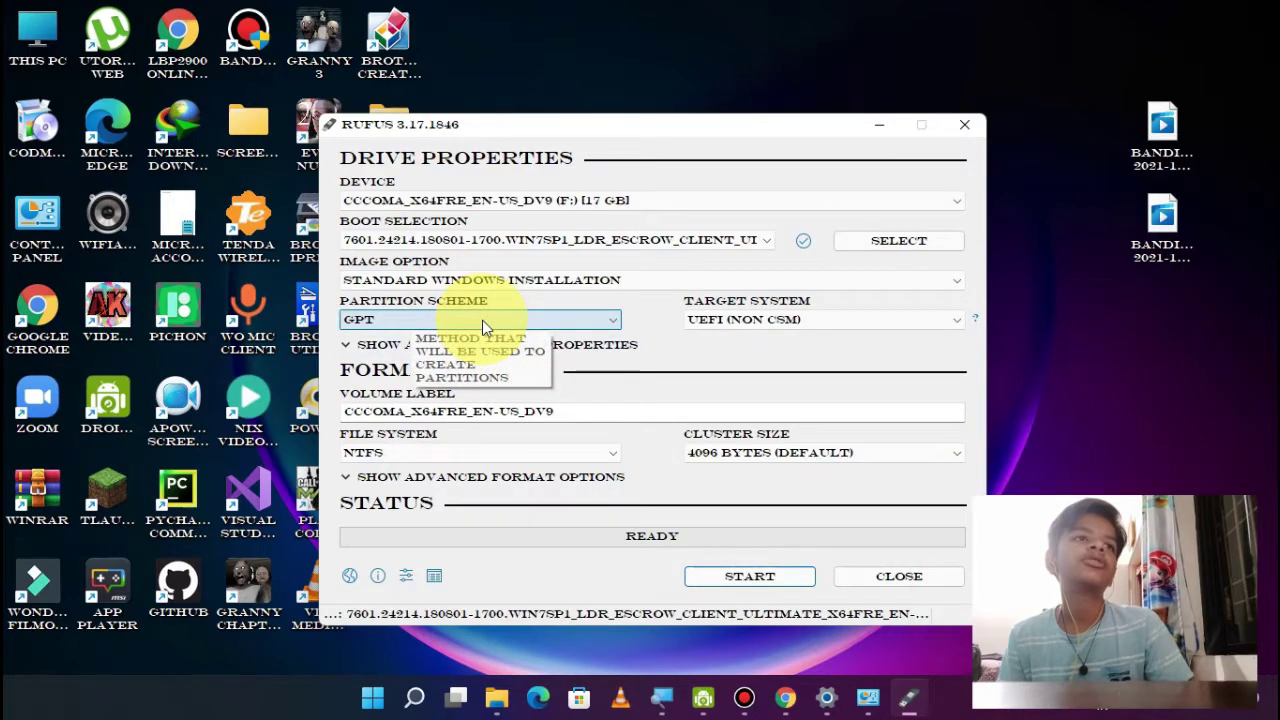
left_click(482, 320)
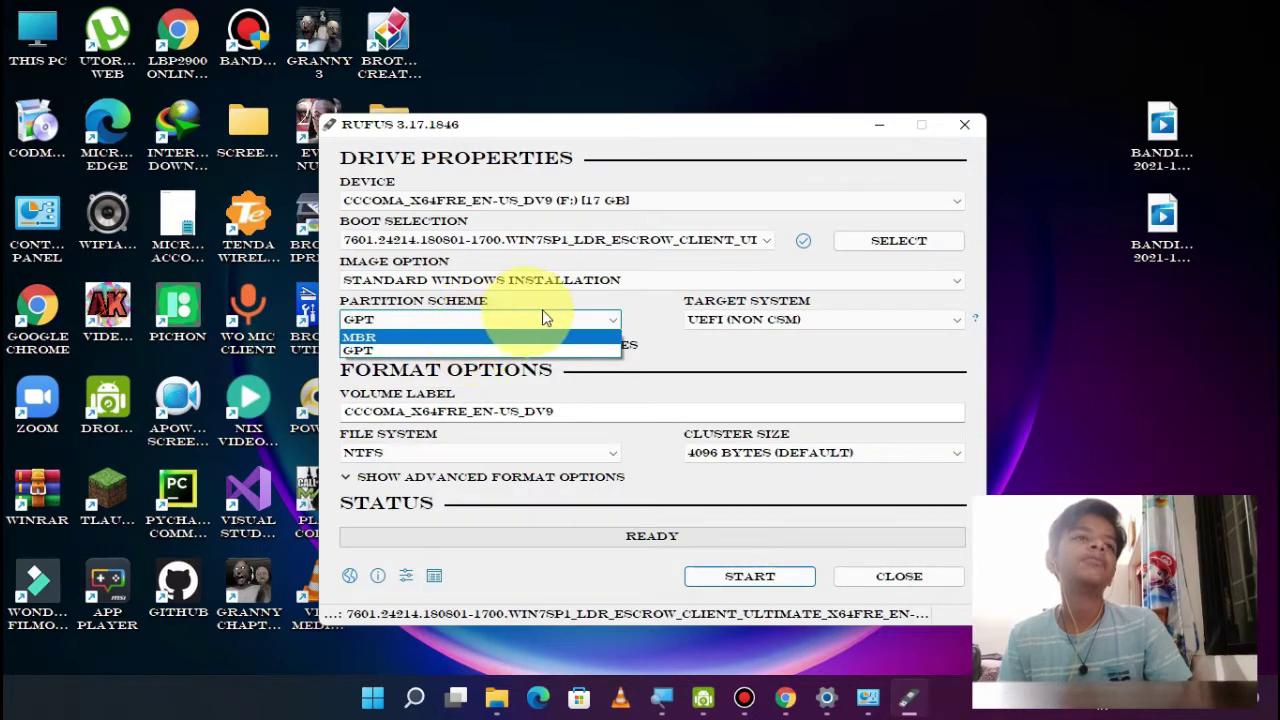
left_click(571, 320)
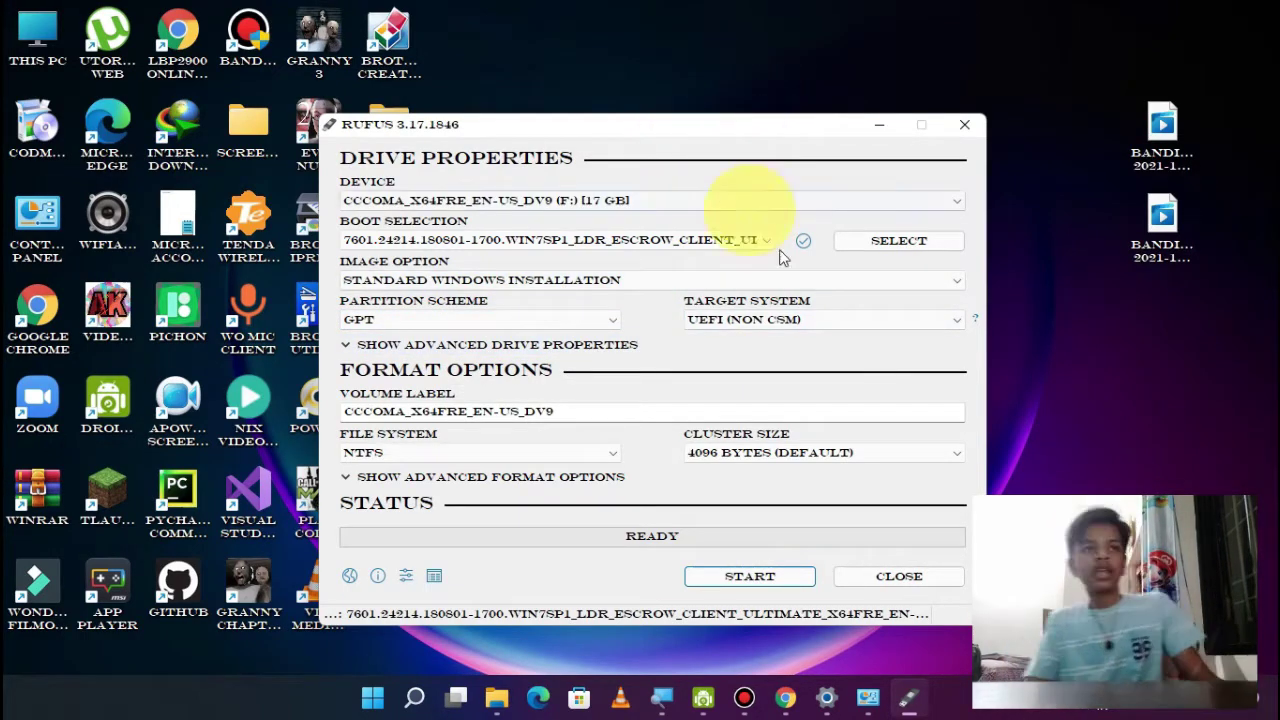
left_click(741, 321)
left_click(749, 340)
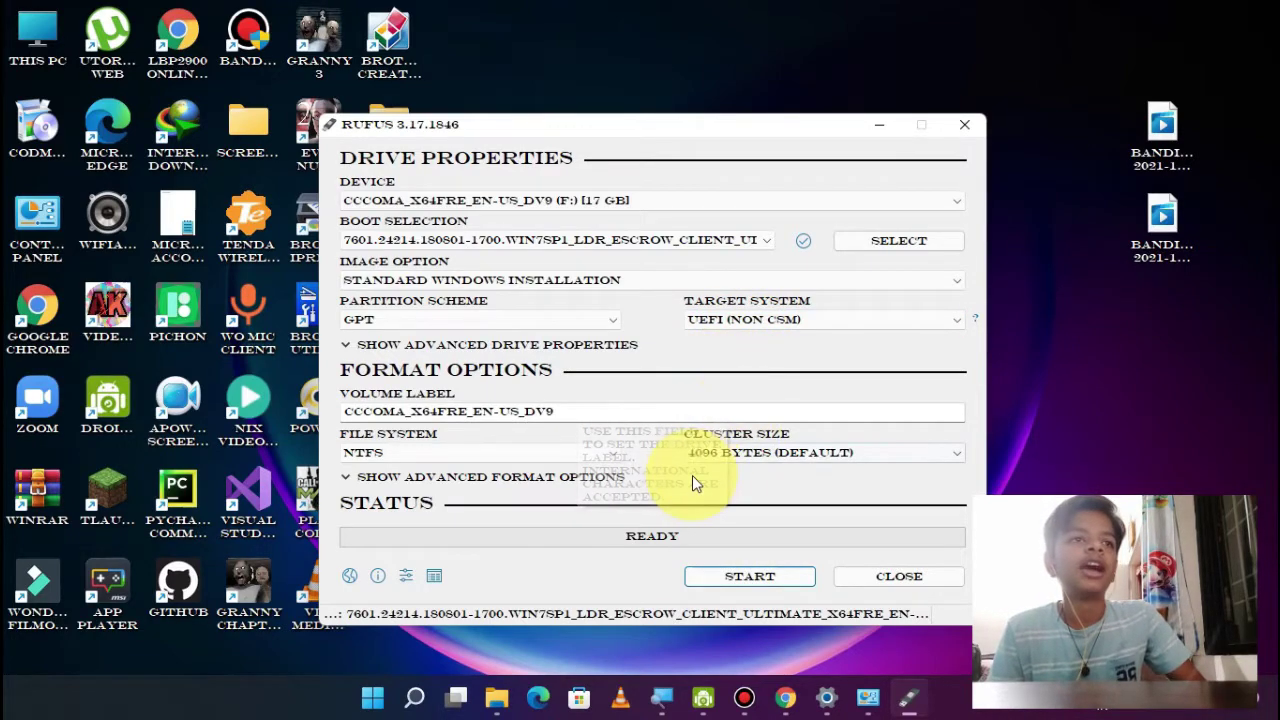
left_click(484, 318)
left_click(483, 317)
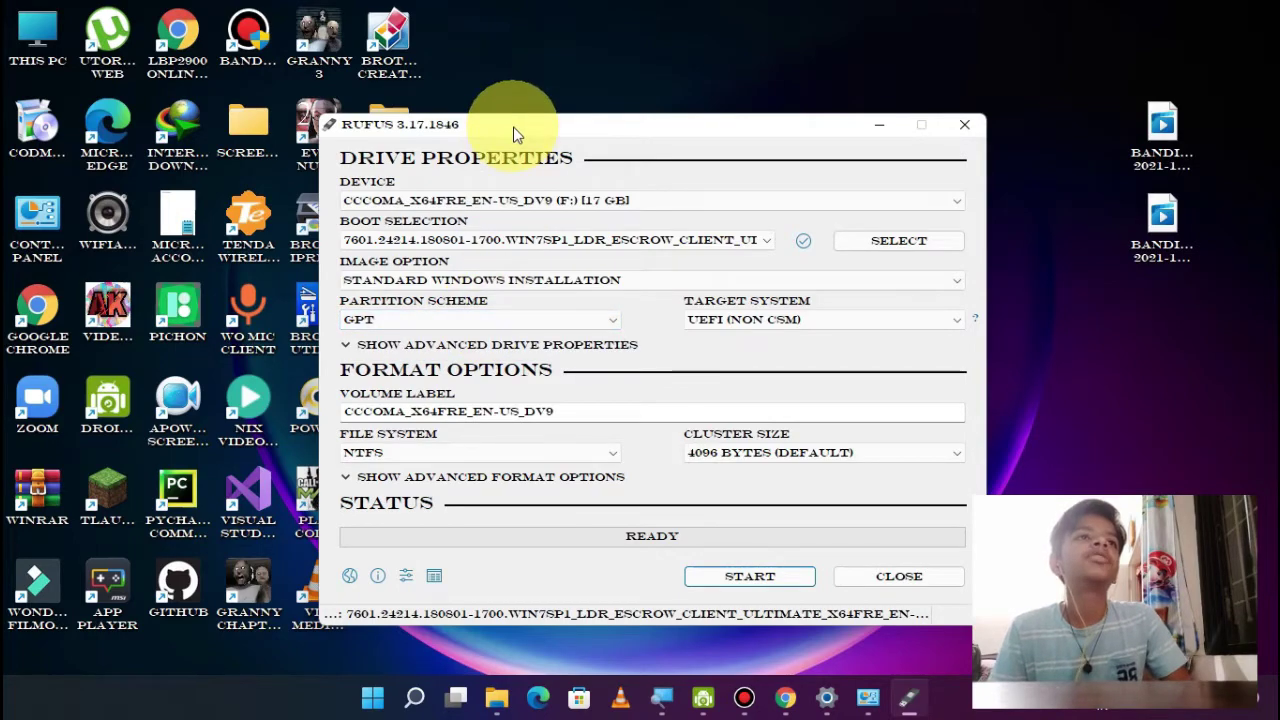
Search Windows for "computer" and open the Computer Management app.
left_click_drag(514, 128, 694, 88)
left_click(372, 697)
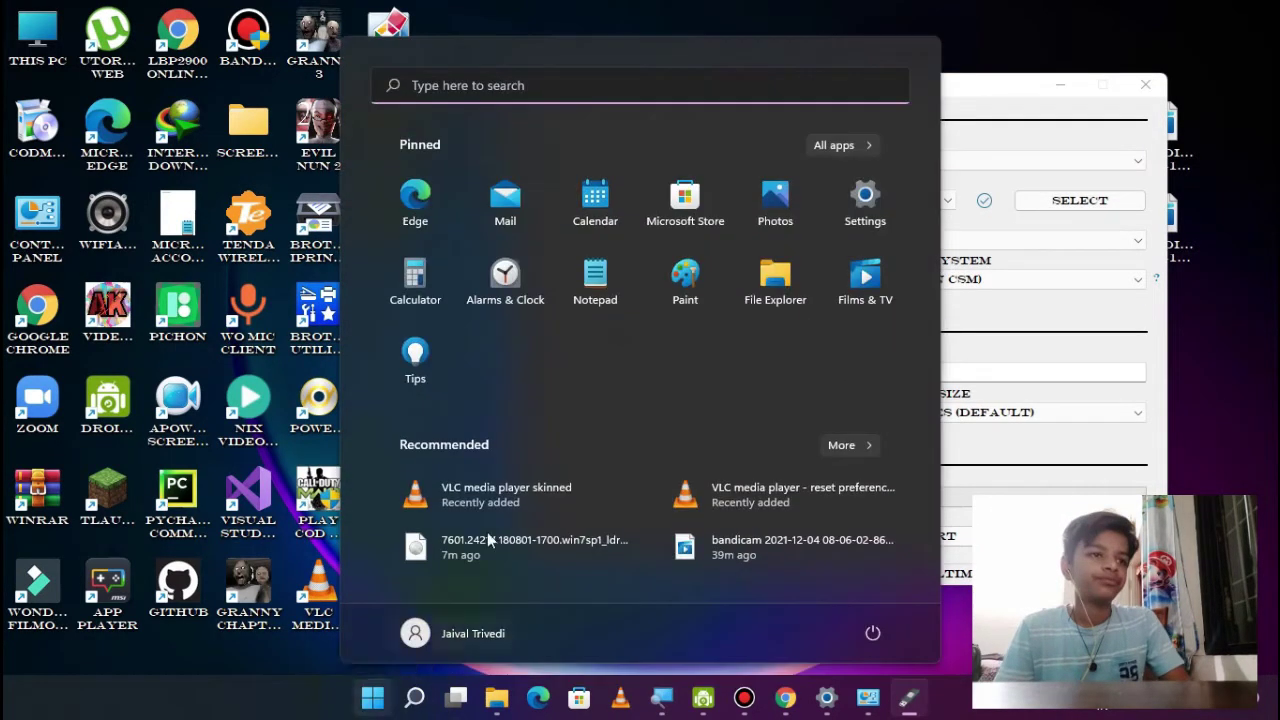
left_click(541, 85)
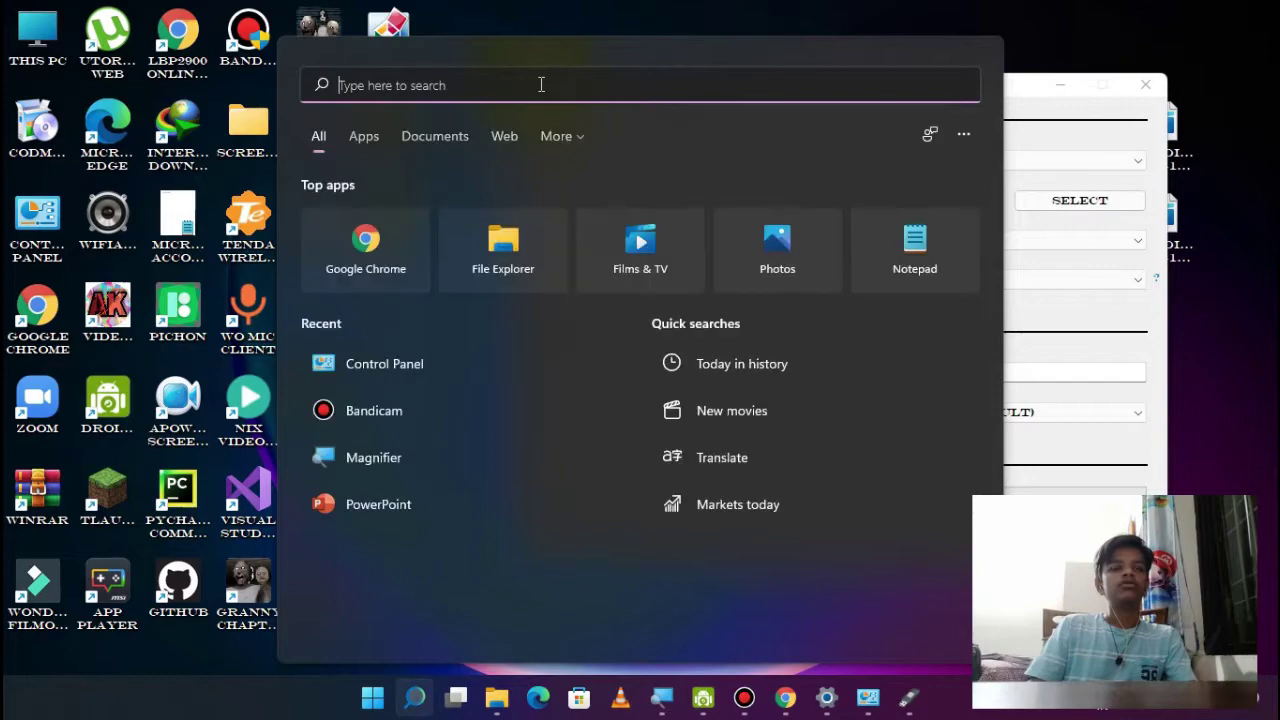
type("com")
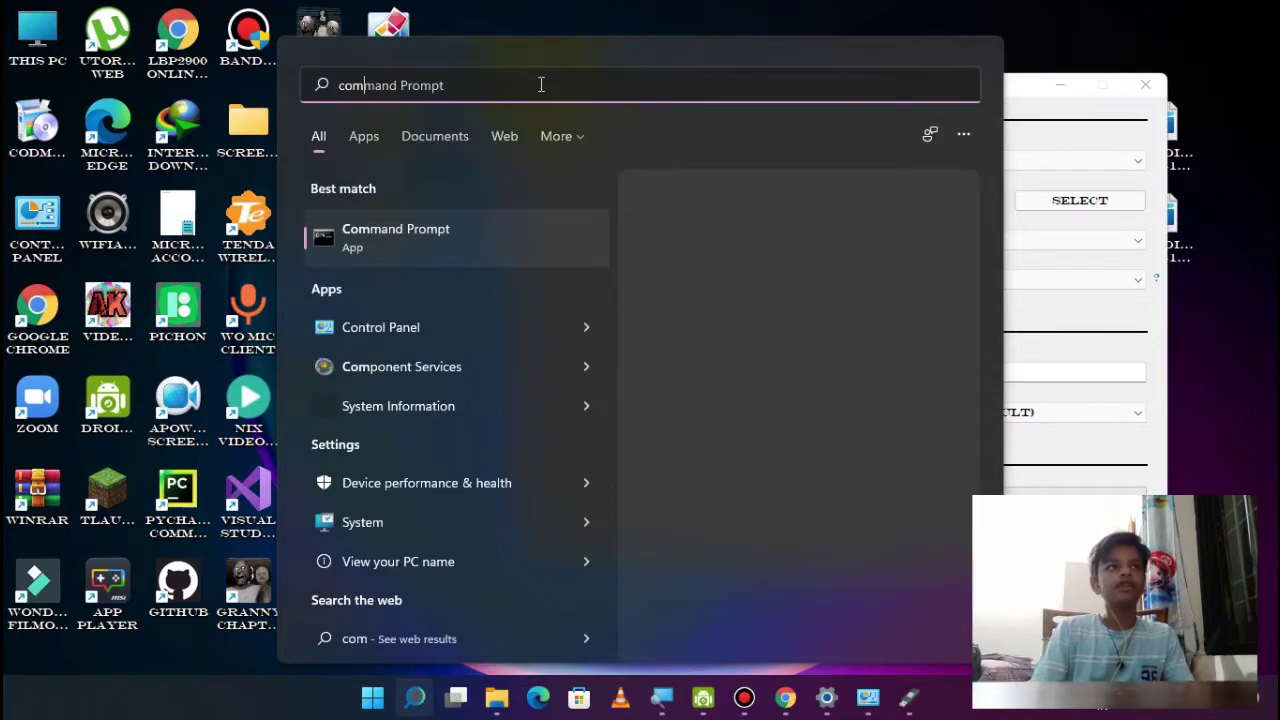
type("puter")
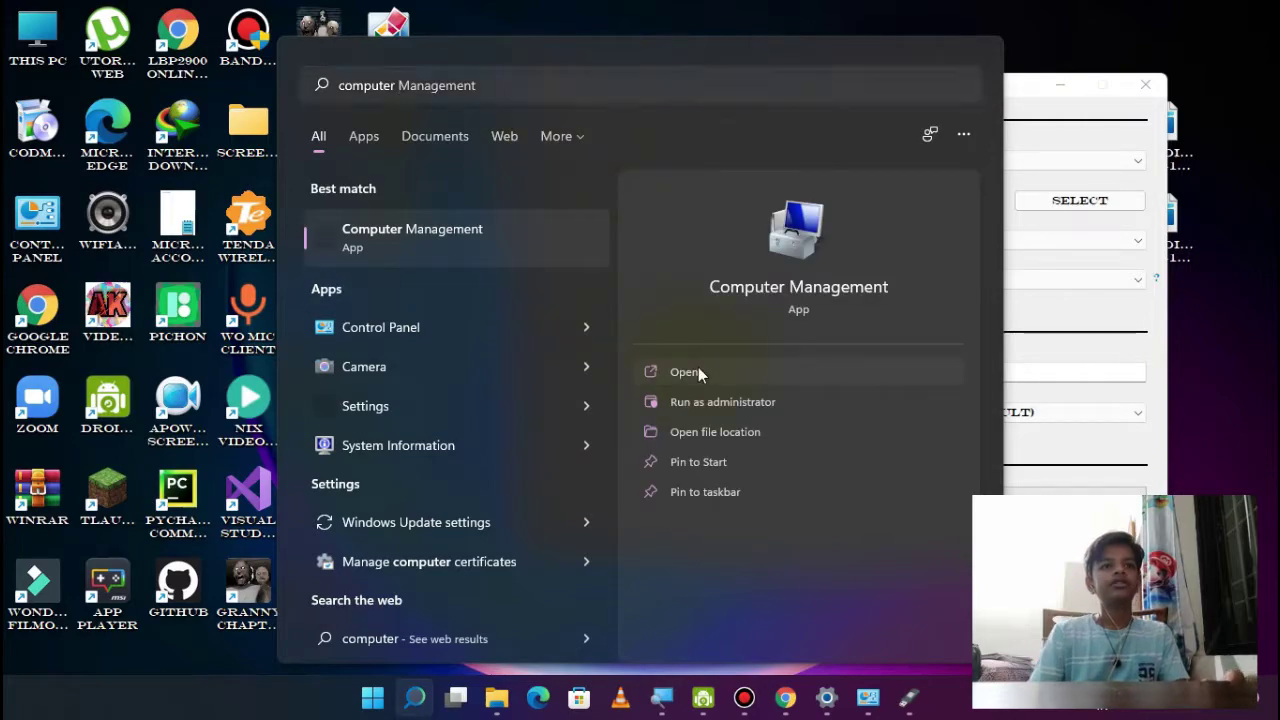
left_click(1050, 347)
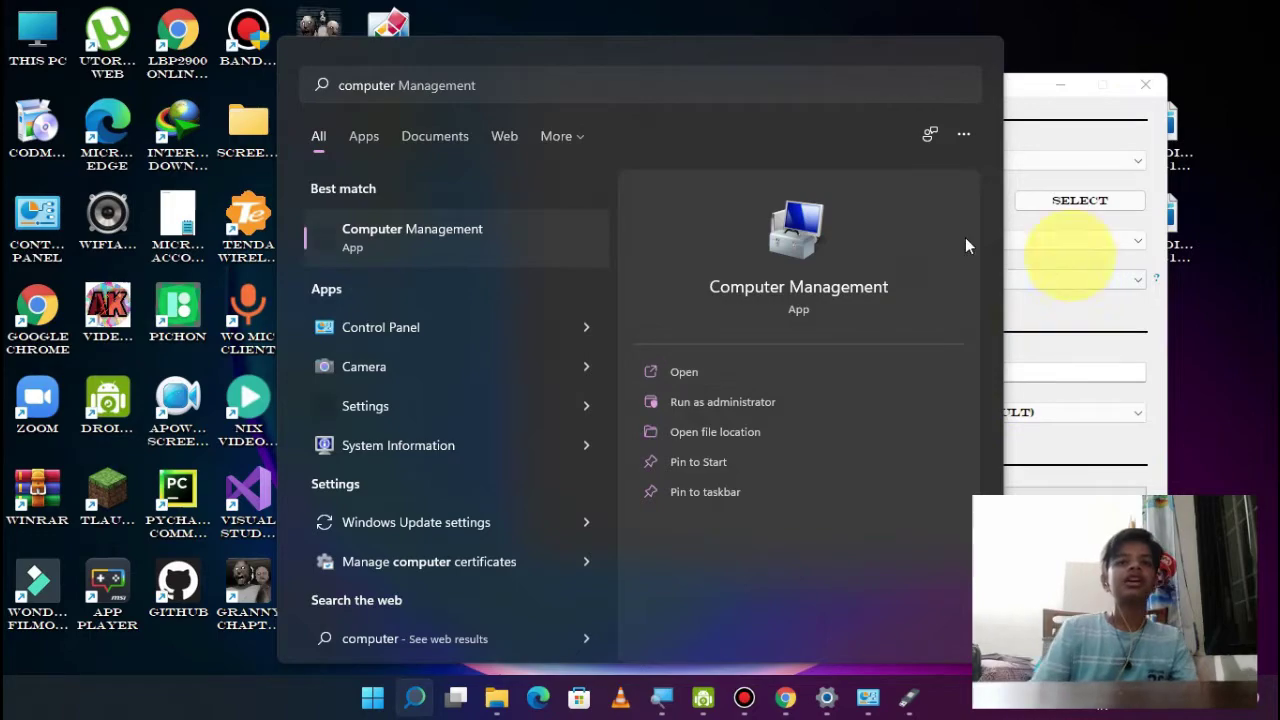
left_click(1041, 305)
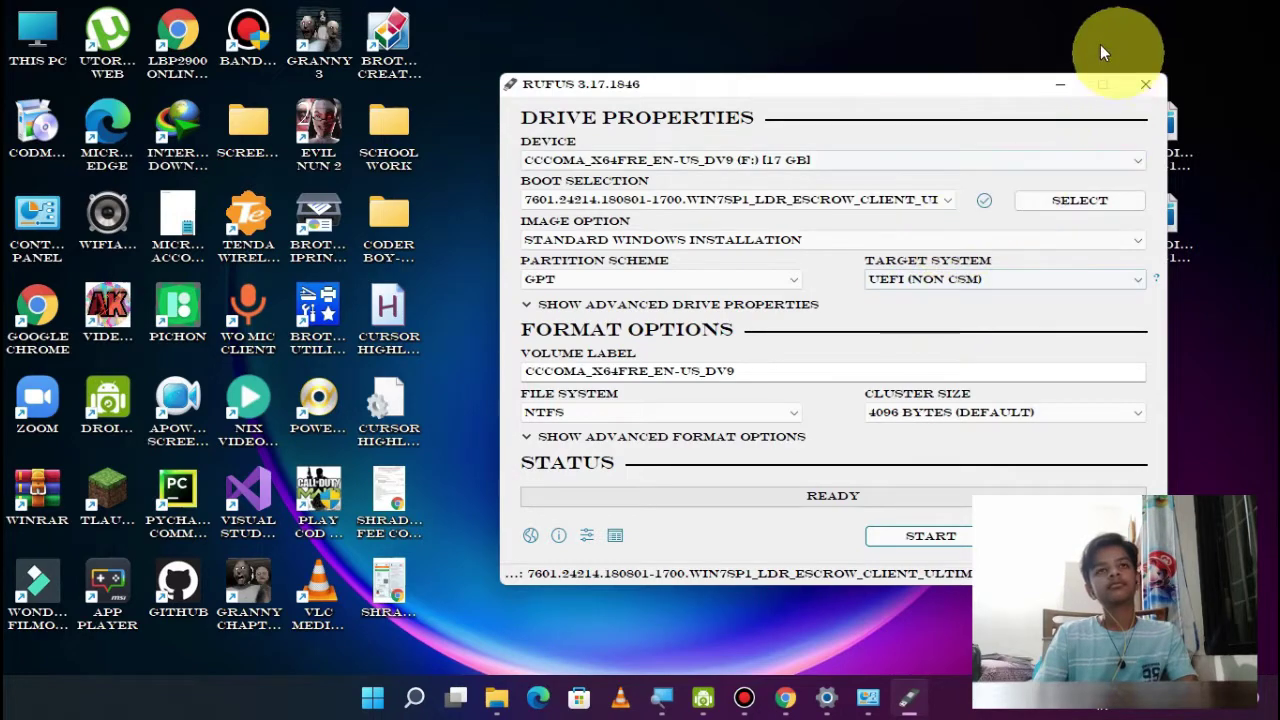
Move the Rufus window aside and close the open Settings and Control Panel windows.
left_click_drag(723, 76, 1174, 57)
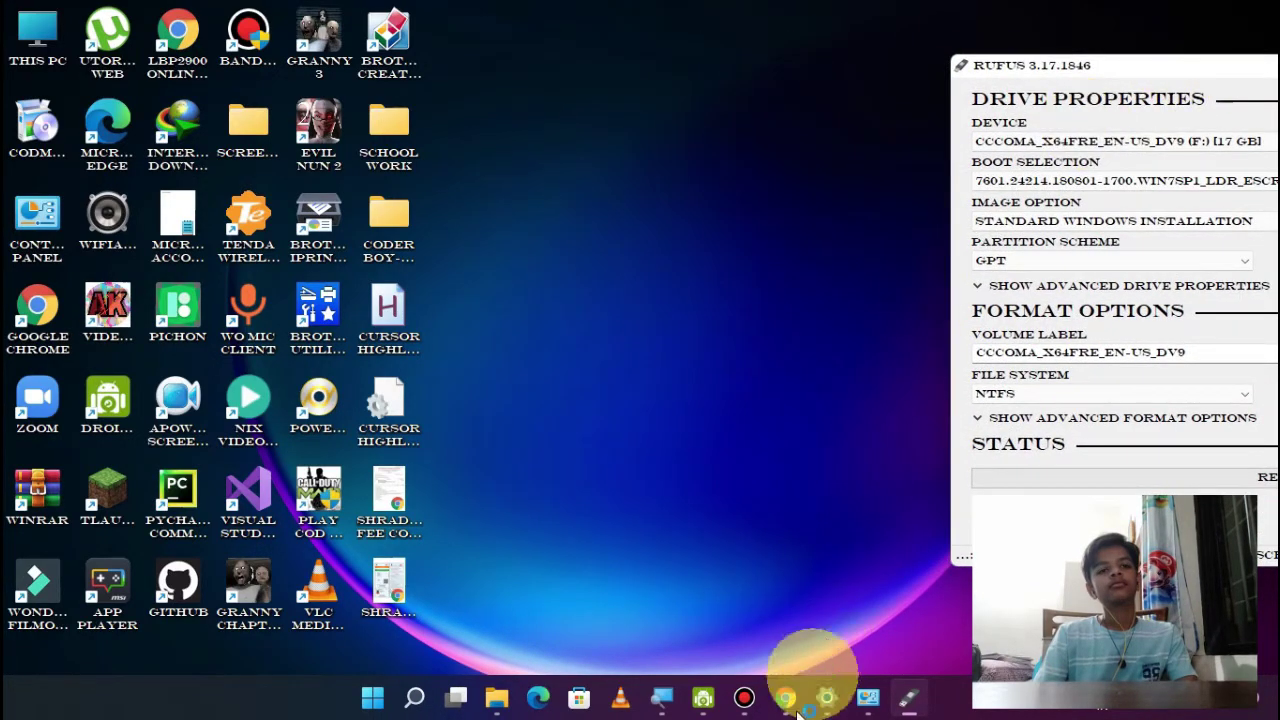
left_click(826, 697)
left_click(1241, 22)
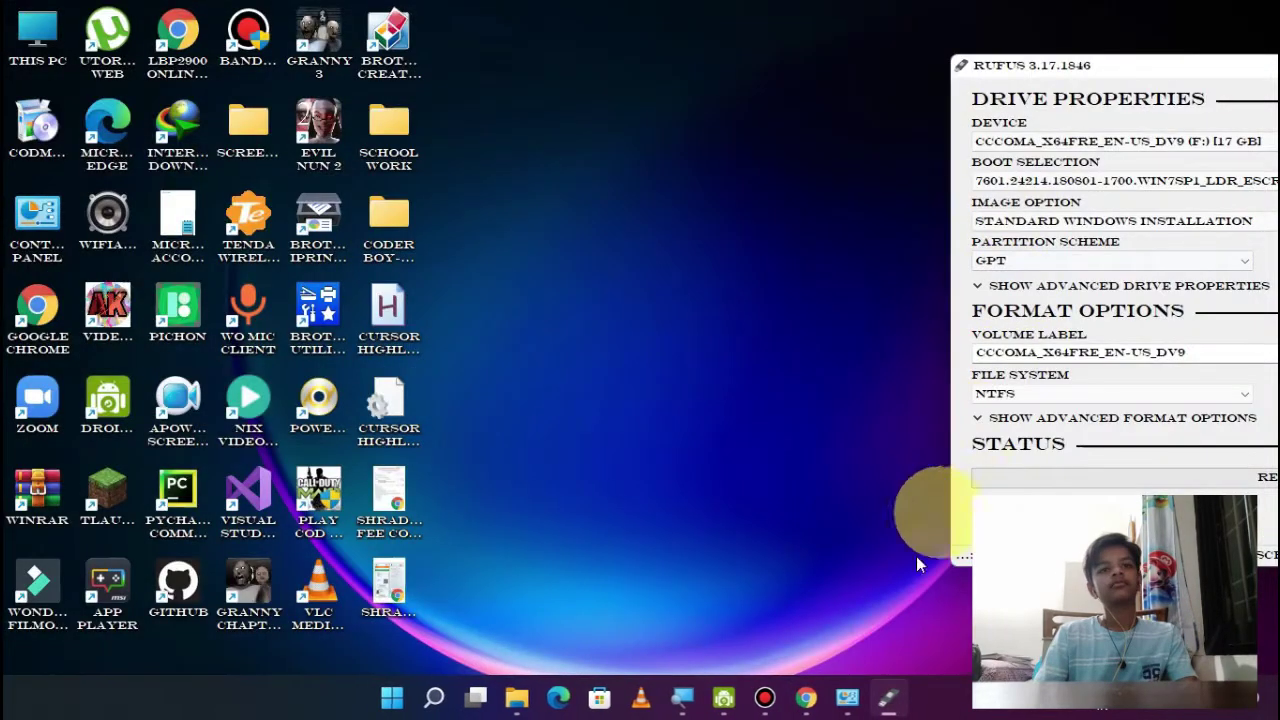
left_click(848, 697)
left_click(1254, 10)
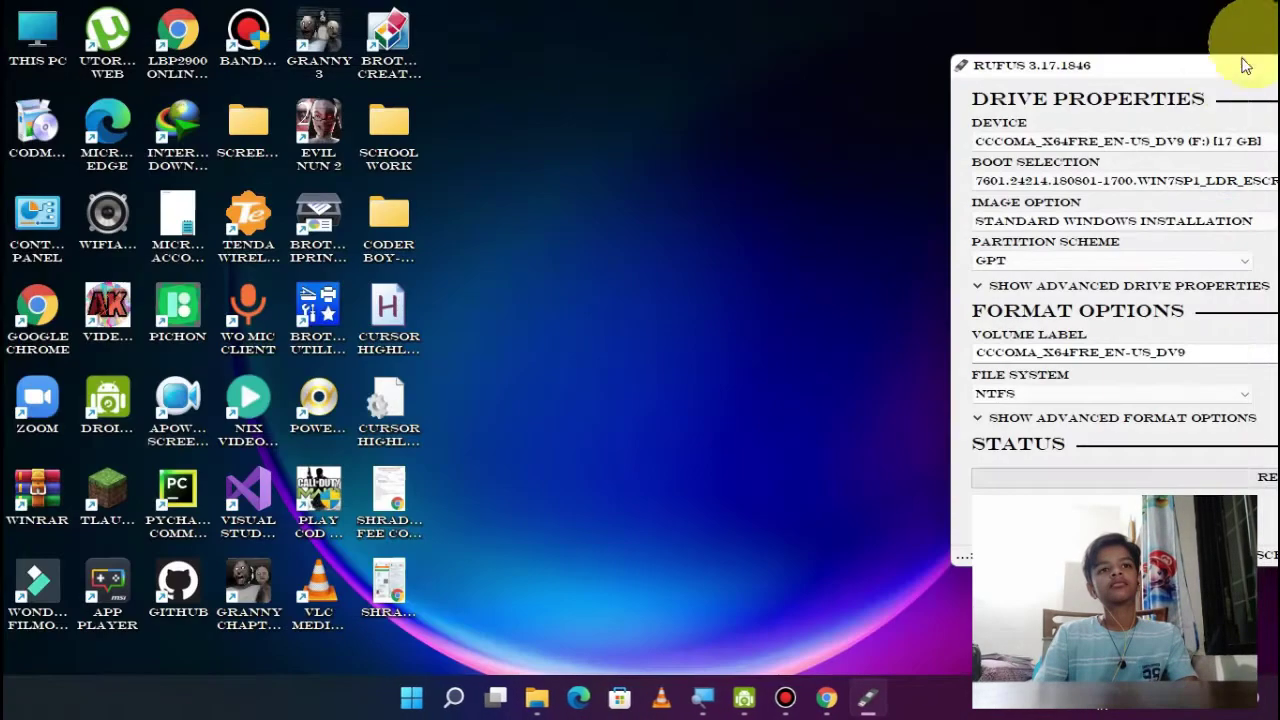
Bring Computer Management forward, maximize it and show Disk Management under Storage.
left_click_drag(1010, 76, 538, 100)
left_click(538, 697)
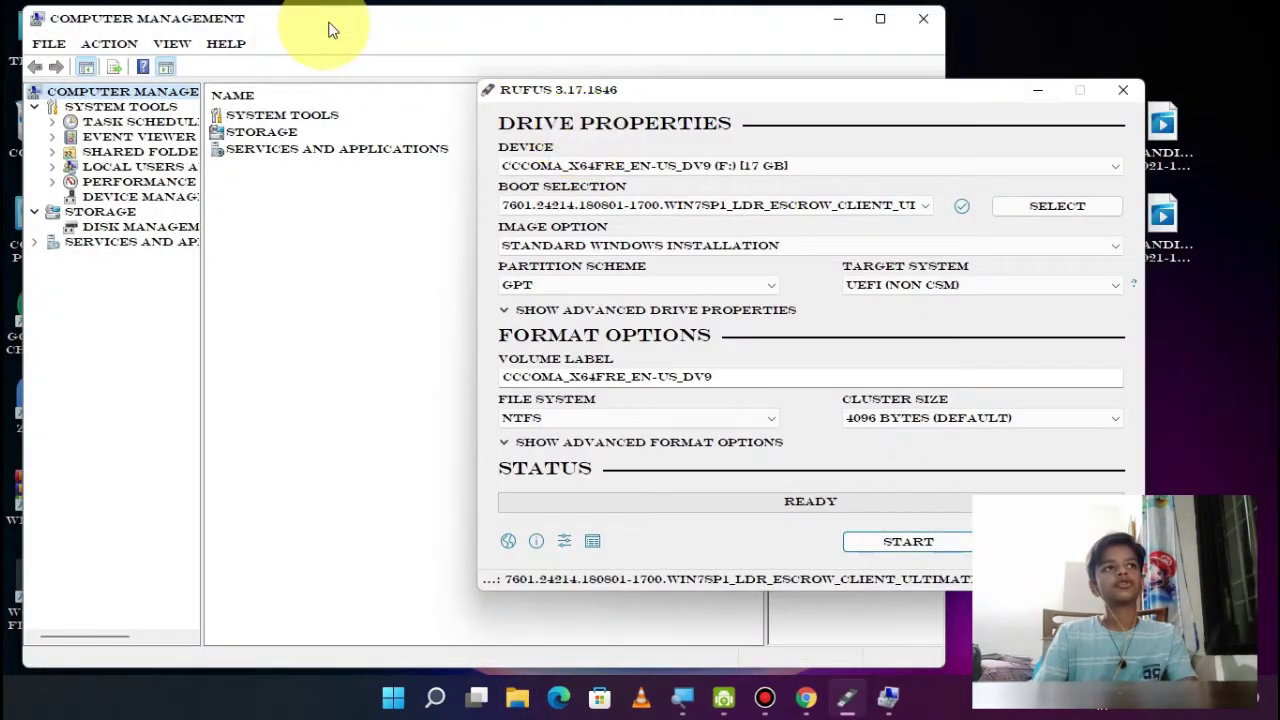
left_click(330, 30)
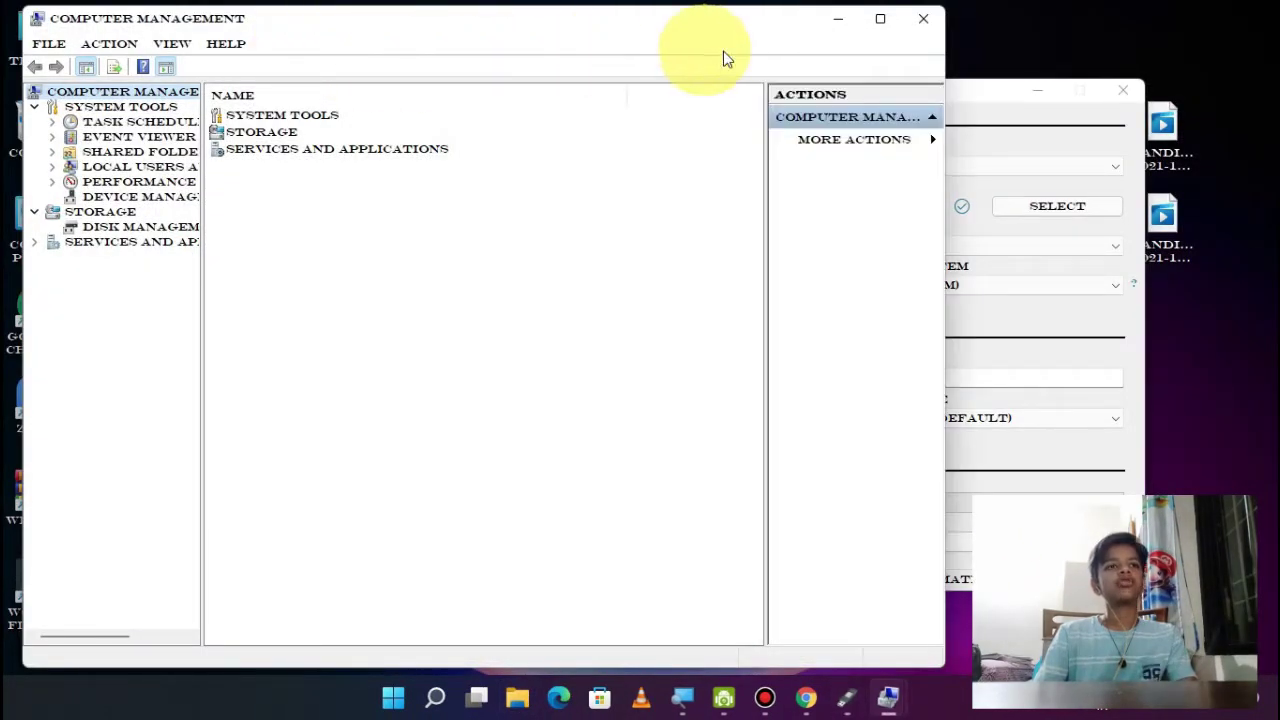
left_click(880, 18)
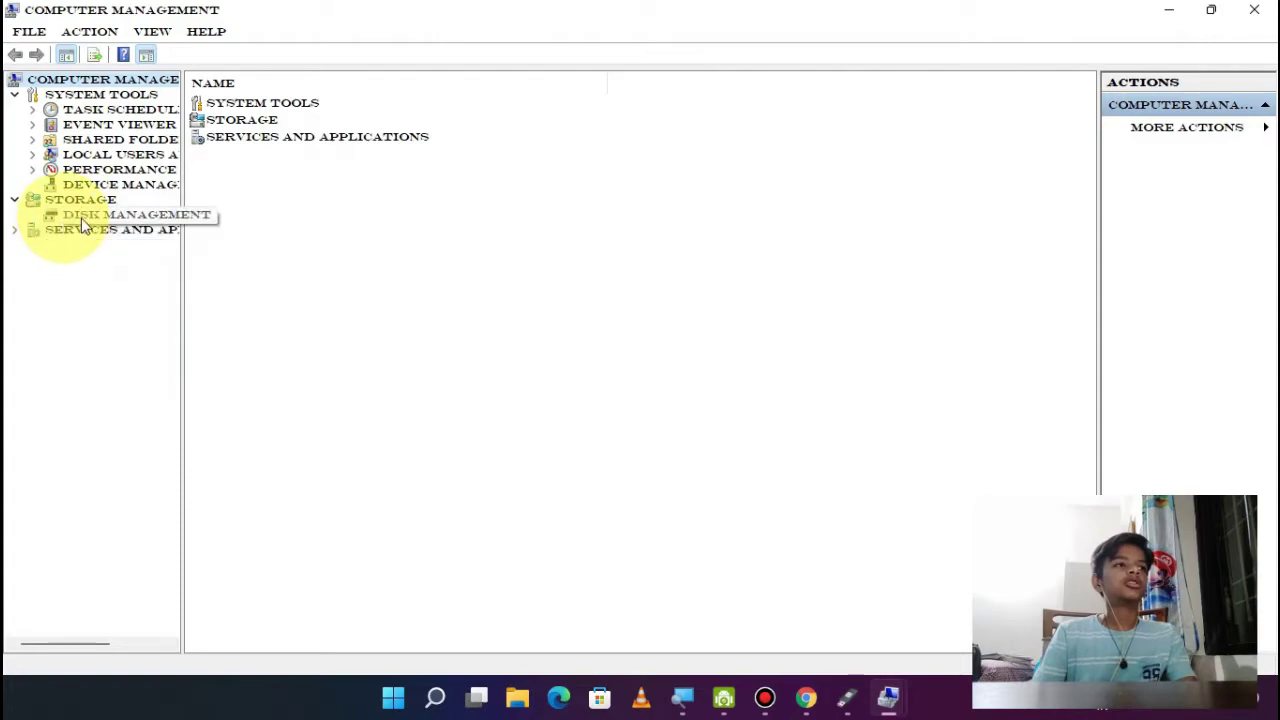
left_click(128, 215)
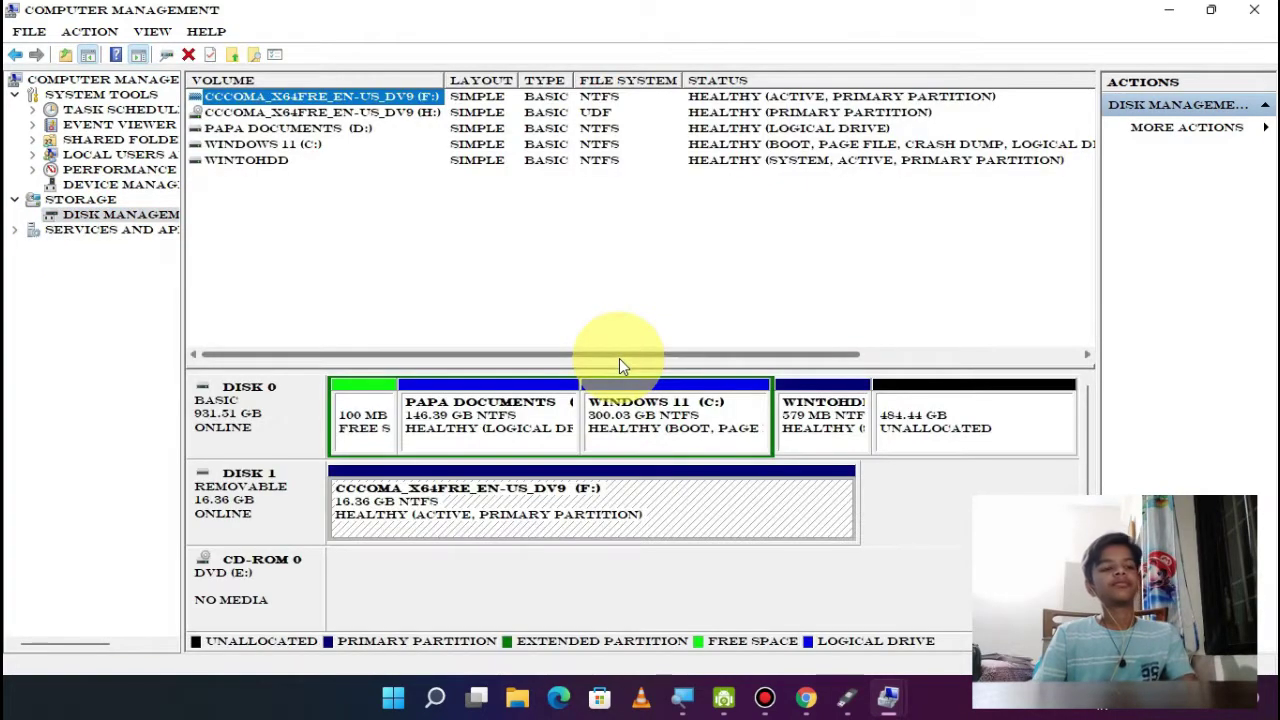
Open the properties of Disk 0 in Disk Management.
left_click(237, 425)
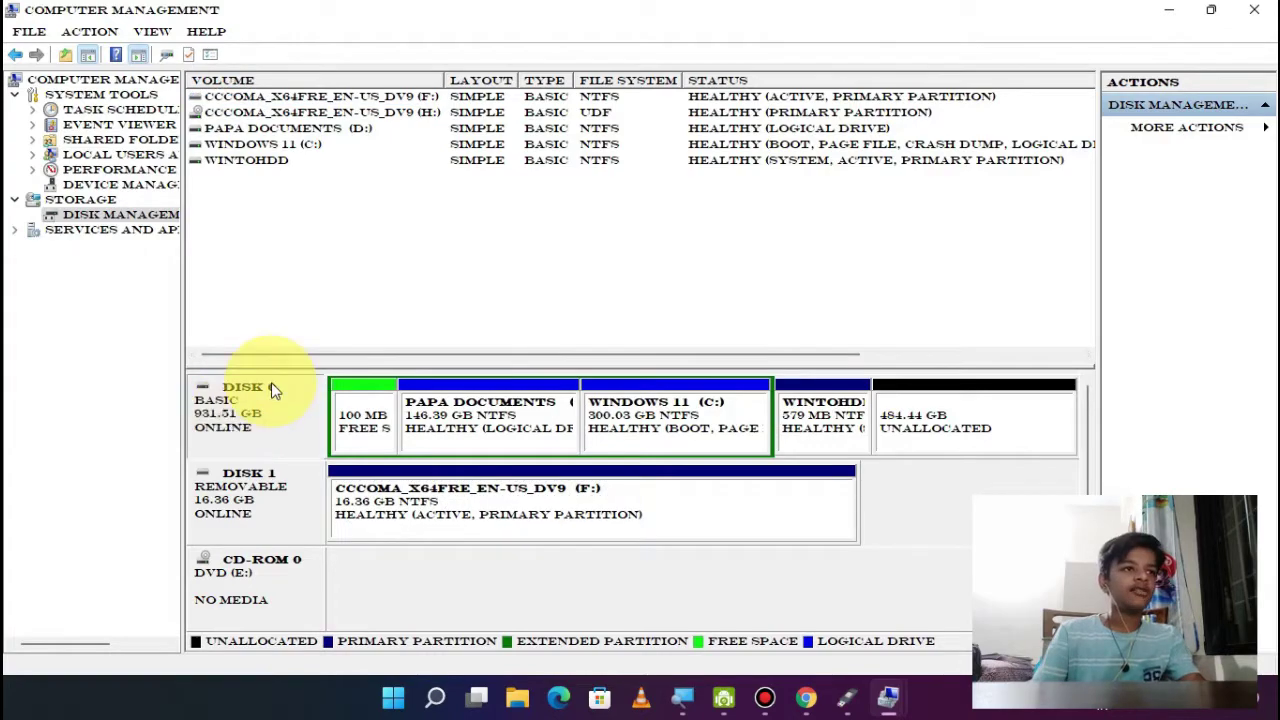
right_click(224, 425)
left_click(114, 409)
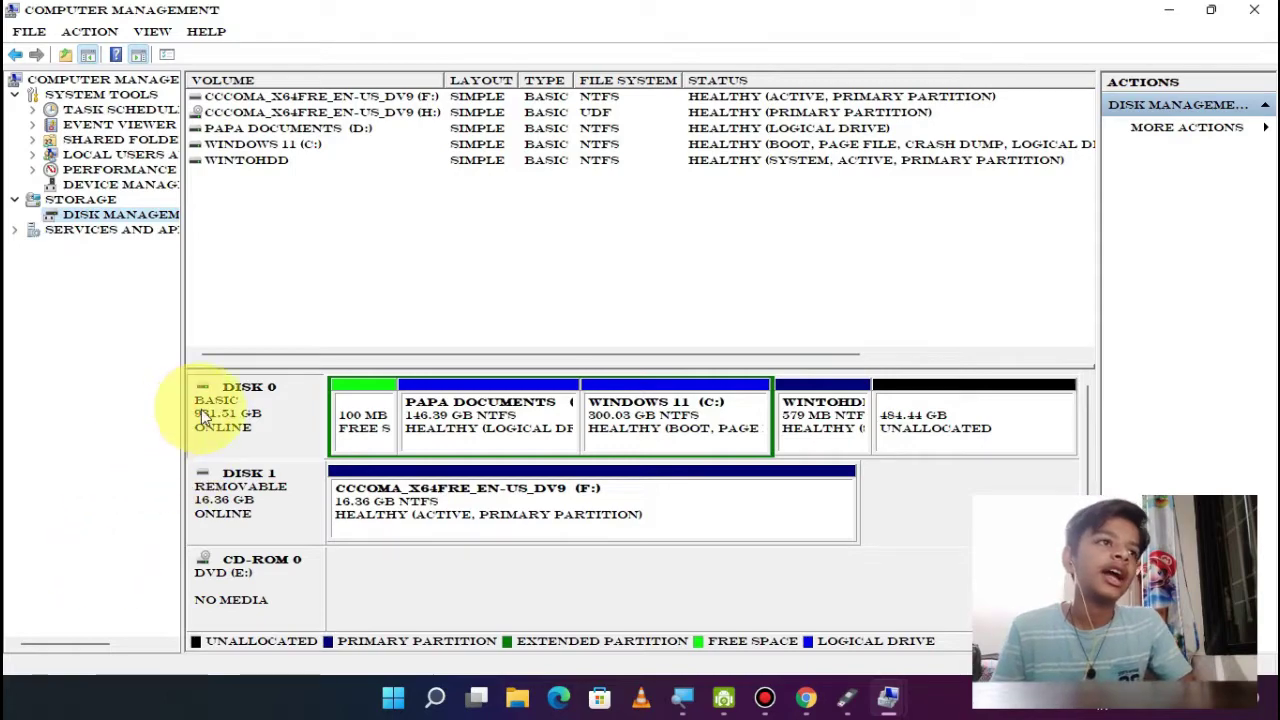
right_click(250, 415)
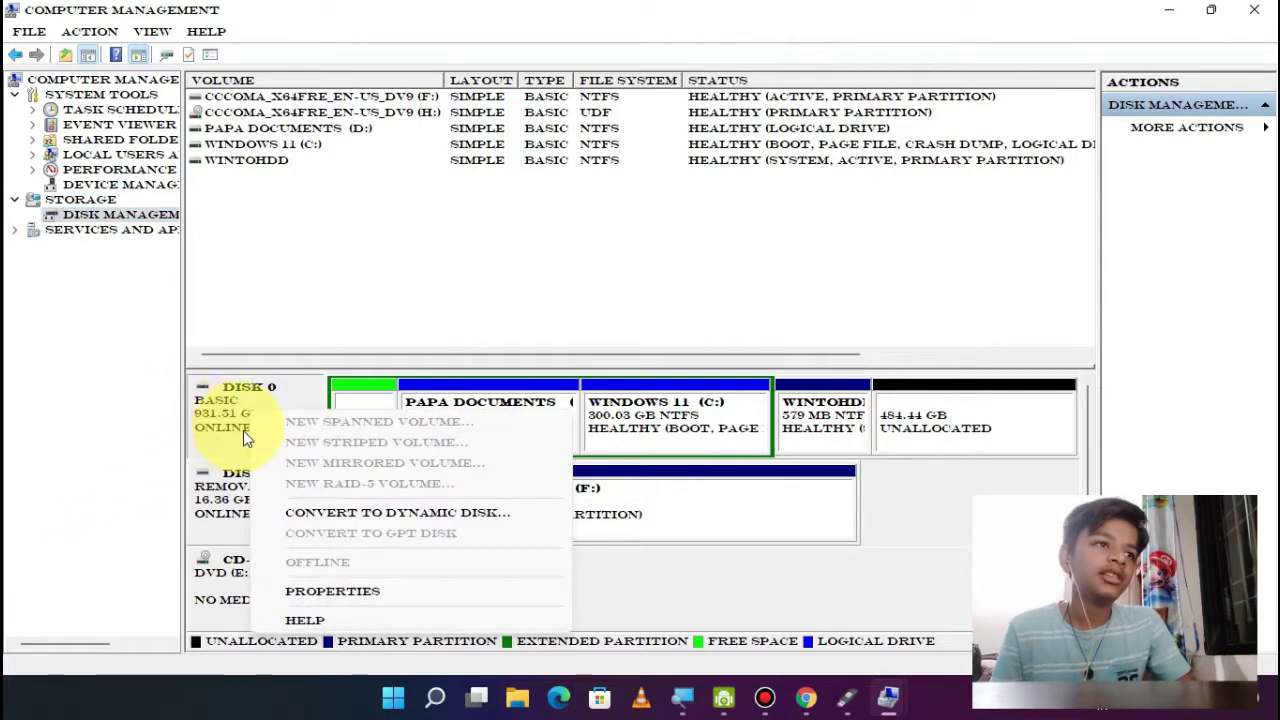
left_click(282, 591)
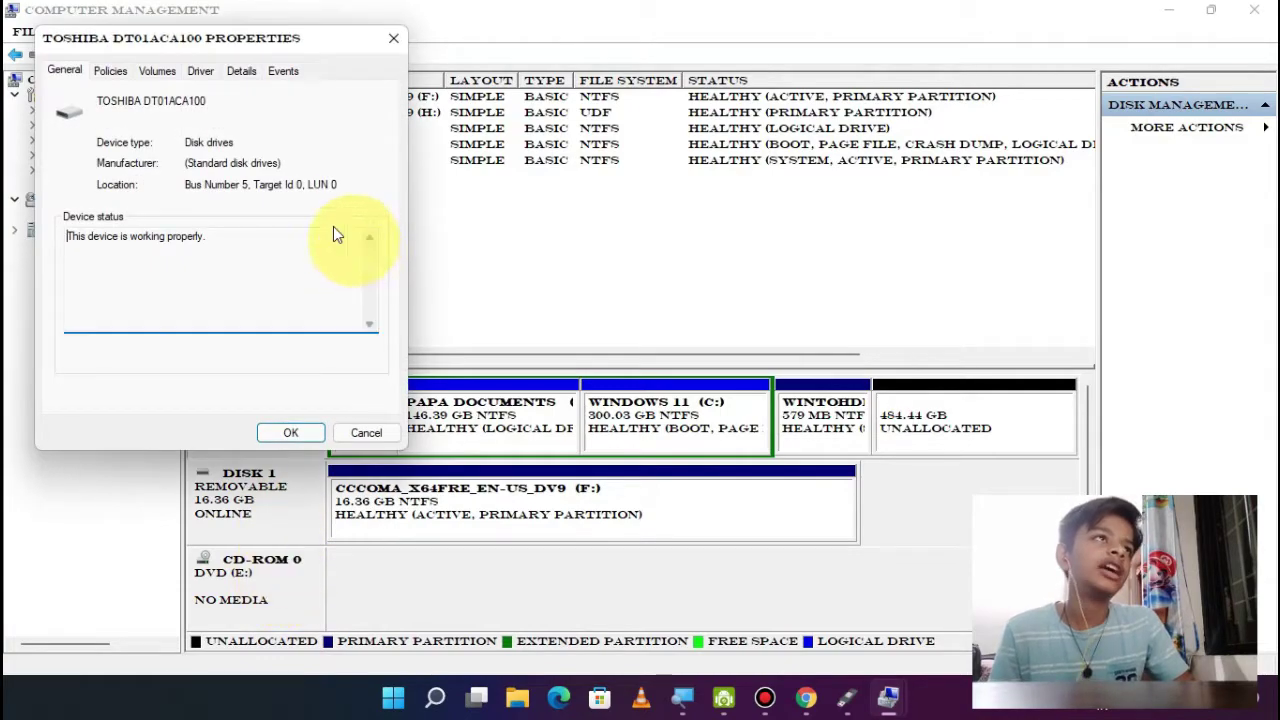
Show the volume information in the Disk 0 properties beside Rufus to check the disk's partition style.
left_click(1135, 12)
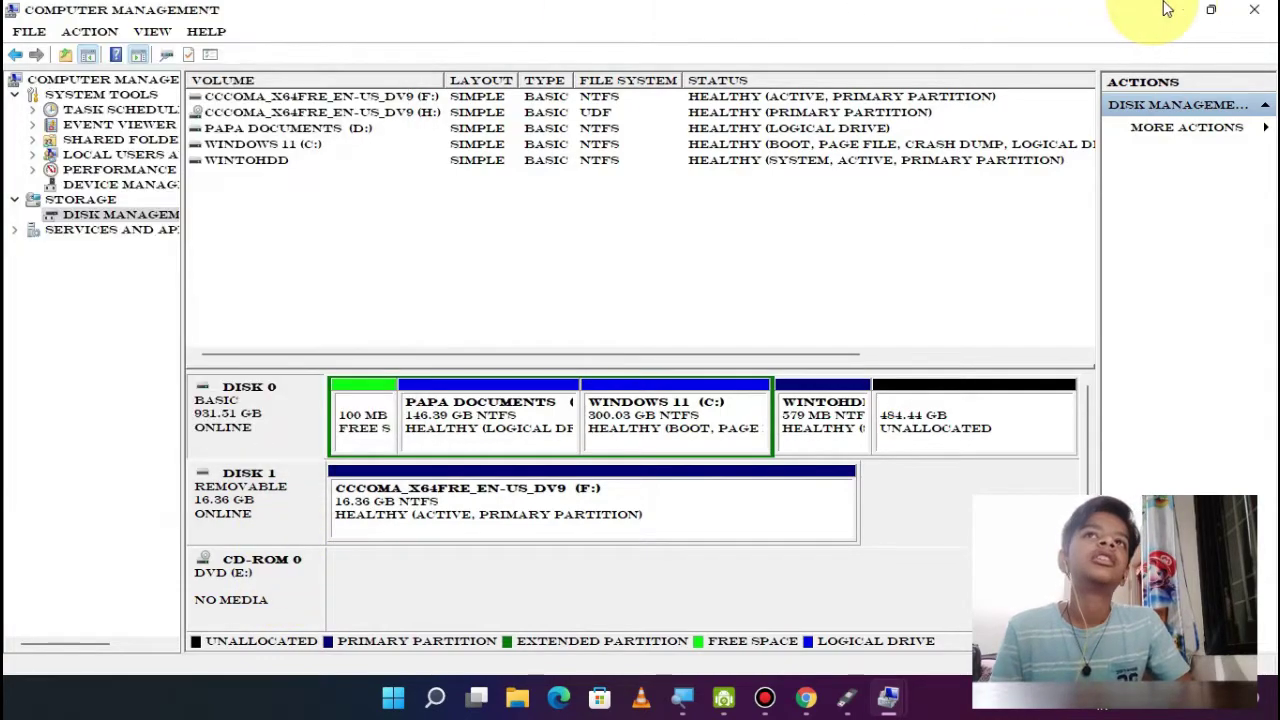
left_click_drag(1165, 10, 571, 34)
left_click_drag(234, 61, 750, 88)
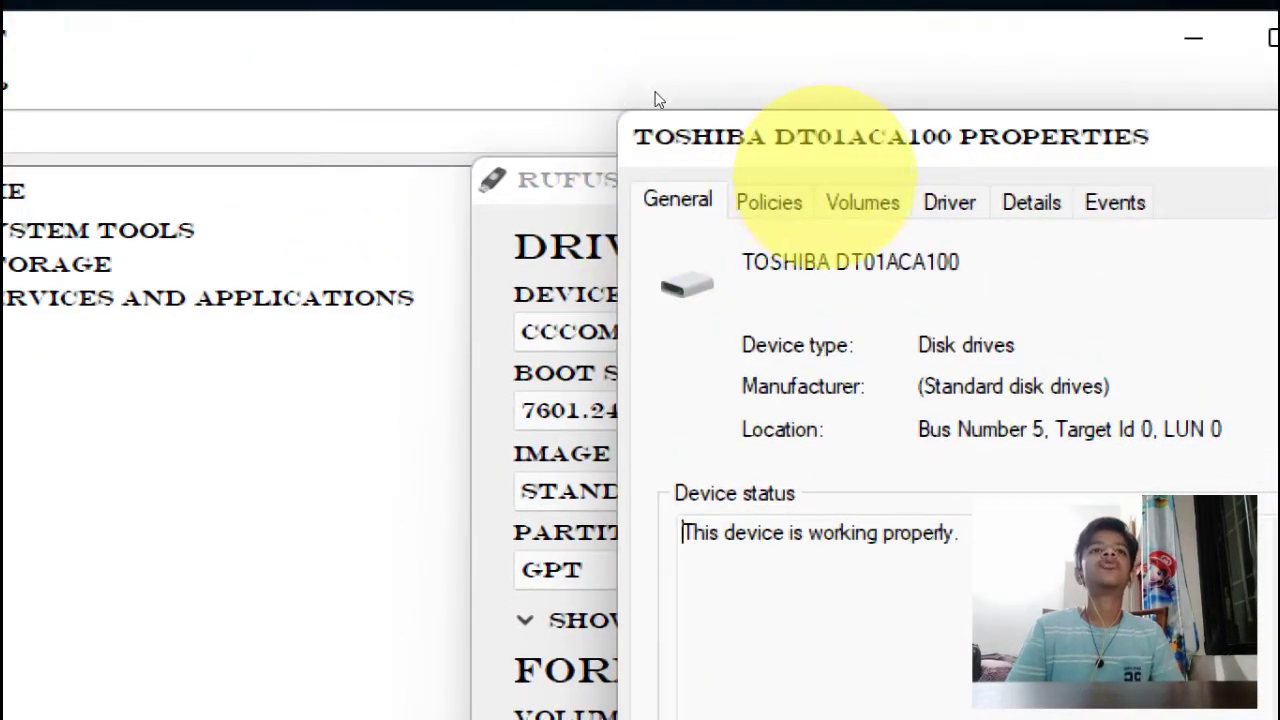
key("ctrl+Tab")
key("ctrl+Tab")
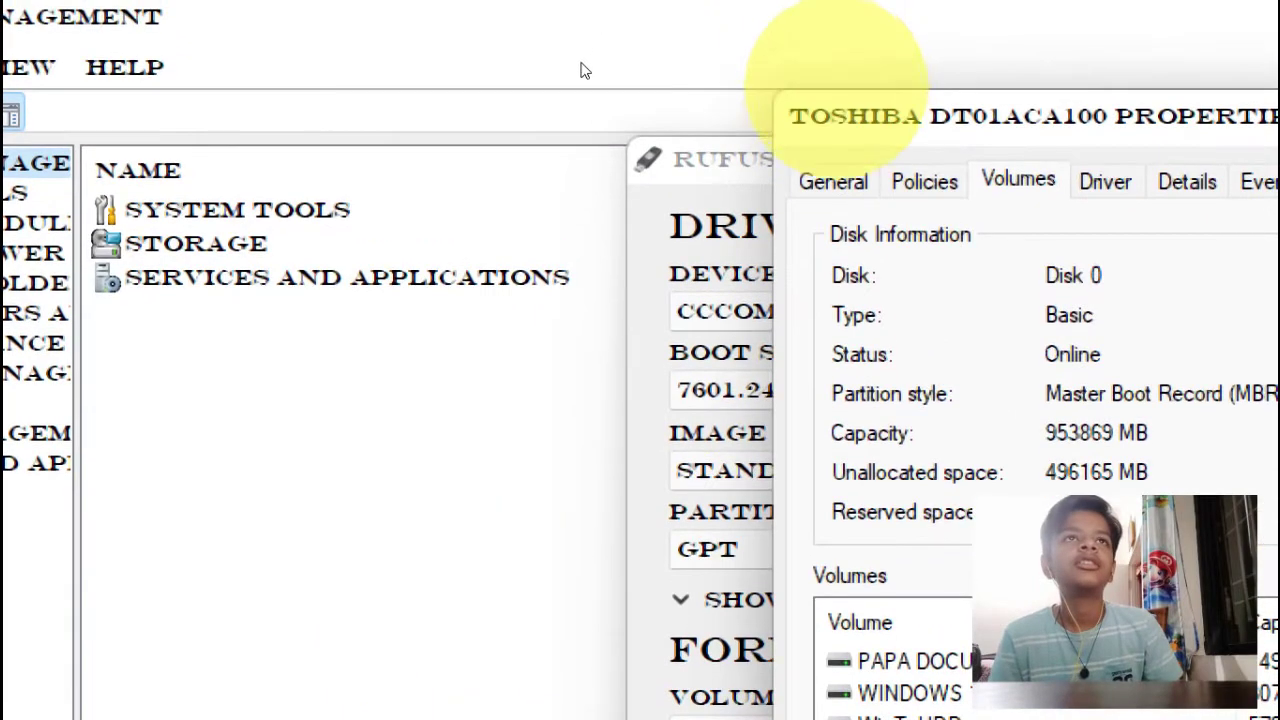
left_click_drag(840, 112, 25, 197)
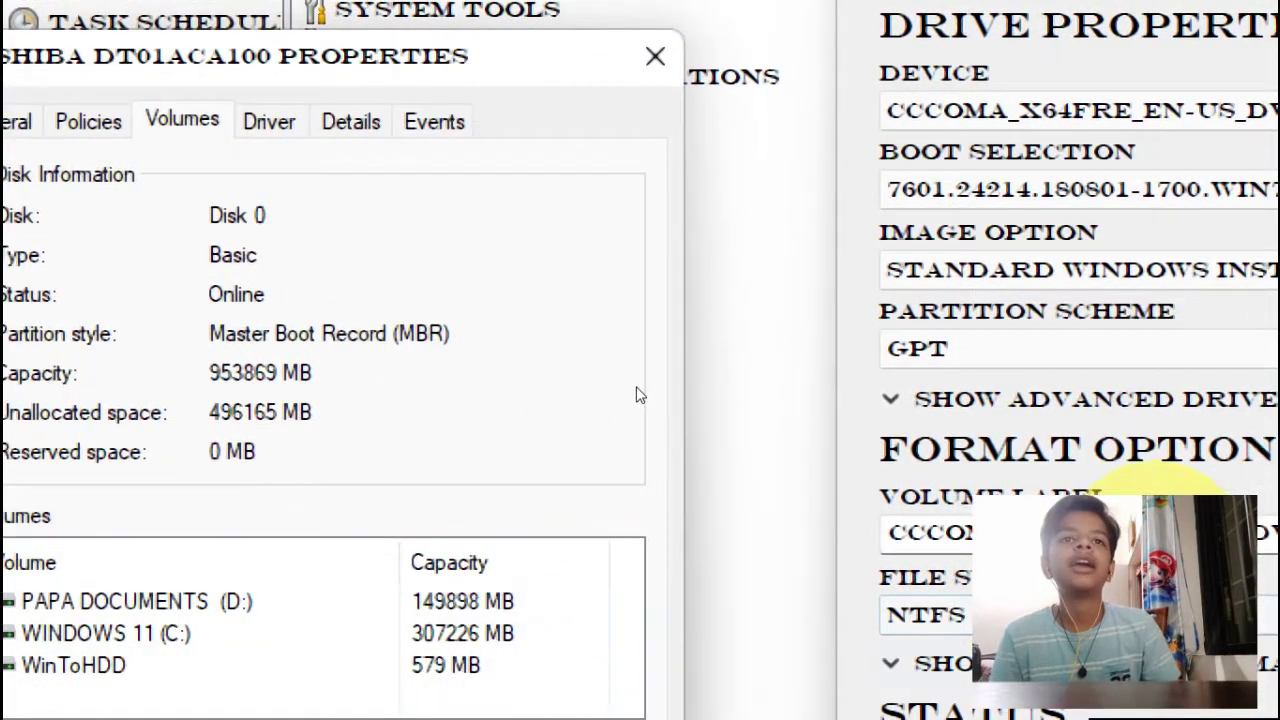
Set the partition scheme in Rufus to MBR and close the disk properties and Computer Management windows.
key("alt+Down")
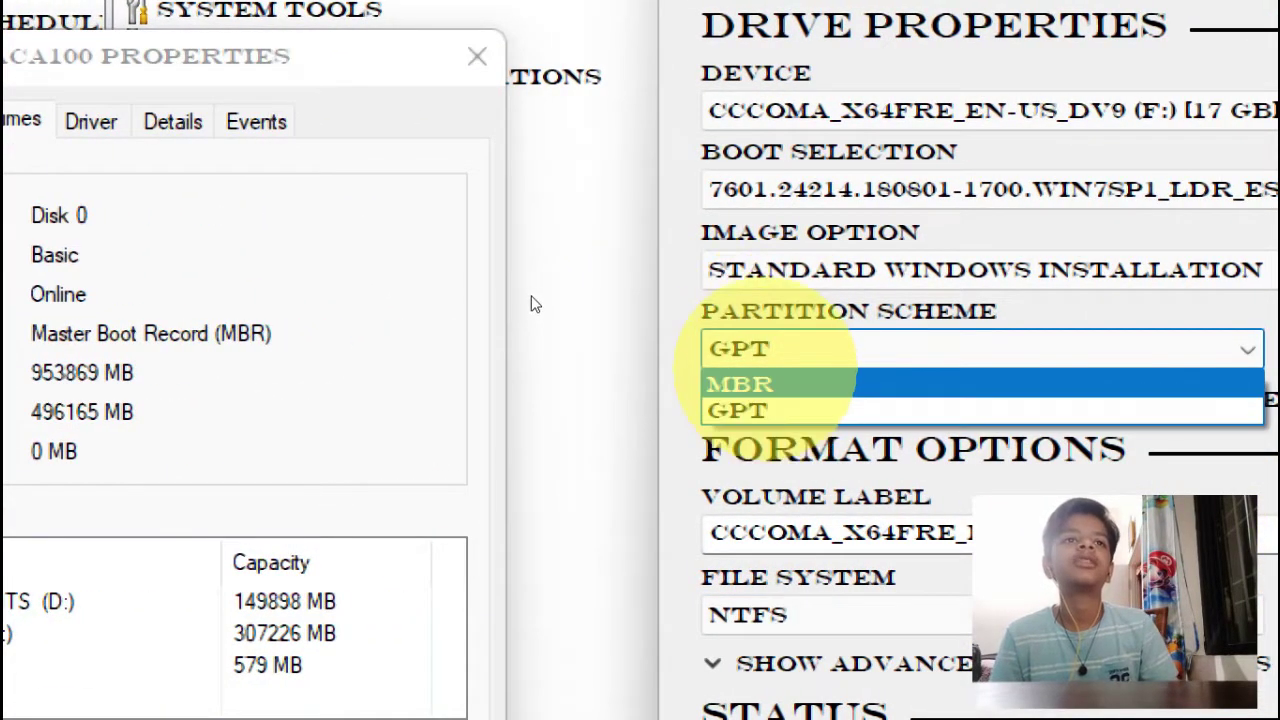
key("Return")
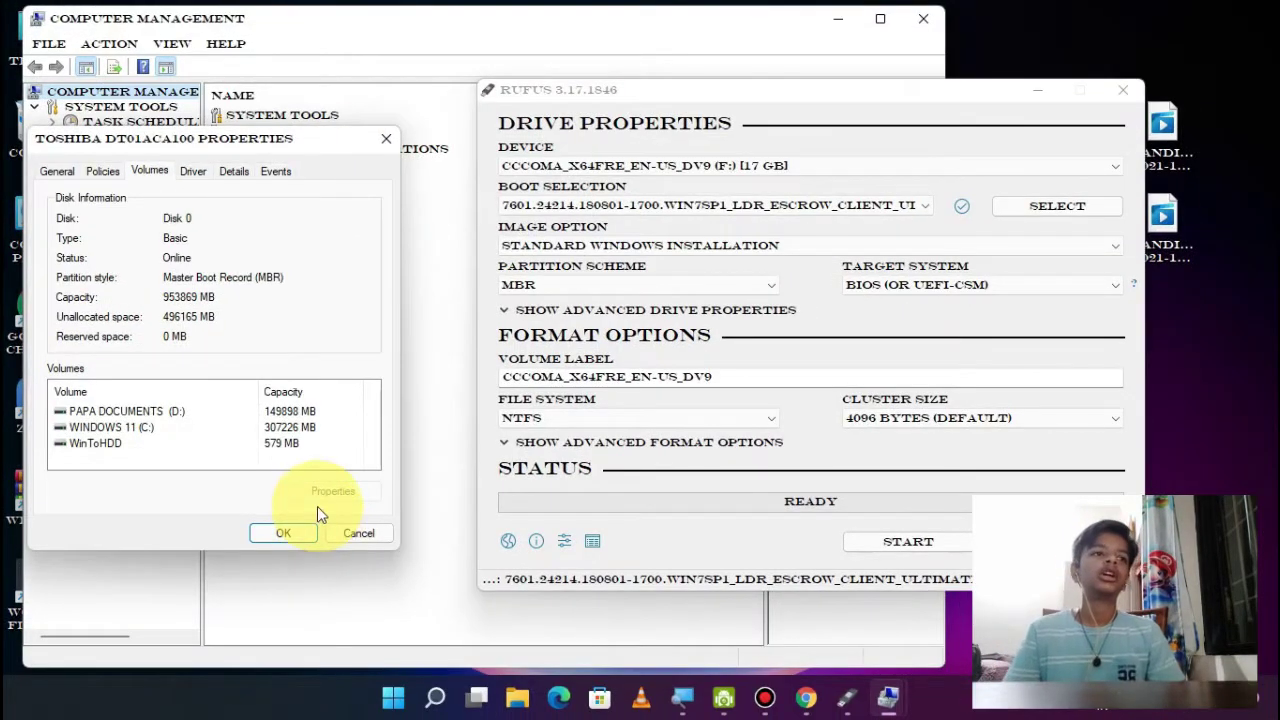
left_click(400, 613)
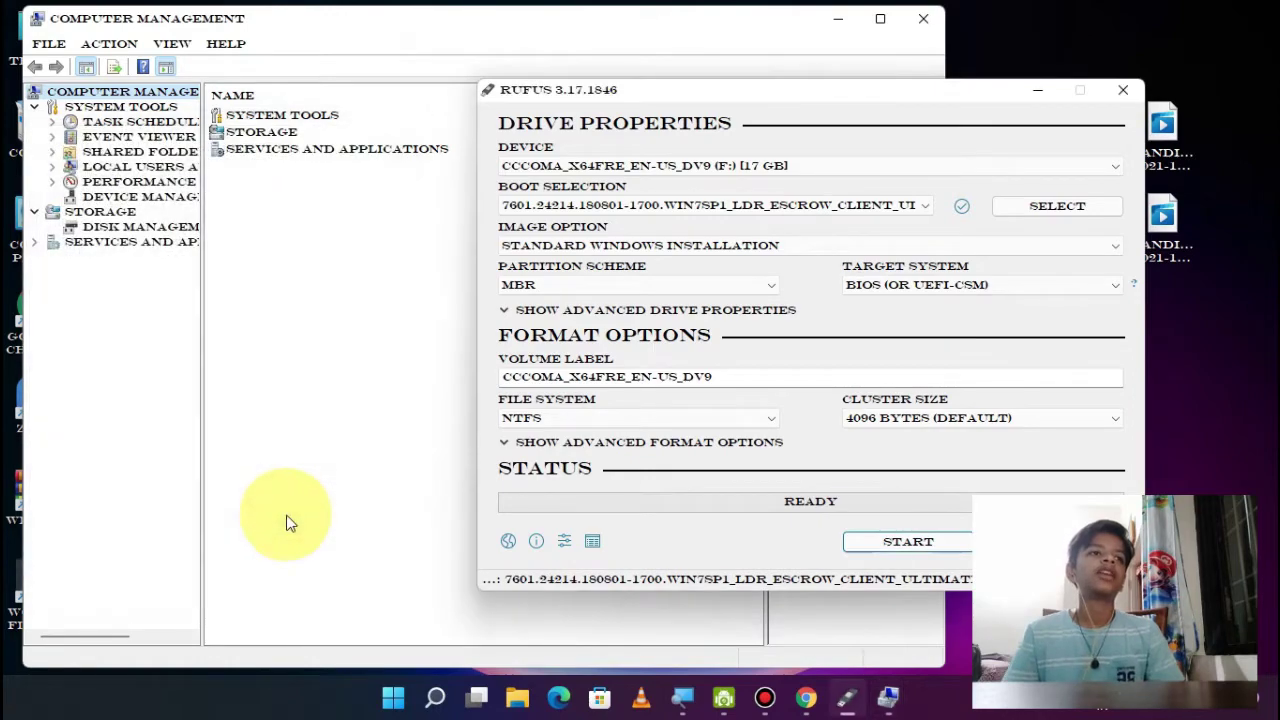
left_click(928, 26)
left_click_drag(803, 100, 706, 88)
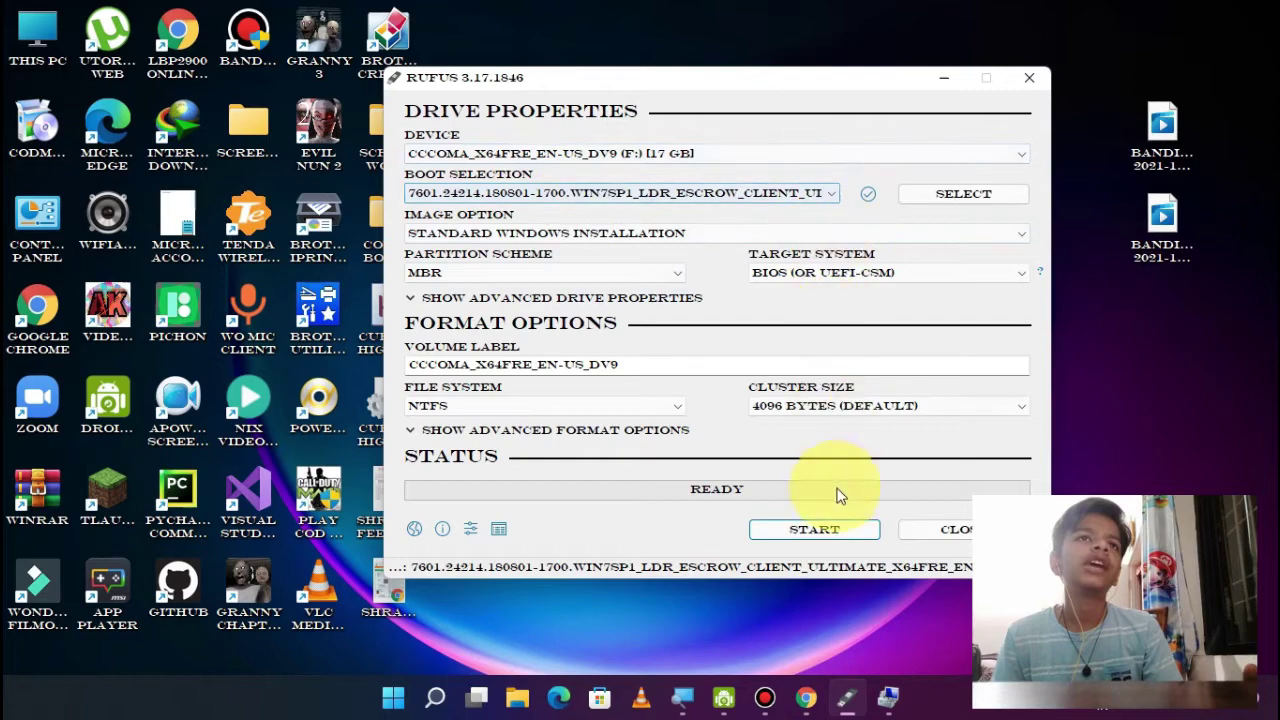
Start writing the Windows 7 image to the F: drive and accept that all its data will be destroyed.
left_click(797, 534)
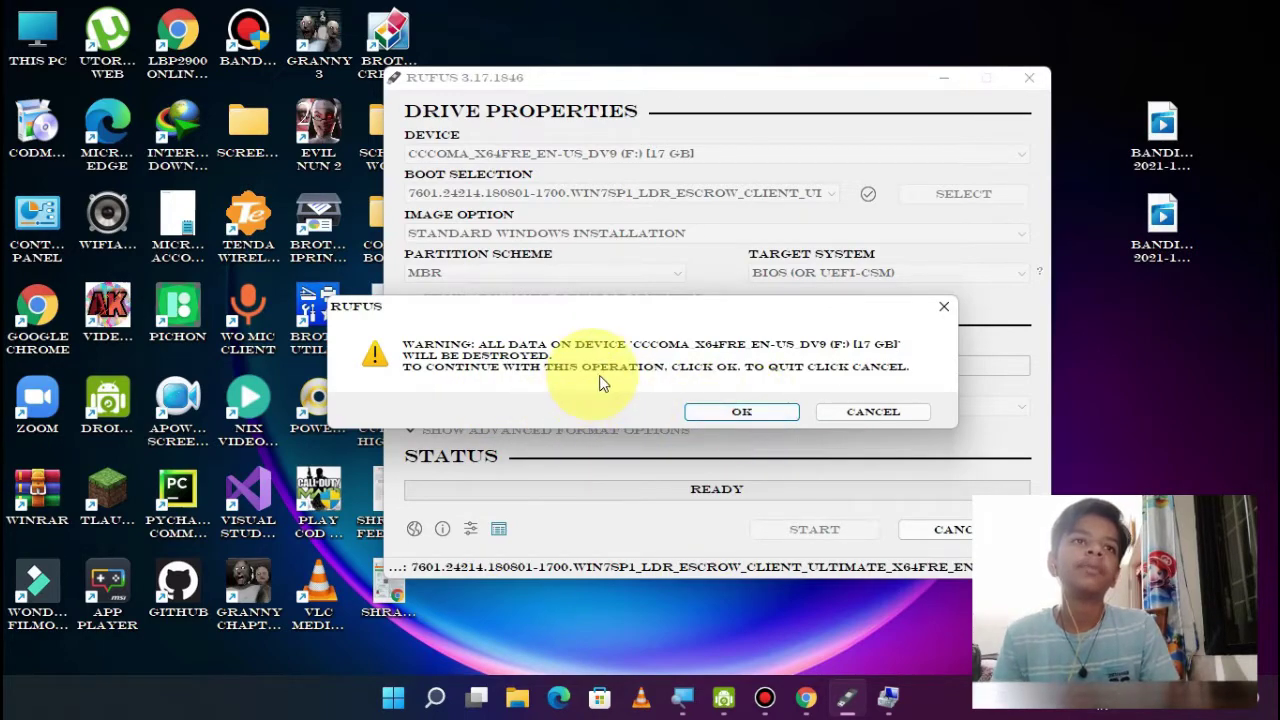
left_click(698, 418)
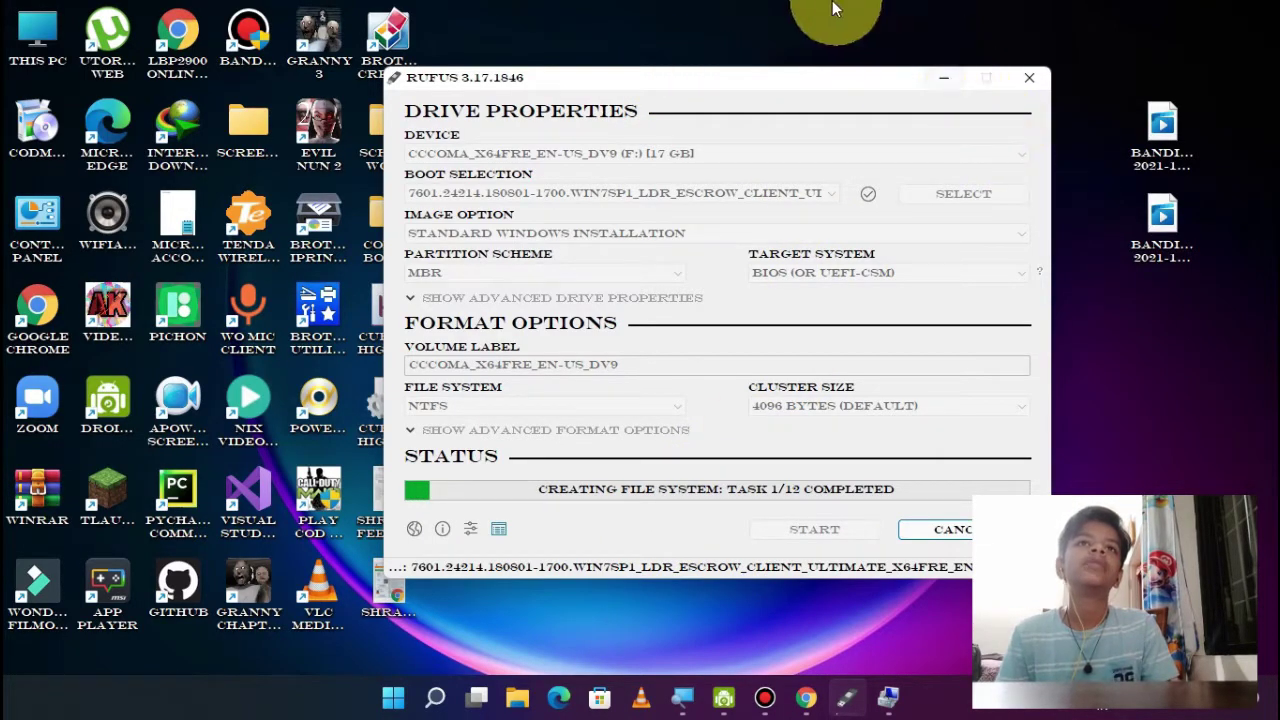
Switch to Bandicam and stop the screen recording.
left_click(762, 700)
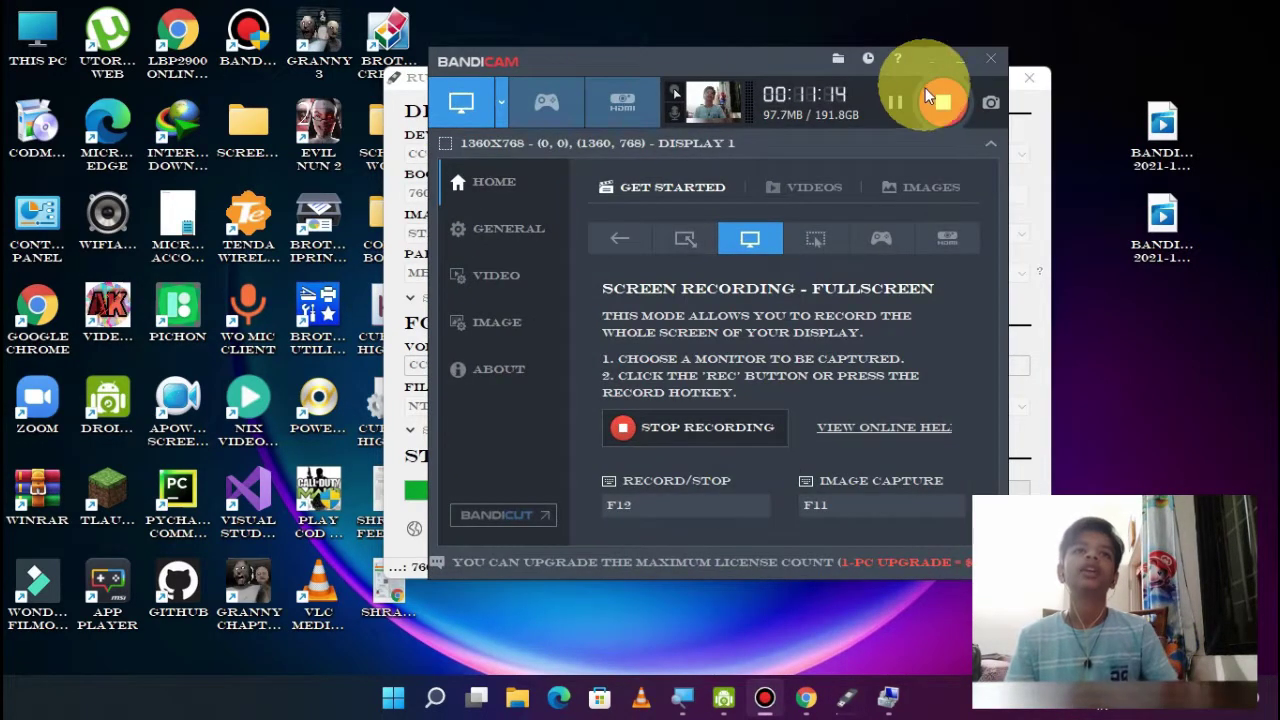
left_click(929, 120)
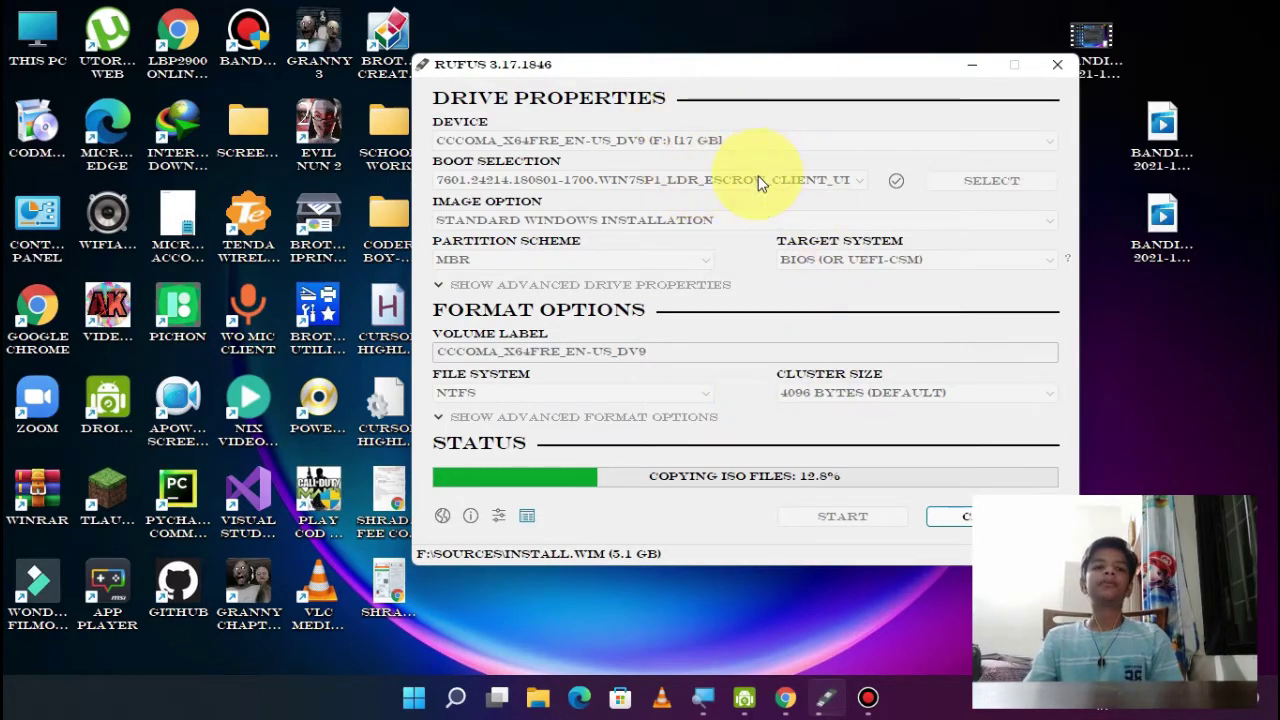
right_click(745, 8)
left_click(809, 371)
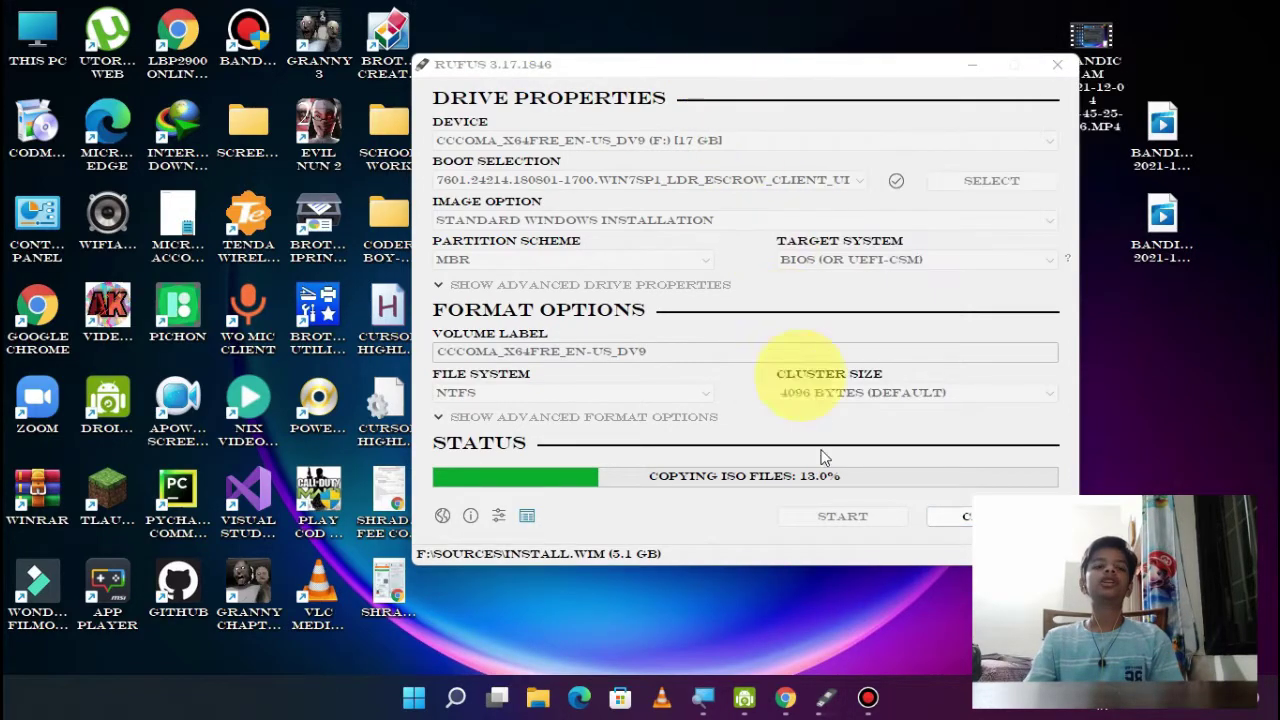
left_click(868, 697)
left_click(868, 700)
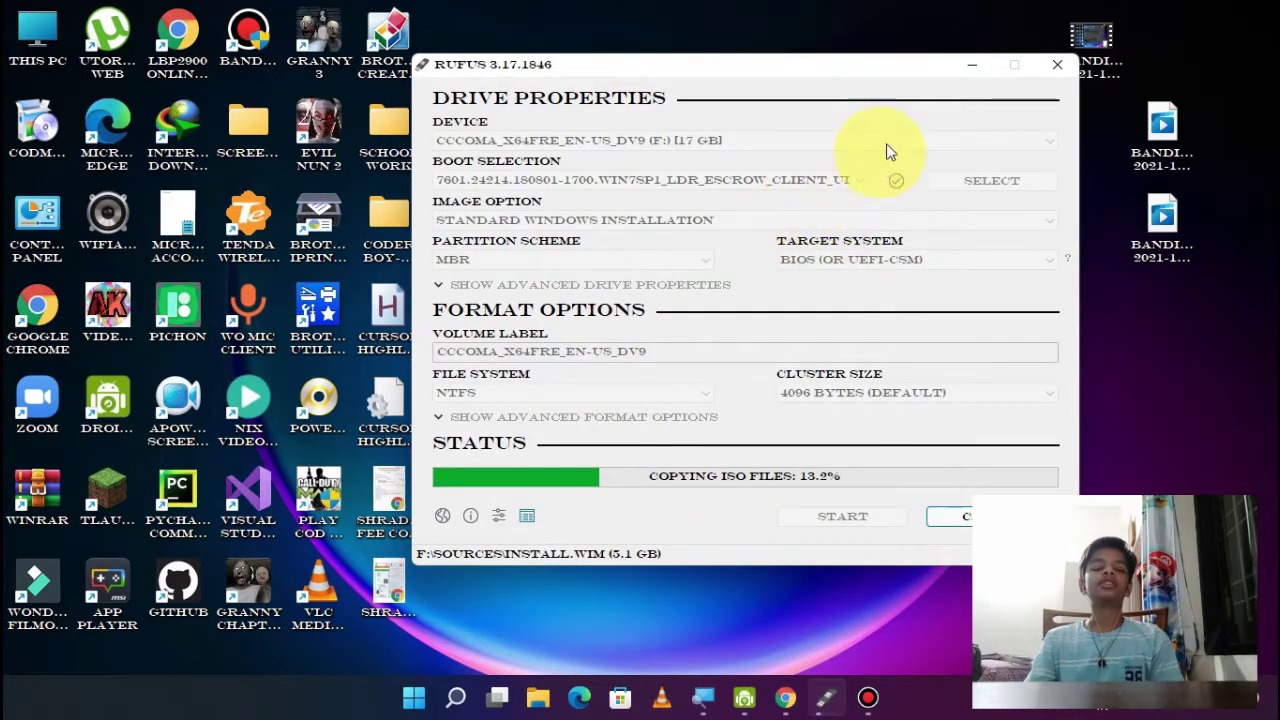
Minimize the Bandicam window and reposition the Rufus window on the desktop to show its write status.
left_click_drag(875, 64, 834, 54)
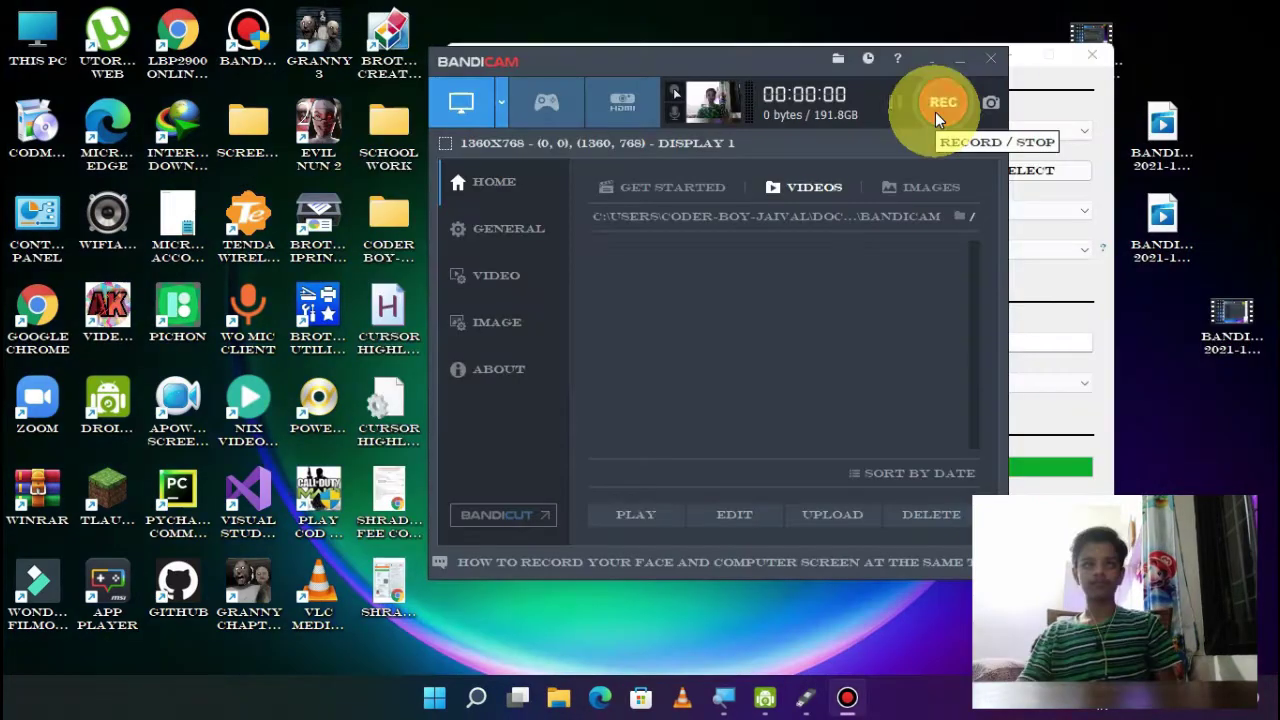
left_click(959, 59)
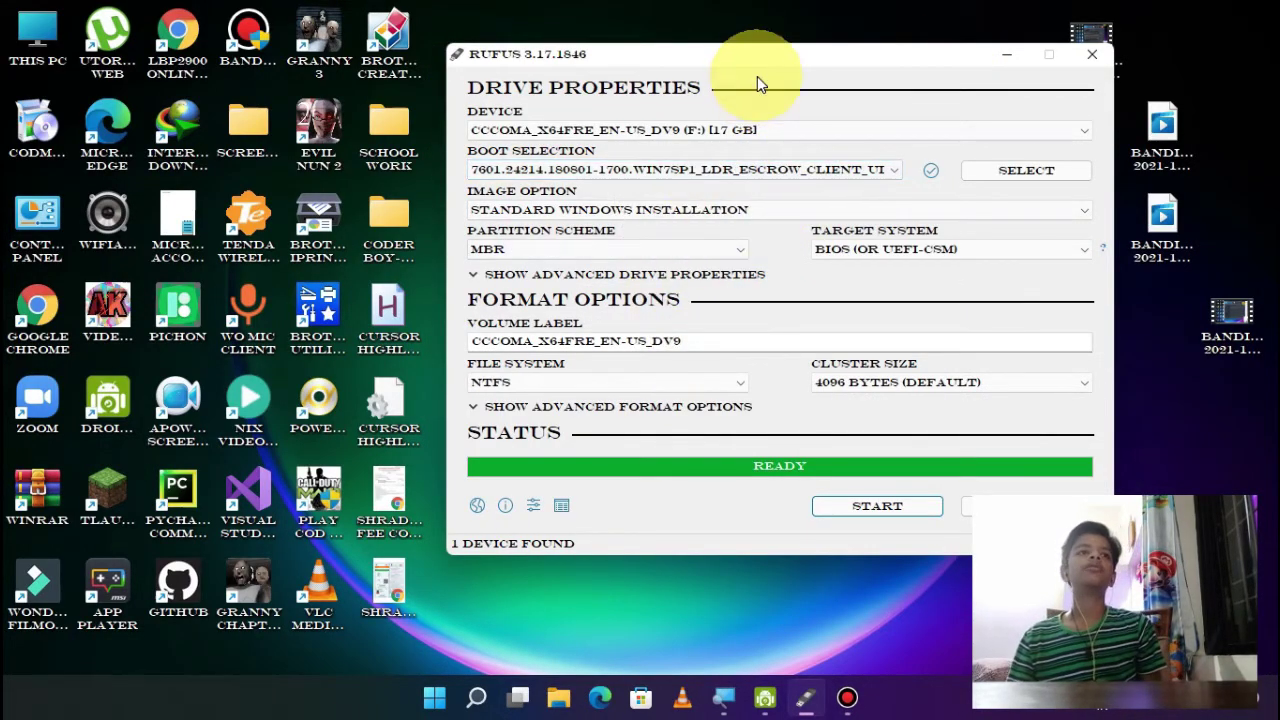
left_click_drag(790, 56, 626, 80)
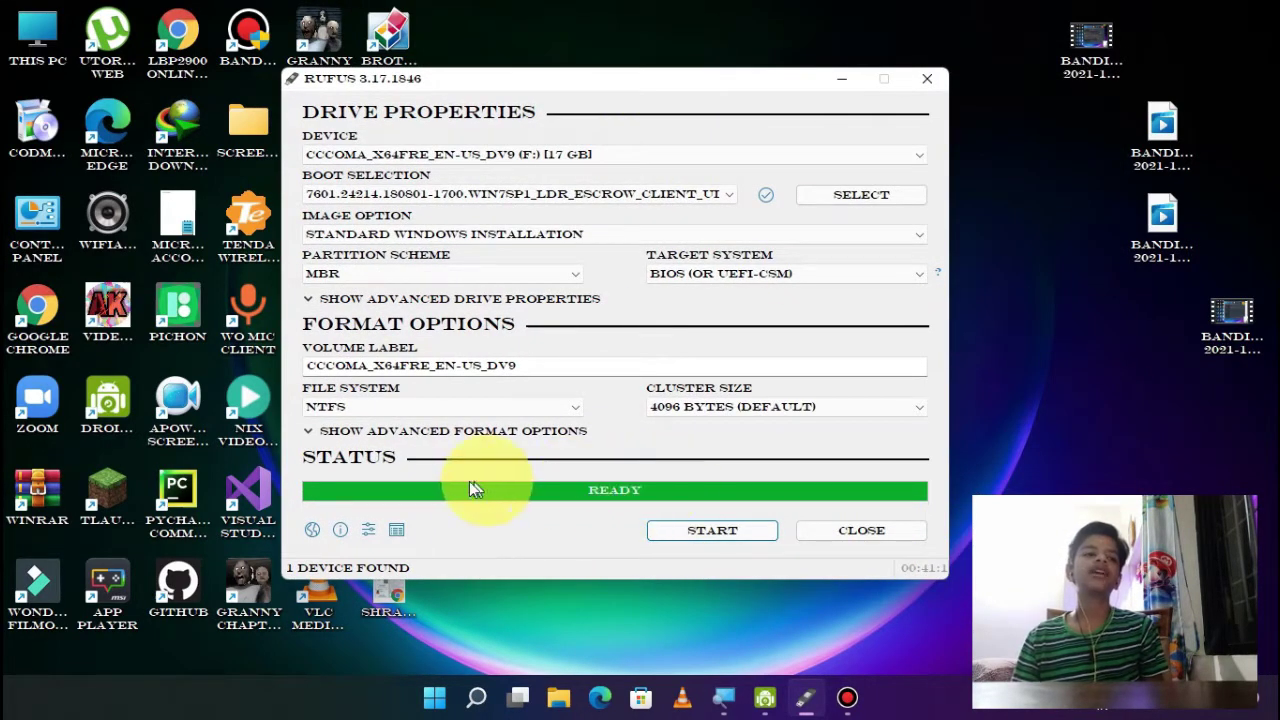
Open the CCCOMA_X64FRE_EN-US_DV9 (F:) USB drive in a maximized File Explorer window.
left_click(548, 706)
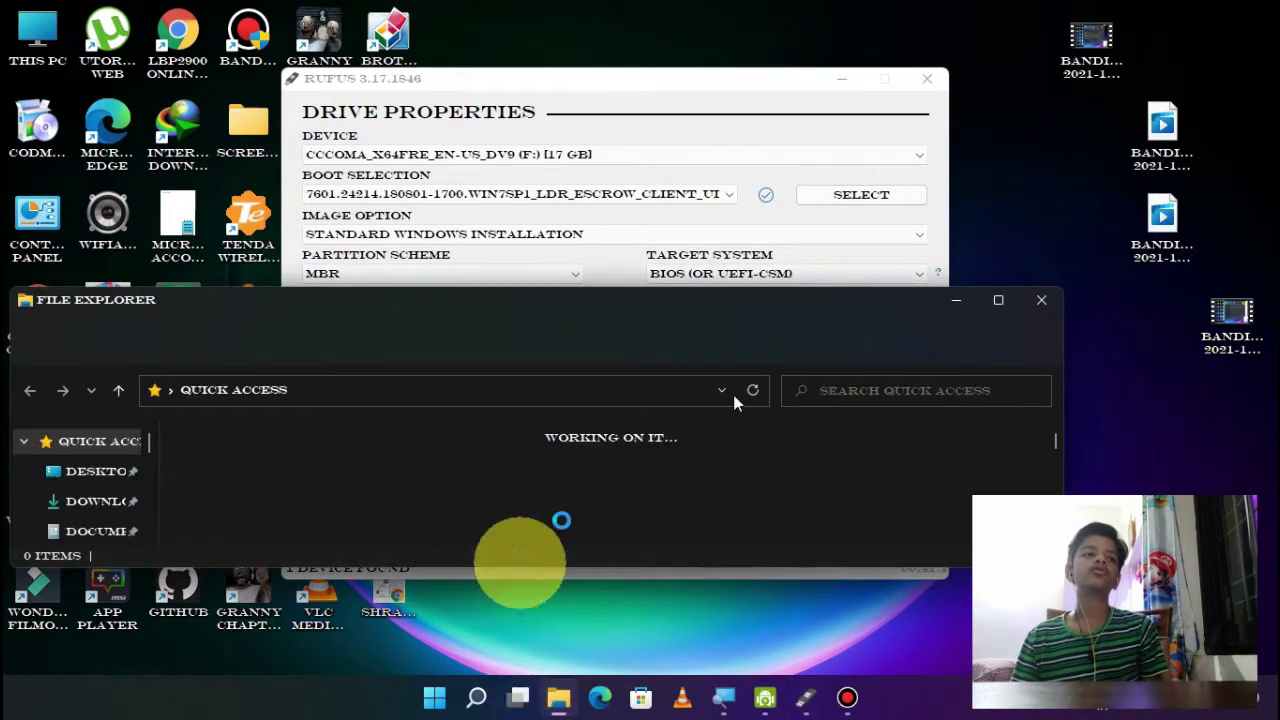
left_click(990, 300)
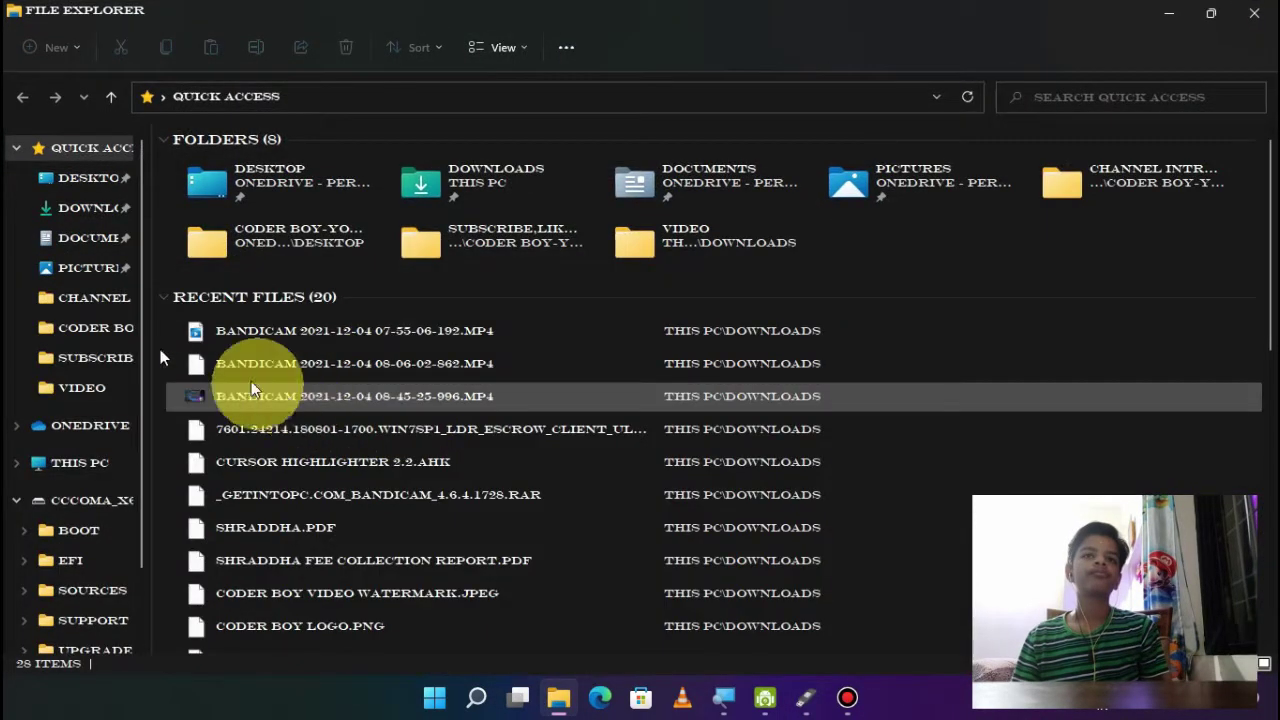
left_click(45, 500)
left_click(67, 463)
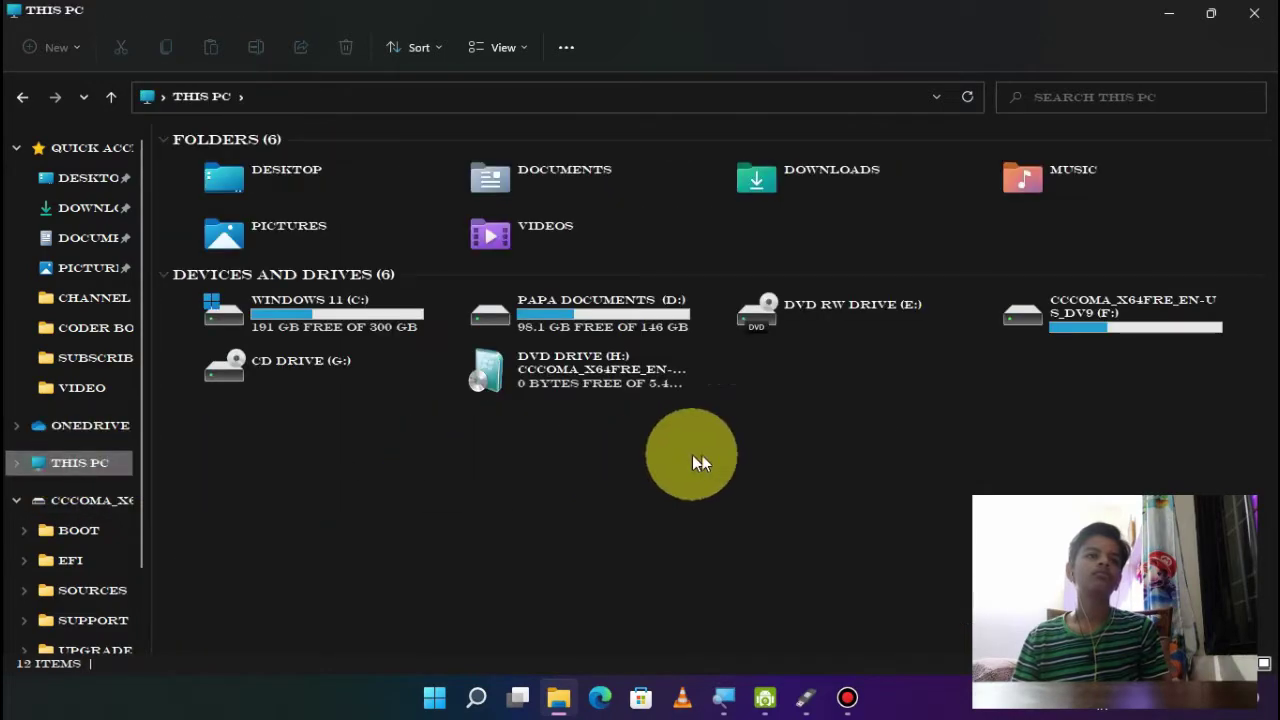
double_click(1078, 321)
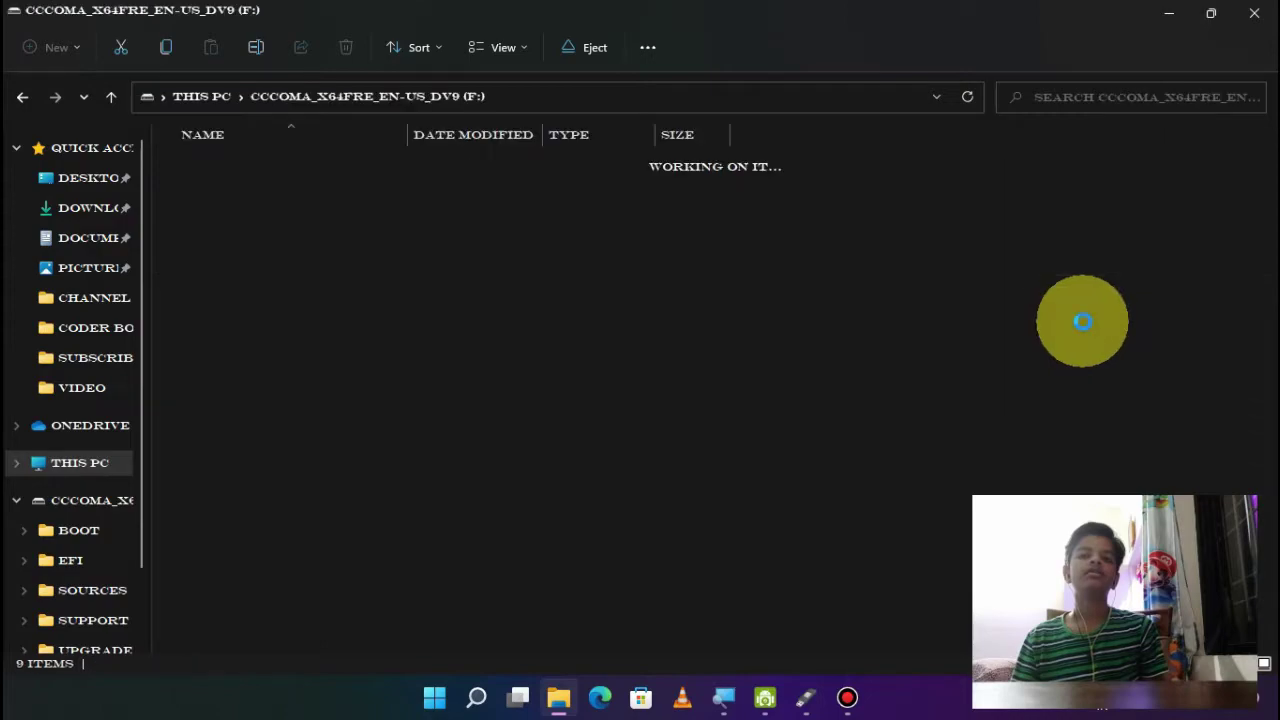
Examine the Windows setup files and folders copied to the F: drive and close File Explorer.
left_click_drag(596, 541, 372, 150)
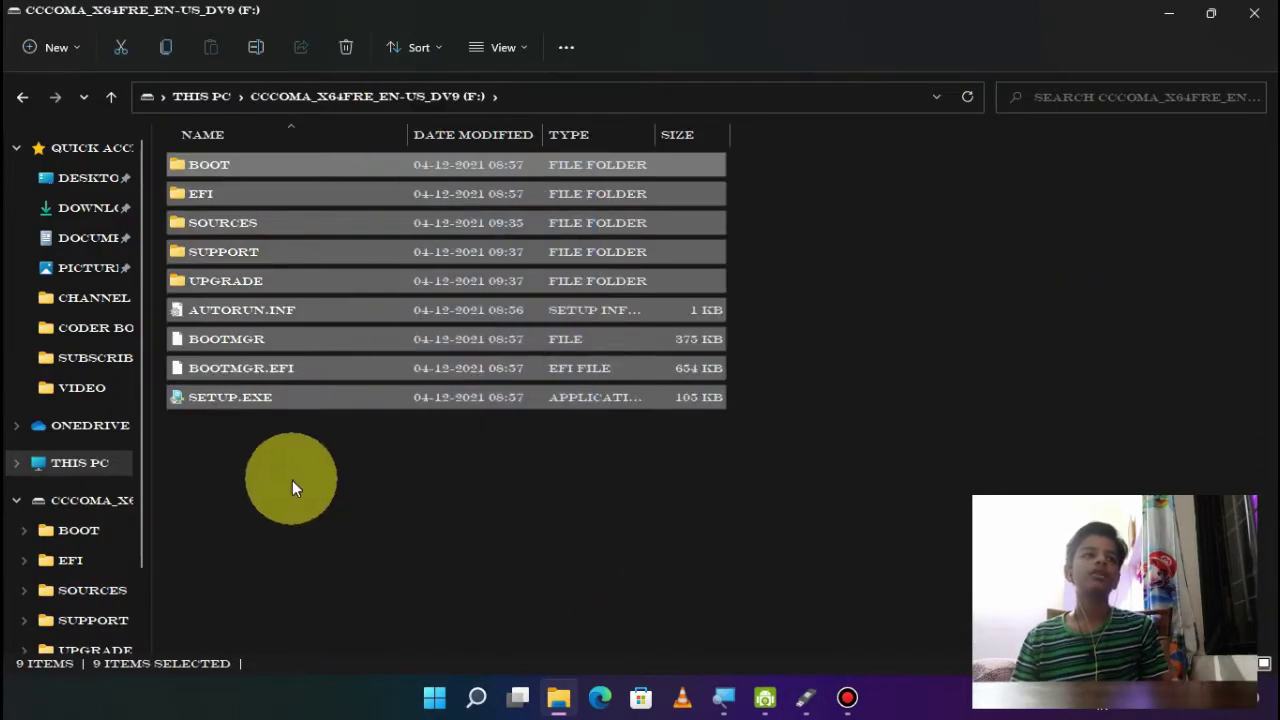
left_click(292, 481)
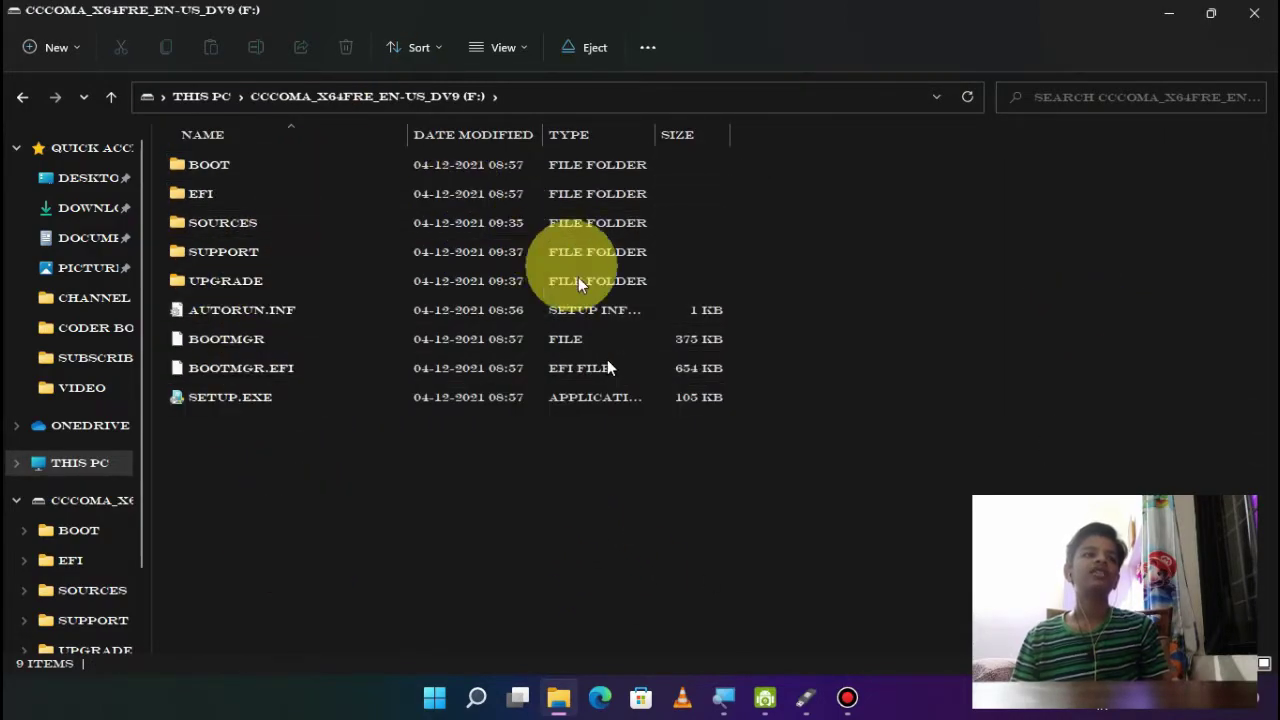
left_click_drag(551, 470, 565, 150)
left_click(489, 600)
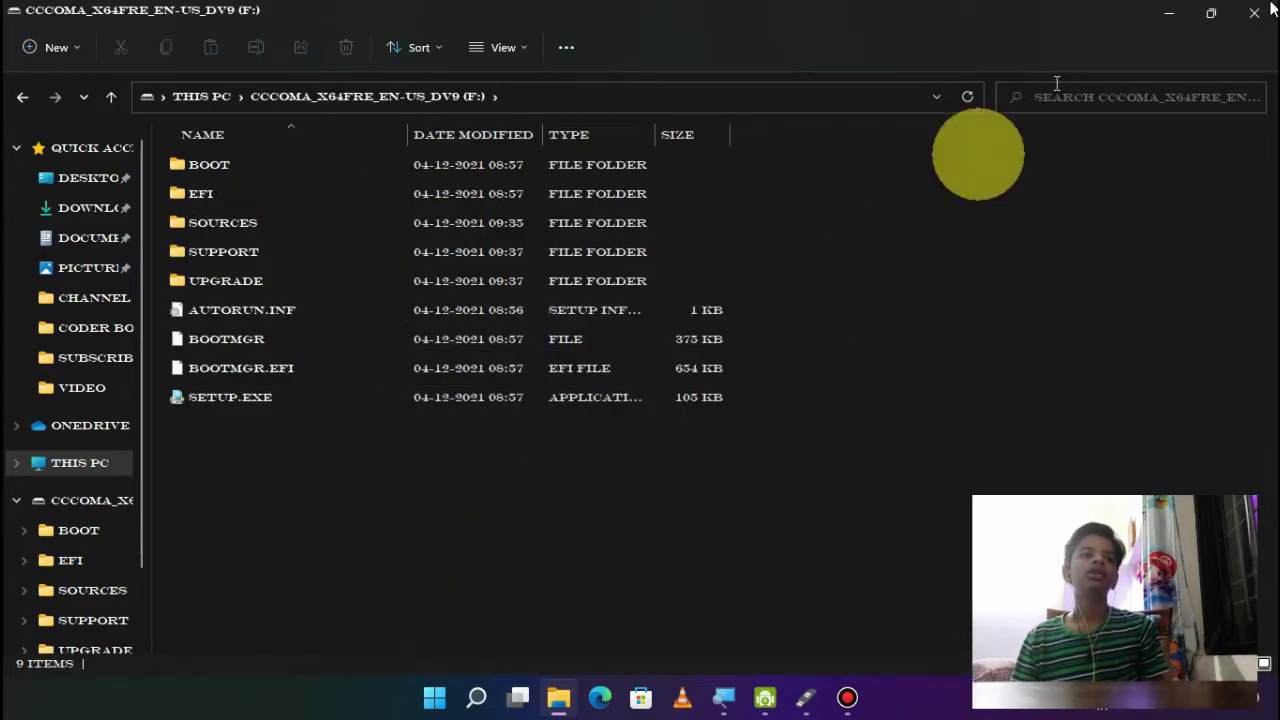
left_click(1254, 13)
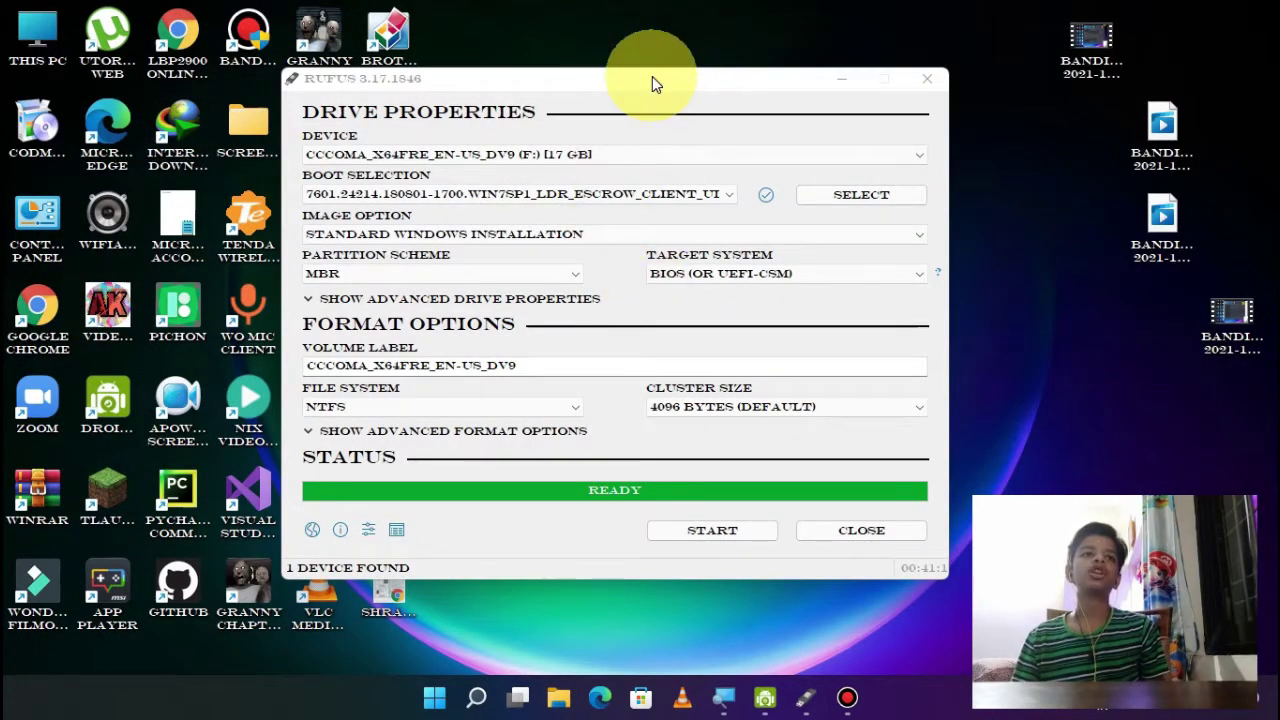
Close Rufus and switch to the Bandicam window.
left_click_drag(651, 79, 797, 83)
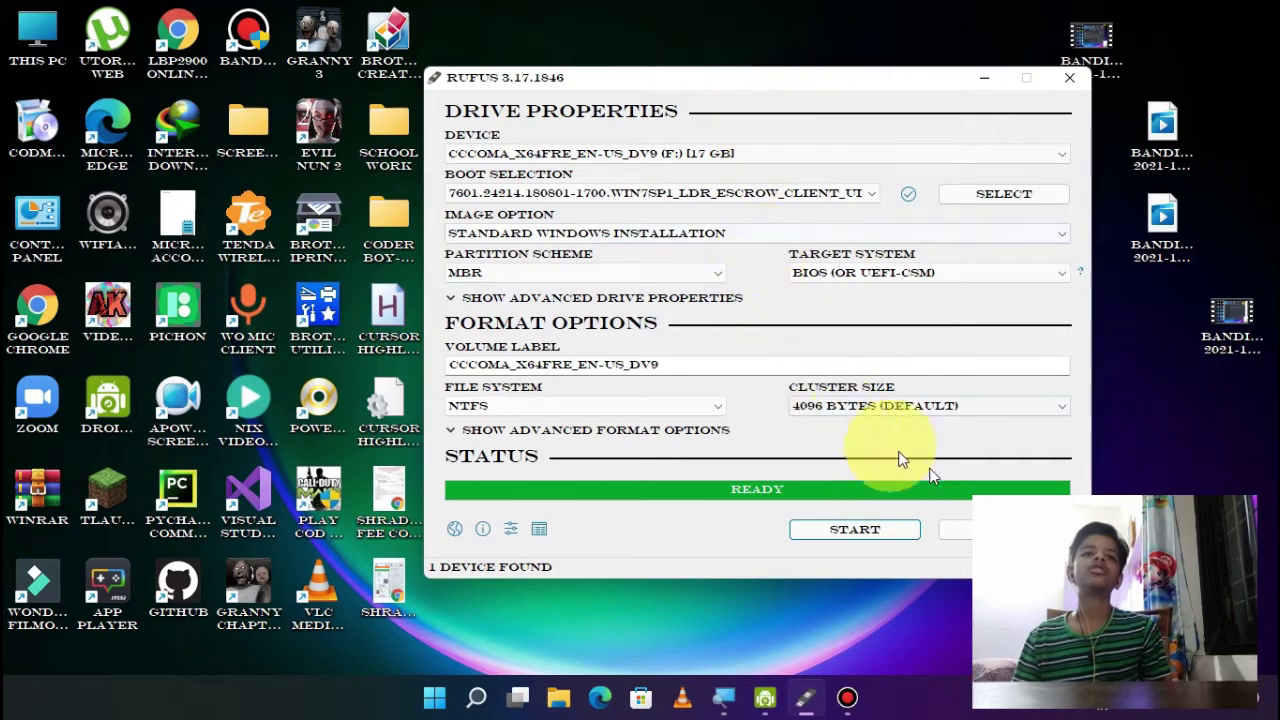
left_click(970, 528)
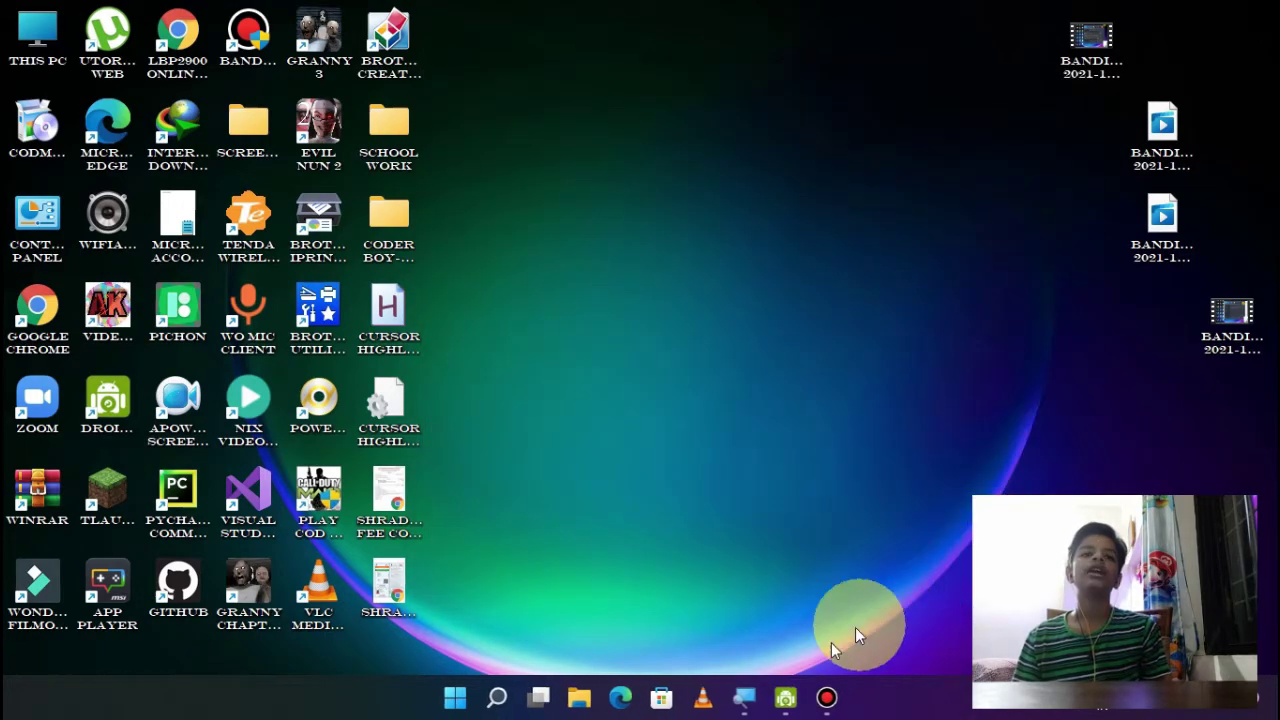
left_click(846, 684)
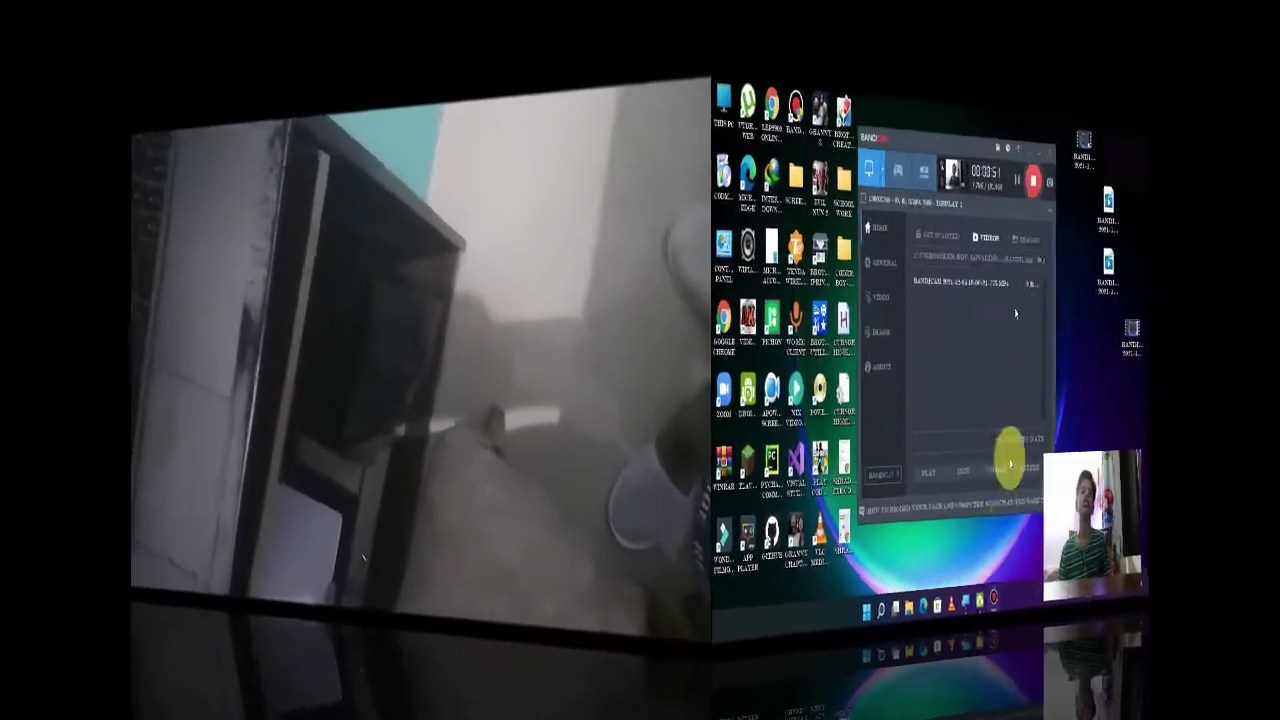